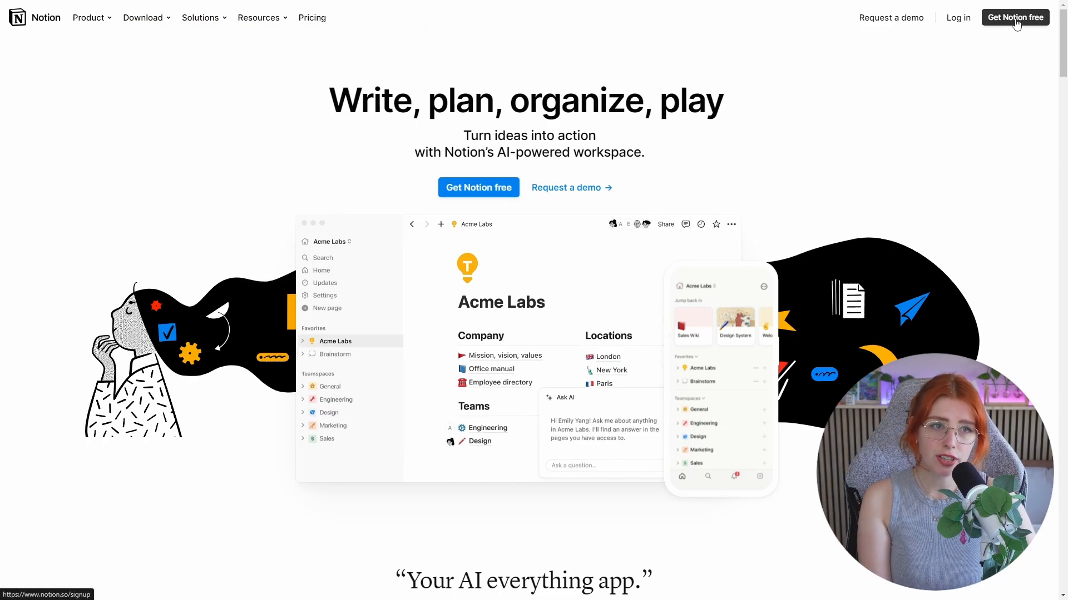
Start signing up for a free Notion account from the homepage.
{"action": "left_click", "coordinate": [998, 21]}
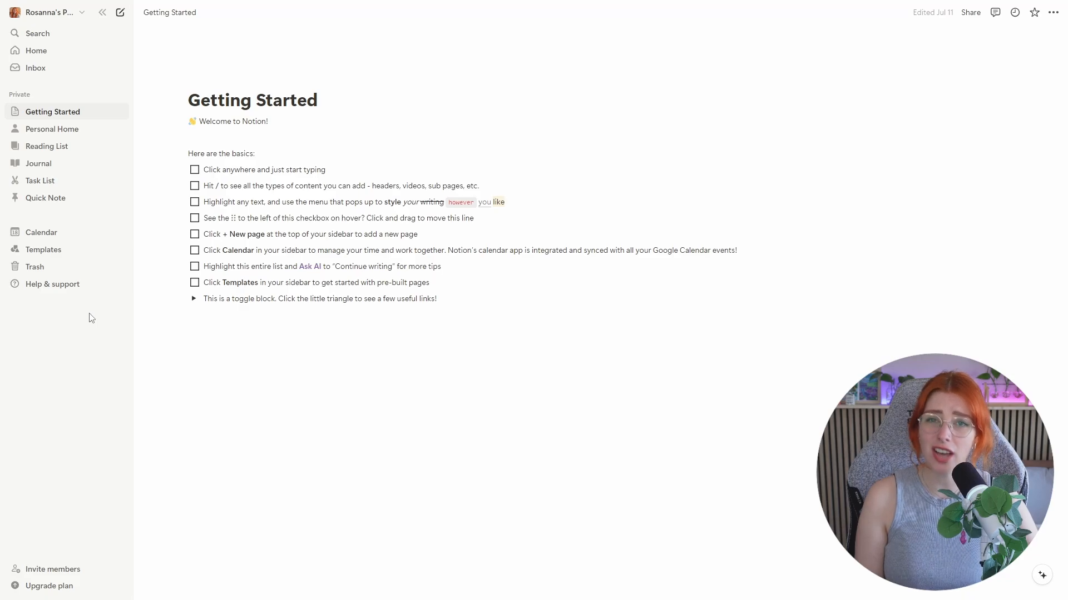
Open the account settings, view the available Appearance modes, and close the settings without changing anything.
{"action": "left_click", "coordinate": [82, 13]}
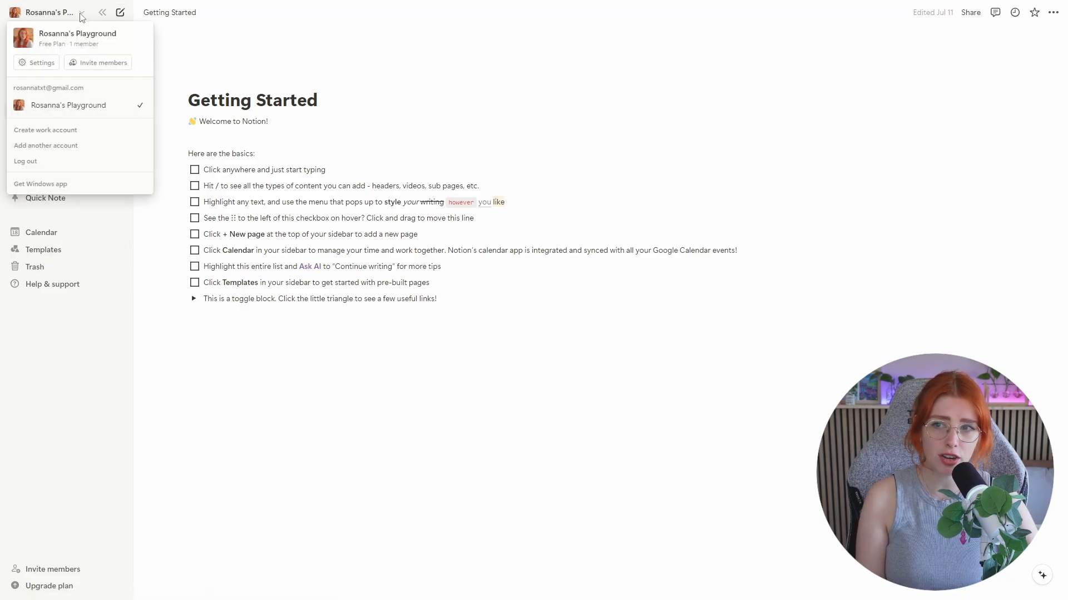
{"action": "left_click", "coordinate": [50, 67]}
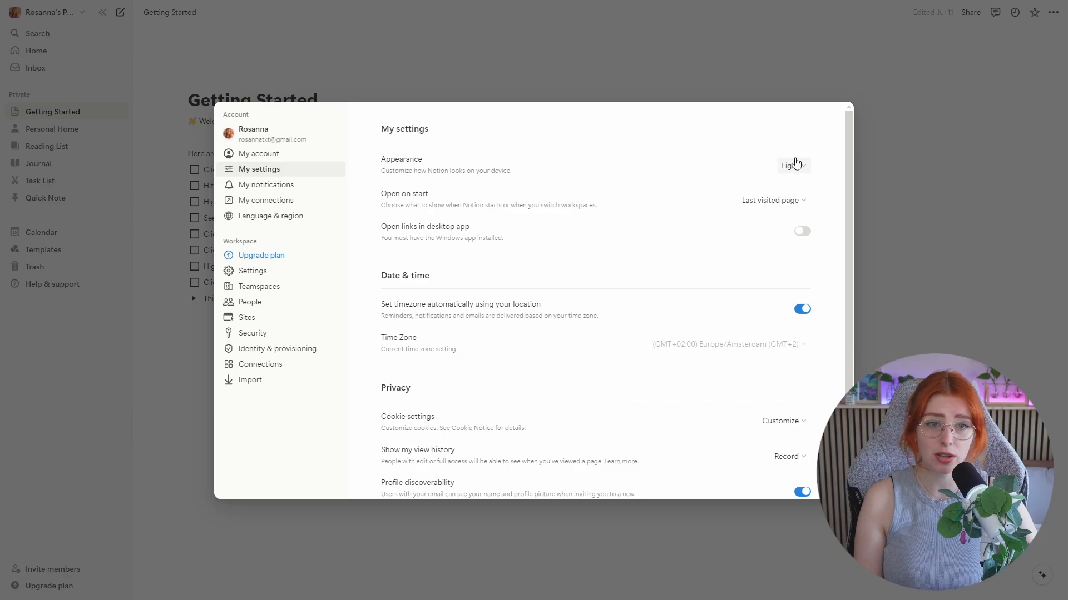
{"action": "left_click", "coordinate": [794, 165]}
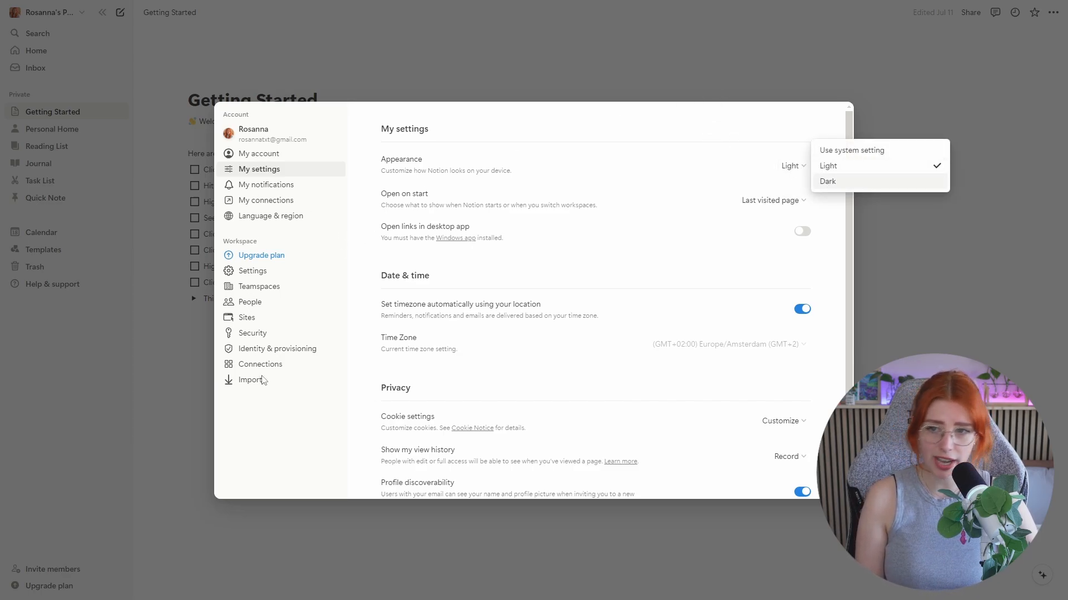
{"action": "left_click", "coordinate": [671, 106]}
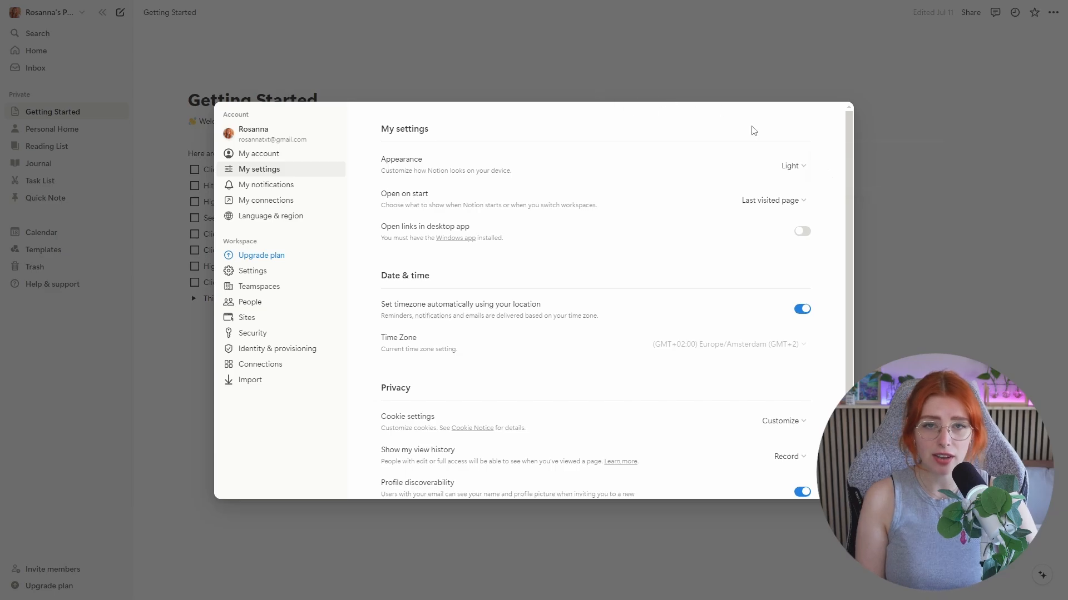
{"action": "left_click", "coordinate": [922, 162]}
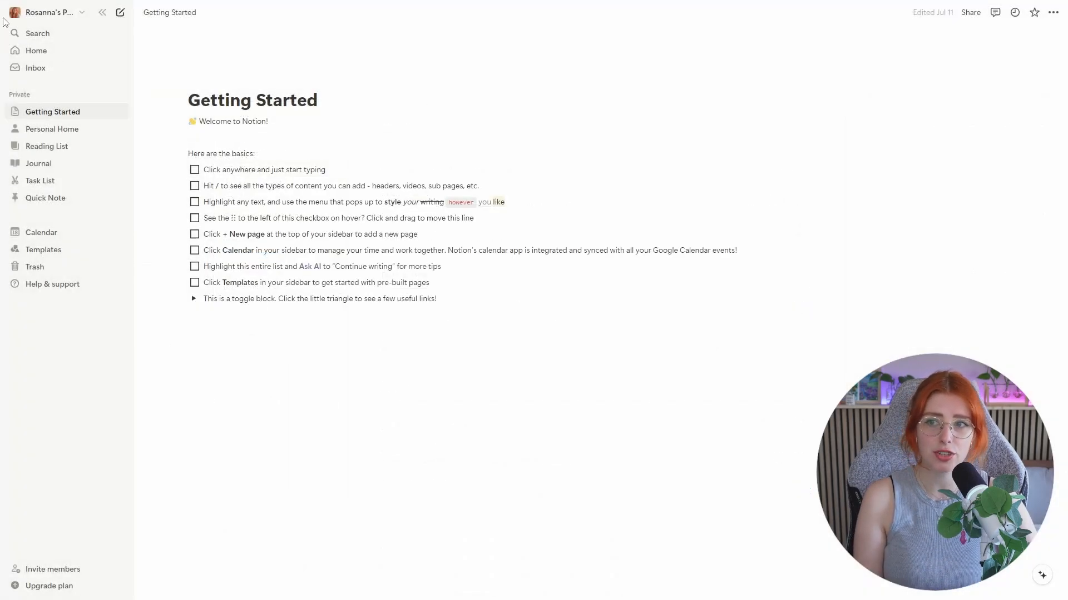
Look over the workspace switcher's options for adding accounts, inviting members and logging out.
{"action": "left_click", "coordinate": [86, 16]}
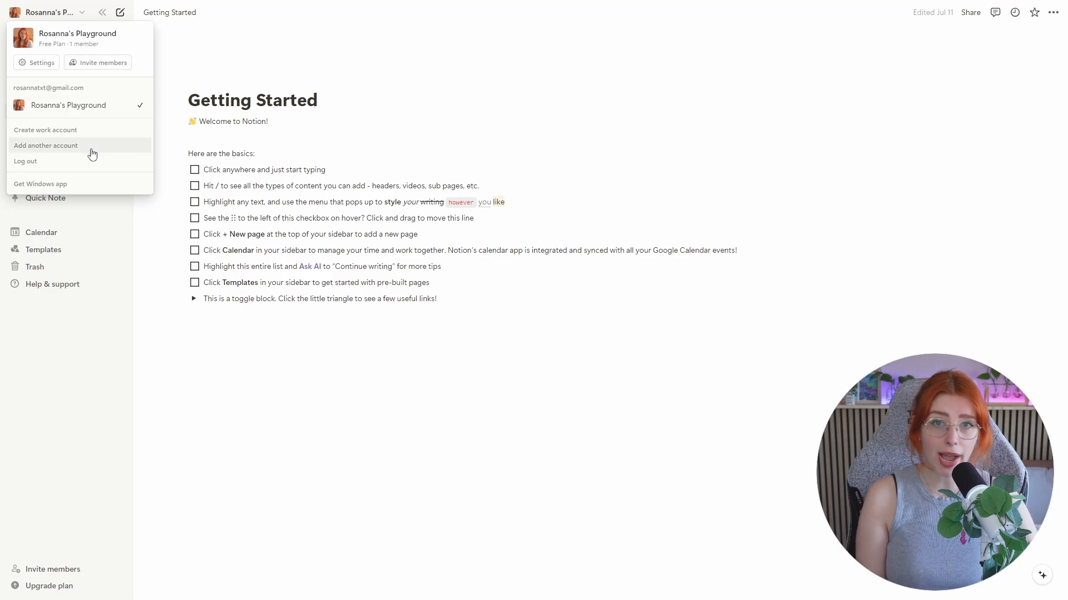
{"action": "left_click", "coordinate": [527, 316]}
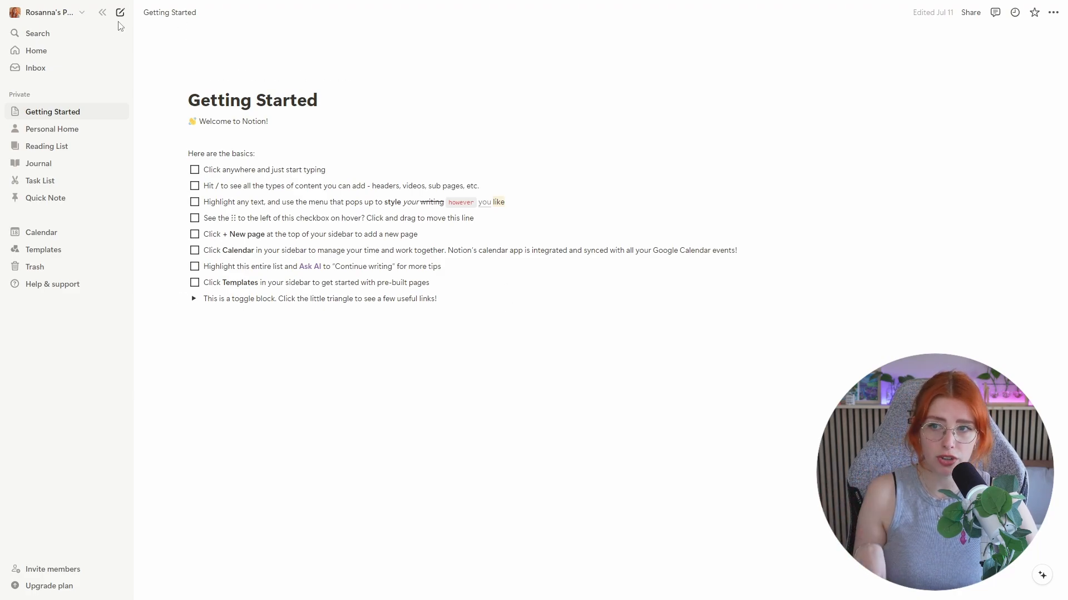
{"action": "left_click", "coordinate": [71, 14]}
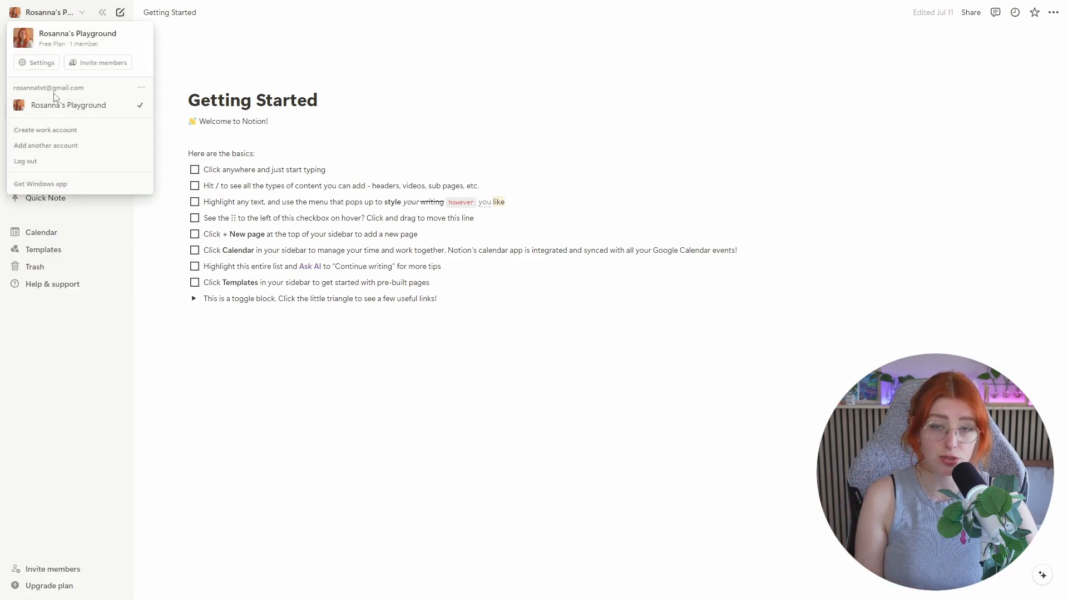
{"action": "left_click", "coordinate": [365, 394]}
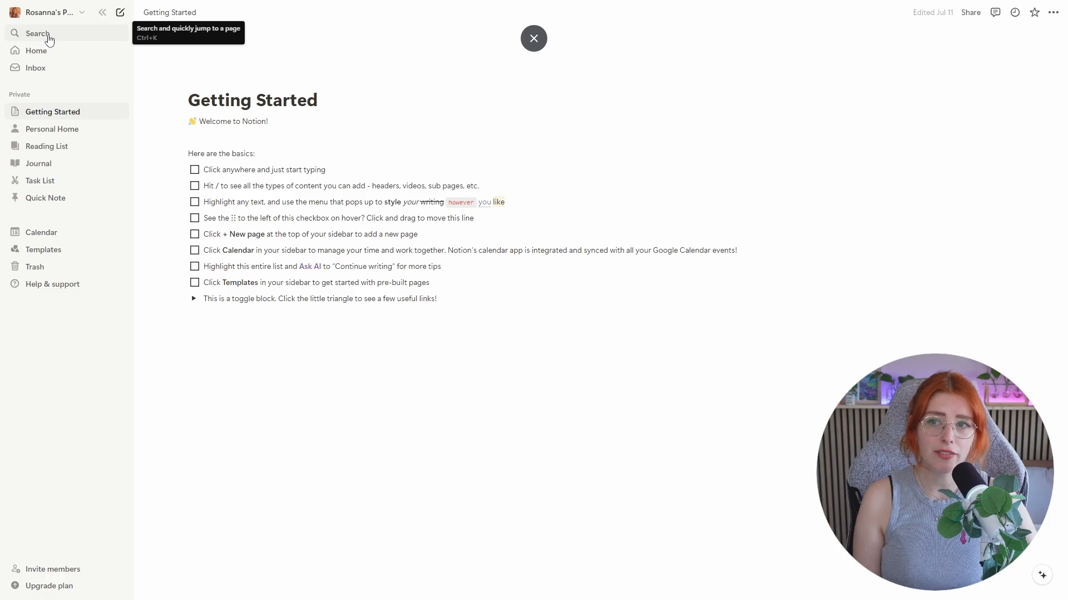
Look at the workspace search window with its AI question option and recent pages, and close it.
{"action": "left_click", "coordinate": [48, 38]}
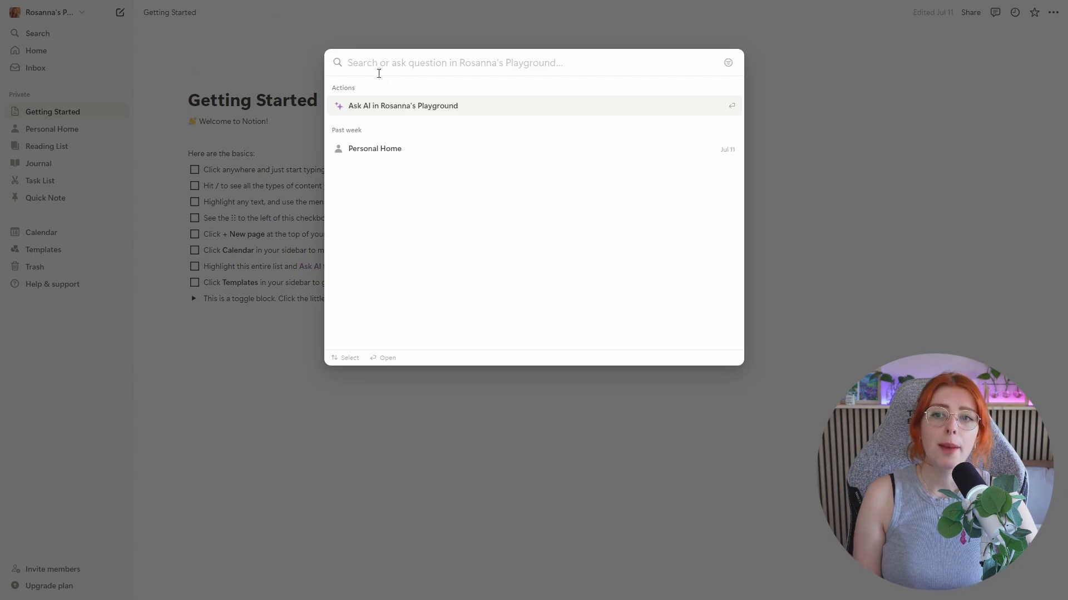
{"action": "left_click", "coordinate": [251, 298]}
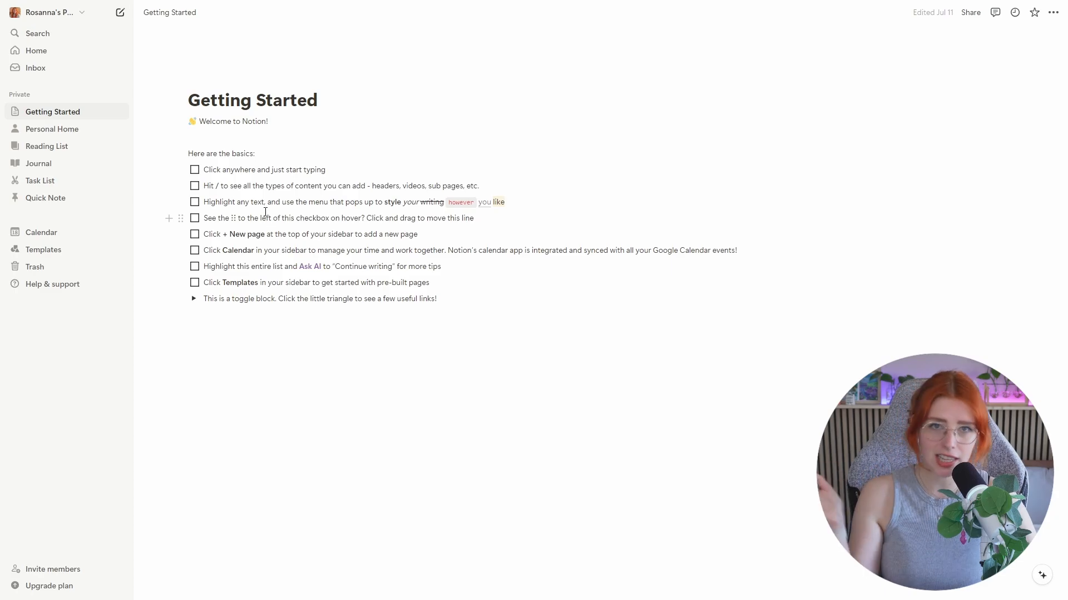
{"action": "left_click", "coordinate": [63, 44]}
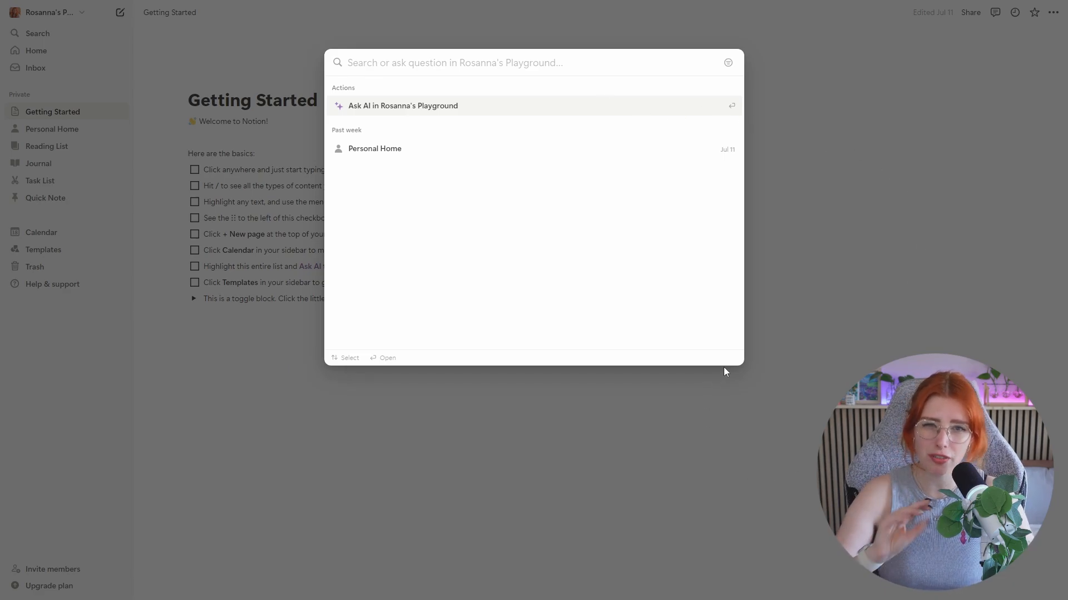
{"action": "left_click", "coordinate": [688, 410]}
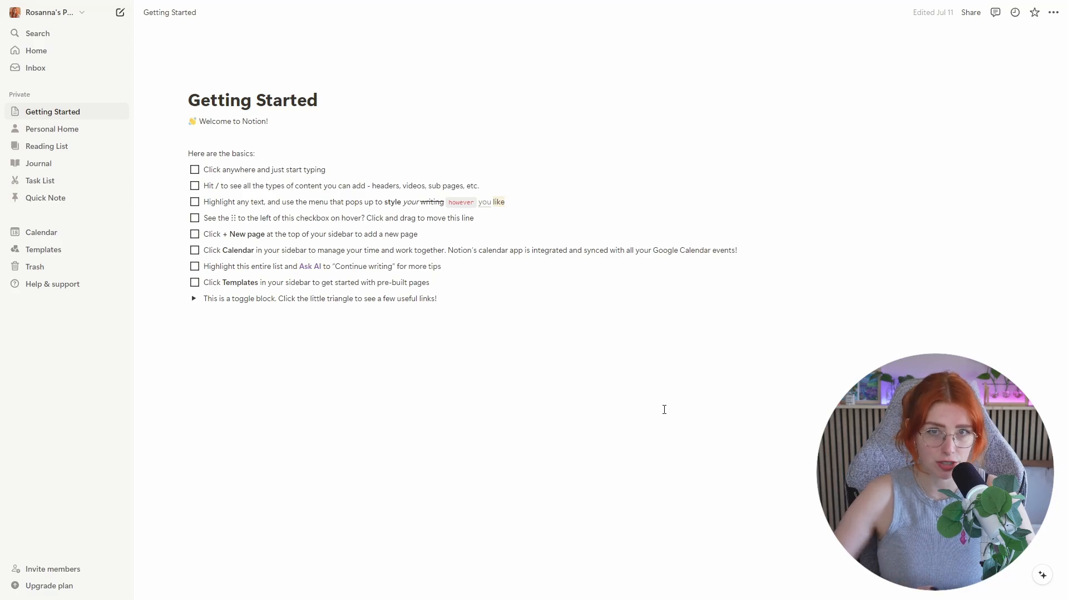
Open Home and look through its recently visited pages, learning articles, upcoming events and featured templates.
{"action": "left_click", "coordinate": [70, 53]}
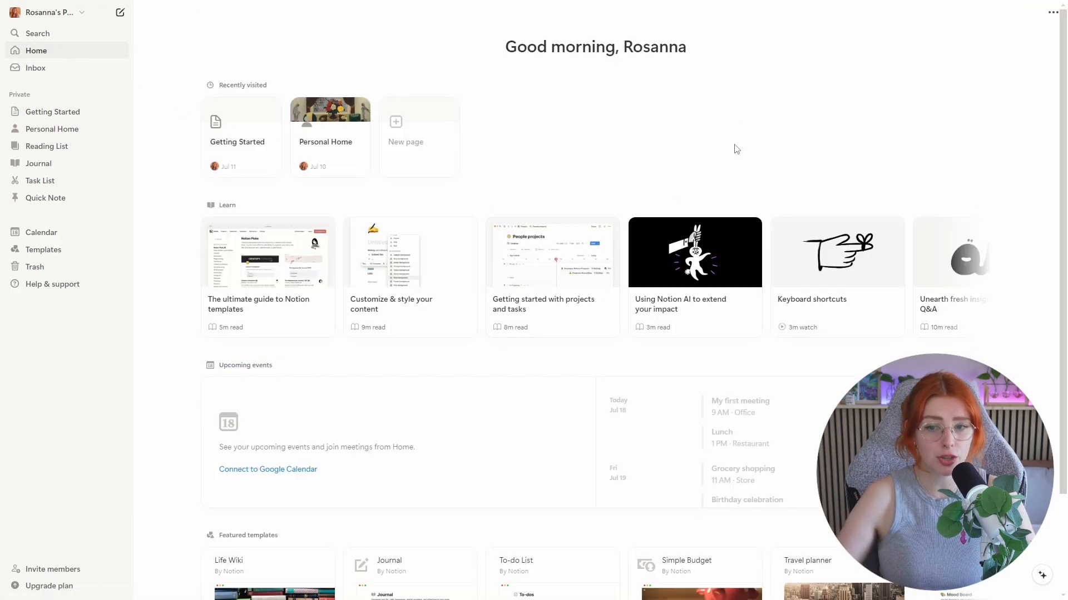
{"action": "scroll", "coordinate": [746, 172], "scroll_direction": "down", "scroll_amount": 2}
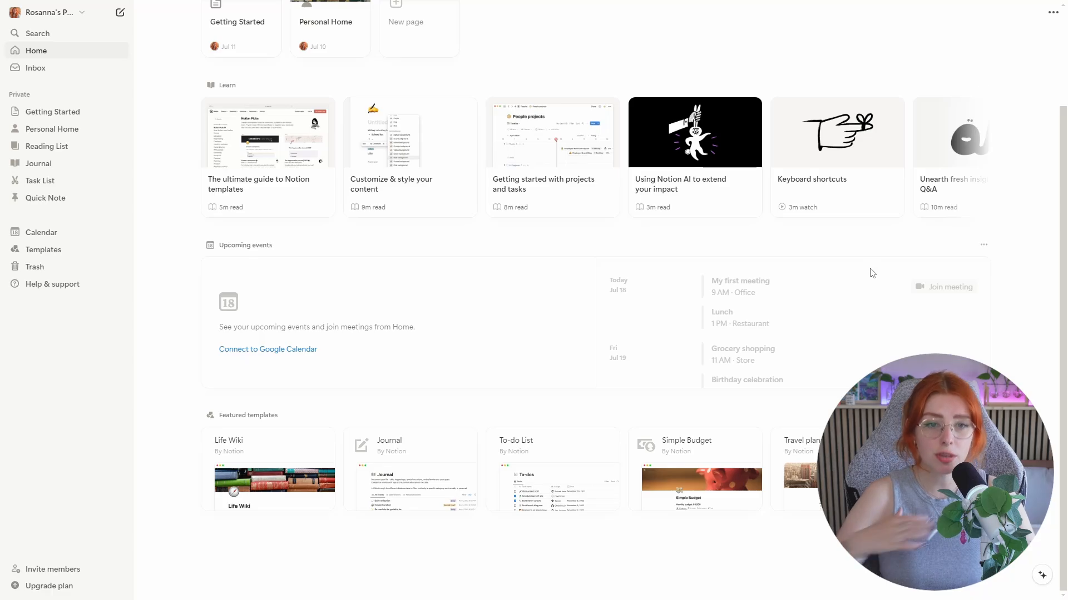
{"action": "scroll", "coordinate": [829, 312], "scroll_direction": "up", "scroll_amount": 2}
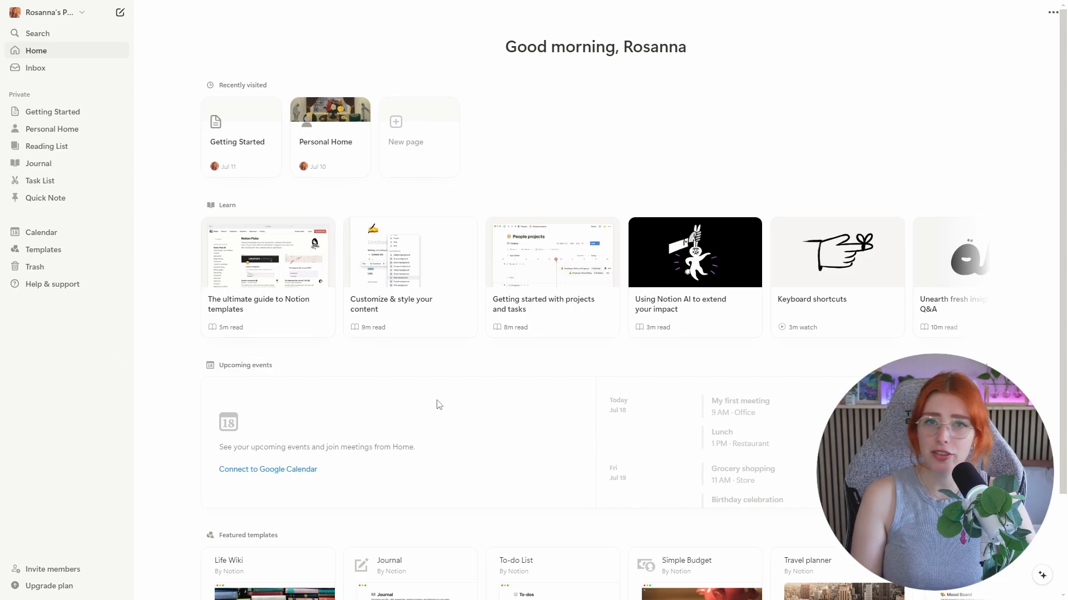
{"action": "scroll", "coordinate": [377, 422], "scroll_direction": "down", "scroll_amount": 1}
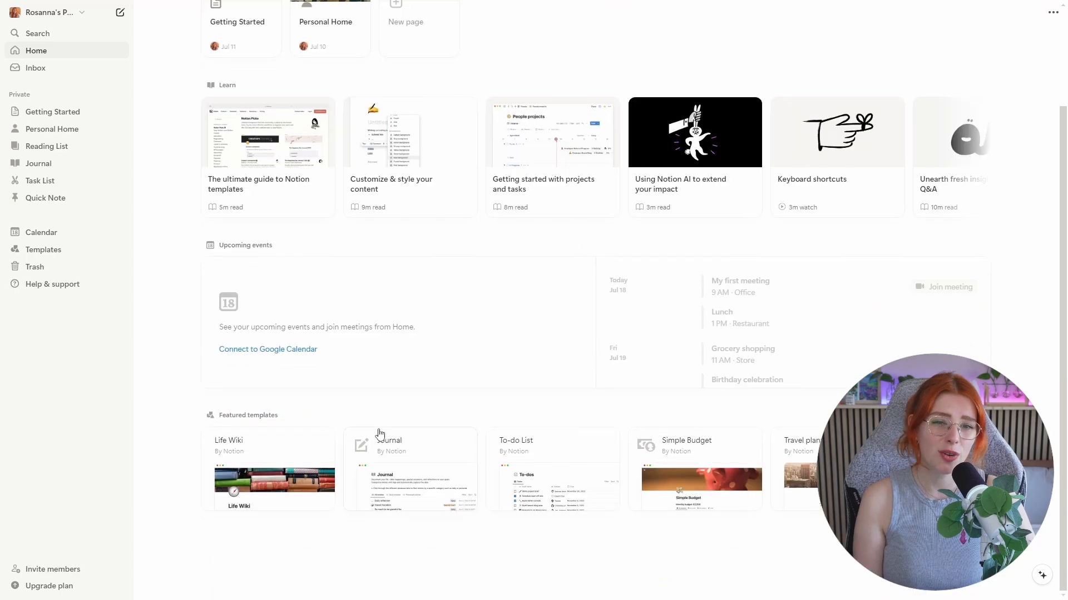
{"action": "scroll", "coordinate": [388, 453], "scroll_direction": "up", "scroll_amount": 1}
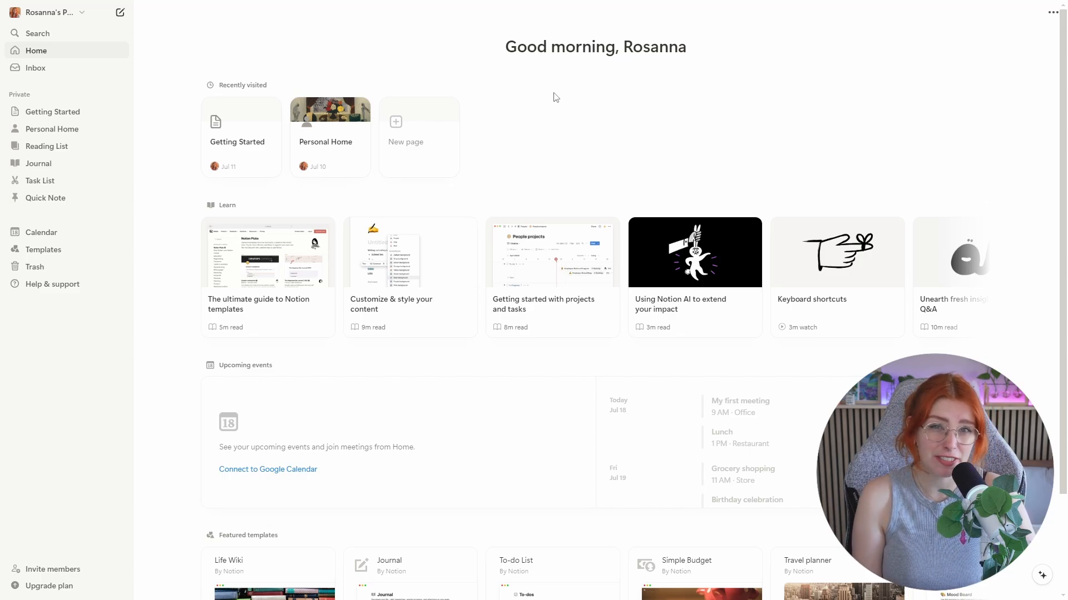
Check the Inbox for notifications and close it.
{"action": "left_click", "coordinate": [59, 70]}
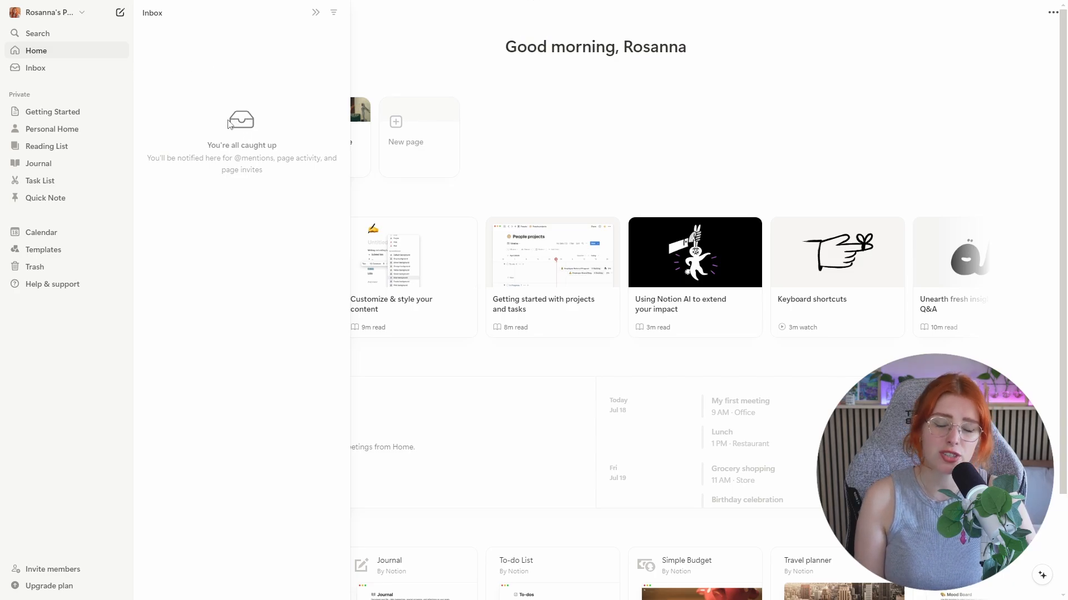
{"action": "left_click", "coordinate": [70, 74]}
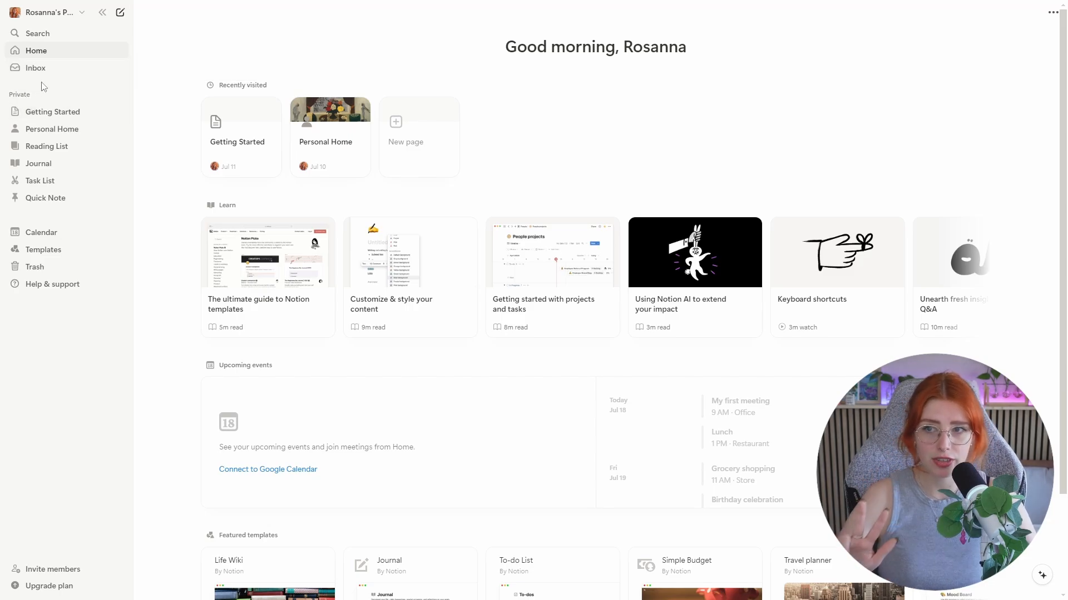
Add the Getting Started page to Favorites.
{"action": "right_click", "coordinate": [104, 116]}
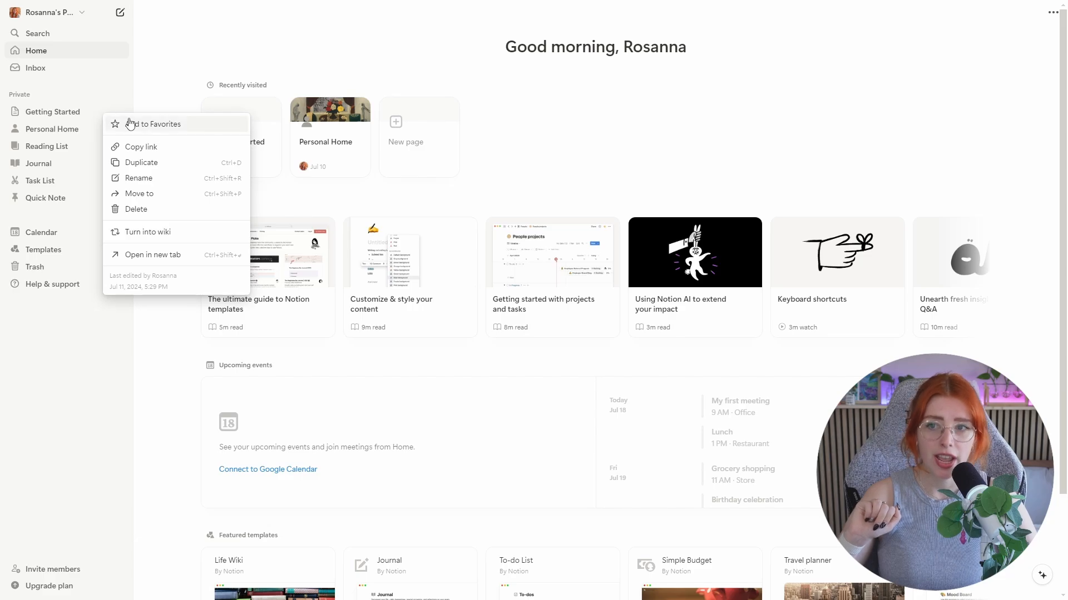
{"action": "left_click", "coordinate": [114, 126]}
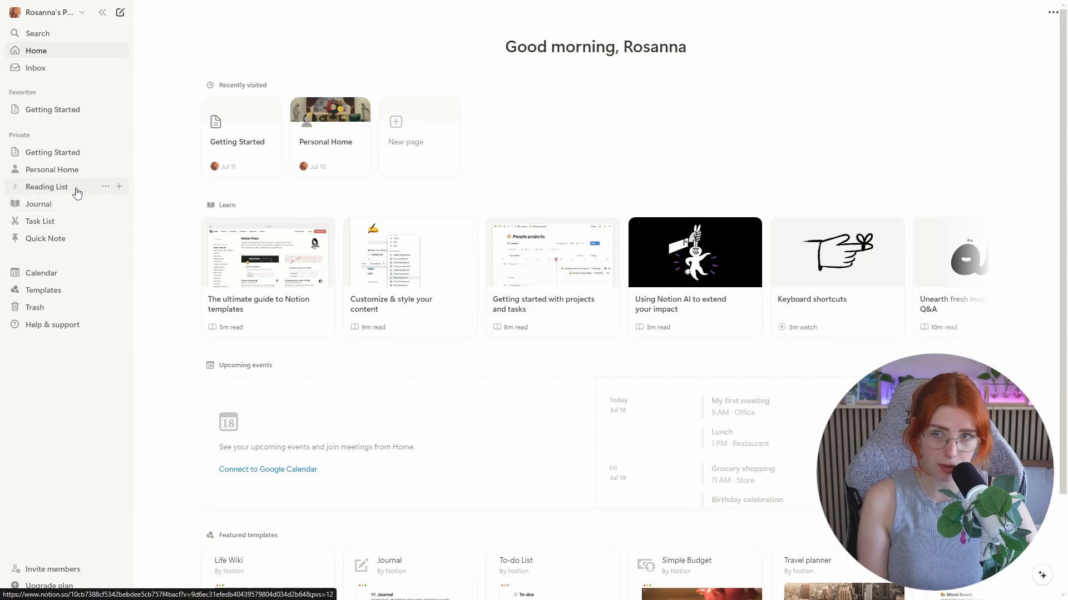
View the subpages nested under Personal Home, collapse them again, and add Personal Home to Favorites.
{"action": "left_click", "coordinate": [15, 170]}
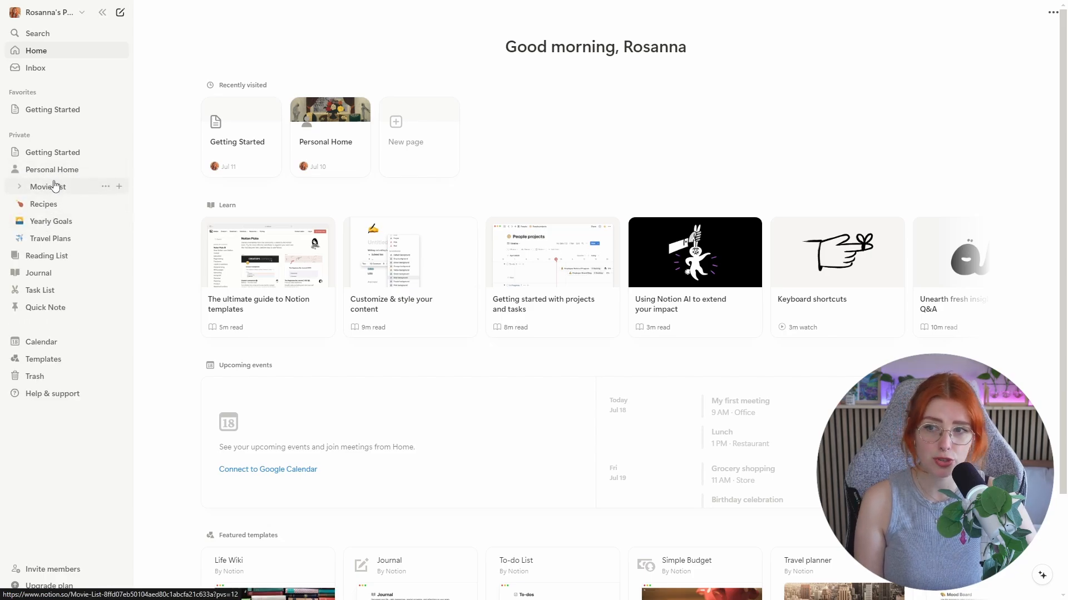
{"action": "left_click", "coordinate": [14, 170]}
{"action": "left_click", "coordinate": [16, 170]}
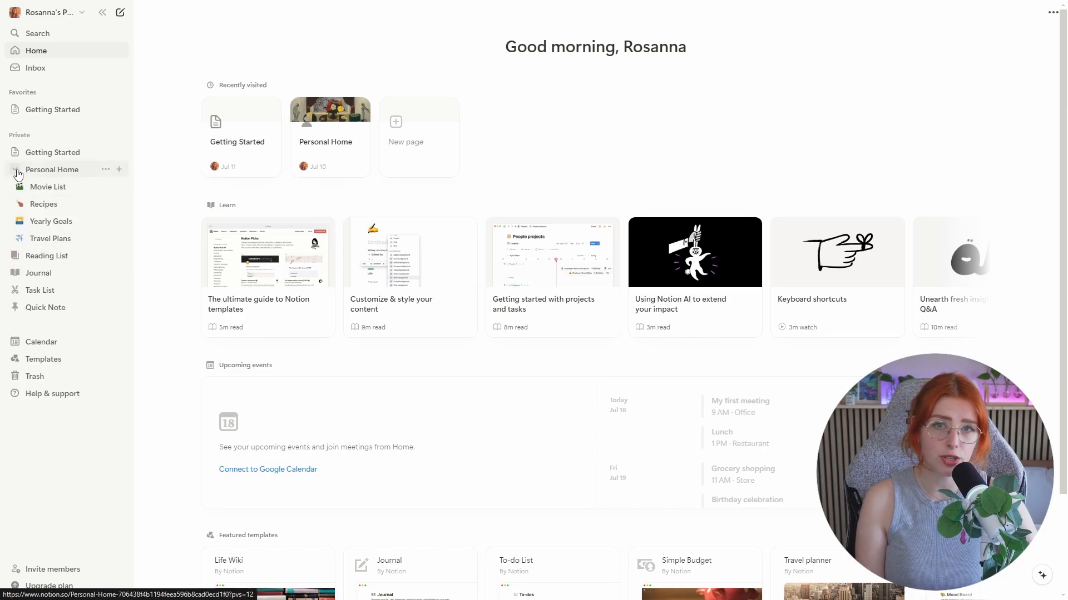
{"action": "left_click", "coordinate": [16, 171]}
{"action": "left_click", "coordinate": [105, 170]}
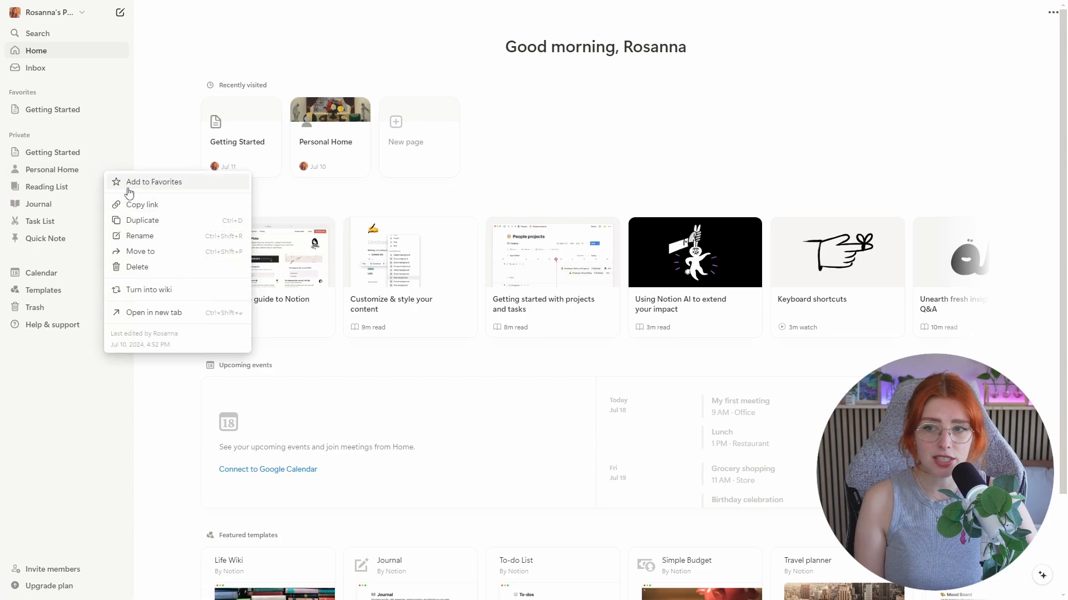
{"action": "left_click", "coordinate": [127, 183]}
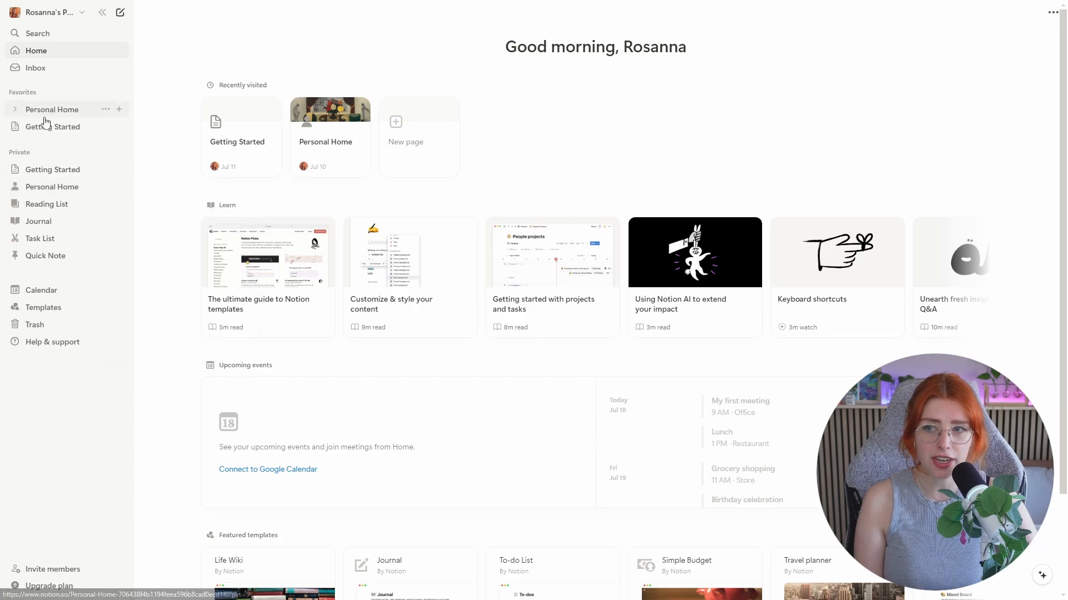
Remove the Getting Started page from Favorites and view the page options of the favorited Personal Home.
{"action": "left_click", "coordinate": [105, 127]}
{"action": "left_click", "coordinate": [120, 141]}
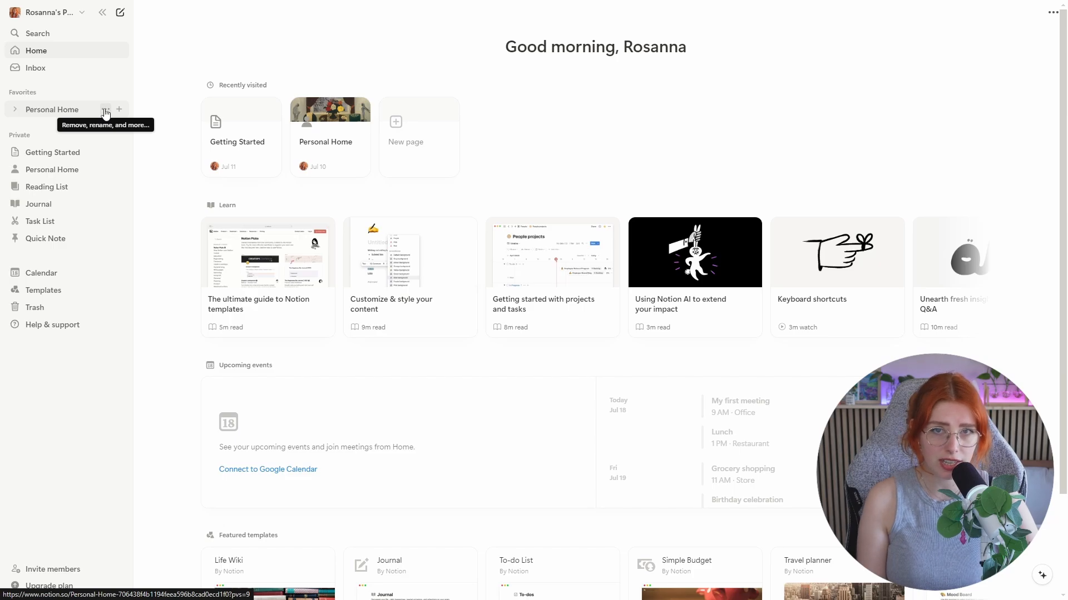
{"action": "left_click", "coordinate": [105, 114]}
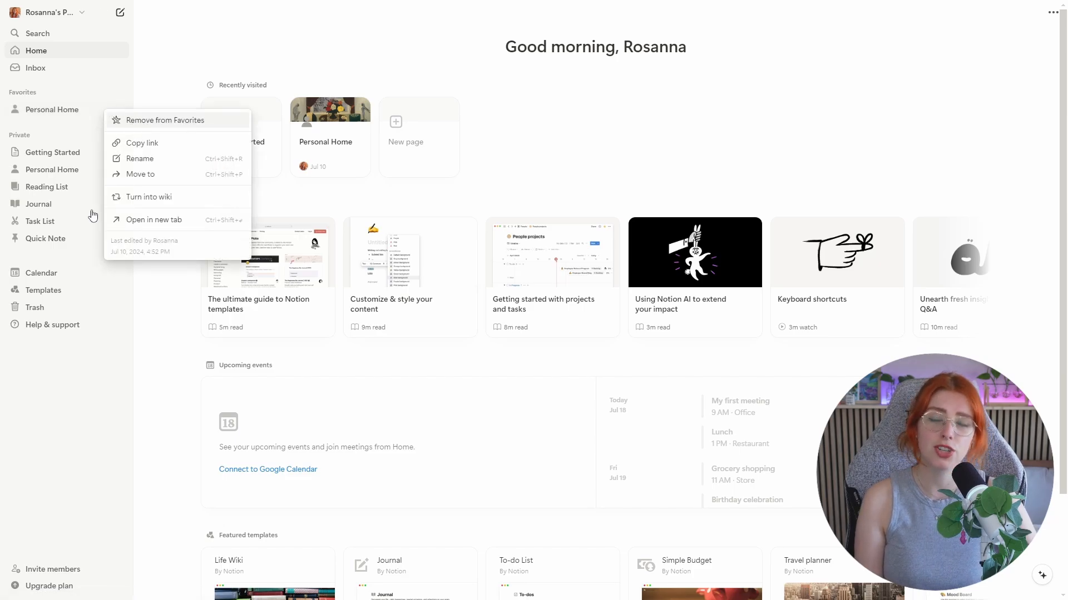
{"action": "left_click", "coordinate": [79, 380]}
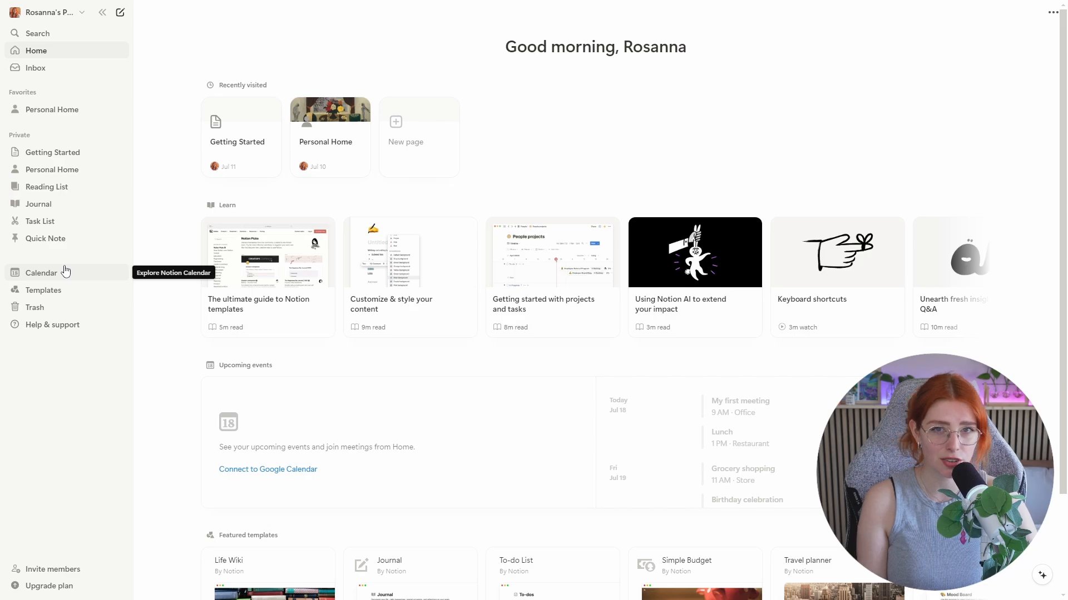
Open the template gallery and browse its categories, featured templates and featured creators.
{"action": "left_click", "coordinate": [67, 292]}
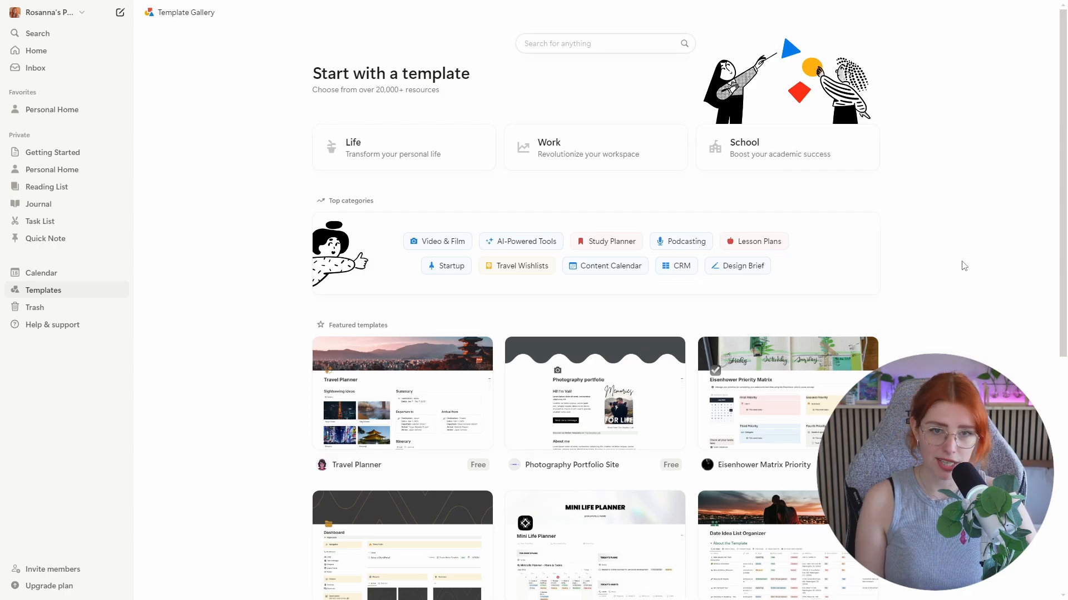
{"action": "scroll", "coordinate": [907, 369], "scroll_direction": "down", "scroll_amount": 7}
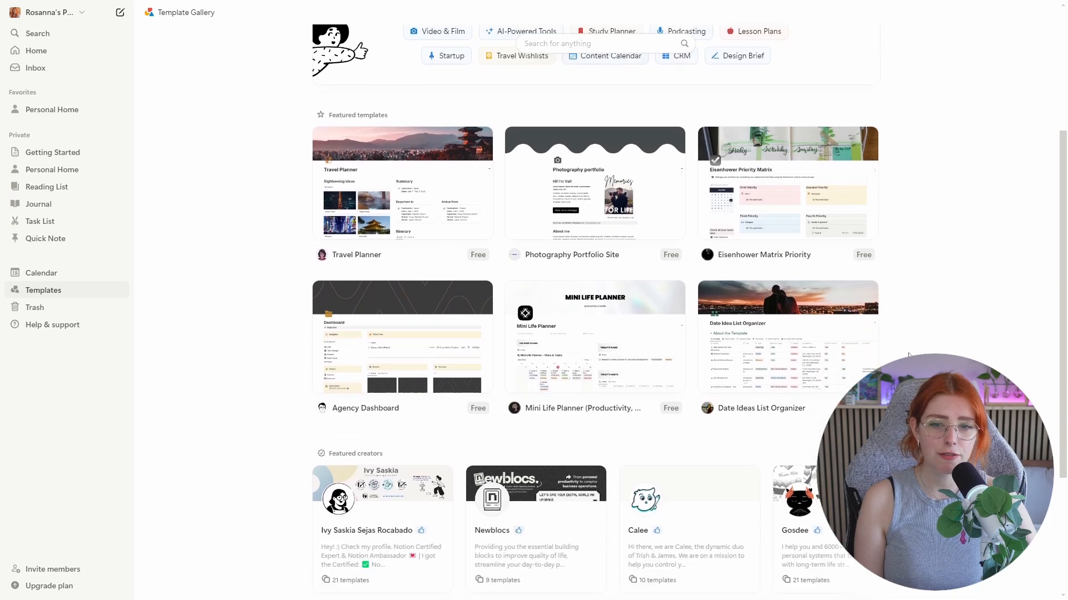
{"action": "scroll", "coordinate": [895, 351], "scroll_direction": "up", "scroll_amount": 7}
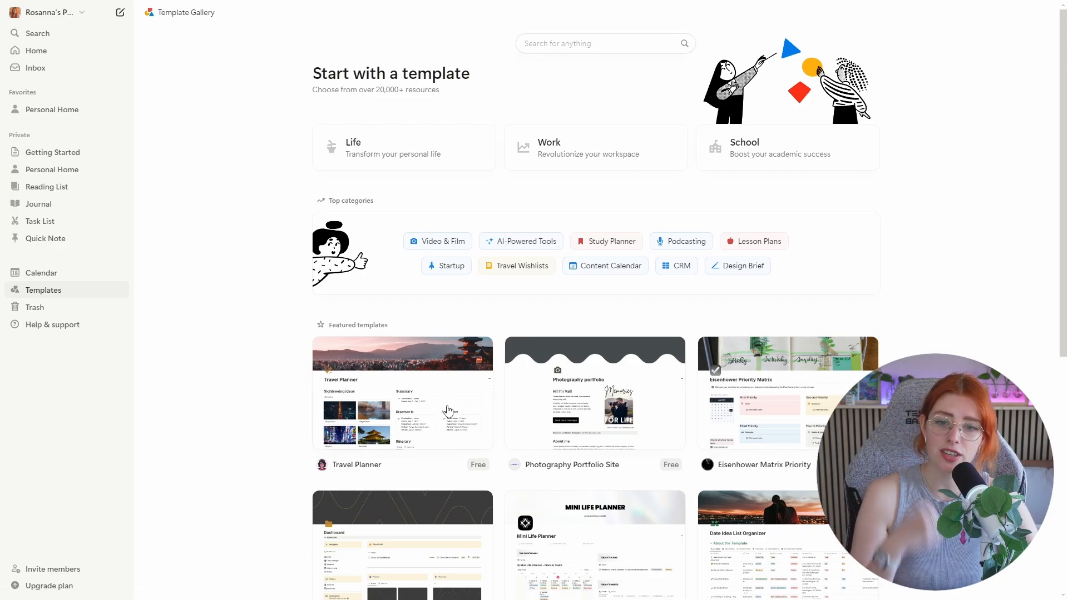
Open the Travel Planner template's page and look through its preview, description and the creator's other templates.
{"action": "left_click", "coordinate": [483, 426]}
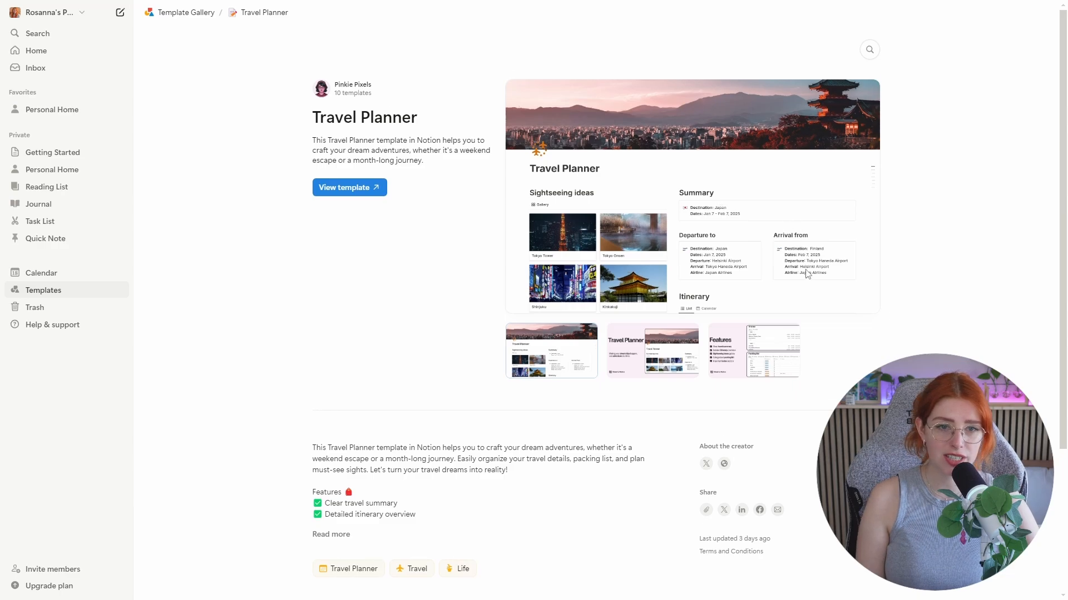
{"action": "scroll", "coordinate": [695, 407], "scroll_direction": "down", "scroll_amount": 3}
{"action": "scroll", "coordinate": [443, 312], "scroll_direction": "down", "scroll_amount": 1}
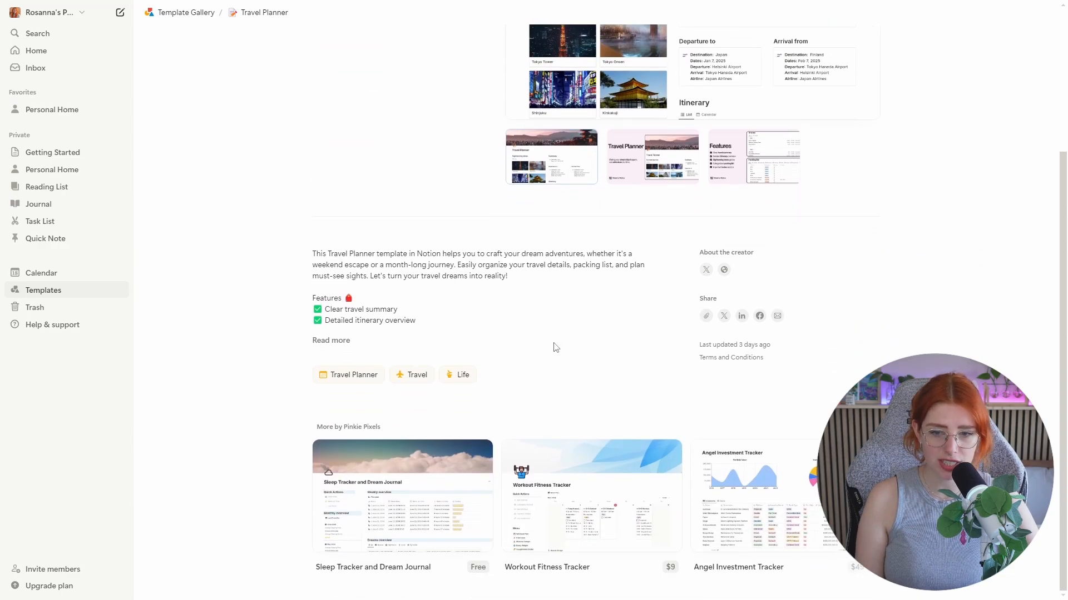
View the full Travel Planner template from its gallery page.
{"action": "scroll", "coordinate": [357, 259], "scroll_direction": "up", "scroll_amount": 4}
{"action": "left_click", "coordinate": [353, 188]}
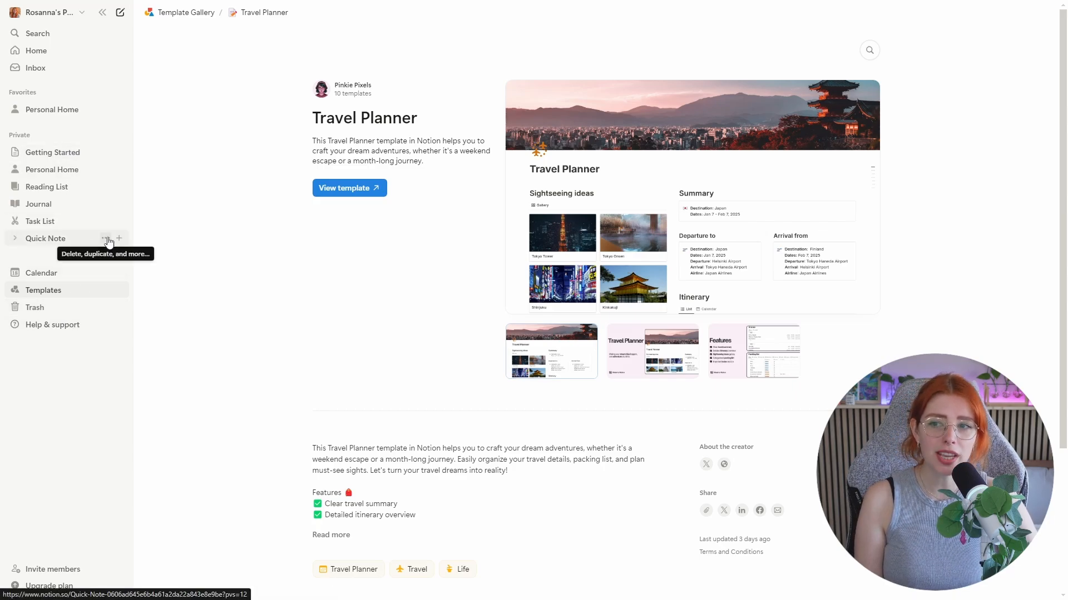
Delete the Quick Note page from the Private pages and look at the deleted pages in the Trash.
{"action": "left_click", "coordinate": [107, 239]}
{"action": "left_click", "coordinate": [142, 333]}
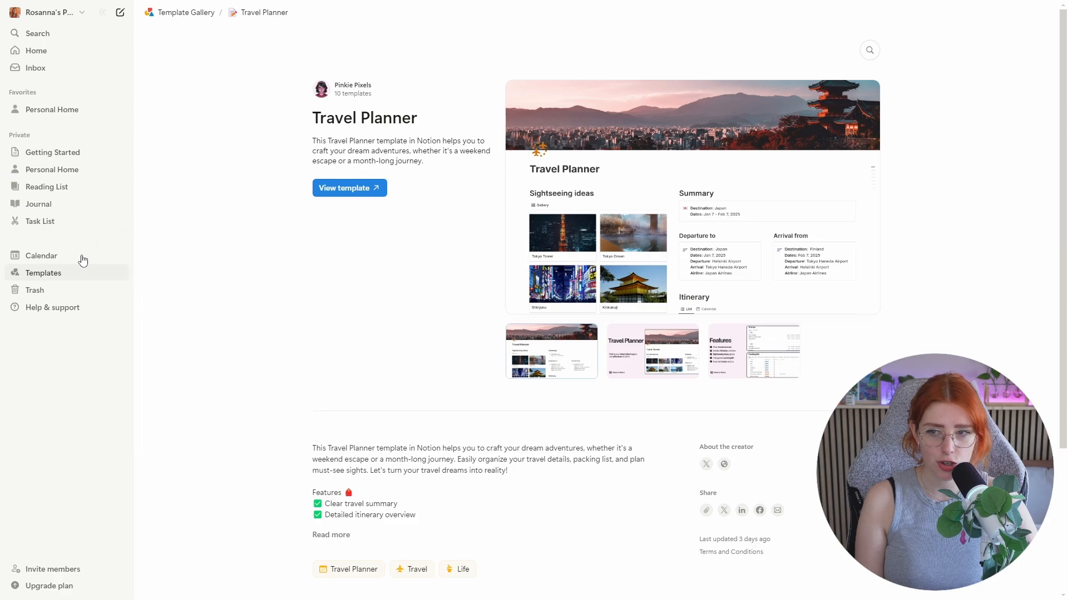
{"action": "left_click", "coordinate": [45, 291]}
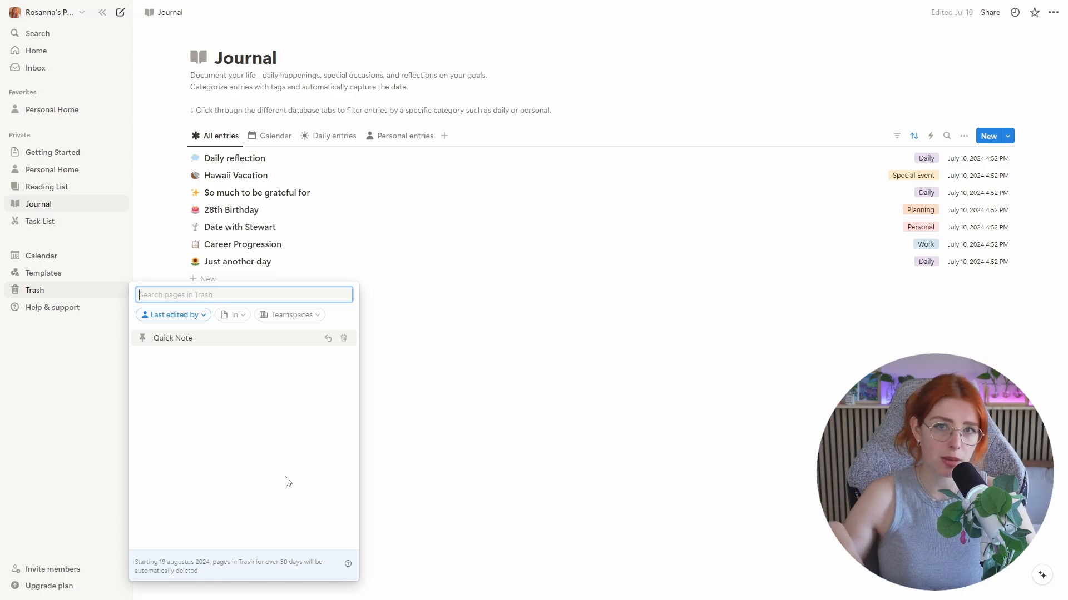
{"action": "left_click", "coordinate": [54, 436]}
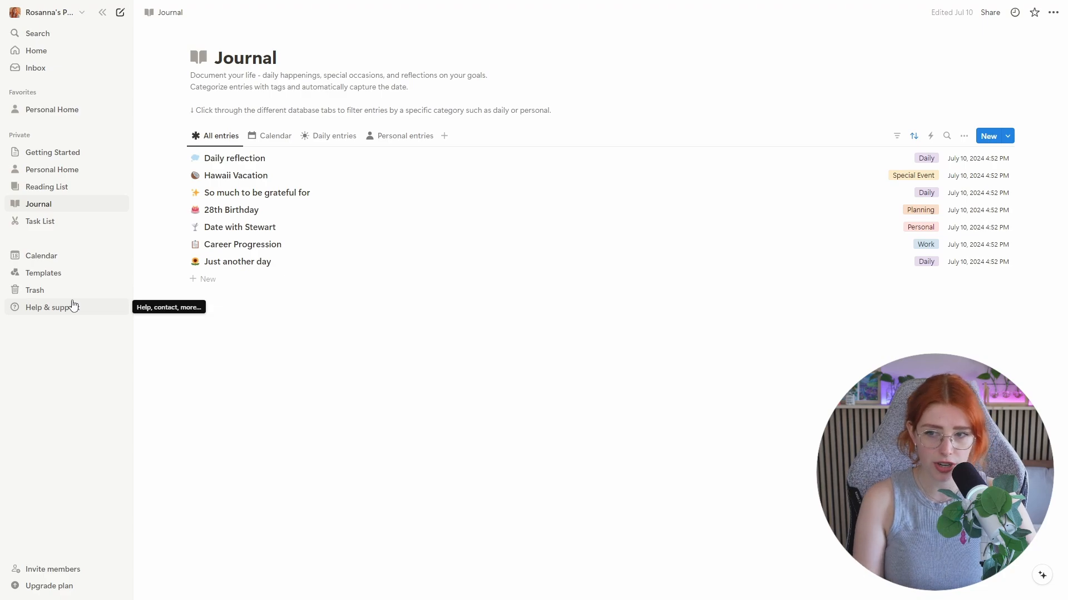
View the available Help & support options, including documentation, message support and keyboard shortcuts, and close them again.
{"action": "left_click", "coordinate": [65, 309]}
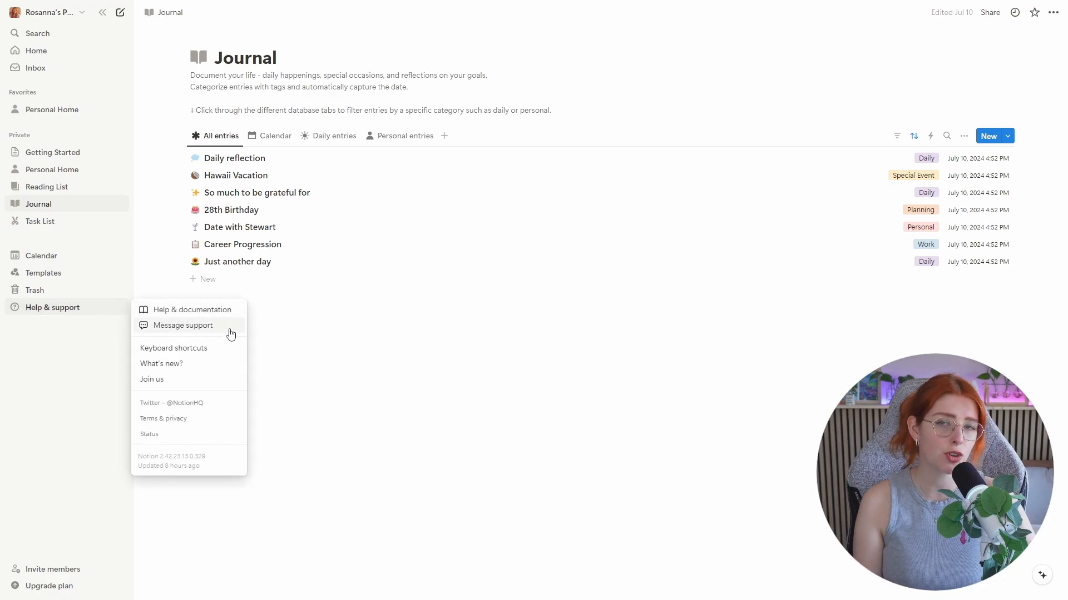
{"action": "left_click", "coordinate": [103, 388]}
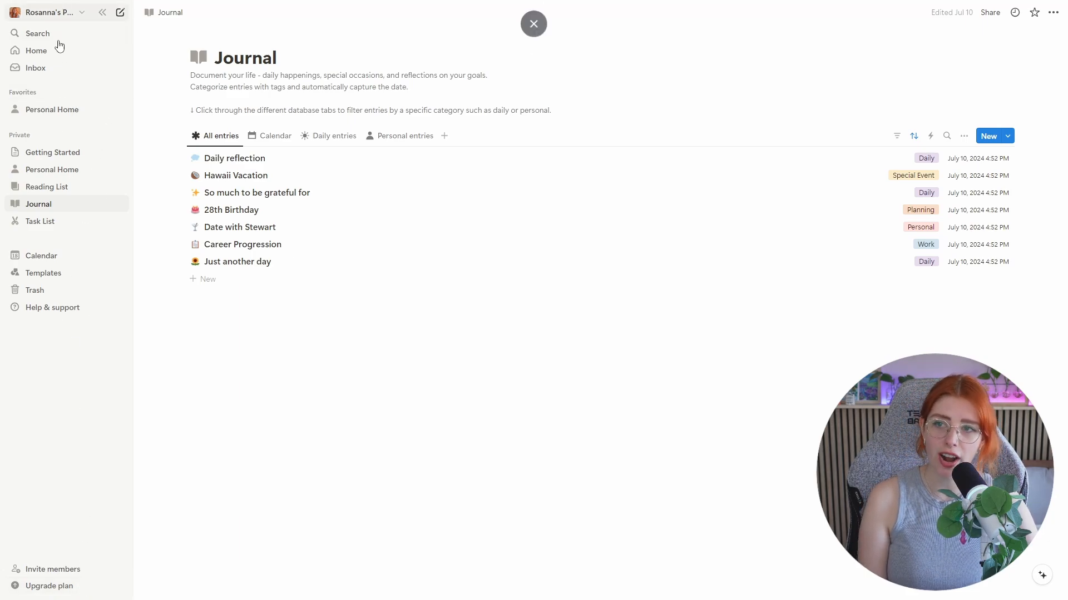
Delete the Personal Home, Reading List, Journal, Getting Started and Task List pages to clear the Private section.
{"action": "left_click", "coordinate": [68, 173]}
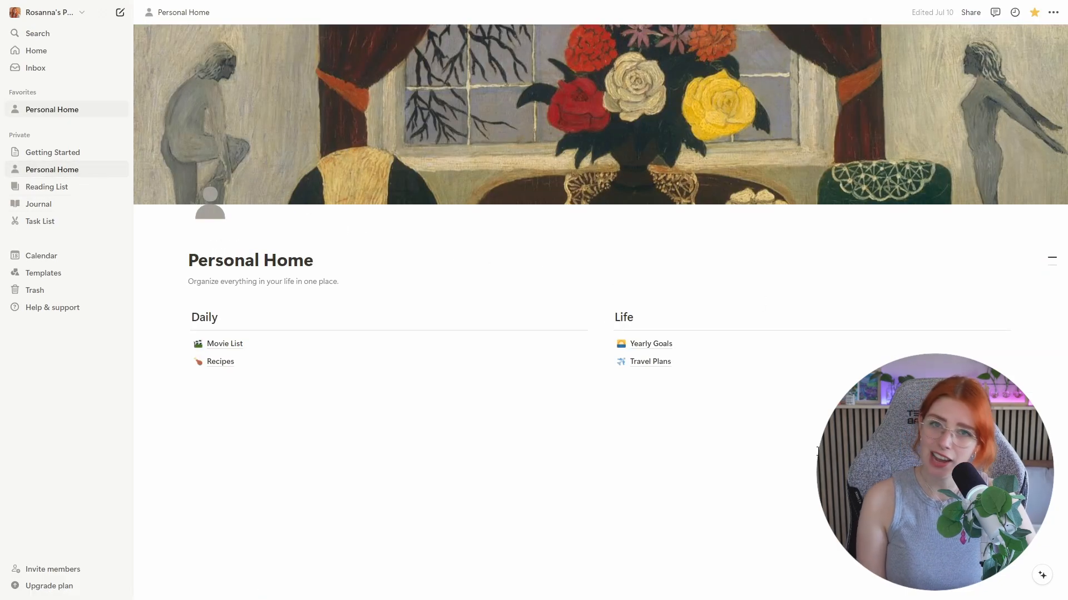
{"action": "left_click", "coordinate": [119, 169]}
{"action": "left_click", "coordinate": [136, 269]}
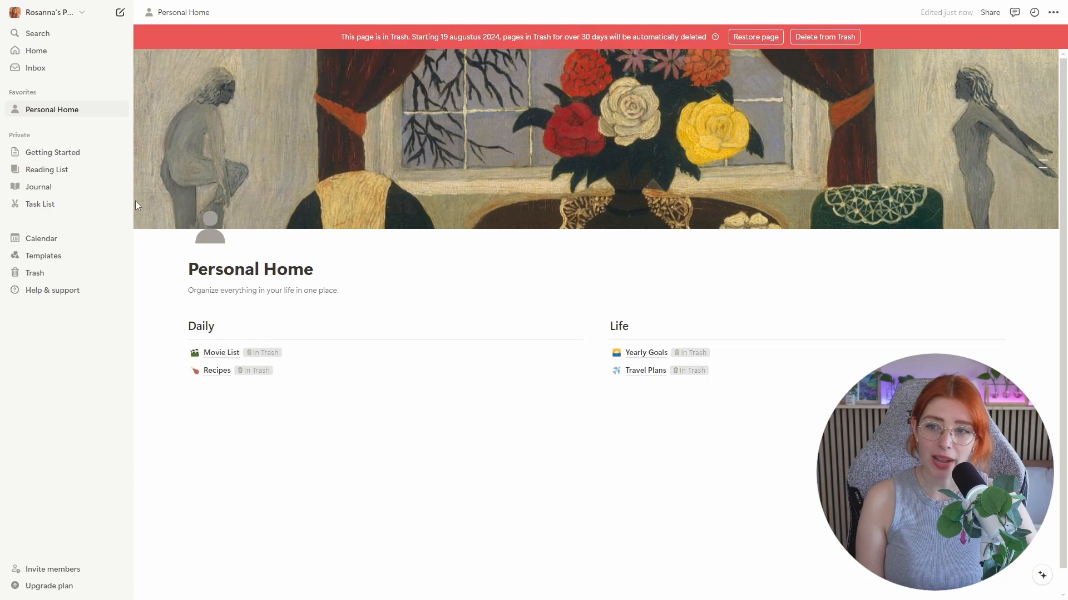
{"action": "left_click", "coordinate": [95, 131]}
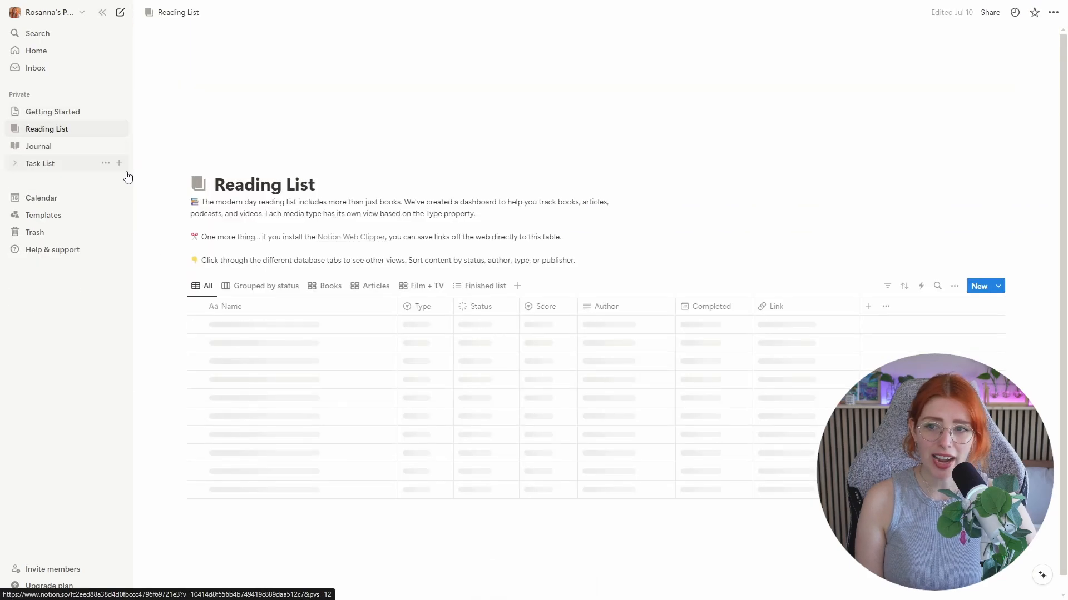
{"action": "left_click", "coordinate": [111, 130]}
{"action": "left_click", "coordinate": [141, 225]}
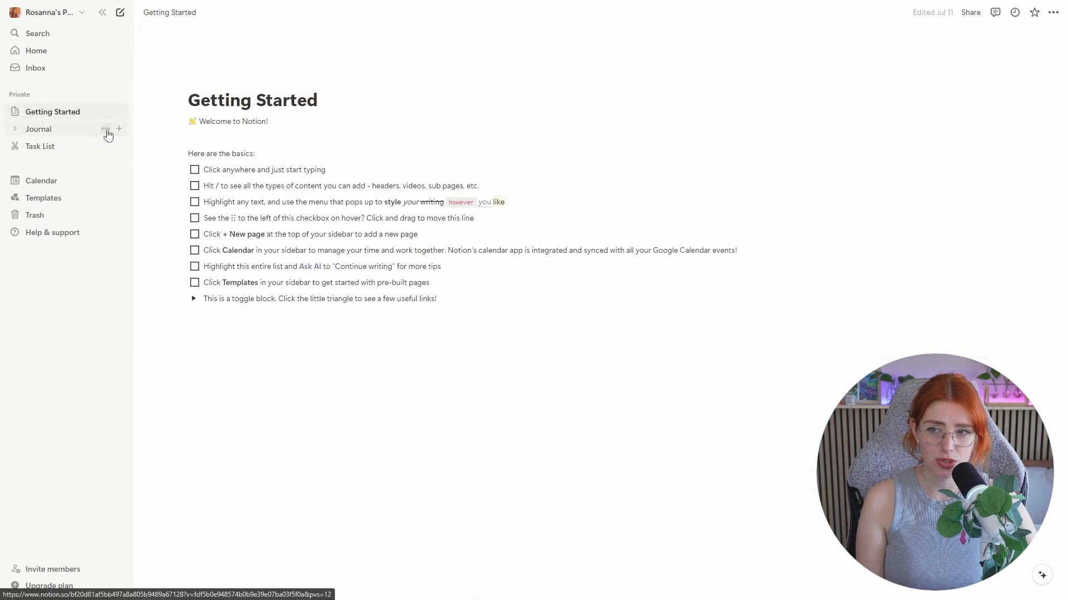
{"action": "left_click", "coordinate": [106, 130]}
{"action": "left_click", "coordinate": [137, 225]}
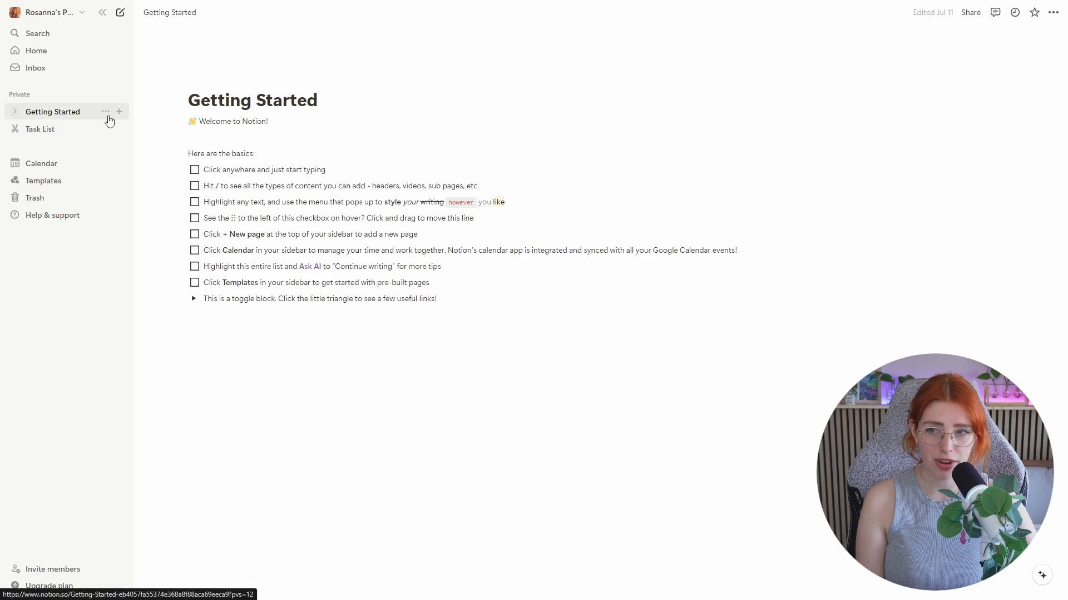
{"action": "left_click", "coordinate": [107, 114]}
{"action": "left_click", "coordinate": [129, 207]}
{"action": "left_click", "coordinate": [109, 112]}
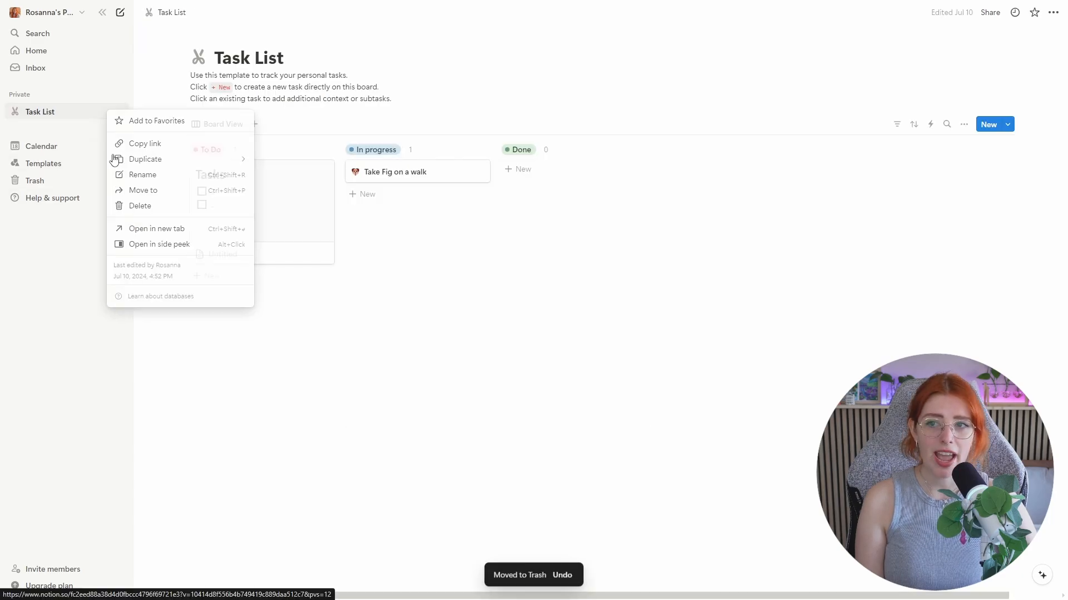
{"action": "left_click", "coordinate": [123, 206]}
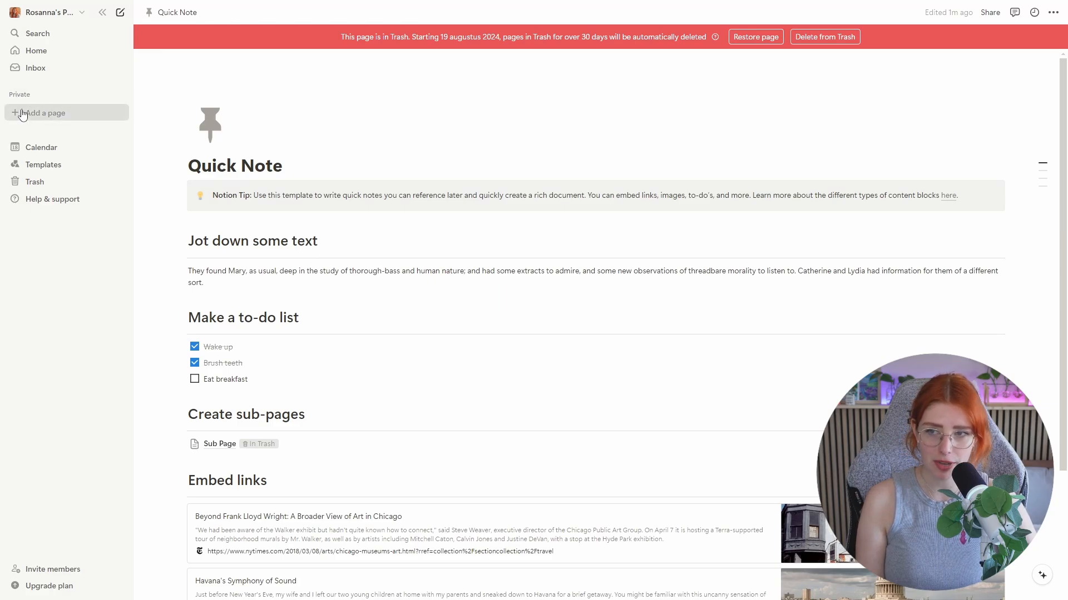
Add a new blank page to the Private section and collapse the sidebar.
{"action": "left_click", "coordinate": [55, 111]}
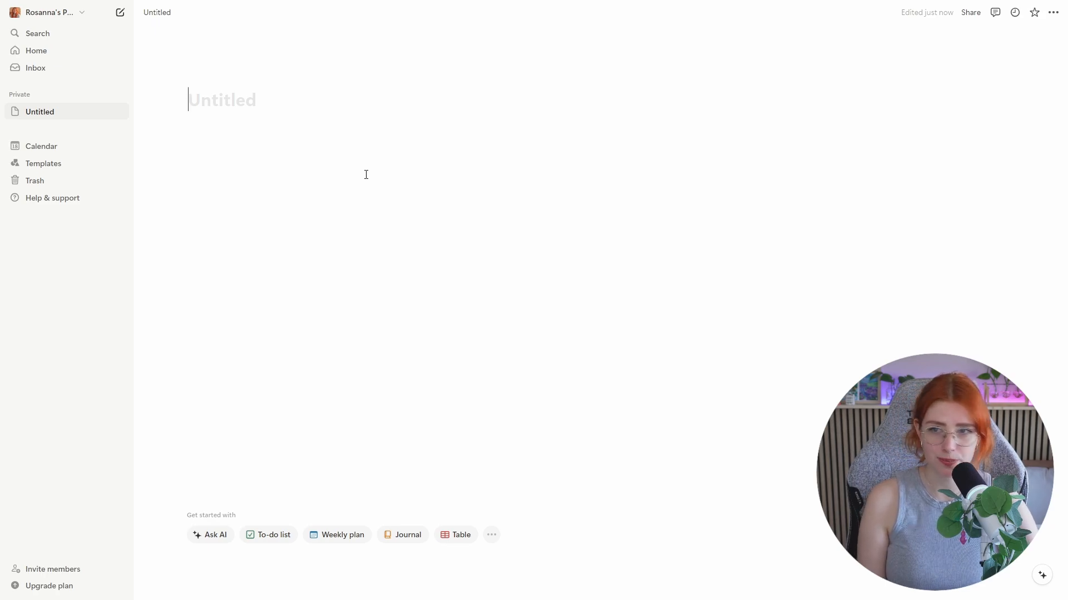
{"action": "key", "text": "ctrl+backslash"}
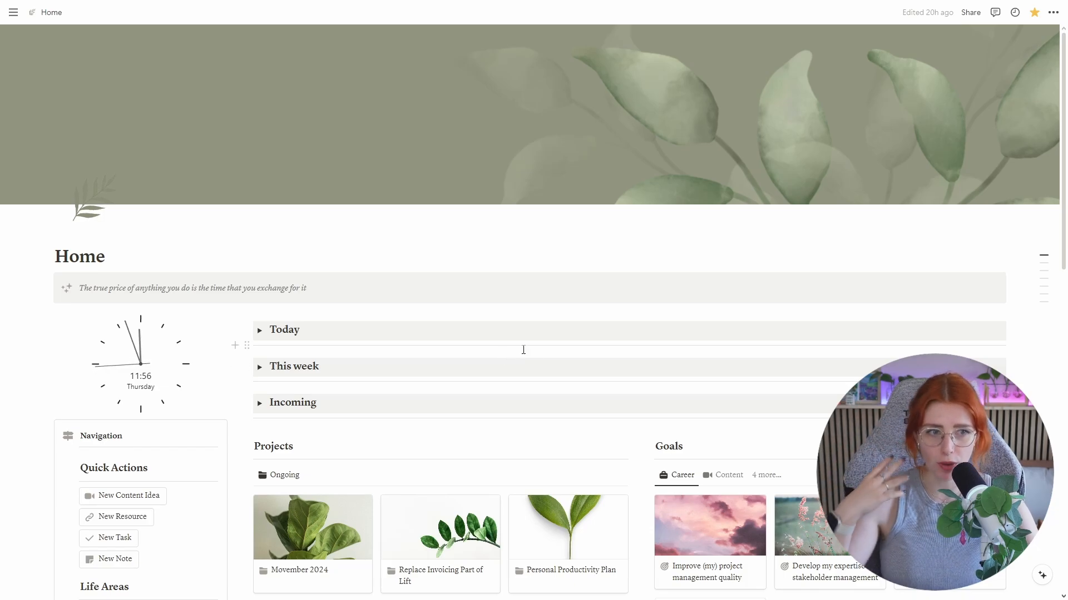
Look over the example Home dashboard, including its toggles, navigation, projects, goals and notes.
{"action": "scroll", "coordinate": [548, 334], "scroll_direction": "down", "scroll_amount": 3}
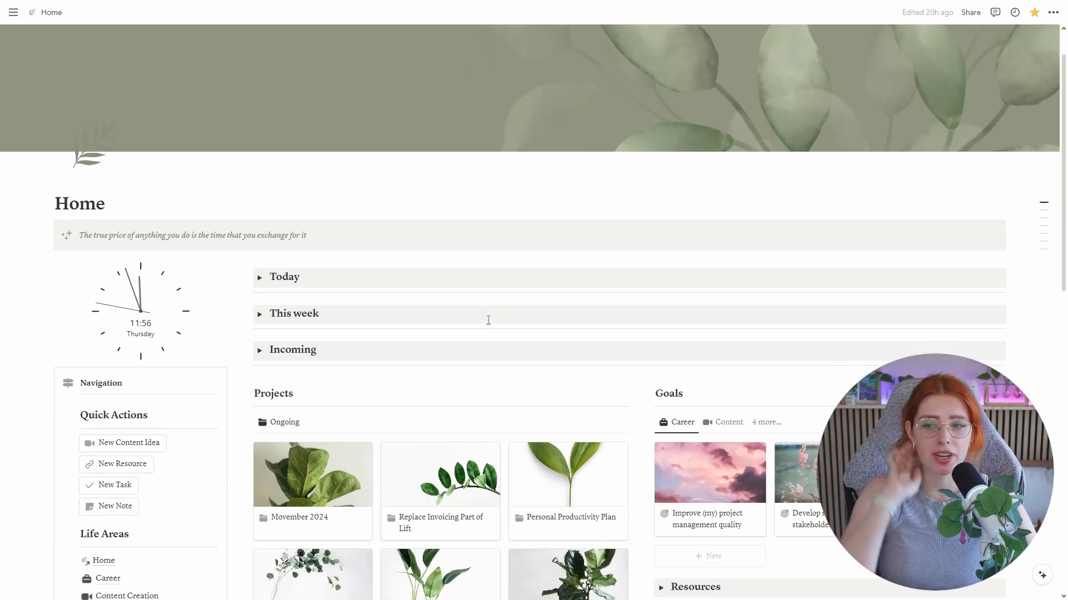
{"action": "scroll", "coordinate": [488, 328], "scroll_direction": "down", "scroll_amount": 1}
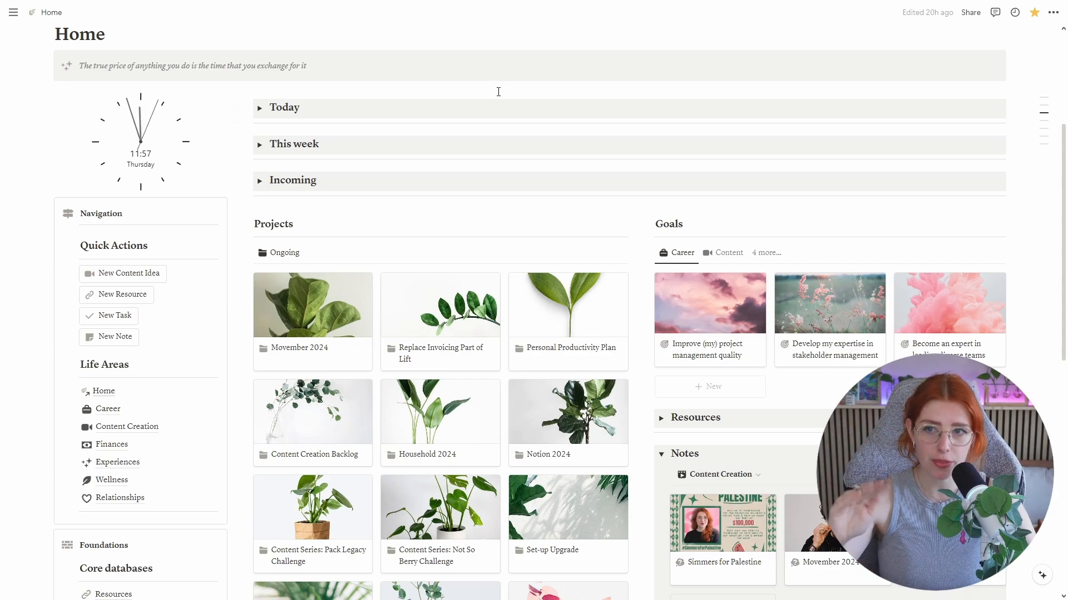
{"action": "scroll", "coordinate": [495, 119], "scroll_direction": "down", "scroll_amount": 1}
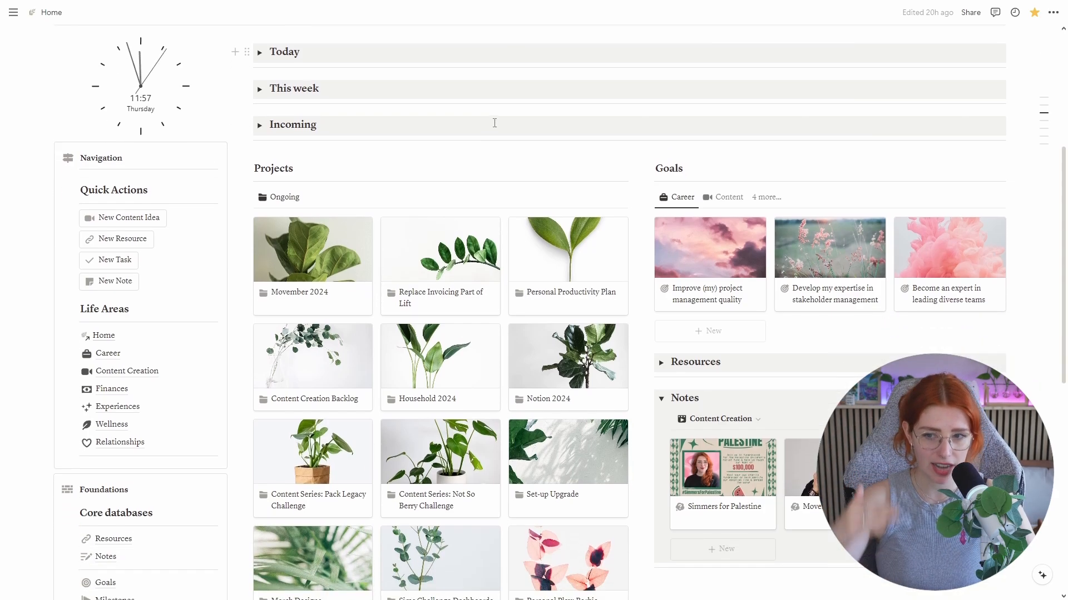
{"action": "scroll", "coordinate": [495, 123], "scroll_direction": "down", "scroll_amount": 1}
{"action": "scroll", "coordinate": [484, 261], "scroll_direction": "up", "scroll_amount": 2}
{"action": "scroll", "coordinate": [483, 261], "scroll_direction": "down", "scroll_amount": 1}
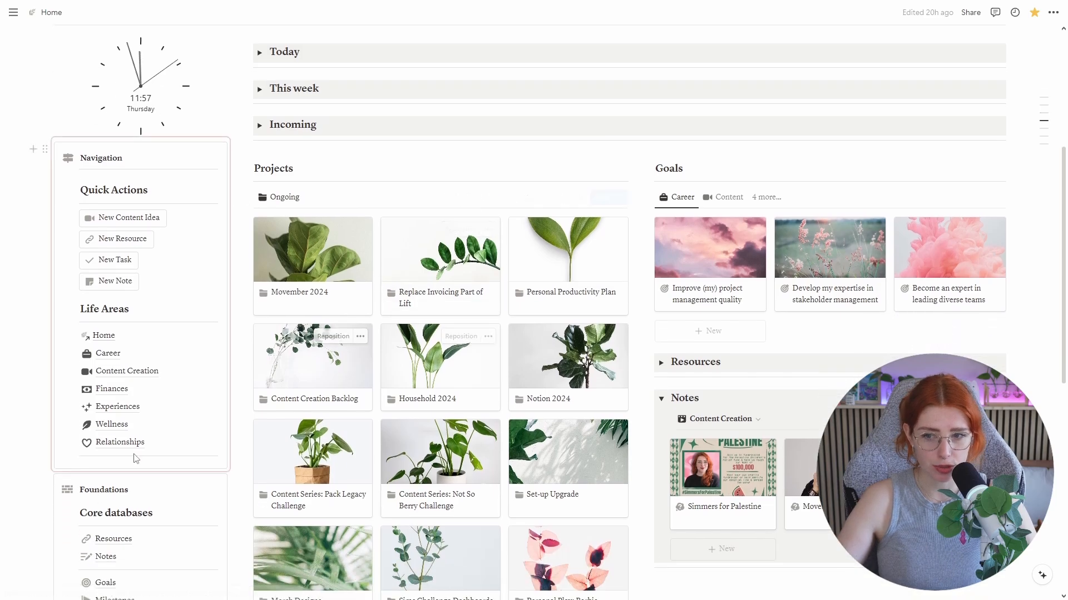
Open the Experiences page from Life Areas and look through its goals, upcoming trips and linked subpages.
{"action": "mouse_move", "coordinate": [126, 412]}
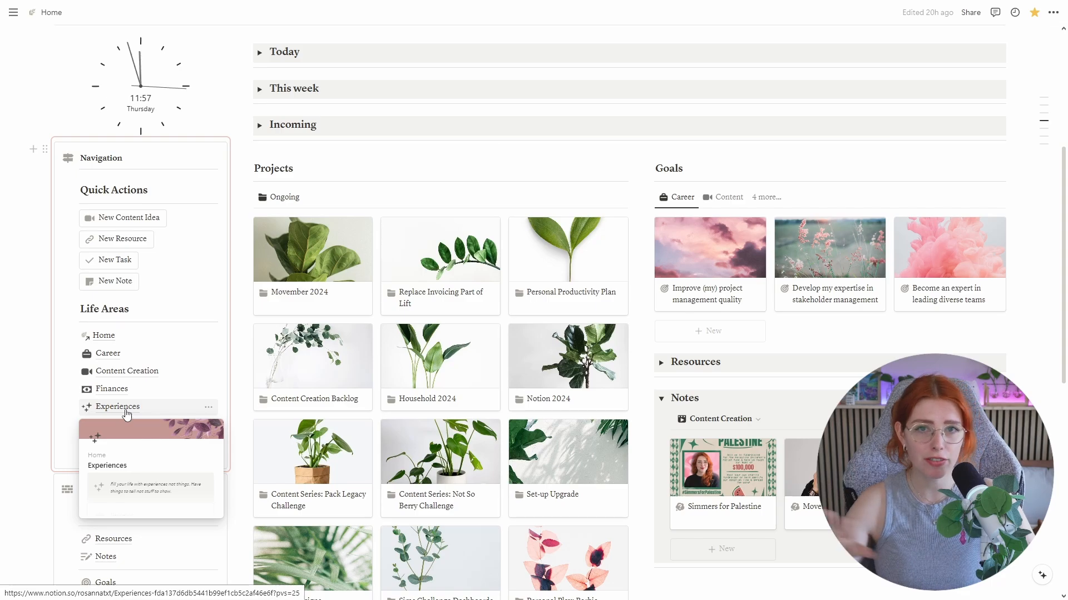
{"action": "left_click", "coordinate": [127, 412]}
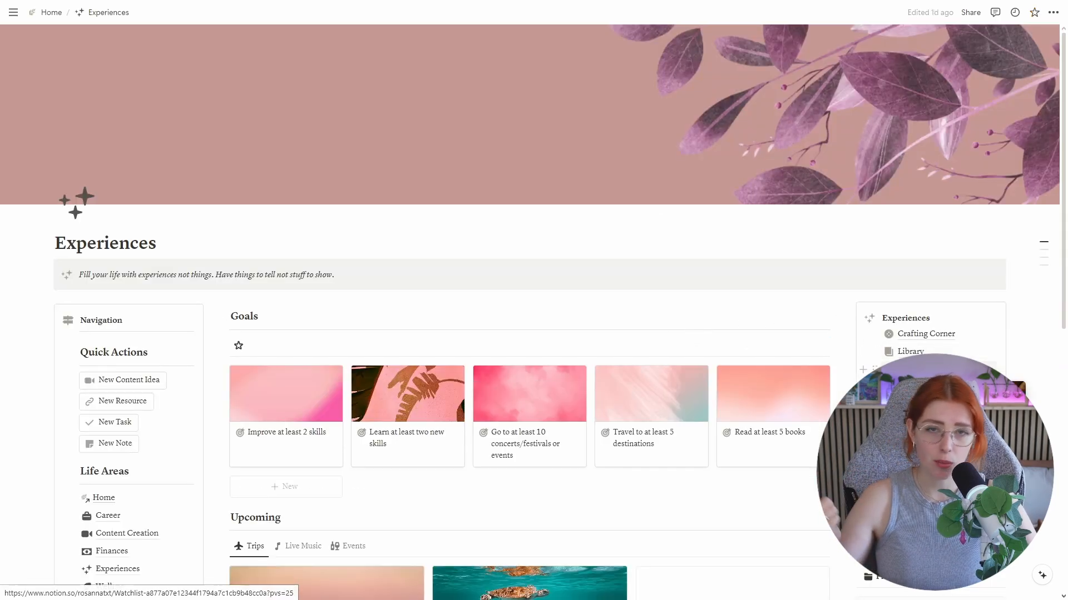
{"action": "scroll", "coordinate": [925, 335], "scroll_direction": "down", "scroll_amount": 1}
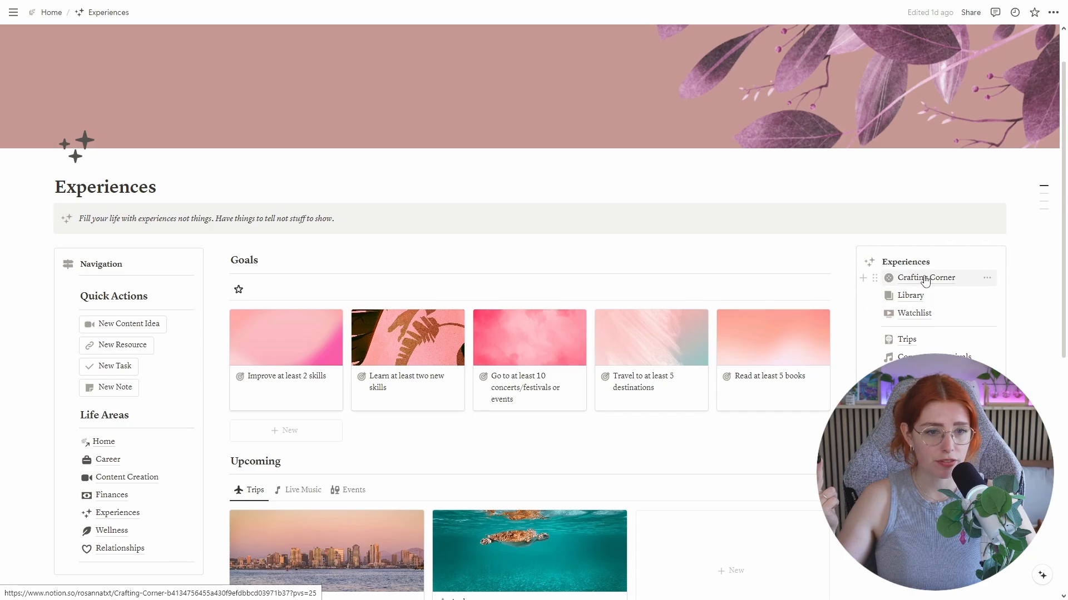
{"action": "scroll", "coordinate": [925, 279], "scroll_direction": "down", "scroll_amount": 1}
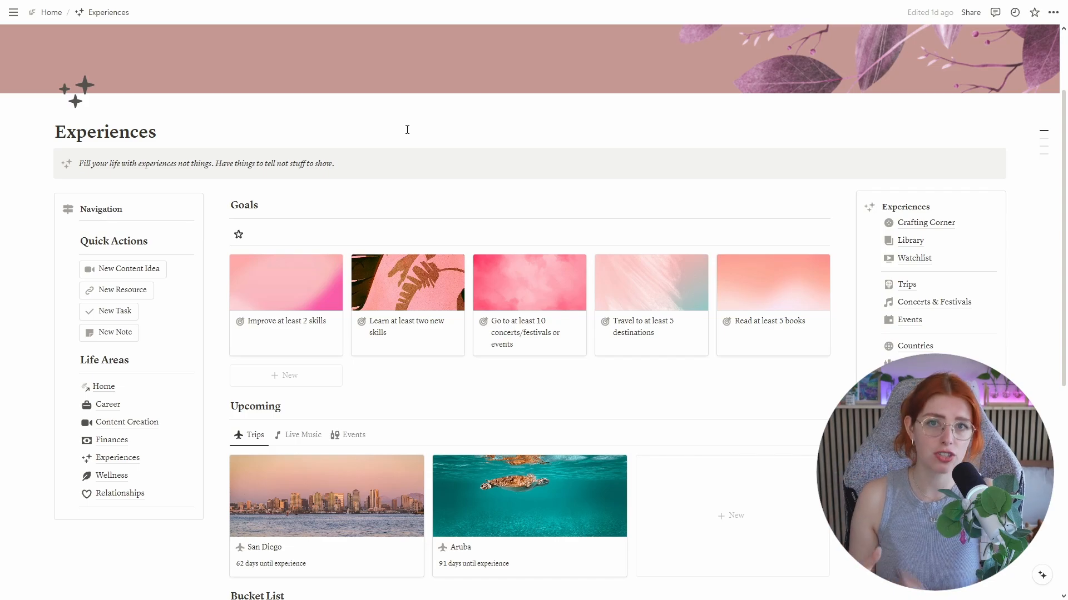
Return to the Home dashboard, review its sections and open the Experiences page from there again.
{"action": "left_click", "coordinate": [53, 13]}
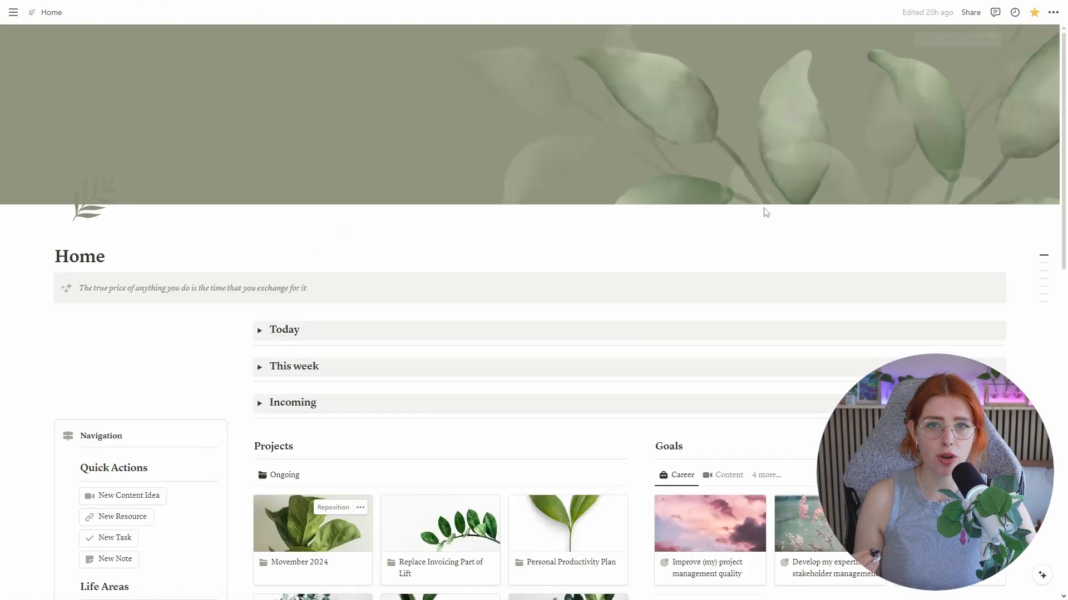
{"action": "scroll", "coordinate": [470, 109], "scroll_direction": "down", "scroll_amount": 1}
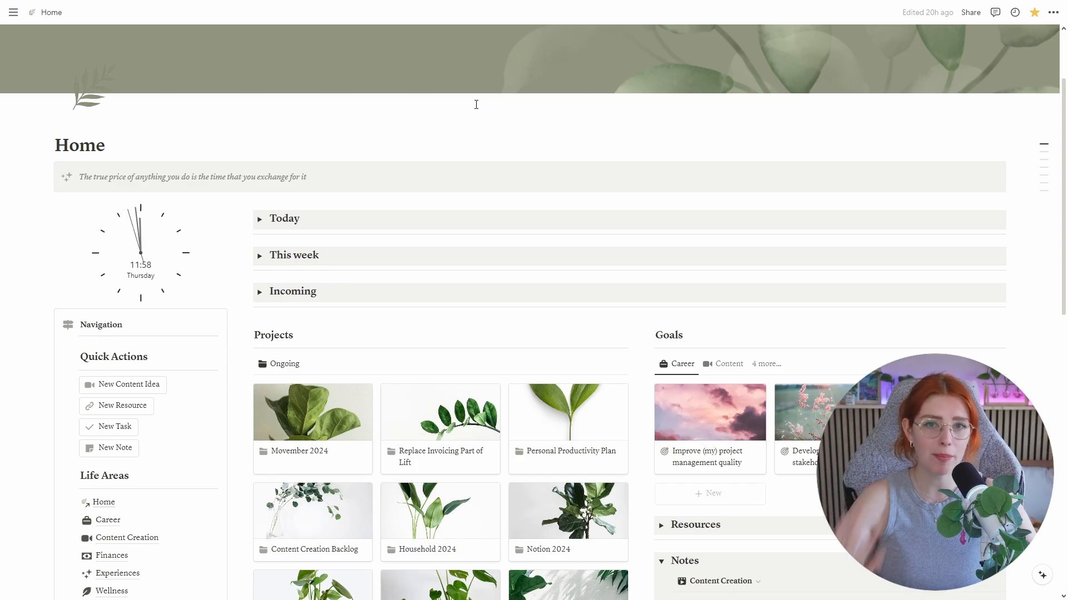
{"action": "scroll", "coordinate": [495, 138], "scroll_direction": "down", "scroll_amount": 3}
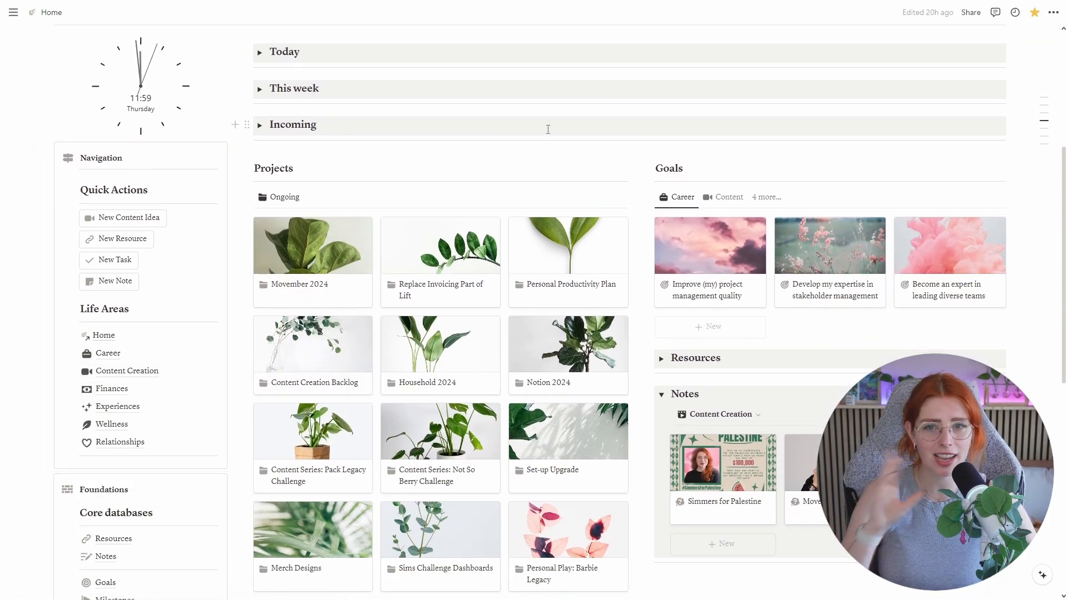
{"action": "left_click", "coordinate": [119, 408]}
{"action": "scroll", "coordinate": [574, 282], "scroll_direction": "down", "scroll_amount": 3}
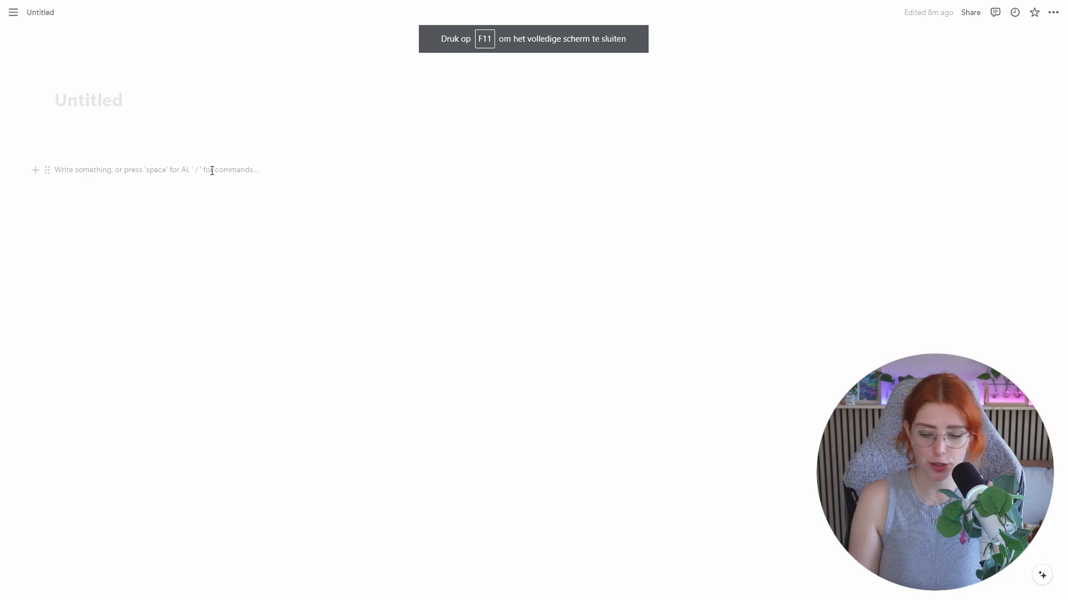
Write the line "Home page" in the untitled page and add the bullet "Task page" beneath it.
{"action": "type", "text": "Home page"}
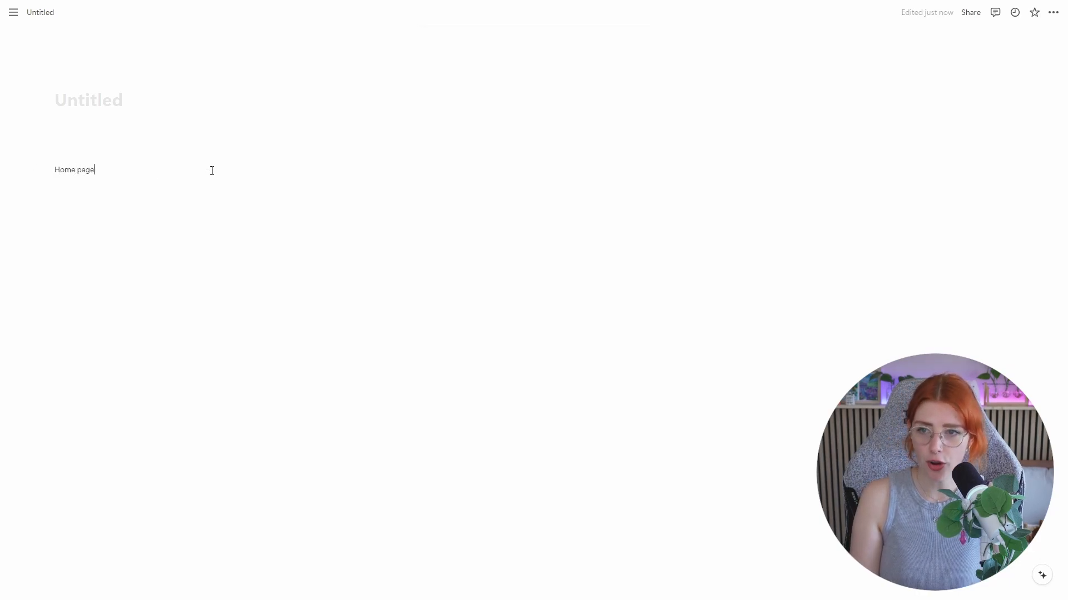
{"action": "key", "text": "Return"}
{"action": "type", "text": "- Task pa"}
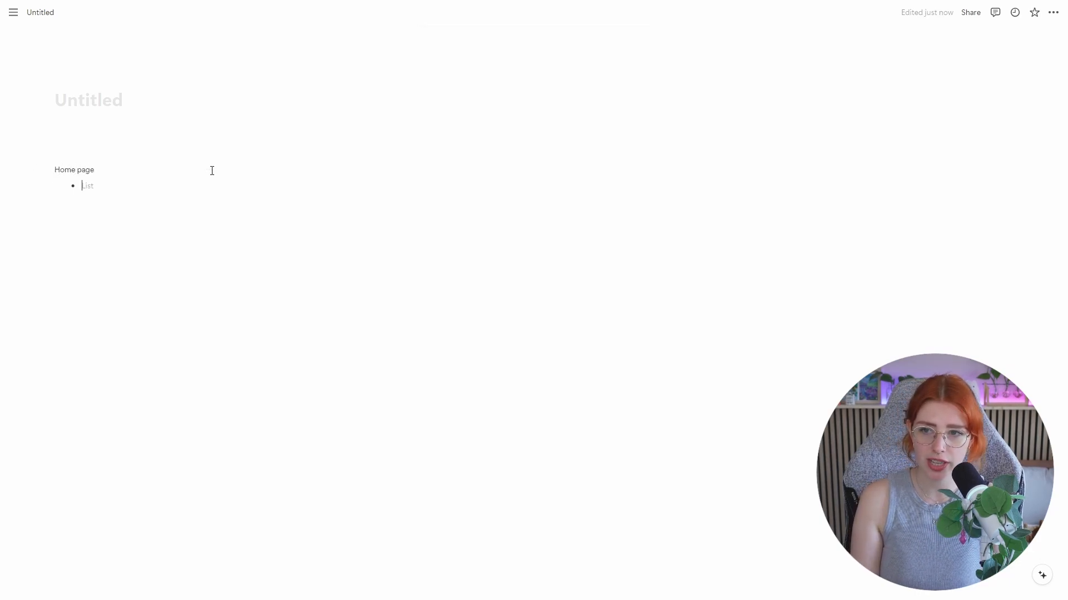
{"action": "type", "text": "eg"}
{"action": "key", "text": "Return"}
{"action": "key", "text": "BackSpace"}
{"action": "key", "text": "BackSpace"}
{"action": "key", "text": "BackSpace"}
{"action": "key", "text": "BackSpace"}
{"action": "key", "text": "BackSpace"}
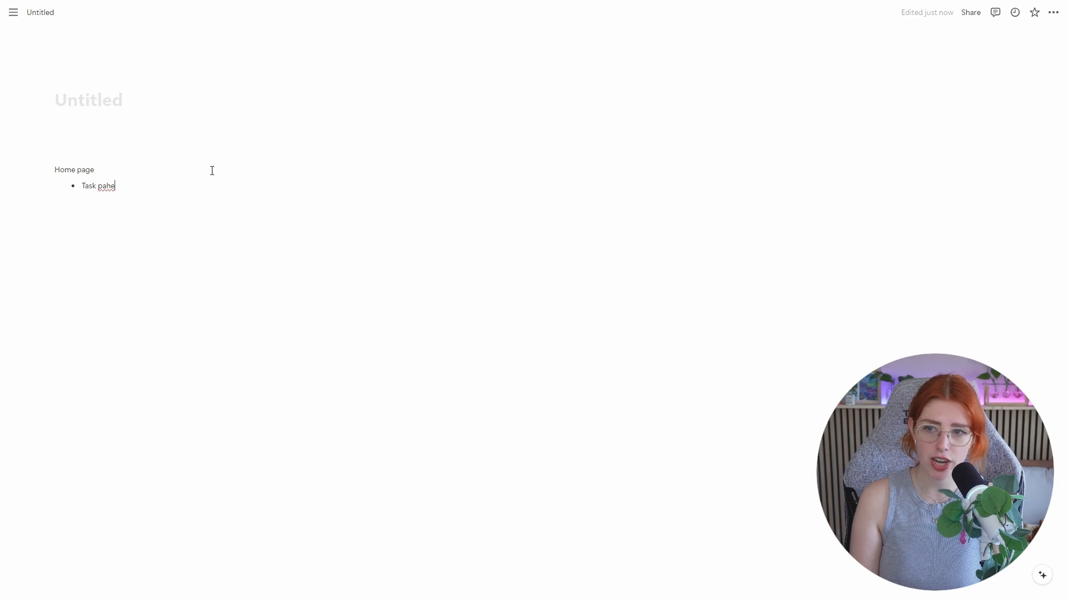
{"action": "type", "text": "ge"}
{"action": "key", "text": "Return"}
Add the bullets "Travel page", "University page" and "Bucketlist" to the list under "Home page".
{"action": "type", "text": "Travel page"}
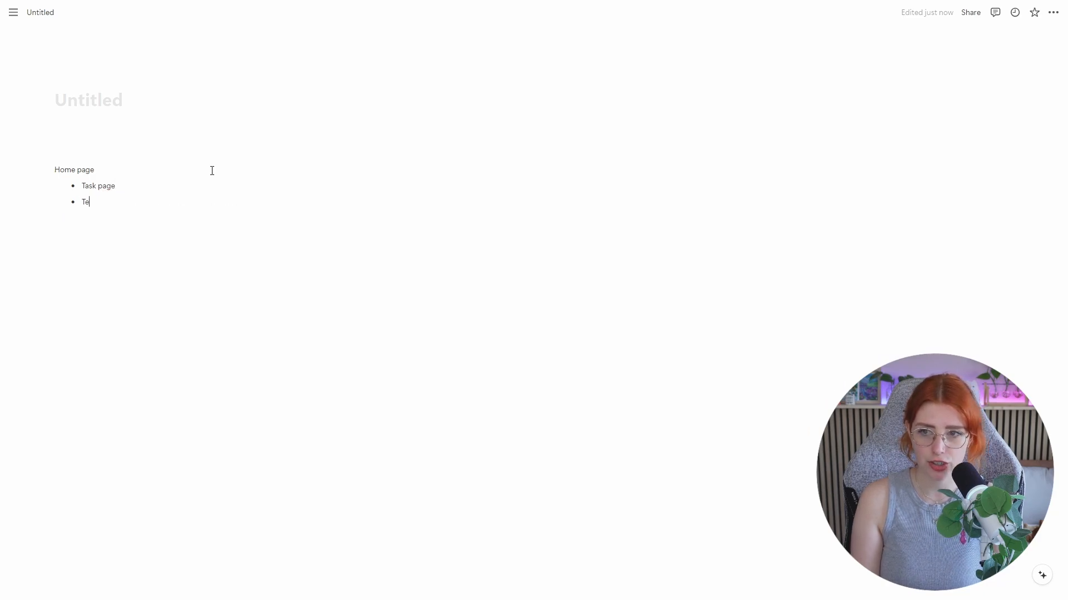
{"action": "key", "text": "Return"}
{"action": "type", "text": "University page"}
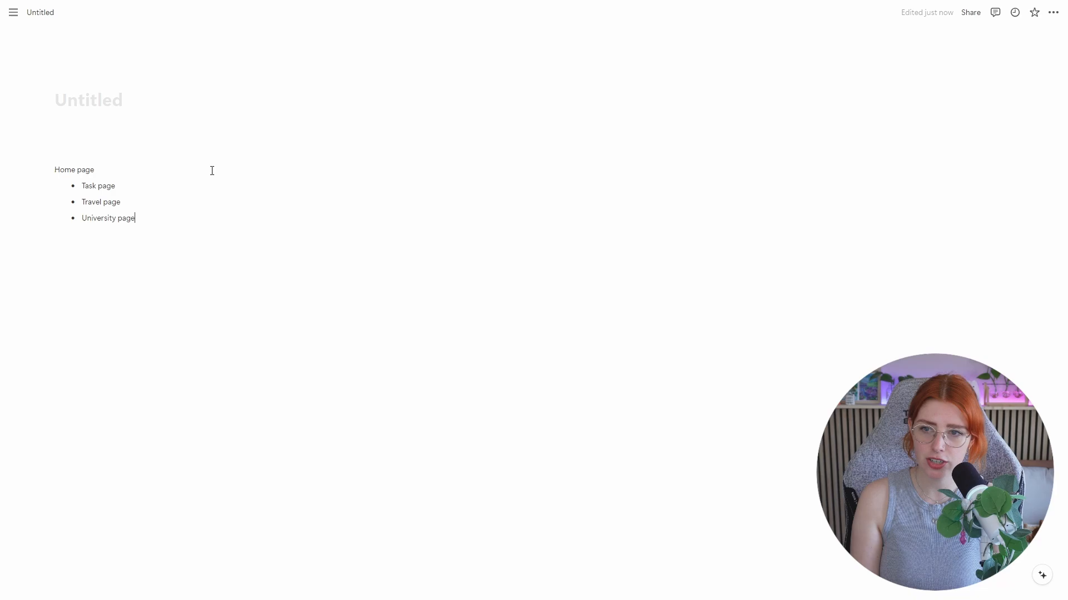
{"action": "key", "text": "Return"}
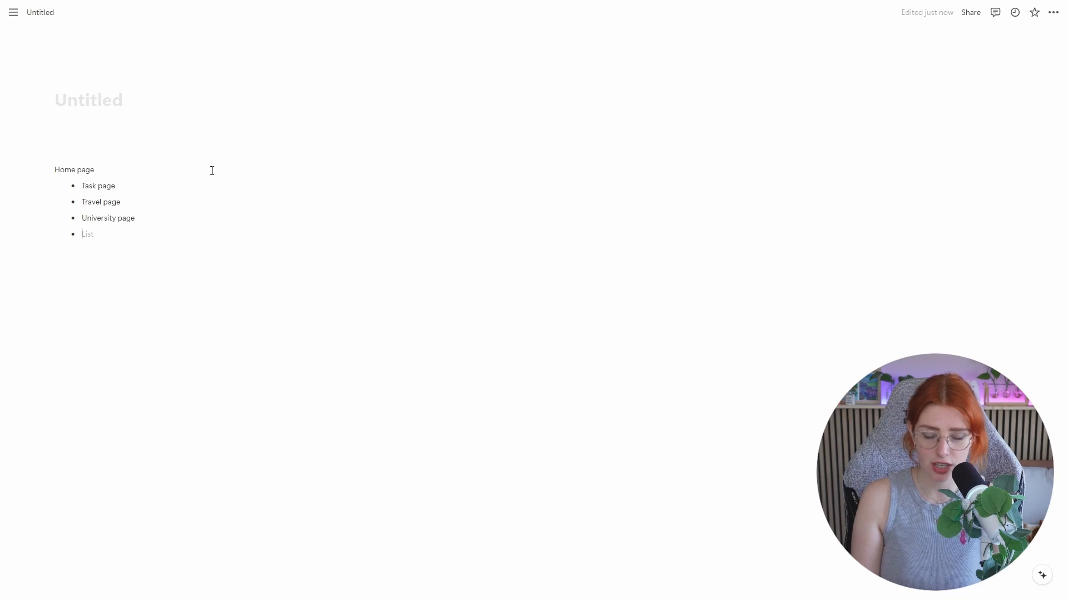
{"action": "type", "text": "Bucketlist"}
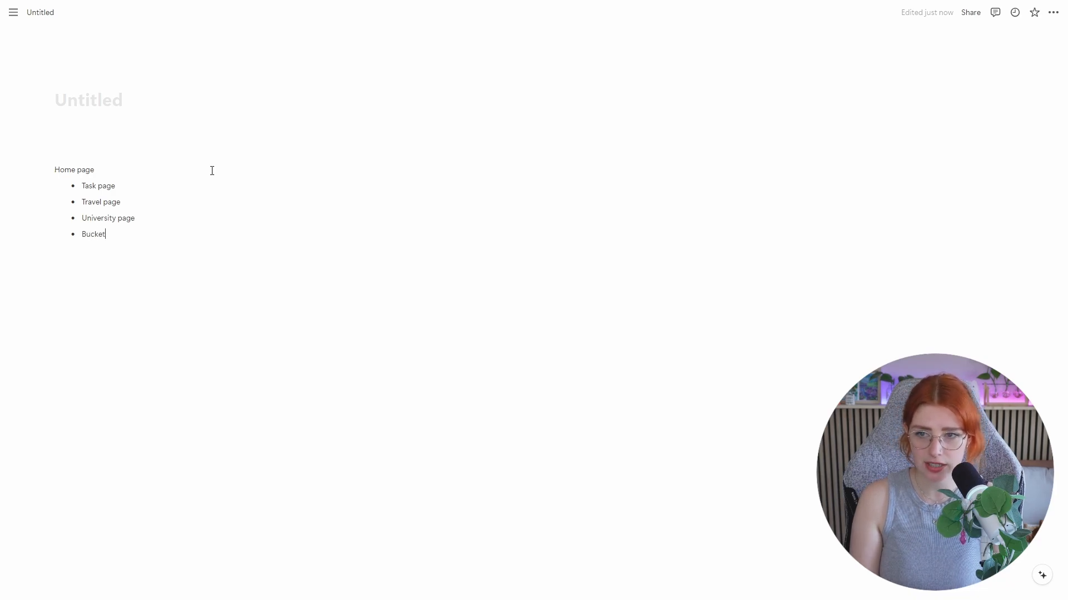
Add the nested bullet "To be read" beneath "Bucketlist".
{"action": "key", "text": "Return"}
{"action": "key", "text": "Tab"}
{"action": "type", "text": "Read"}
{"action": "key", "text": "BackSpace"}
{"action": "key", "text": "BackSpace"}
{"action": "key", "text": "BackSpace"}
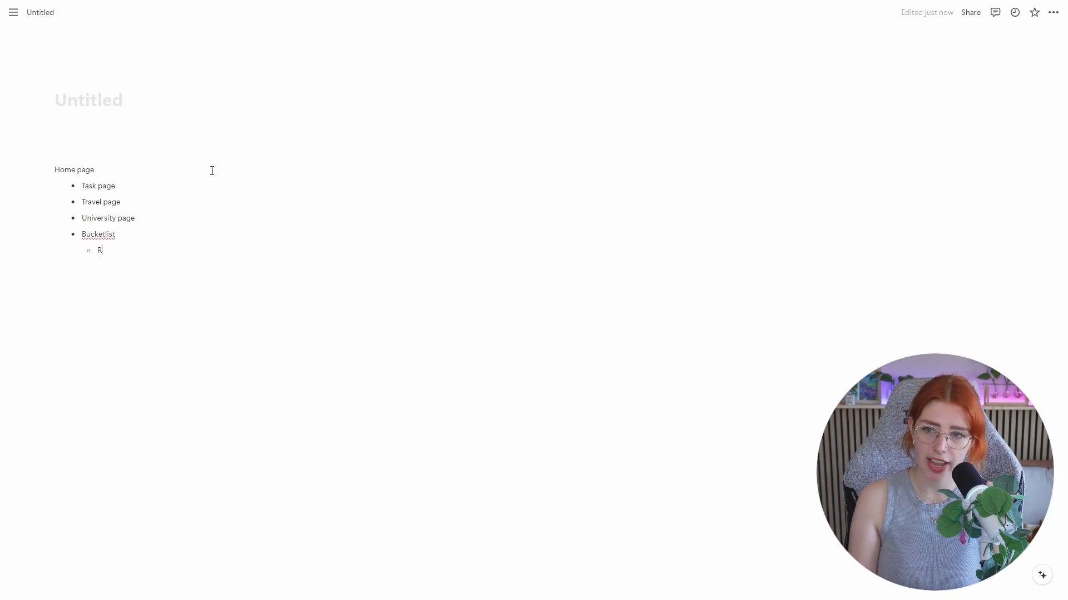
{"action": "key", "text": "BackSpace"}
{"action": "type", "text": "To be reach"}
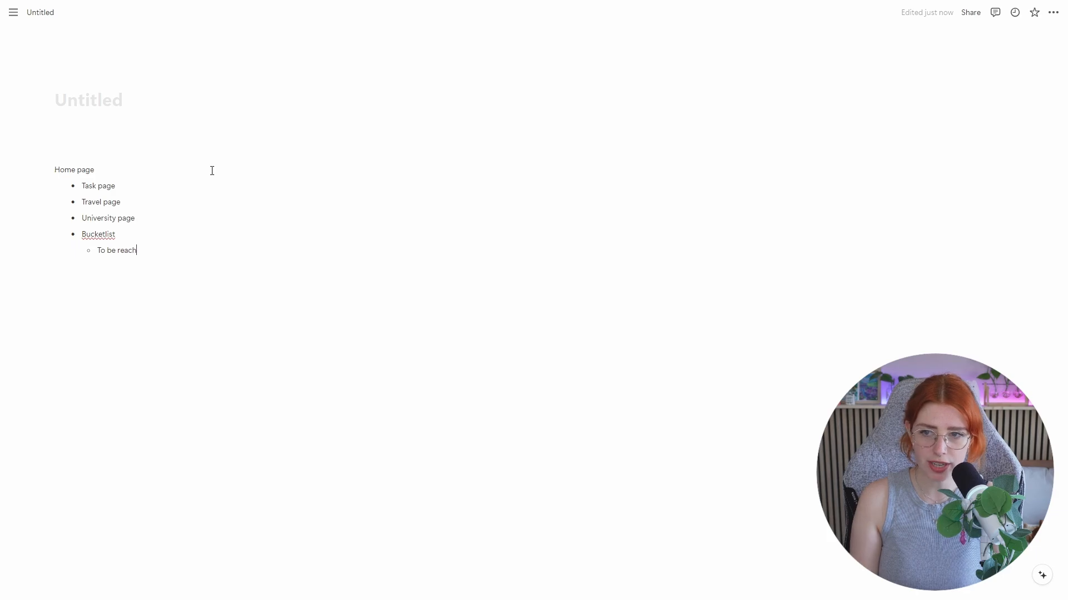
Add the nested bullets "To do" and "Travel" below "To be read" in the Bucketlist section.
{"action": "key", "text": "Return"}
{"action": "type", "text": "To be"}
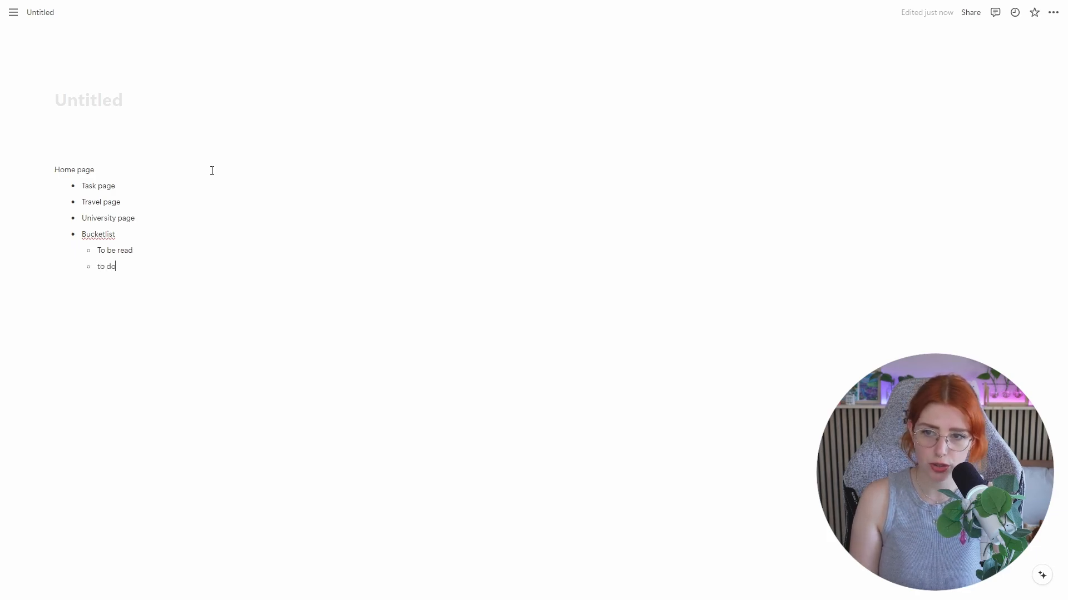
{"action": "key", "text": "BackSpace"}
{"action": "key", "text": "BackSpace"}
{"action": "key", "text": "BackSpace"}
{"action": "key", "text": "BackSpace"}
{"action": "key", "text": "BackSpace"}
{"action": "type", "text": "To do"}
{"action": "key", "text": "Return"}
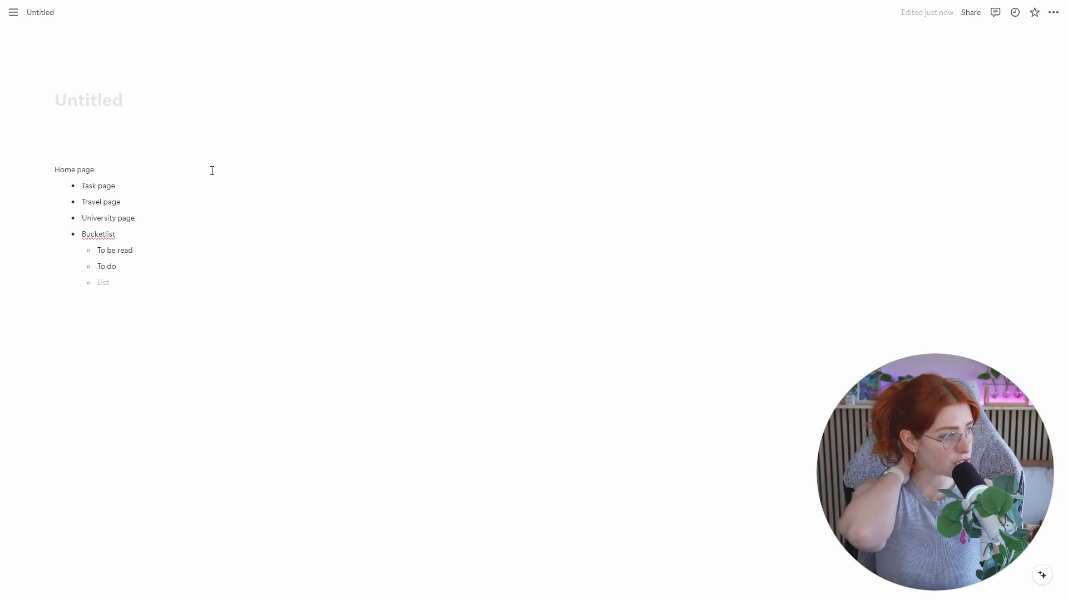
{"action": "type", "text": "T"}
{"action": "key", "text": "BackSpace"}
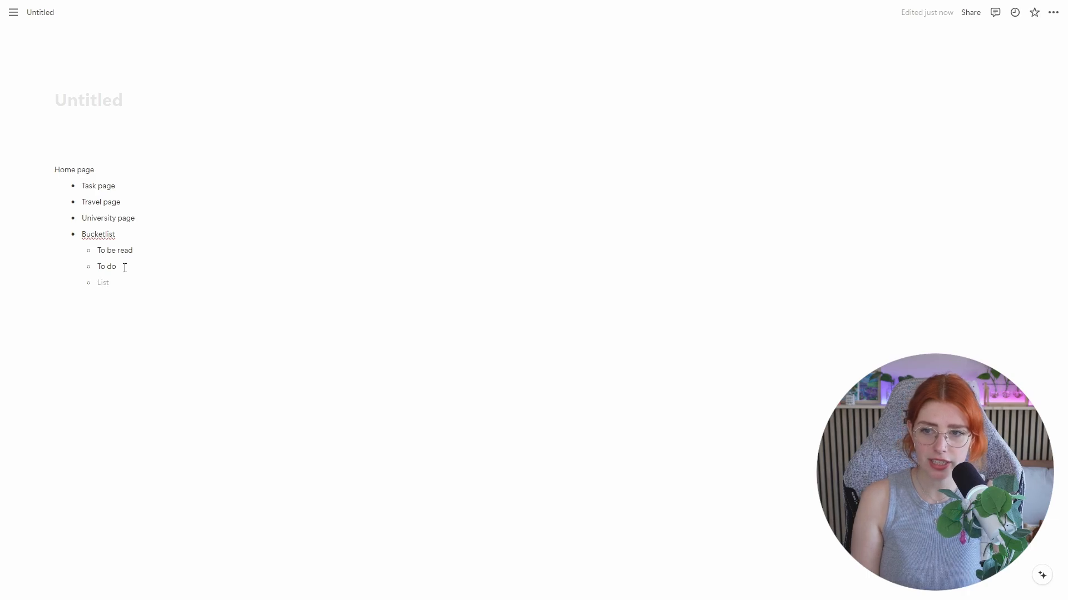
{"action": "type", "text": "Travel"}
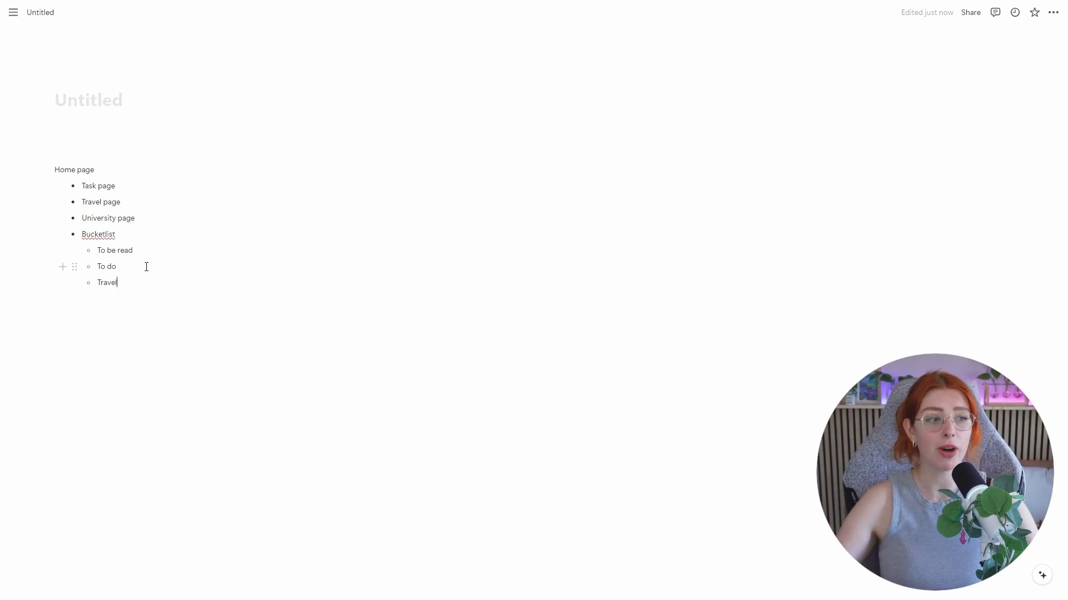
Add the nested bullet "Bucket list view" beneath "Travel page".
{"action": "key", "text": "Return"}
{"action": "key", "text": "Tab"}
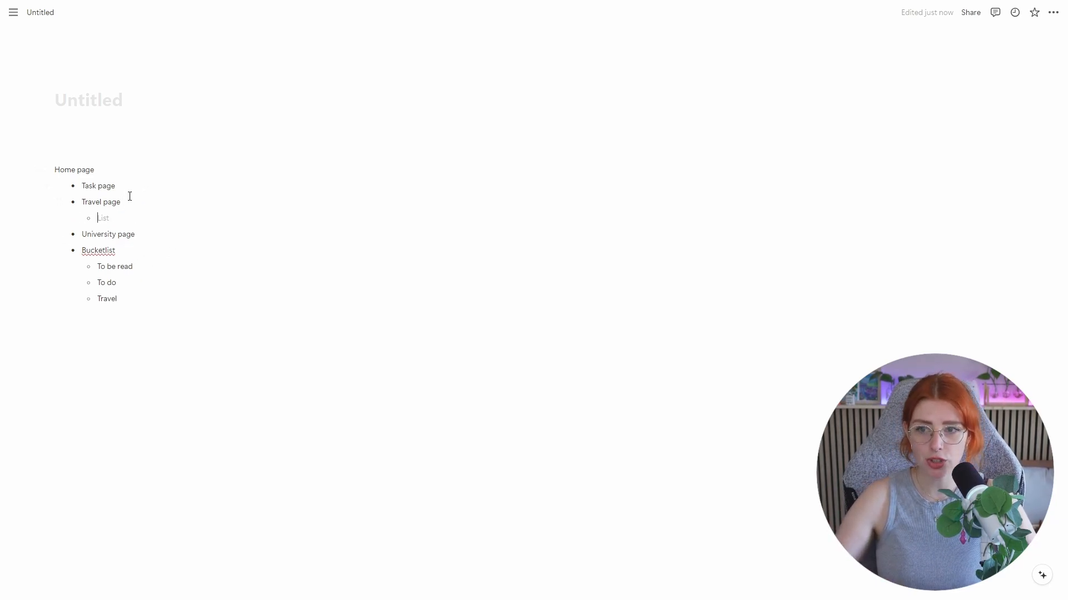
{"action": "type", "text": "Bucket list view"}
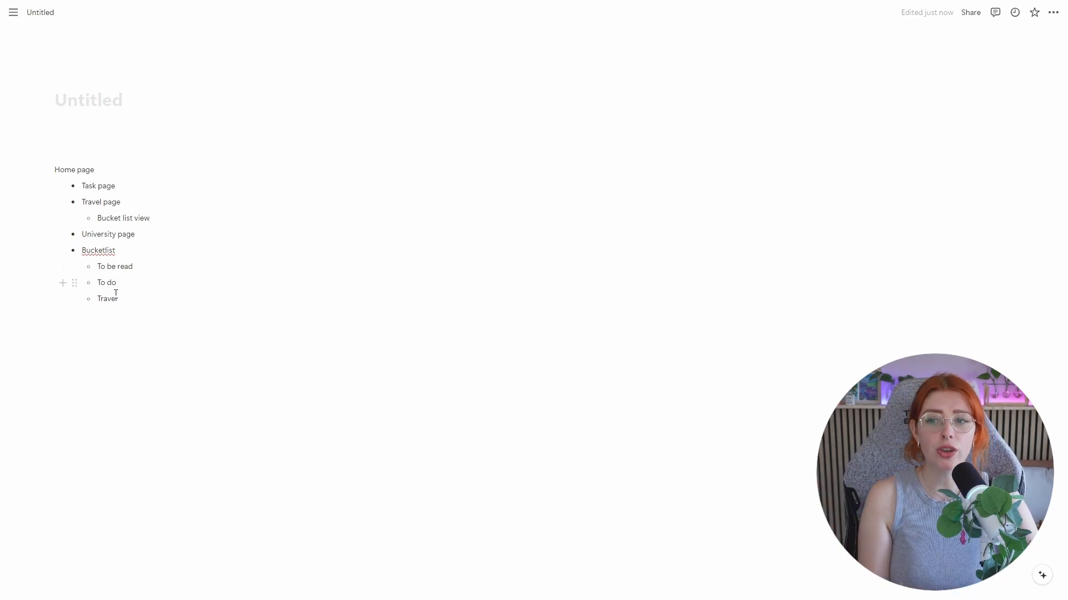
{"action": "left_click", "coordinate": [123, 310]}
{"action": "left_click", "coordinate": [139, 299]}
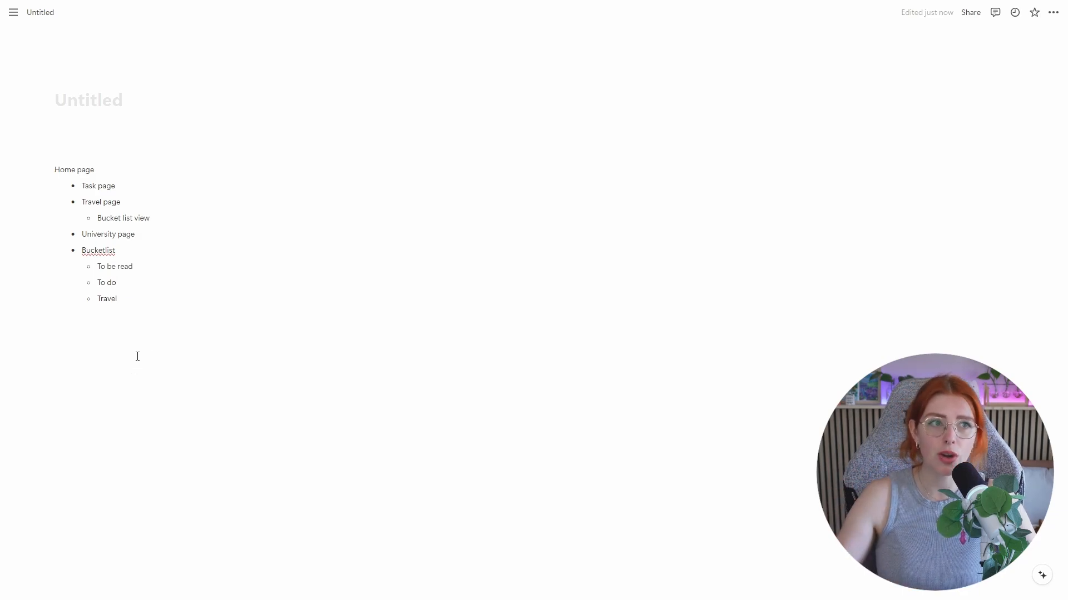
{"action": "left_click", "coordinate": [139, 218]}
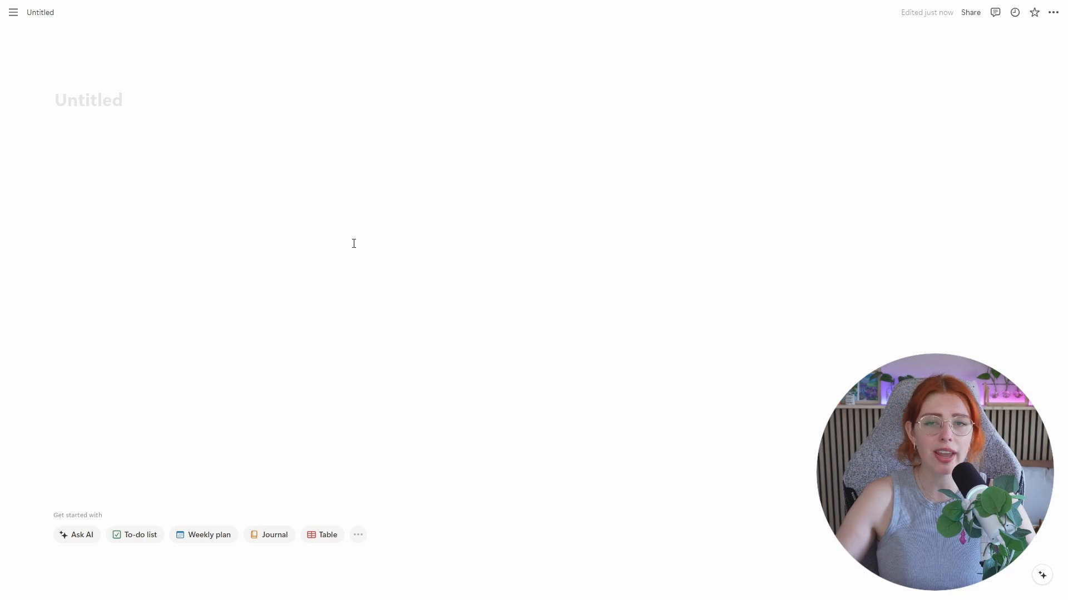
Set the untitled page's font style to Serif and turn on small text.
{"action": "left_click", "coordinate": [153, 113]}
{"action": "left_click", "coordinate": [153, 109]}
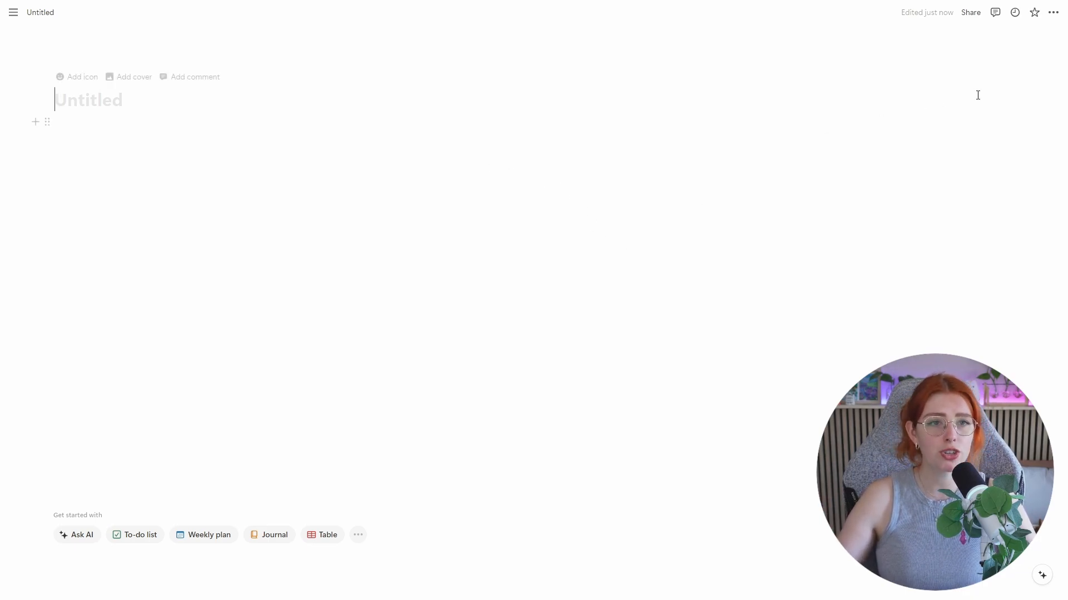
{"action": "left_click", "coordinate": [1053, 15]}
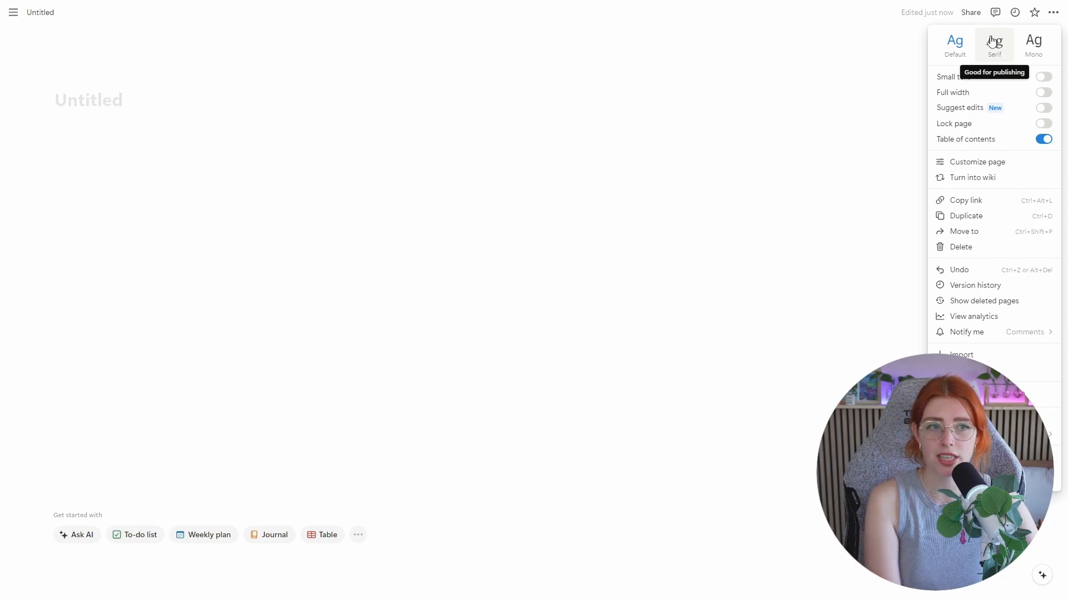
{"action": "left_click", "coordinate": [1002, 49]}
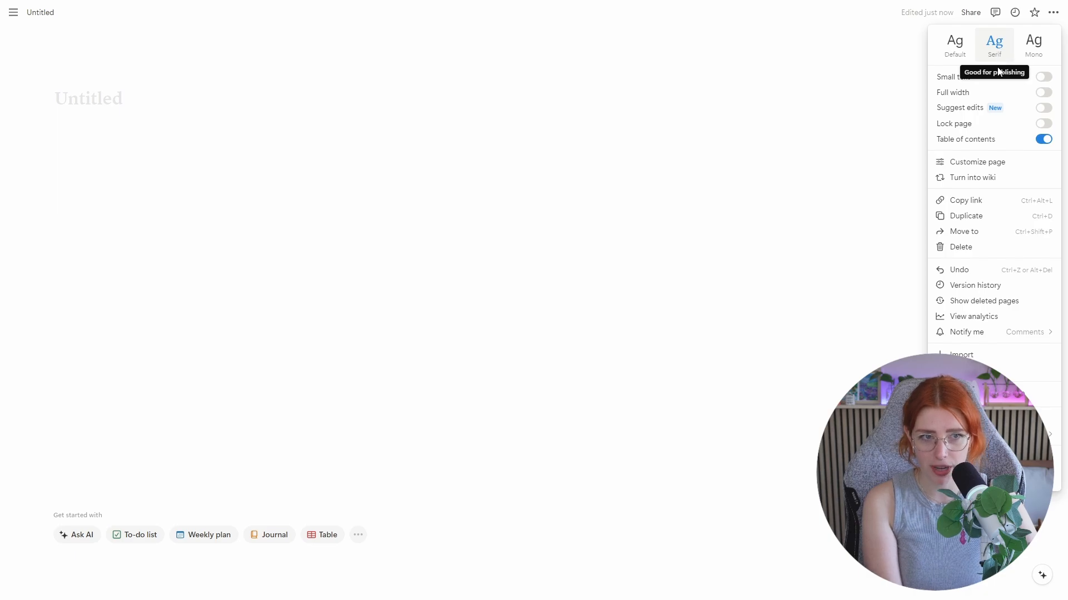
{"action": "left_click", "coordinate": [1045, 78]}
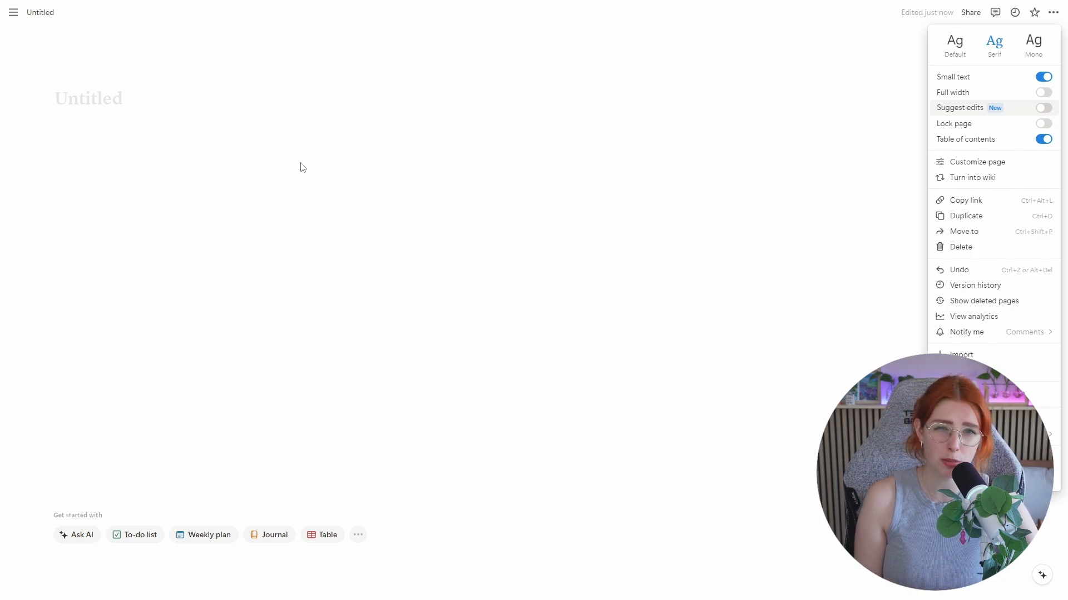
{"action": "left_click", "coordinate": [1042, 78]}
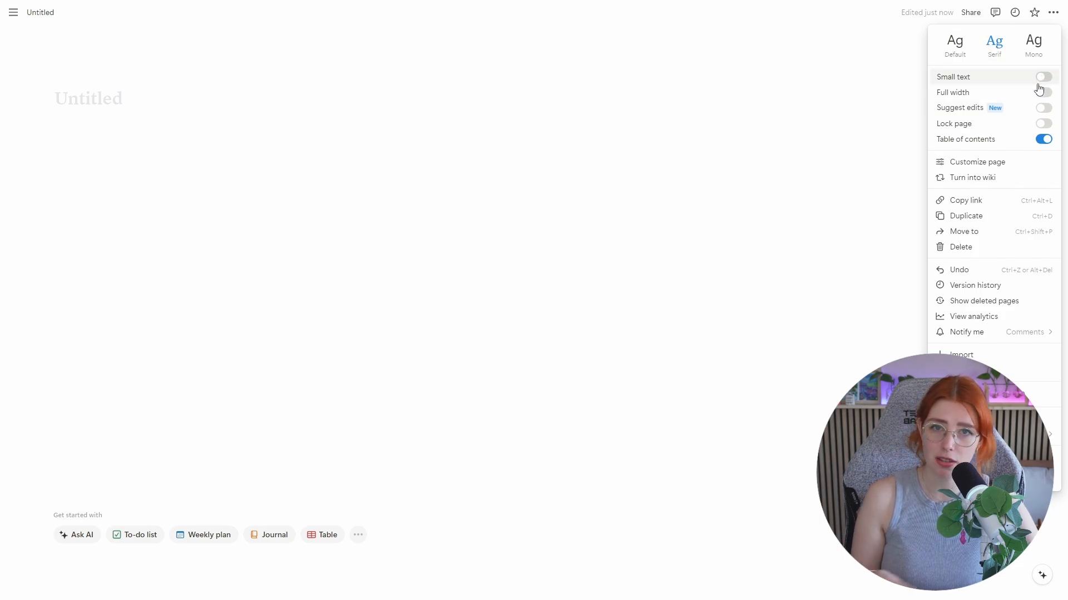
{"action": "left_click", "coordinate": [1043, 78]}
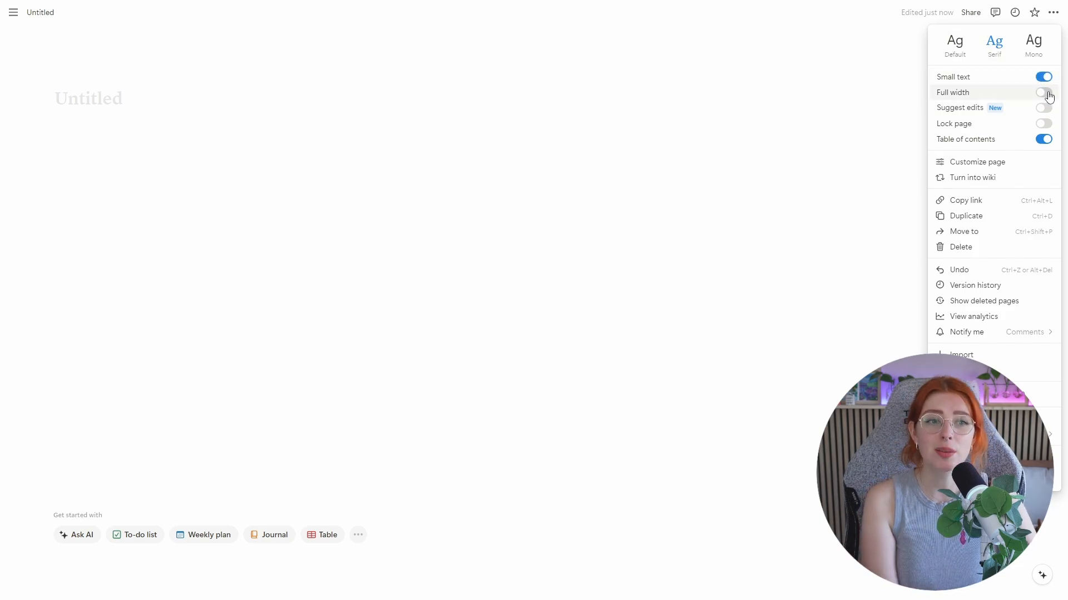
{"action": "left_click", "coordinate": [576, 201]}
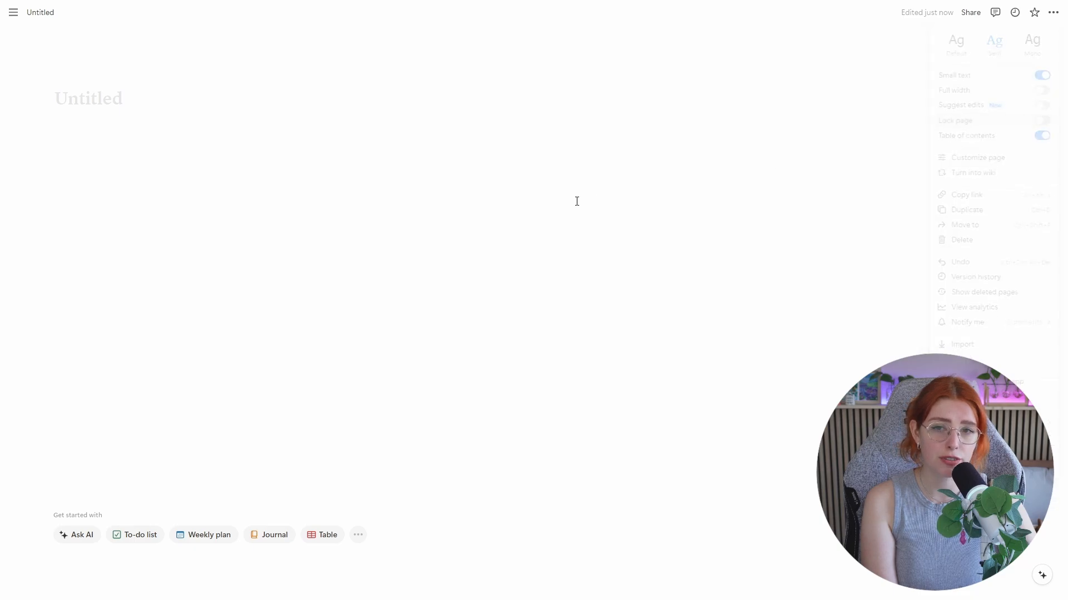
Insert a new inline database into the body of the untitled page.
{"action": "left_click", "coordinate": [1055, 12]}
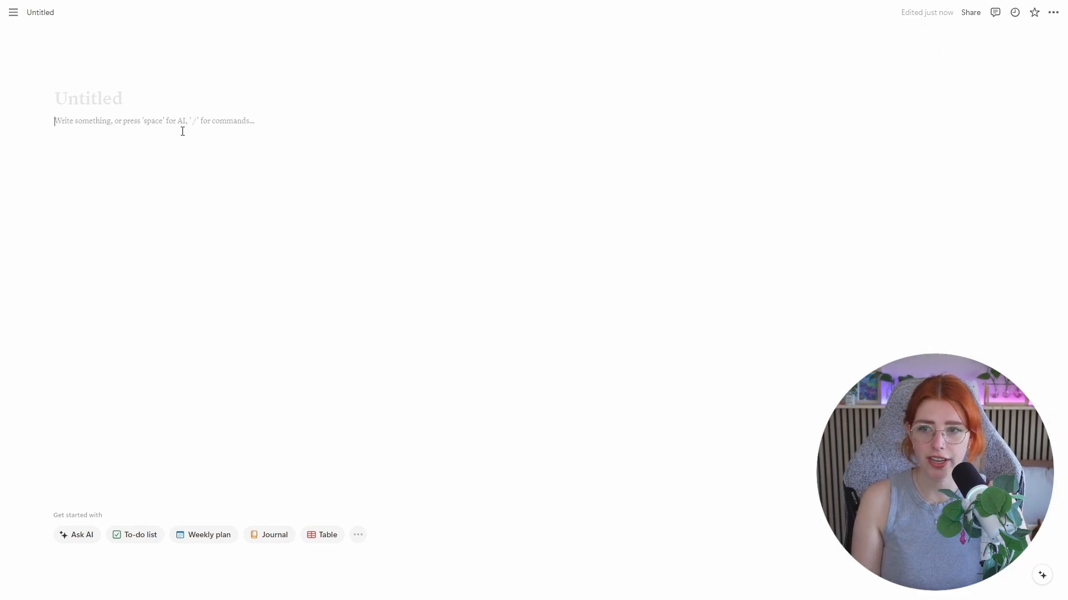
{"action": "left_click", "coordinate": [182, 131]}
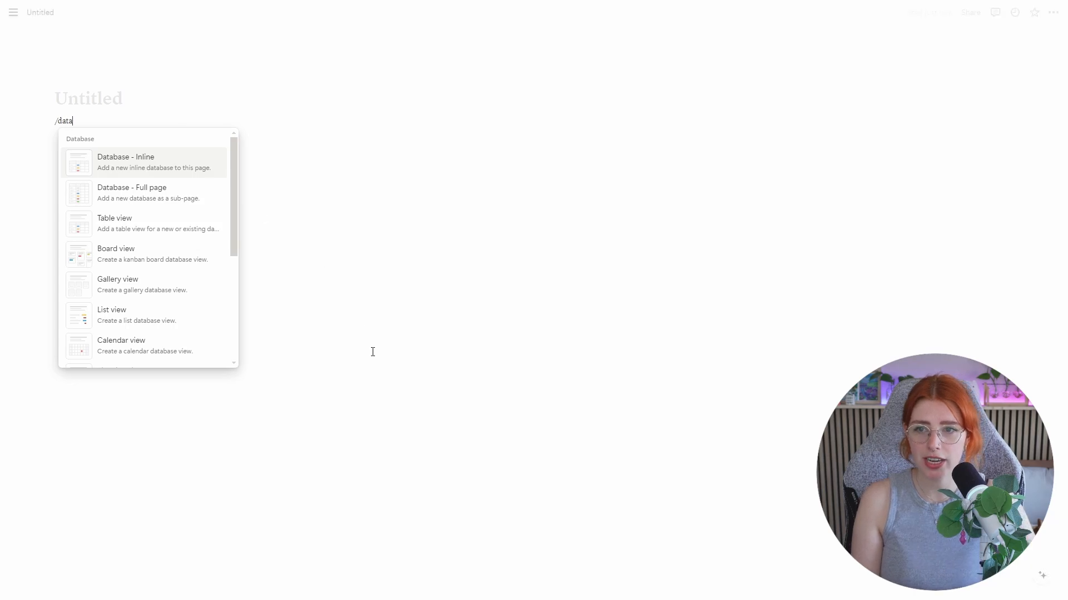
{"action": "key", "text": "Return"}
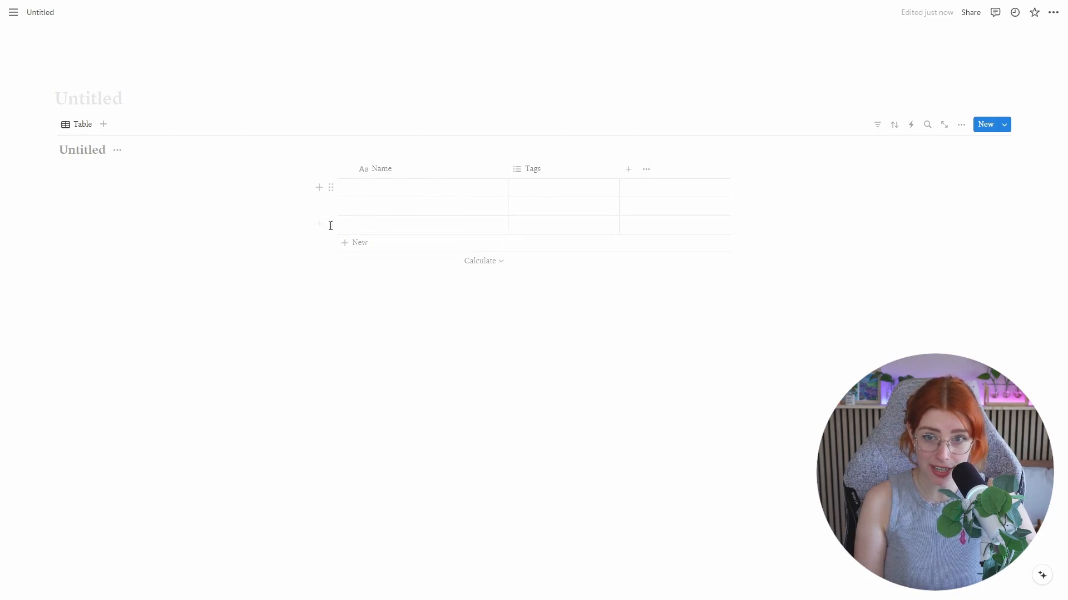
Turn on full width for the page and review its layout options.
{"action": "left_click", "coordinate": [1053, 12]}
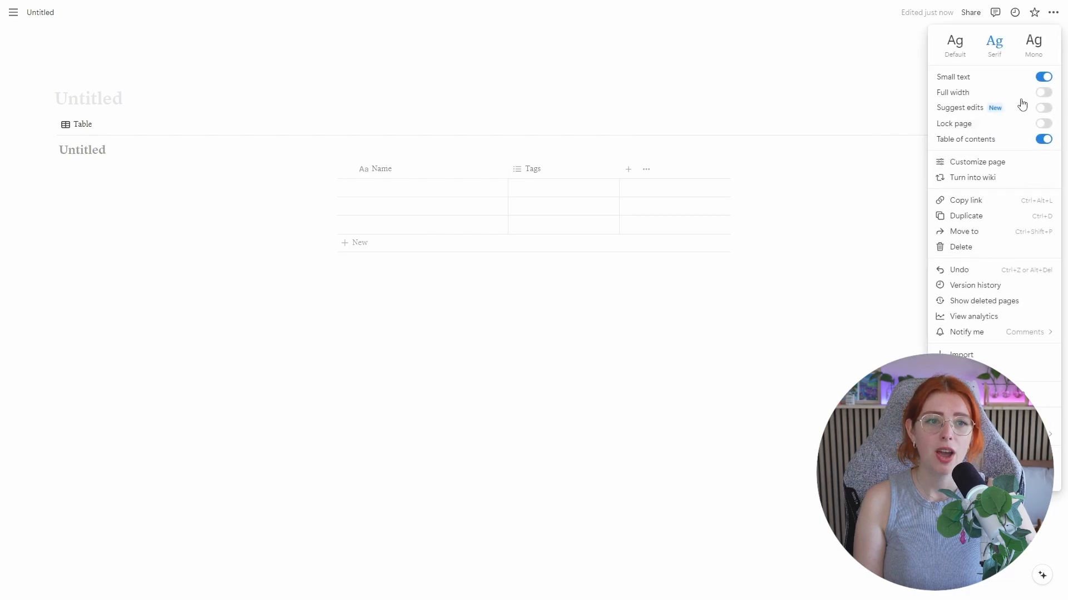
{"action": "left_click", "coordinate": [1043, 92]}
{"action": "left_click", "coordinate": [679, 349]}
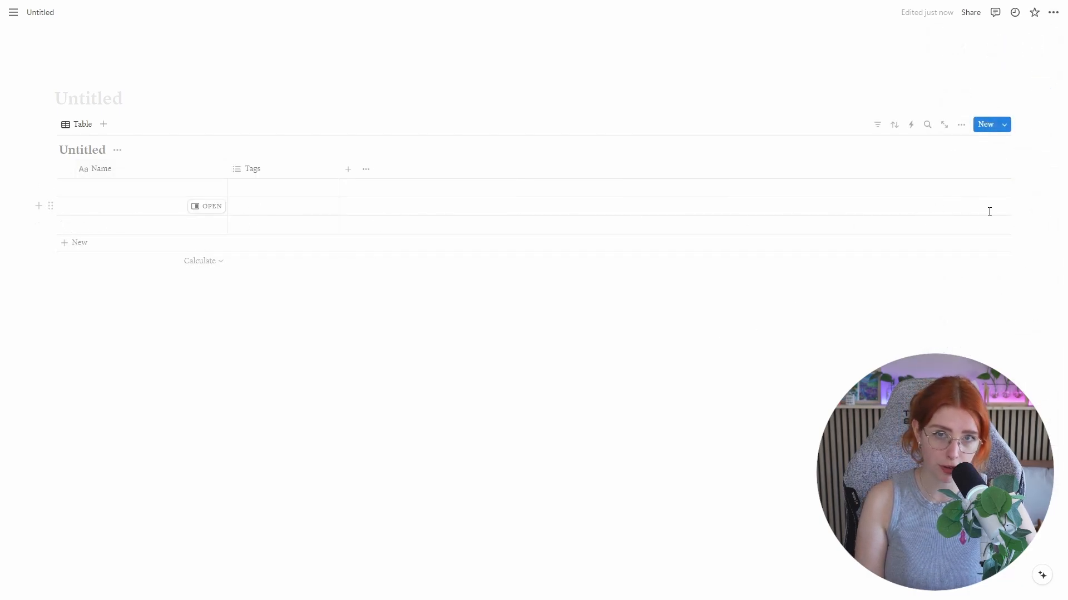
{"action": "left_click", "coordinate": [1054, 12]}
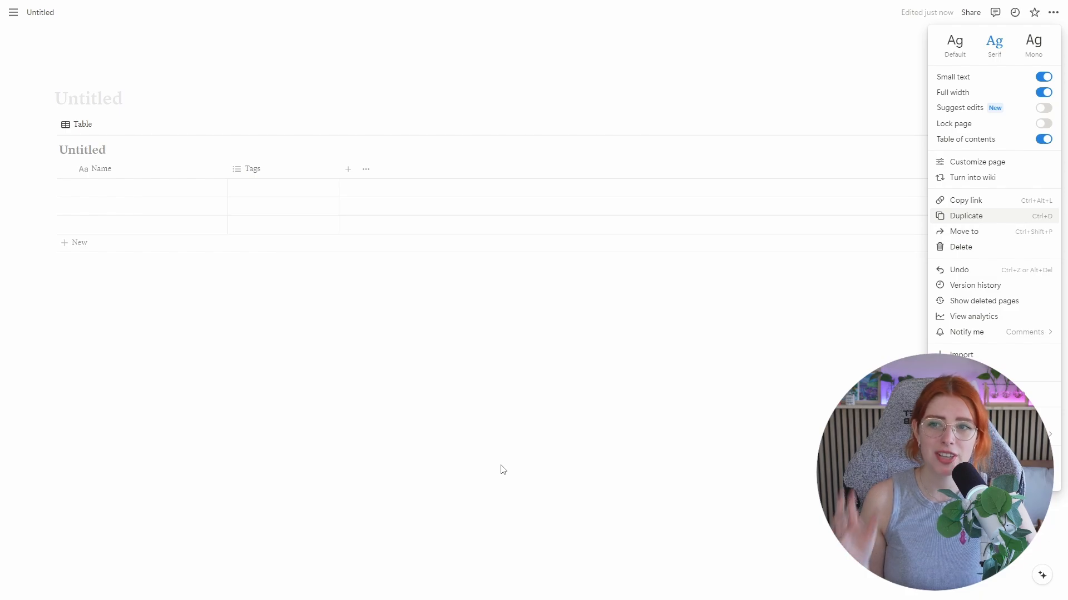
{"action": "left_click", "coordinate": [520, 421]}
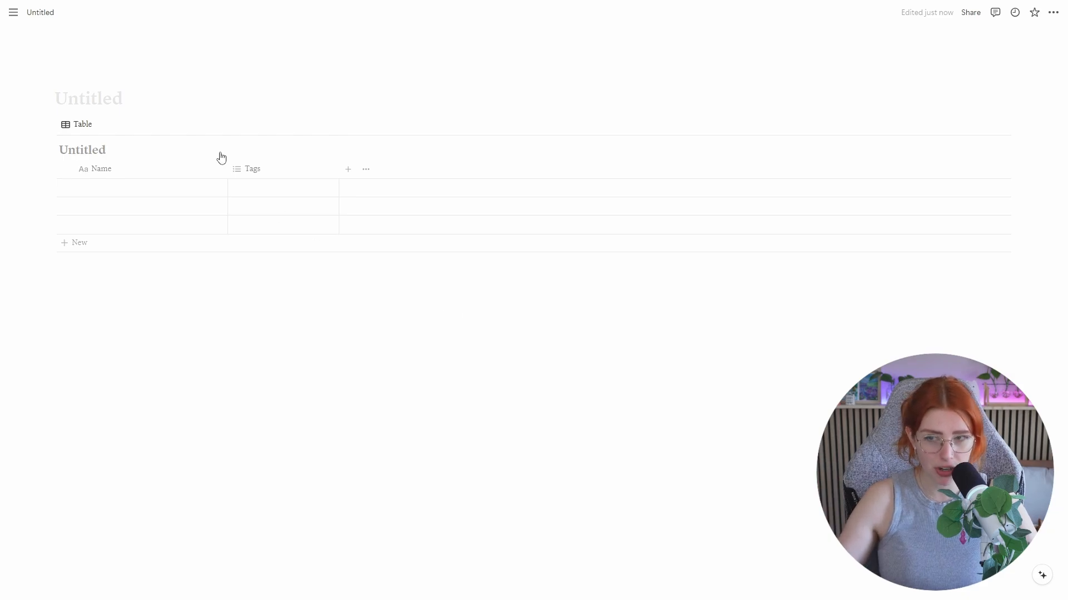
Turn off the table of contents for the untitled page.
{"action": "left_click", "coordinate": [1053, 12]}
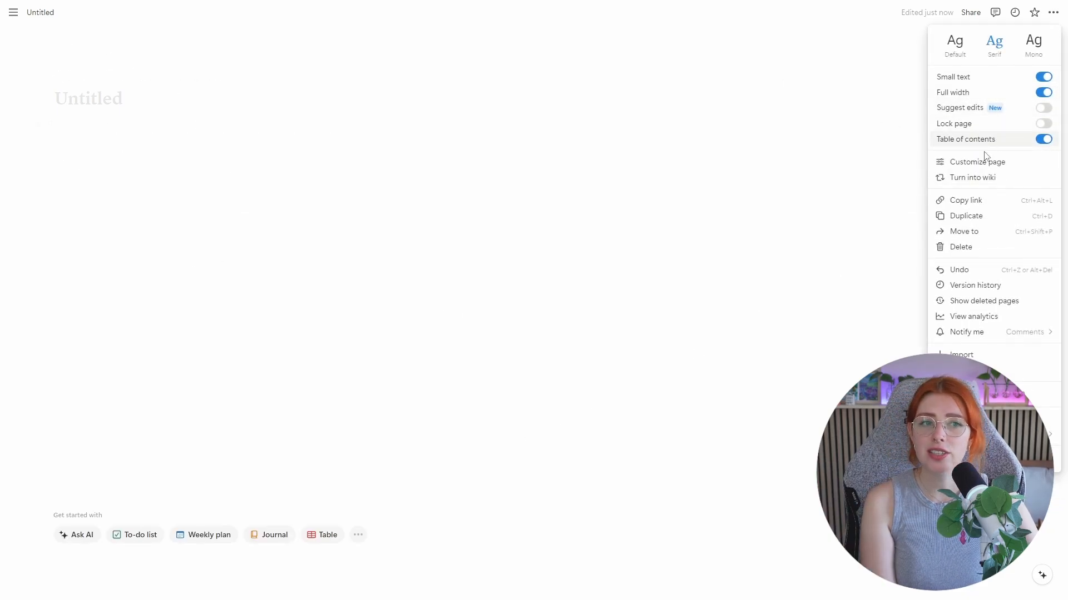
{"action": "left_click", "coordinate": [1048, 141]}
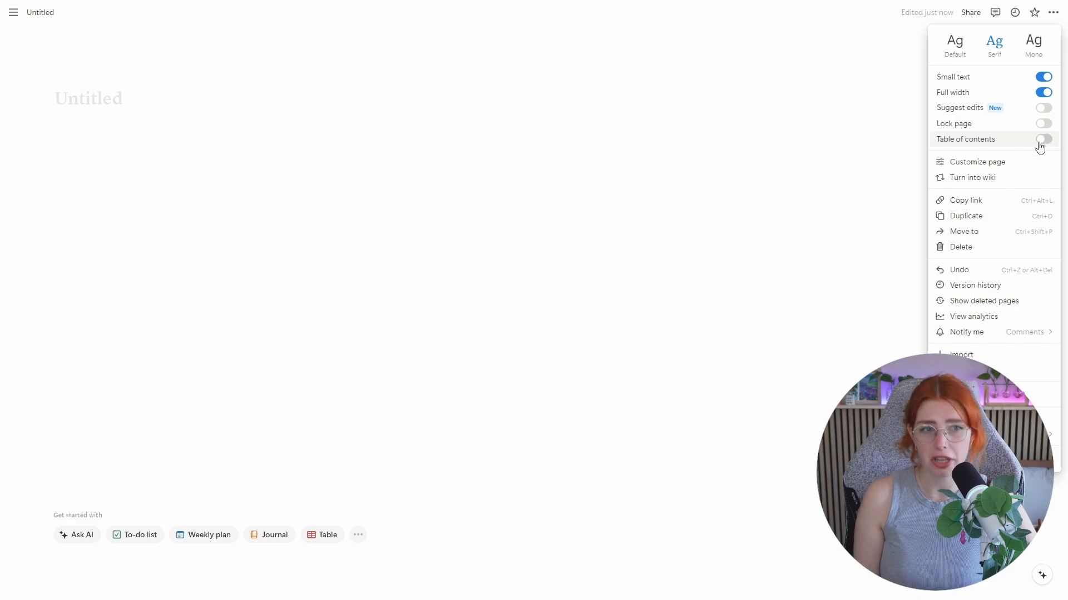
{"action": "left_click", "coordinate": [1043, 139]}
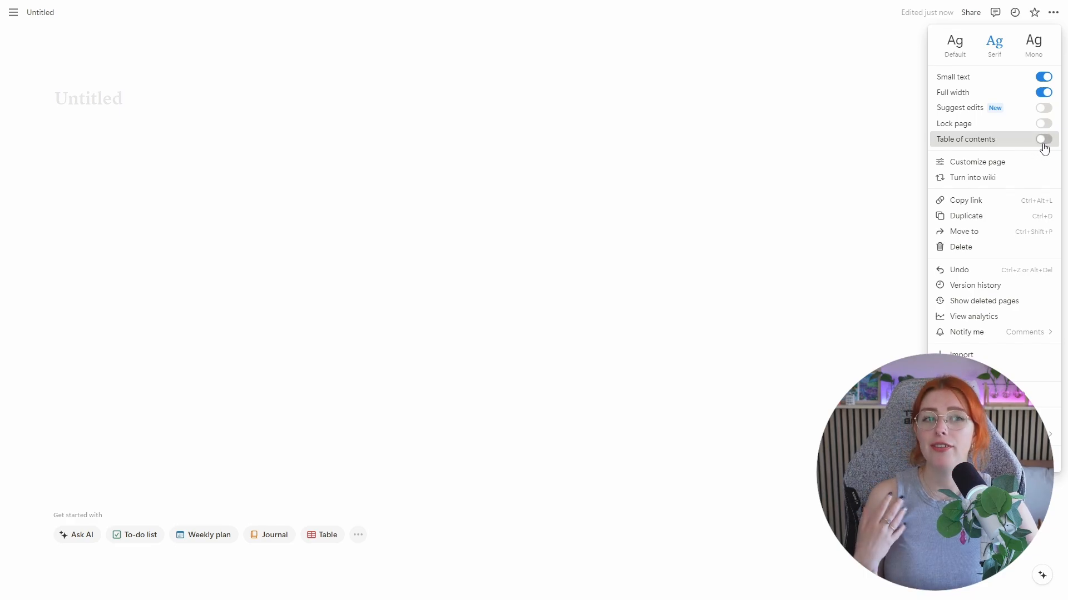
{"action": "left_click", "coordinate": [810, 167]}
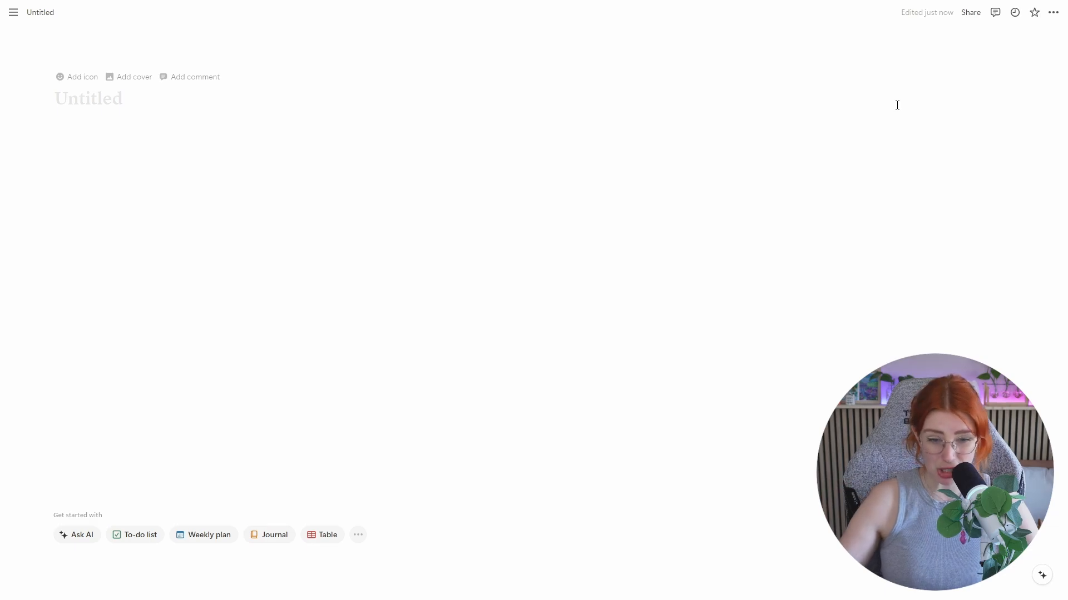
{"action": "left_click", "coordinate": [1053, 12]}
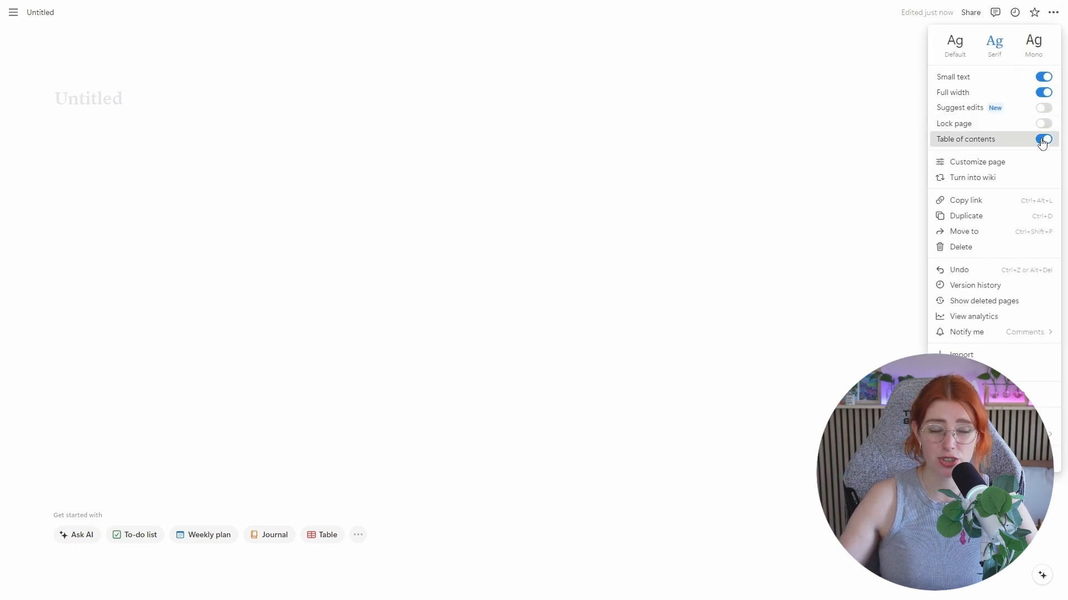
{"action": "left_click", "coordinate": [1042, 140]}
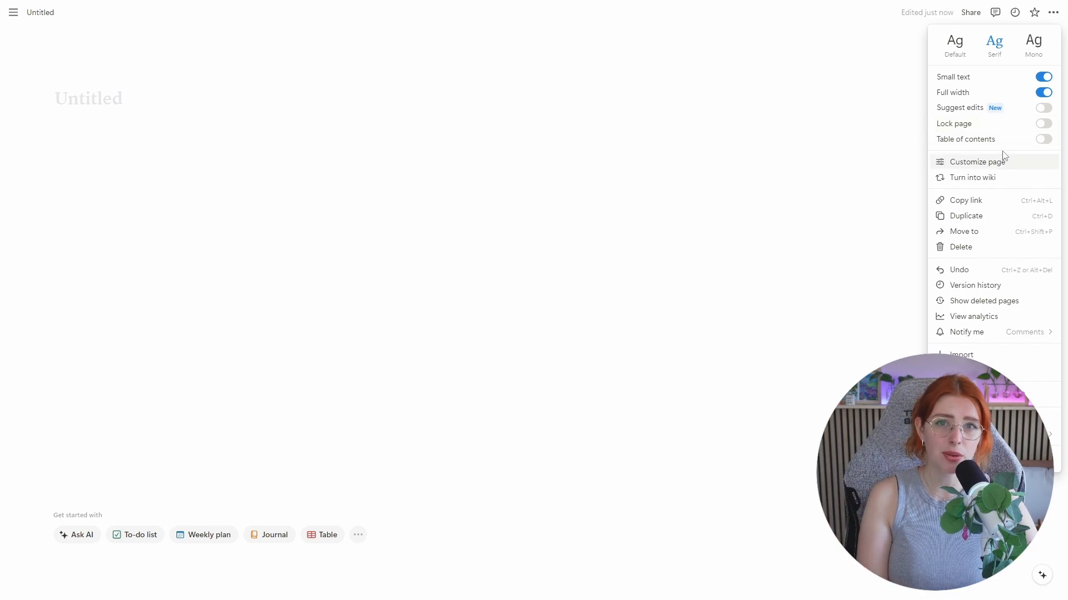
Customize the page view by setting both top-level page discussions and backlinks to Off.
{"action": "left_click", "coordinate": [999, 167]}
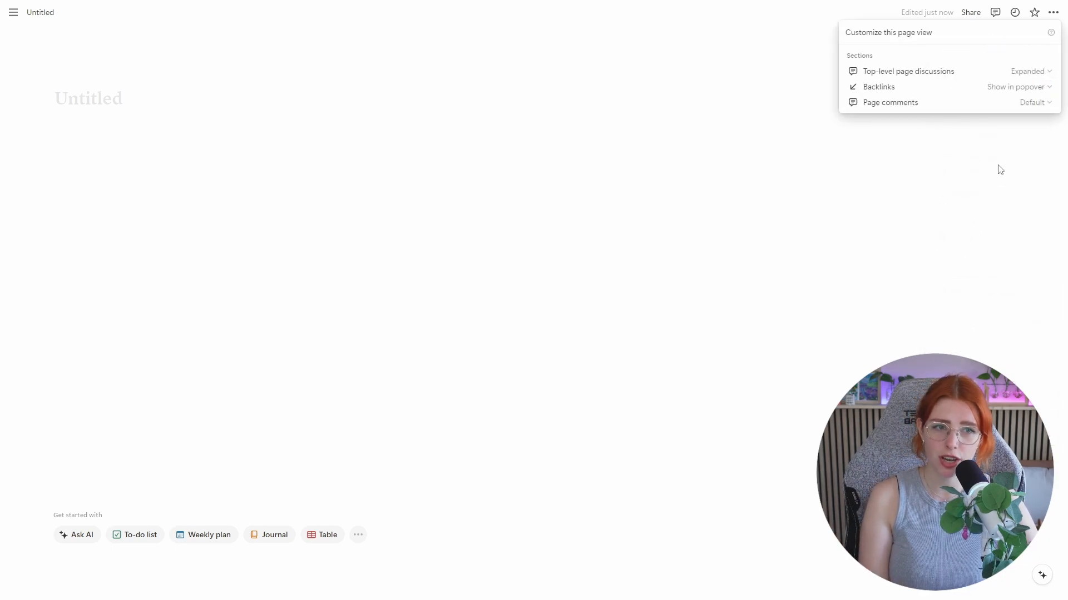
{"action": "left_click", "coordinate": [1033, 72]}
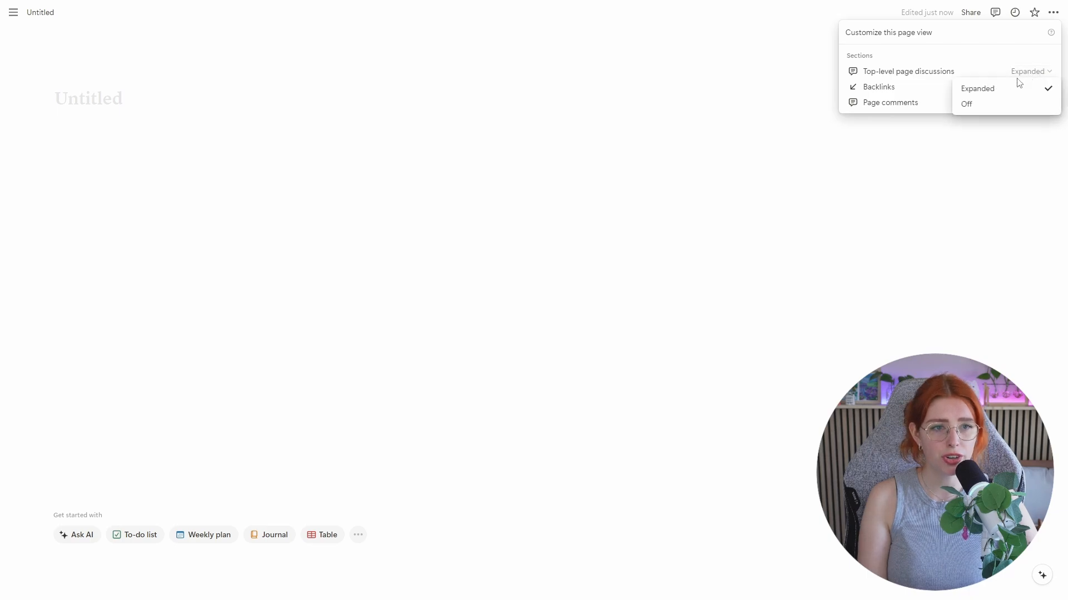
{"action": "left_click", "coordinate": [968, 104]}
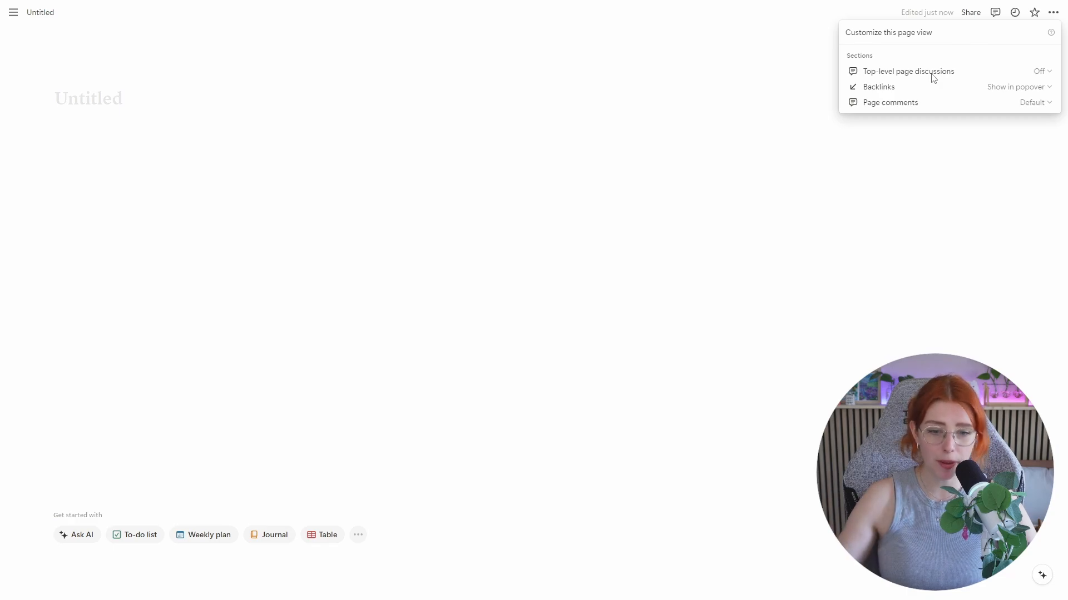
{"action": "left_click", "coordinate": [1036, 87]}
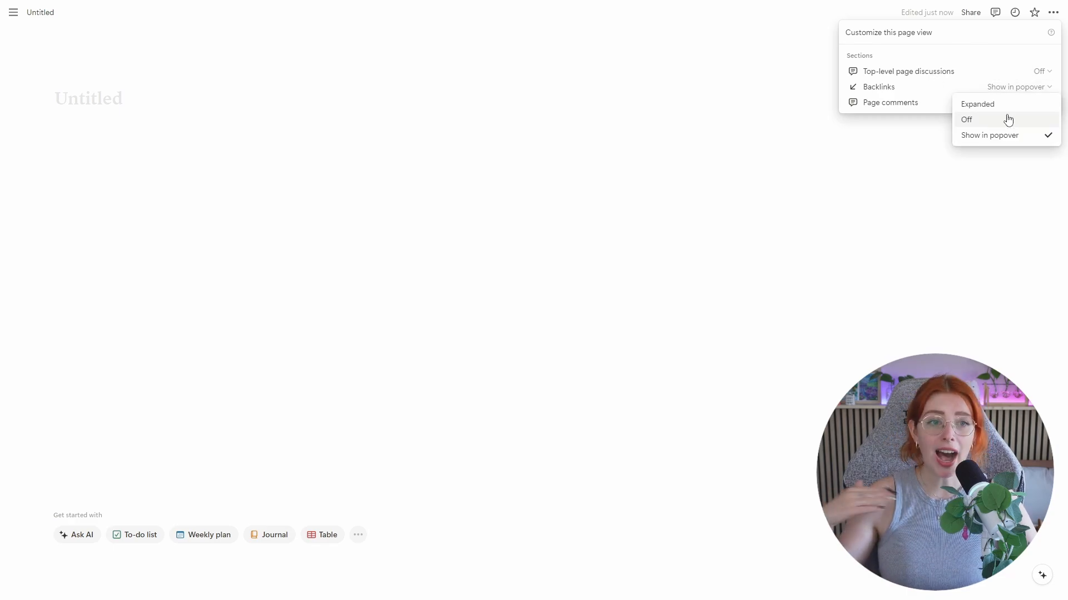
{"action": "left_click", "coordinate": [1004, 121]}
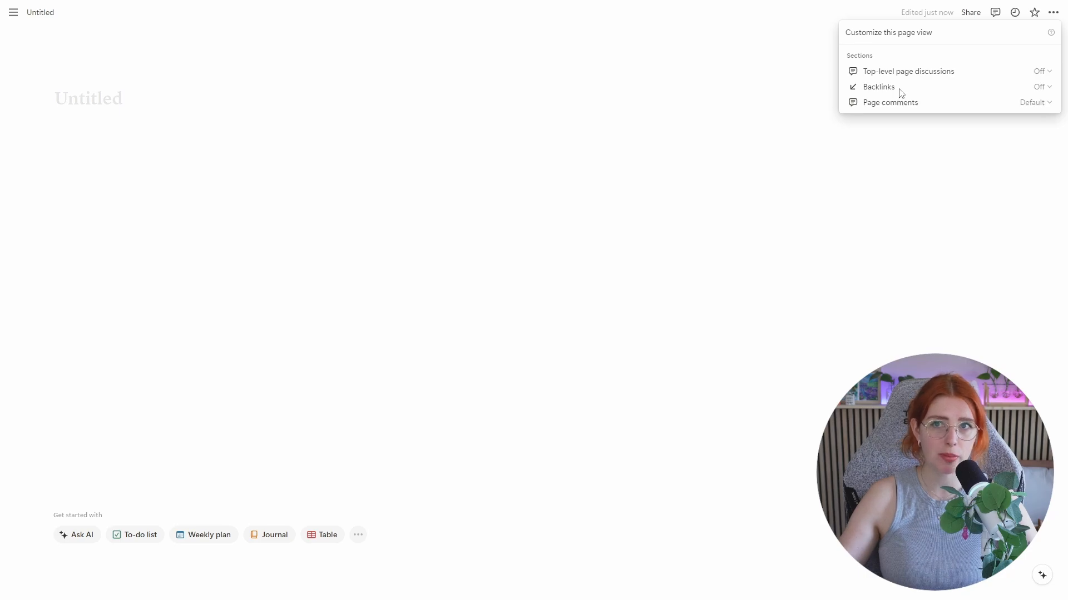
Set the page comments display to Minimal in the untitled page's view customization.
{"action": "left_click", "coordinate": [1038, 103]}
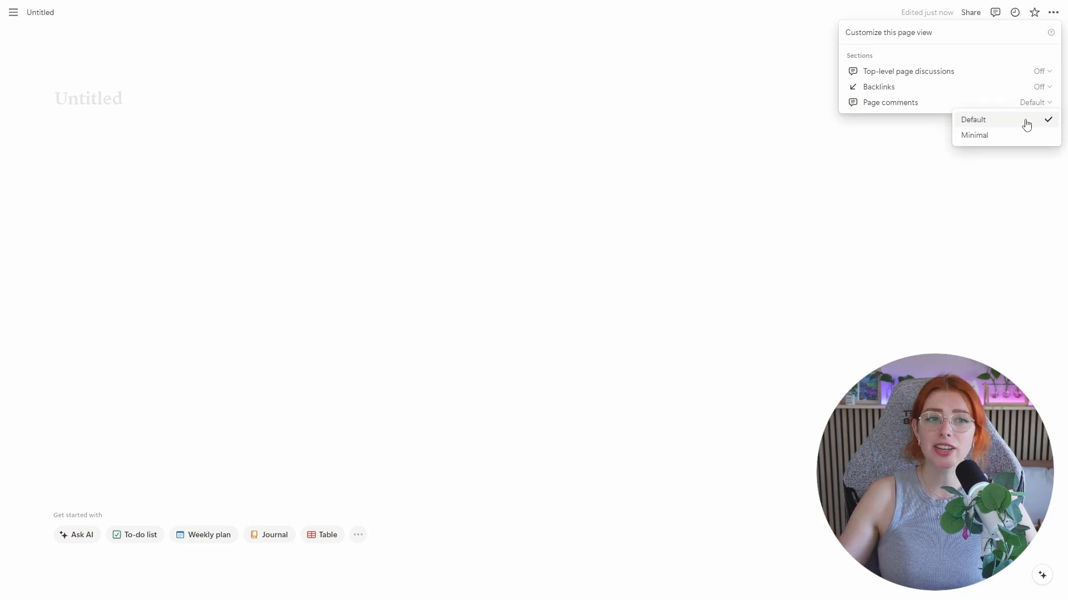
{"action": "left_click", "coordinate": [1012, 134]}
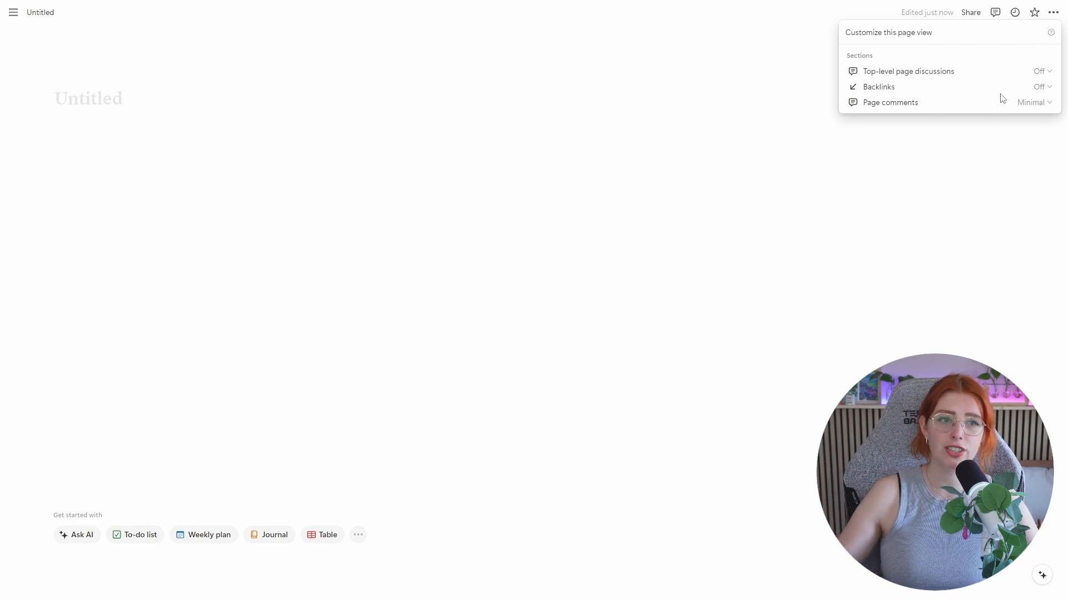
{"action": "left_click", "coordinate": [574, 133]}
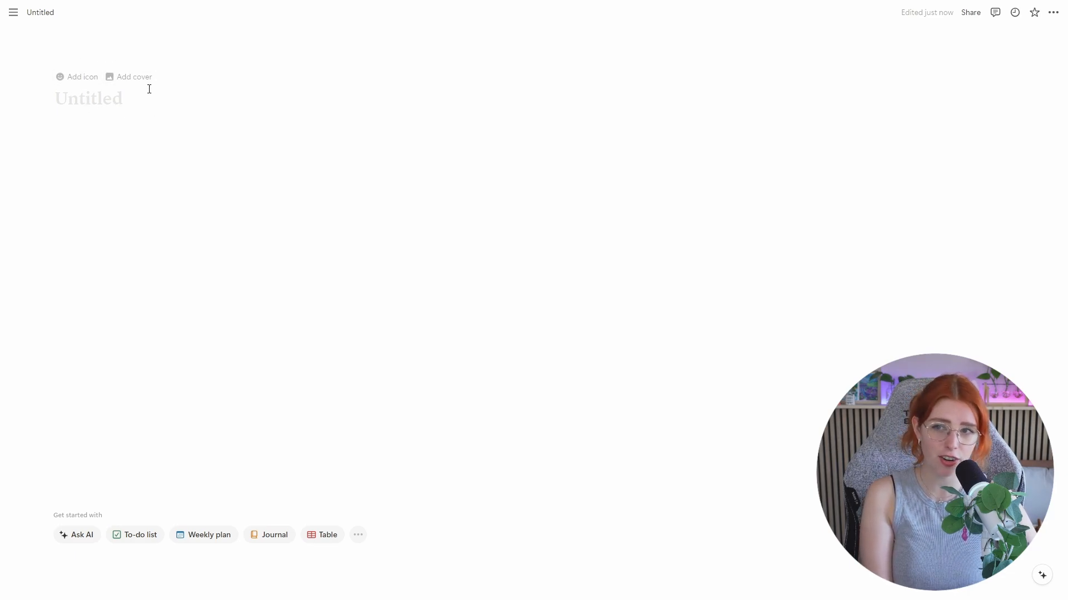
Title the untitled page "Homepage".
{"action": "type", "text": "Homepahe"}
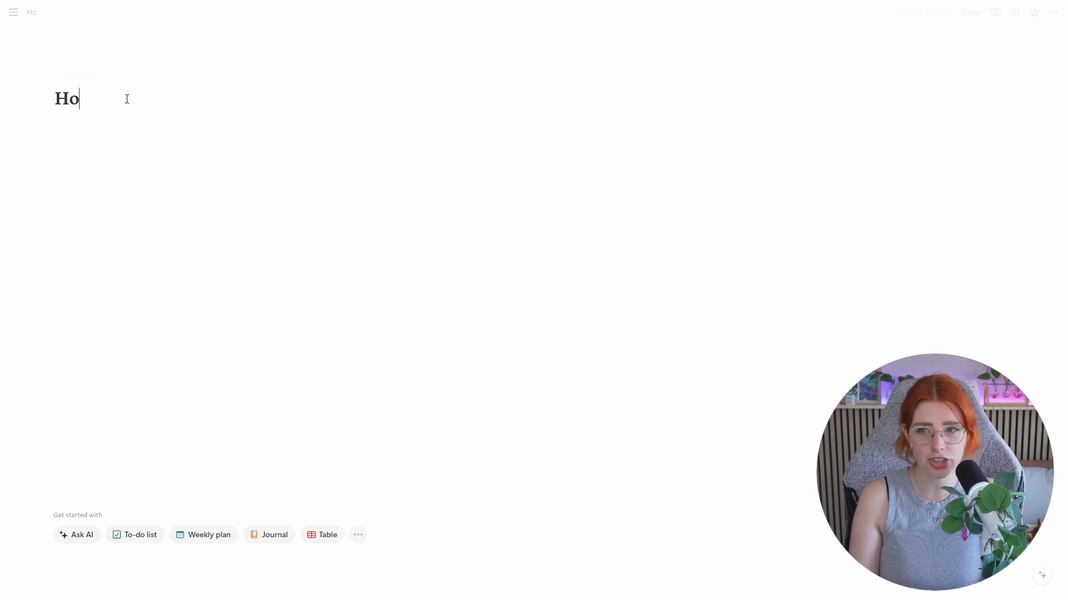
{"action": "key", "text": "BackSpace"}
{"action": "key", "text": "BackSpace"}
{"action": "type", "text": "ge"}
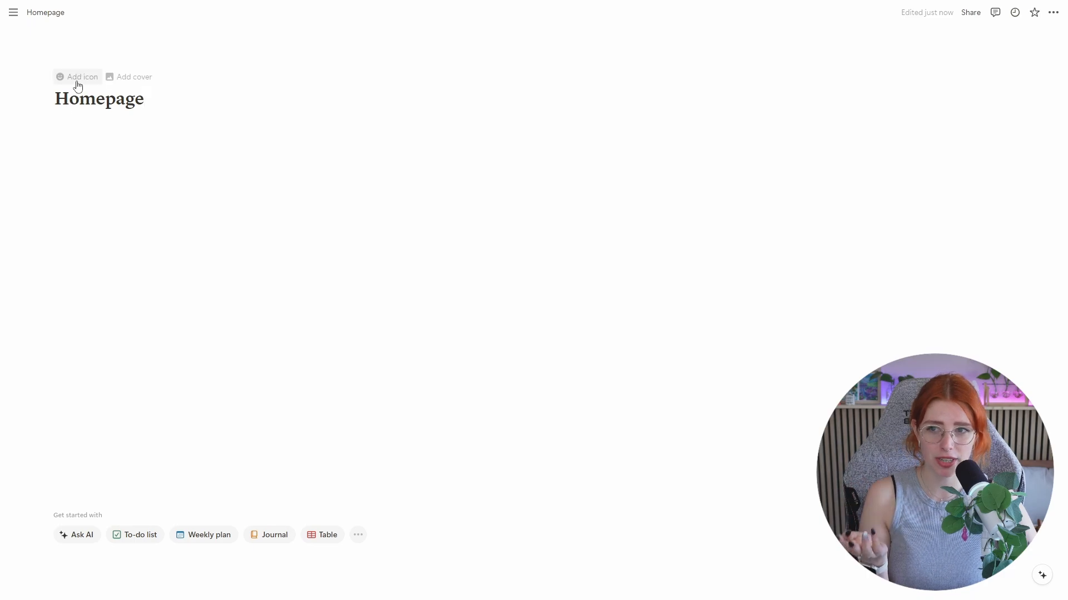
Give the Homepage an outlined heart icon, found by filtering the built-in icon set for "heart".
{"action": "left_click", "coordinate": [78, 81]}
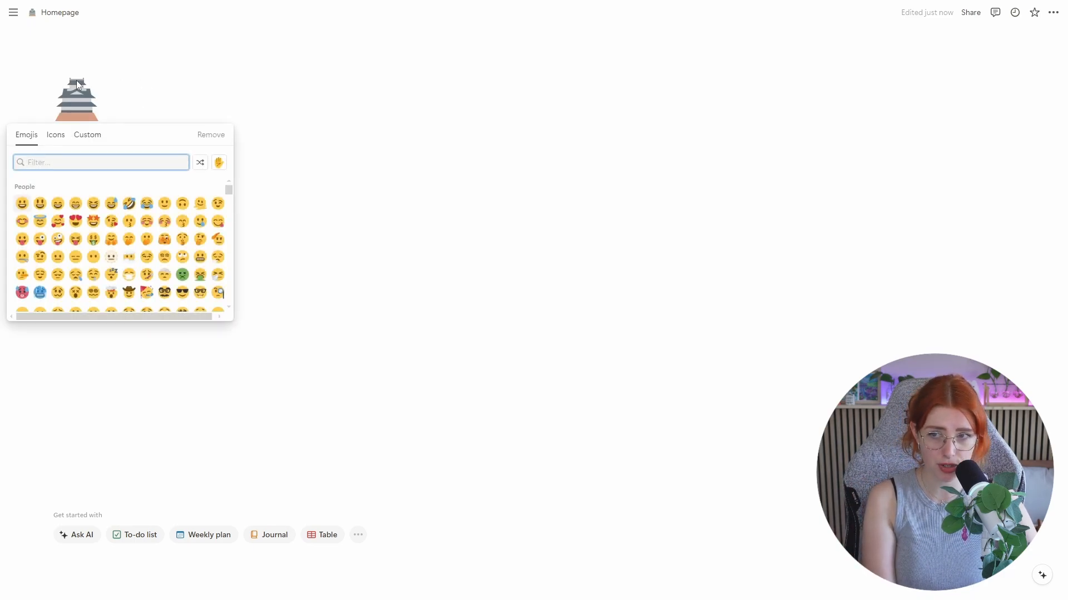
{"action": "scroll", "coordinate": [144, 229], "scroll_direction": "down", "scroll_amount": 5}
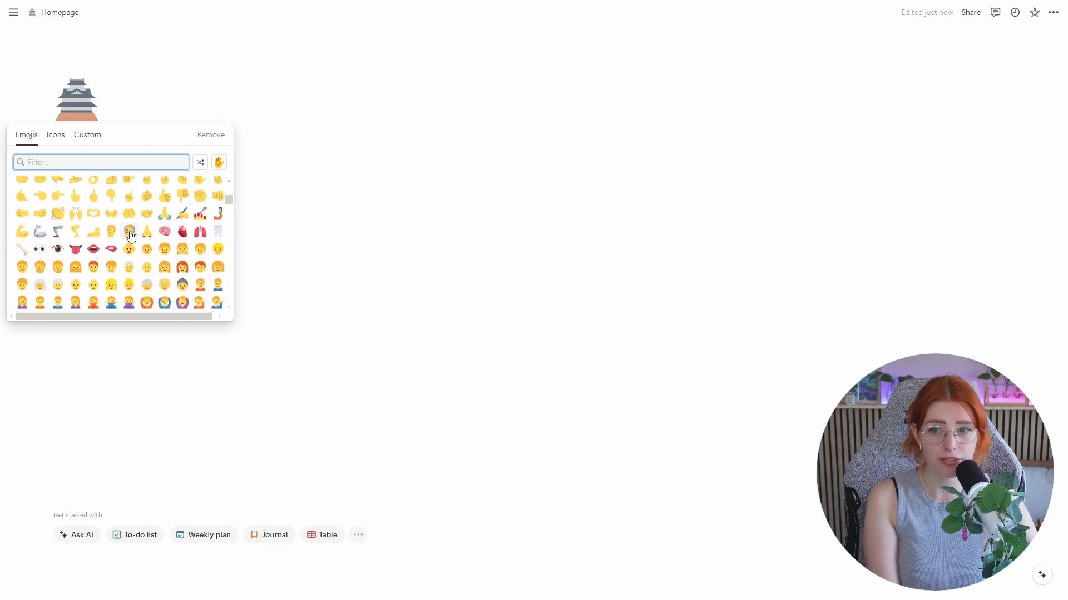
{"action": "scroll", "coordinate": [145, 229], "scroll_direction": "up", "scroll_amount": 10}
{"action": "left_click", "coordinate": [56, 137]}
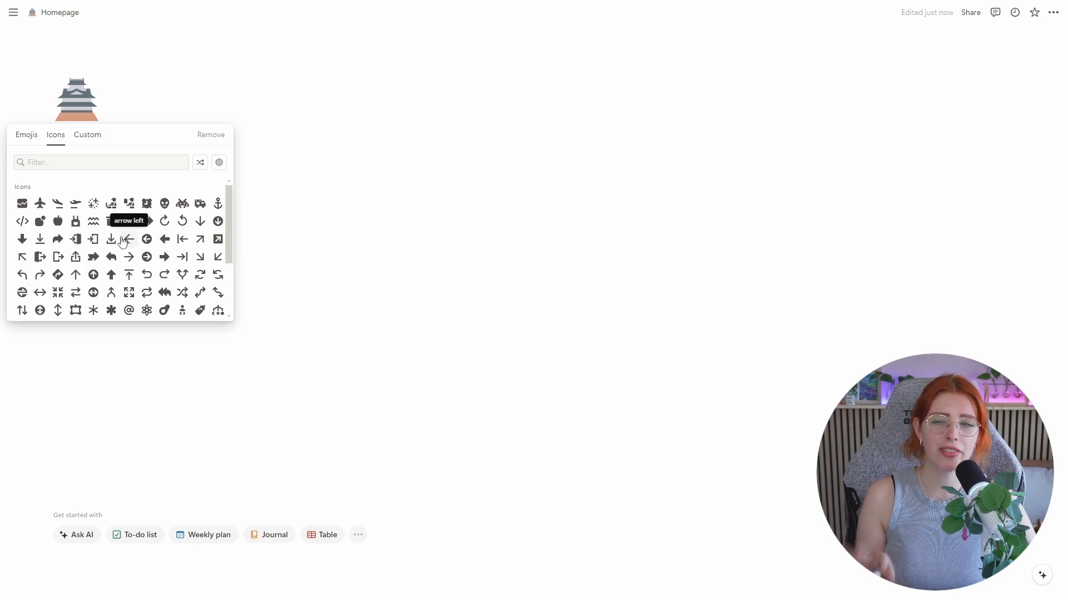
{"action": "scroll", "coordinate": [125, 241], "scroll_direction": "down", "scroll_amount": 2}
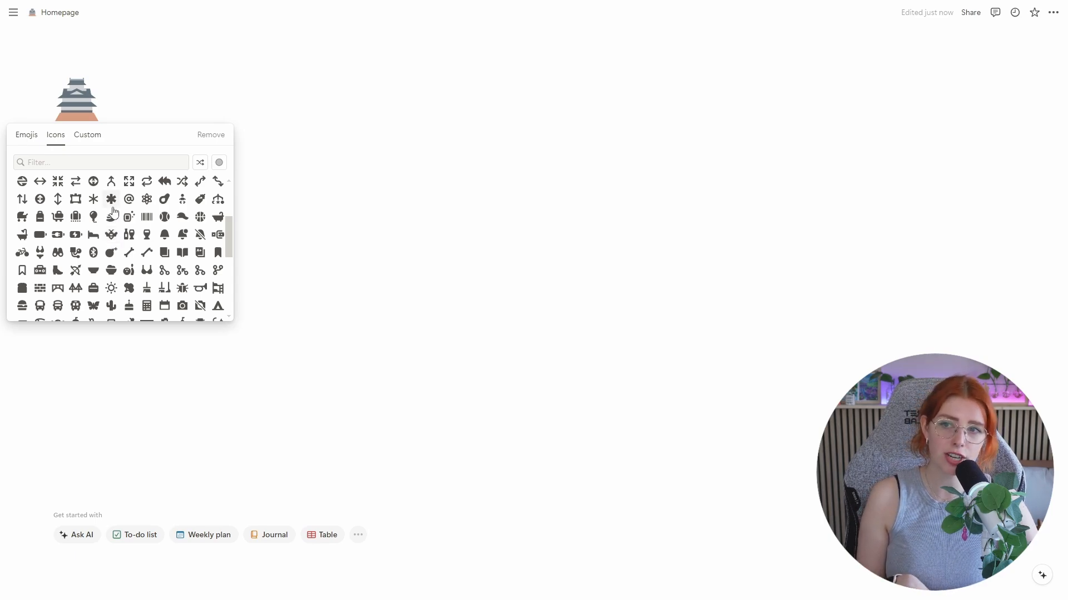
{"action": "scroll", "coordinate": [92, 201], "scroll_direction": "up", "scroll_amount": 3}
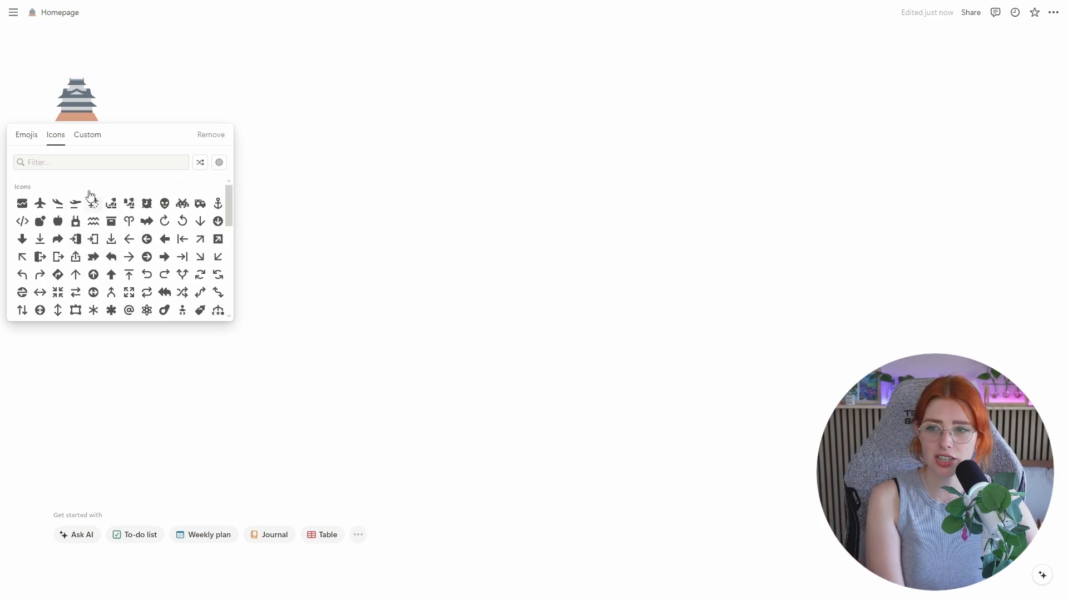
{"action": "type", "text": "heart"}
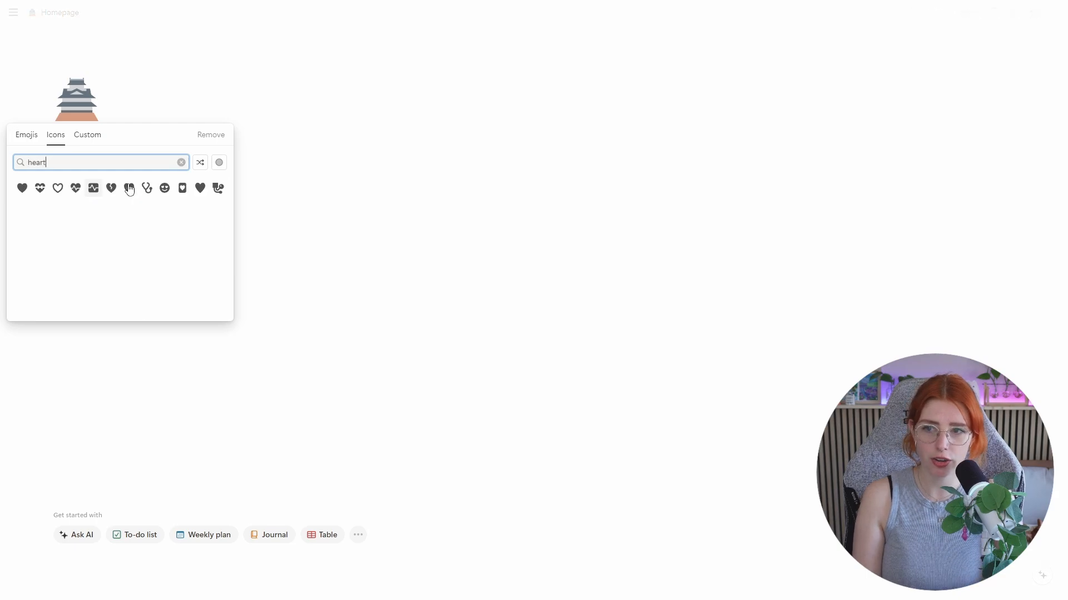
{"action": "left_click", "coordinate": [57, 187]}
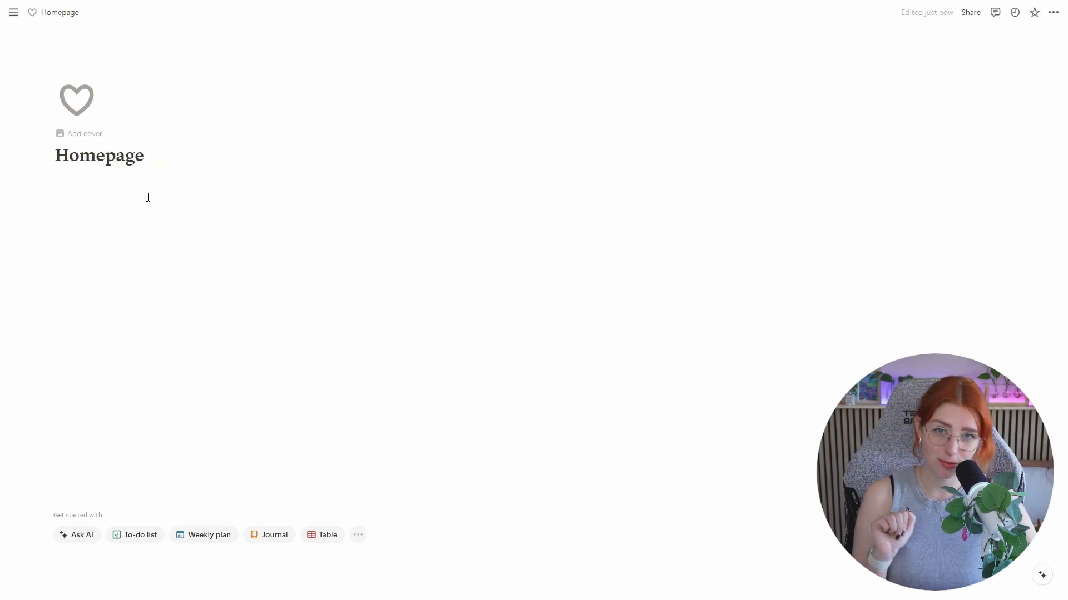
Add a cover to the Homepage and reposition its space image so the bright galaxies fill the banner.
{"action": "left_click", "coordinate": [81, 137]}
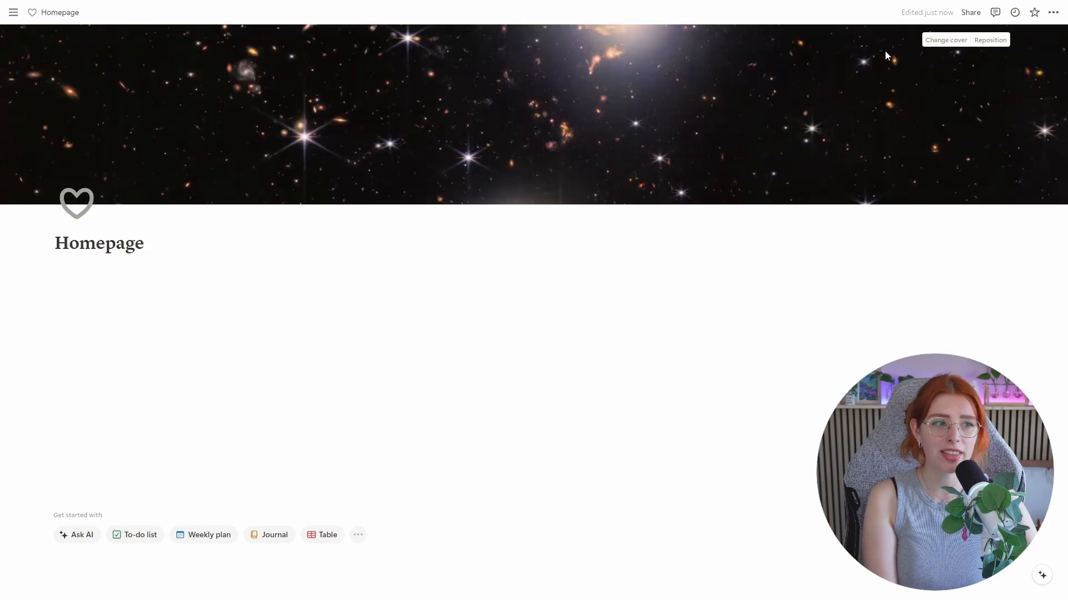
{"action": "left_click", "coordinate": [945, 42]}
{"action": "left_click", "coordinate": [967, 40]}
{"action": "left_click", "coordinate": [979, 40]}
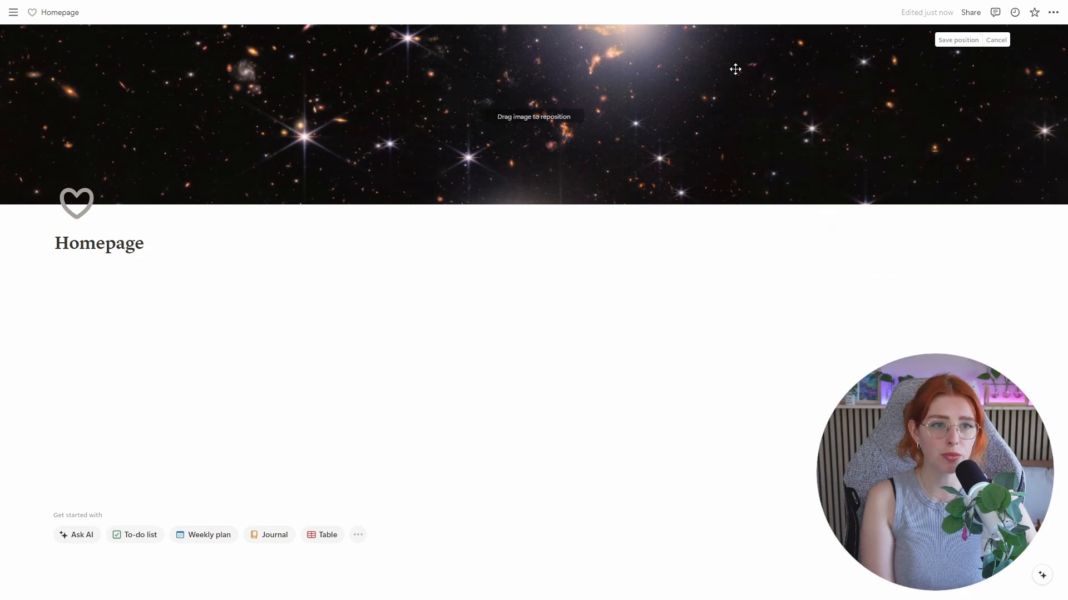
{"action": "left_click_drag", "start_coordinate": [573, 74], "coordinate": [655, 150]}
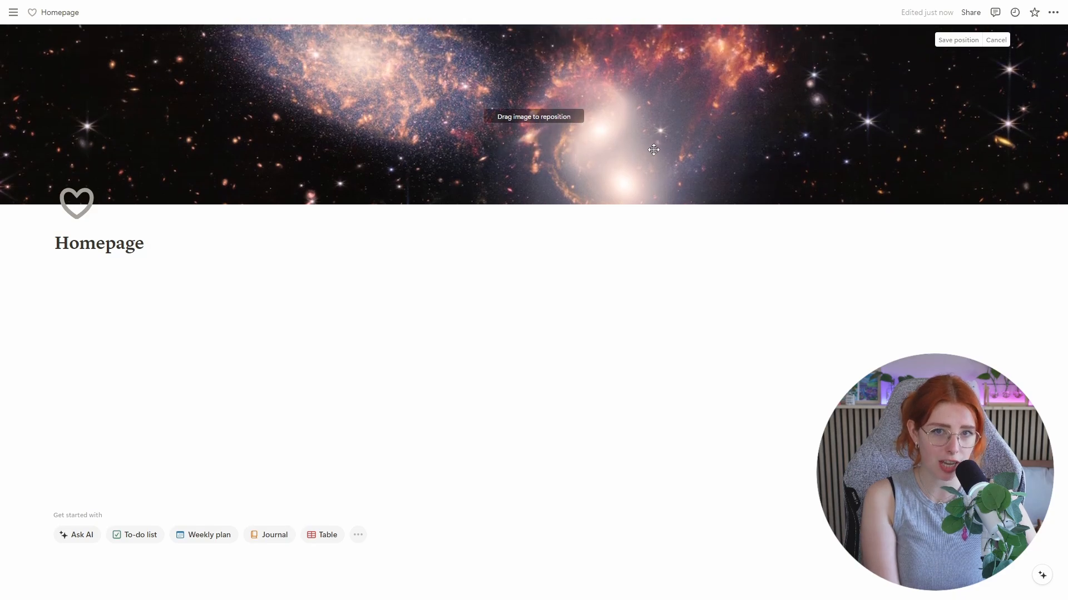
{"action": "left_click", "coordinate": [947, 43]}
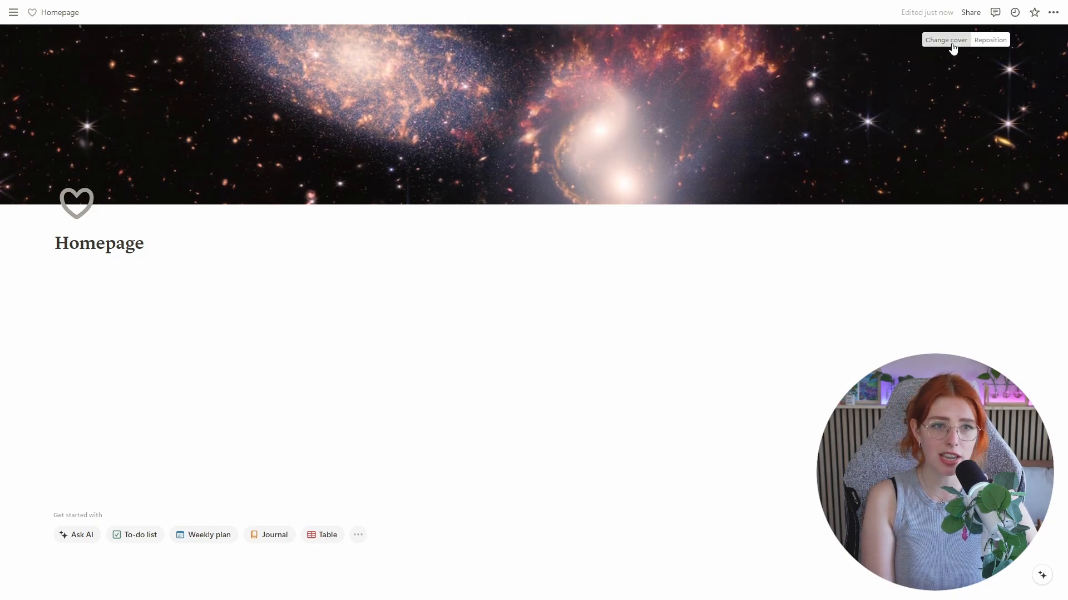
Review the gallery, upload and link cover sources, and replace the cover with a green-leaf photo from an Unsplash search for "plant".
{"action": "left_click", "coordinate": [955, 43]}
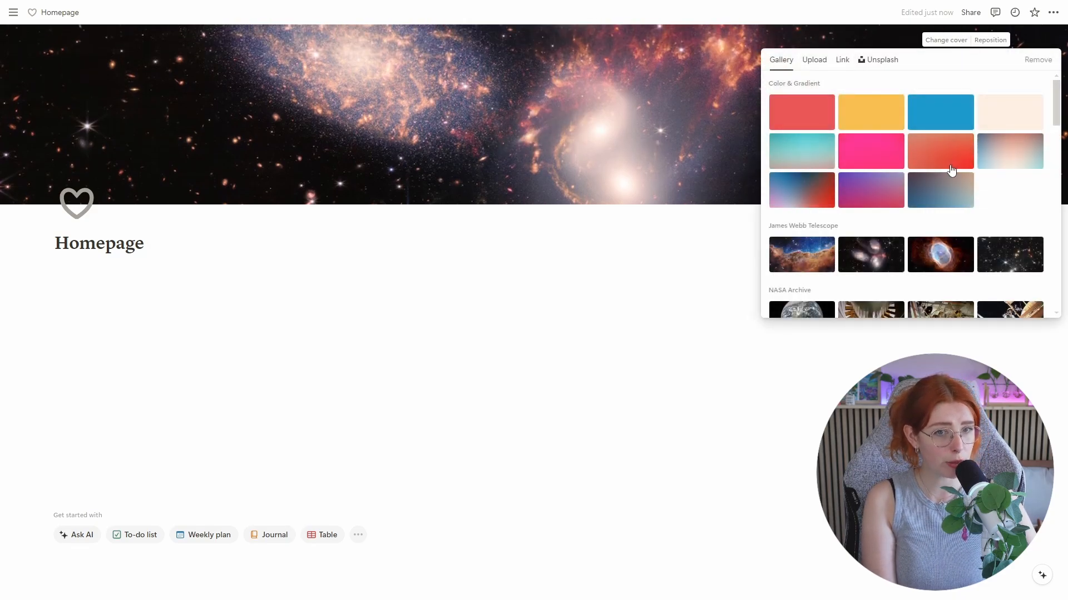
{"action": "scroll", "coordinate": [937, 224], "scroll_direction": "down", "scroll_amount": 7}
{"action": "scroll", "coordinate": [937, 221], "scroll_direction": "down", "scroll_amount": 8}
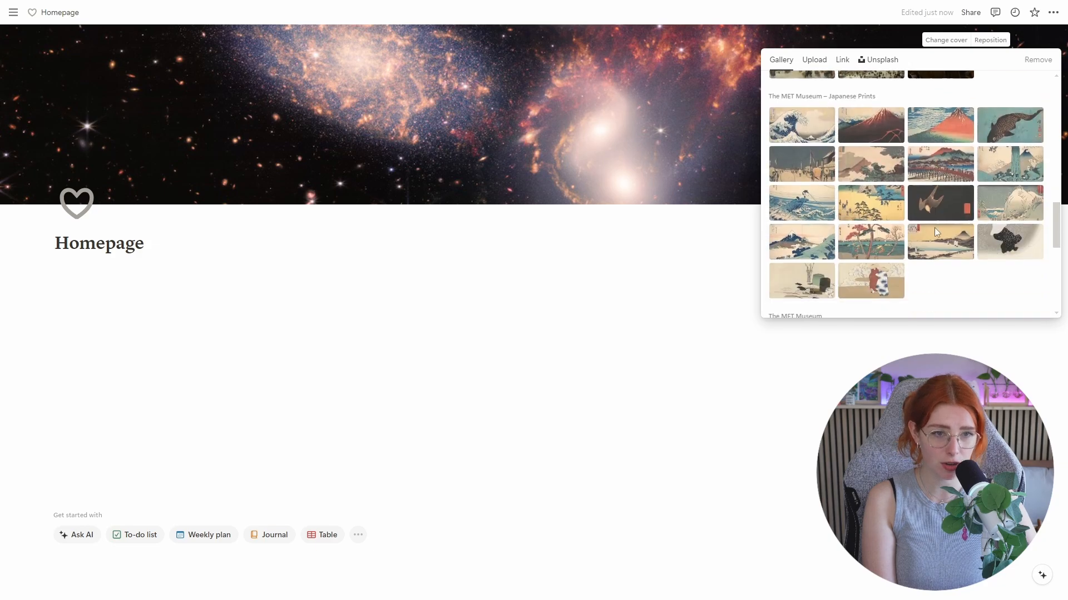
{"action": "scroll", "coordinate": [928, 258], "scroll_direction": "up", "scroll_amount": 15}
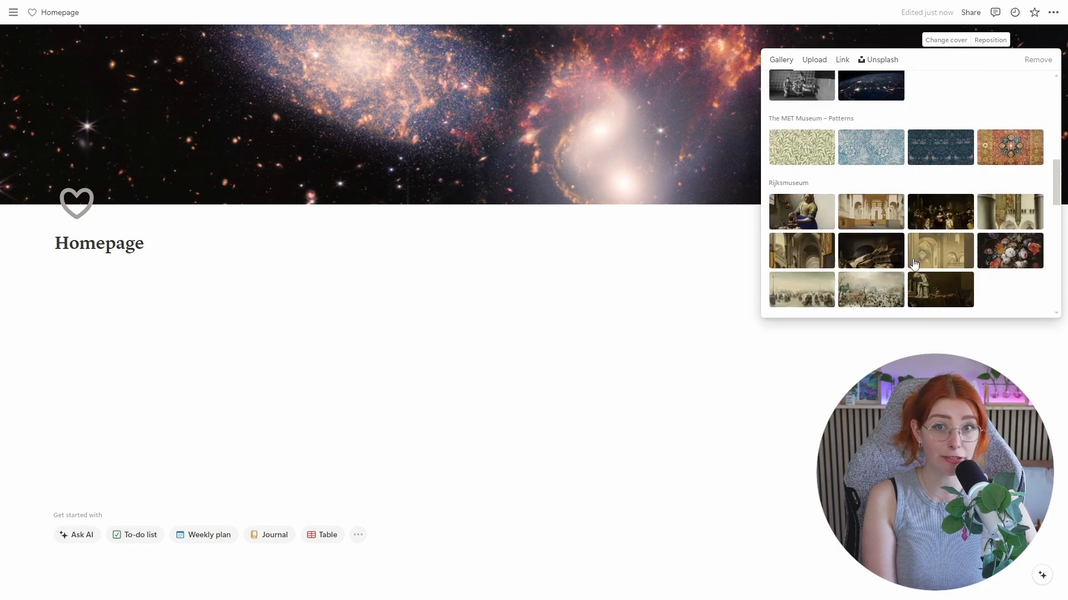
{"action": "left_click", "coordinate": [813, 61]}
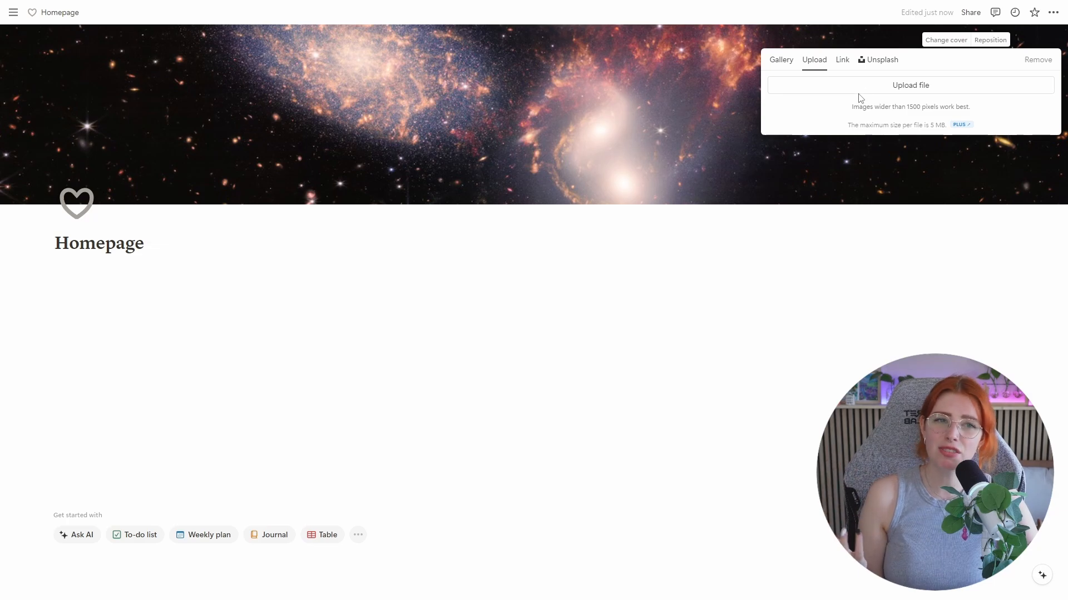
{"action": "left_click", "coordinate": [846, 65]}
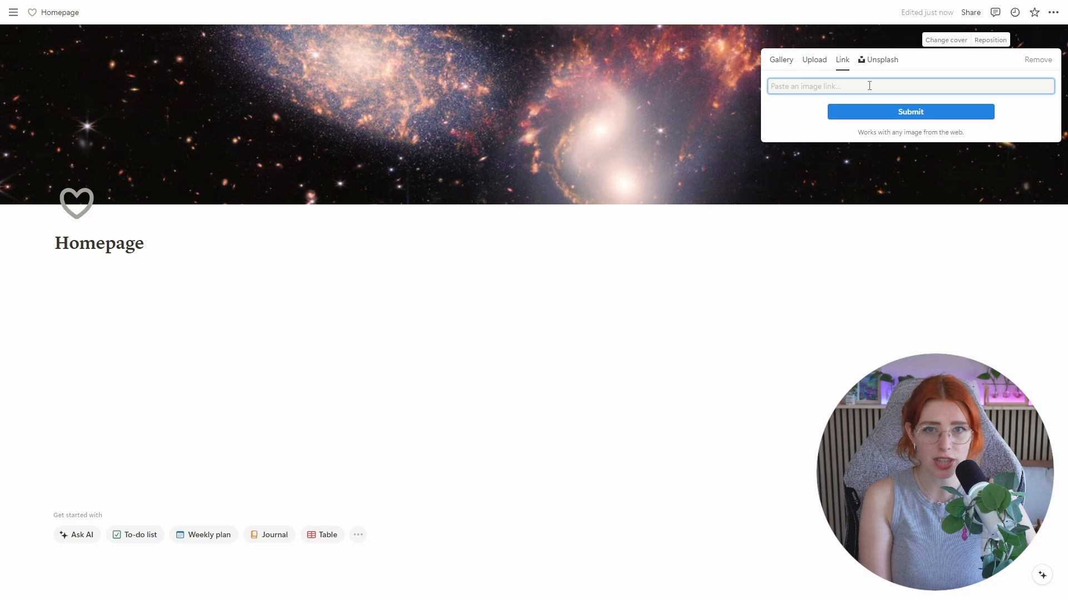
{"action": "left_click", "coordinate": [878, 62]}
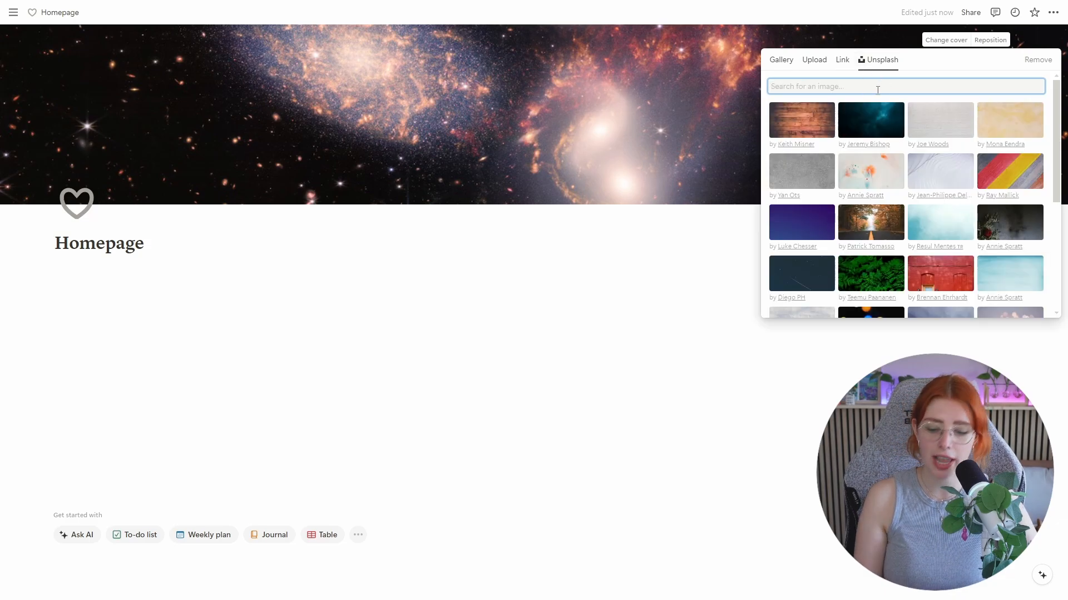
{"action": "type", "text": "plant"}
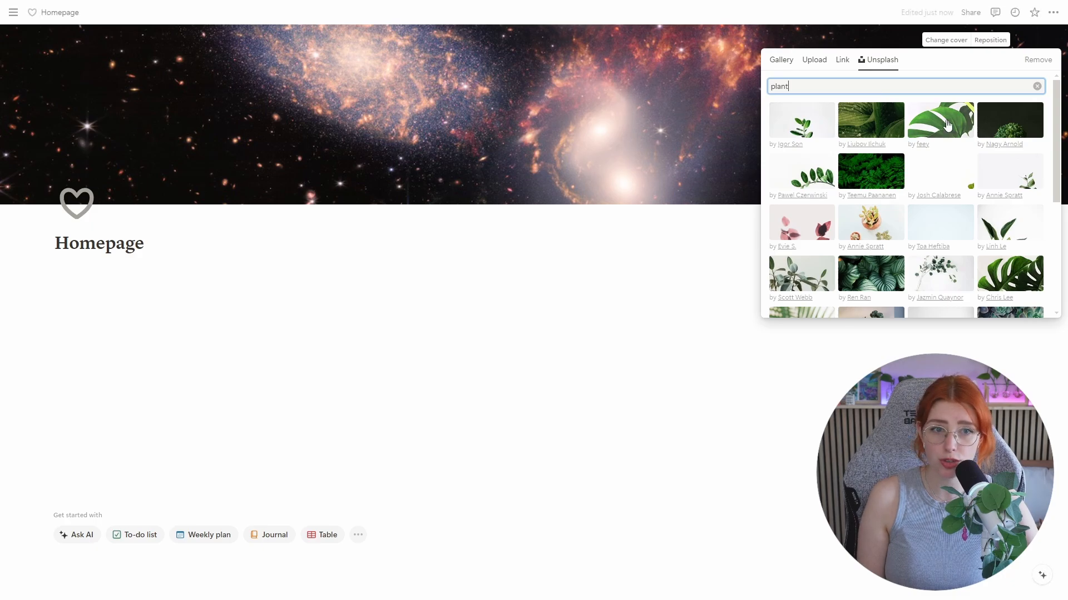
{"action": "left_click", "coordinate": [816, 178]}
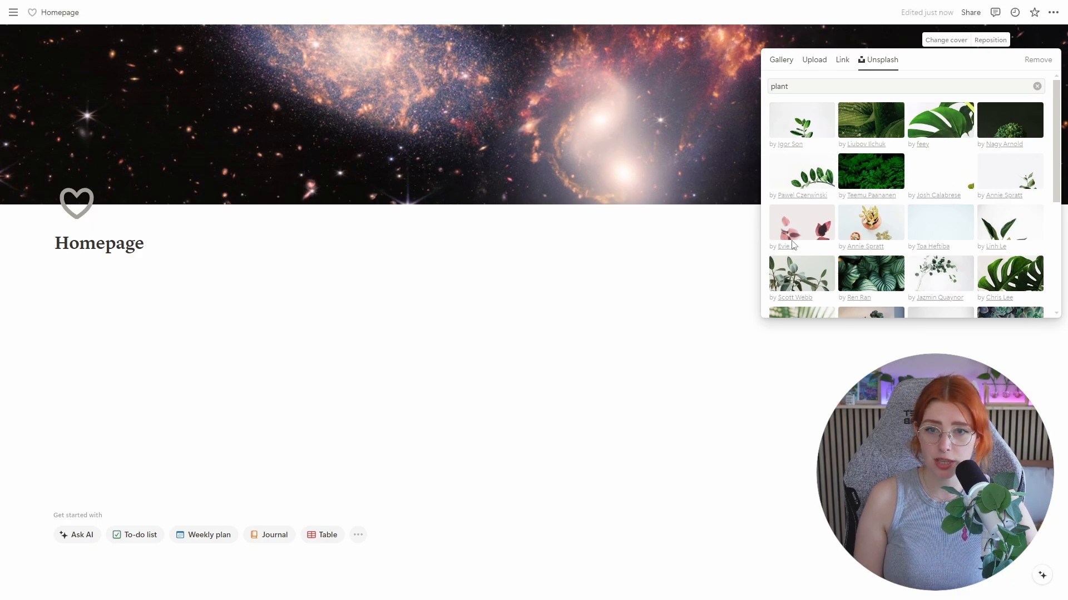
{"action": "left_click", "coordinate": [605, 295]}
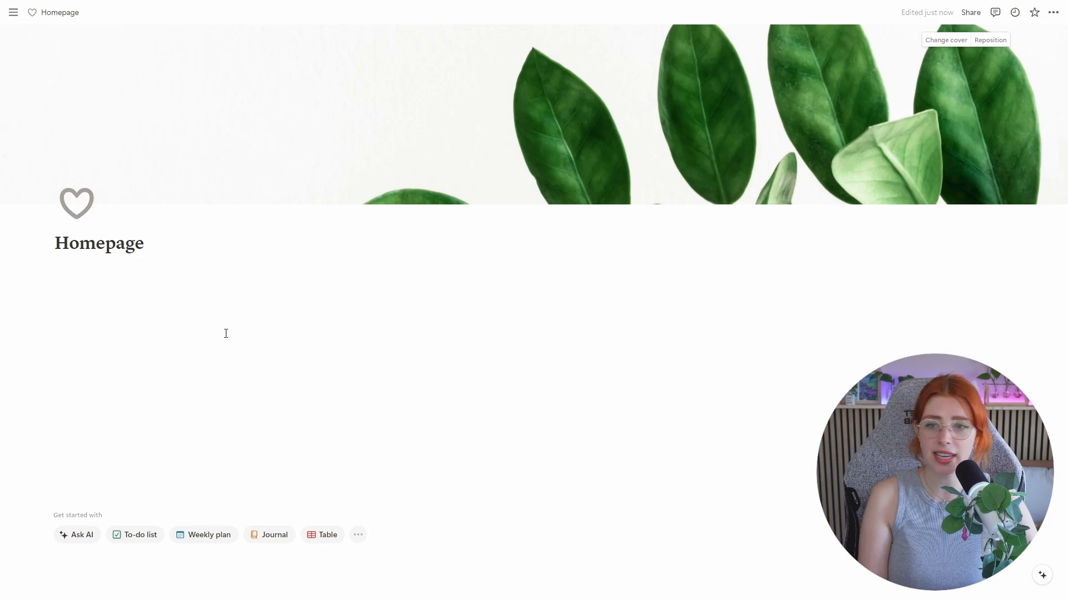
Examine the custom image options for the Homepage's heart icon.
{"action": "left_click", "coordinate": [77, 203]}
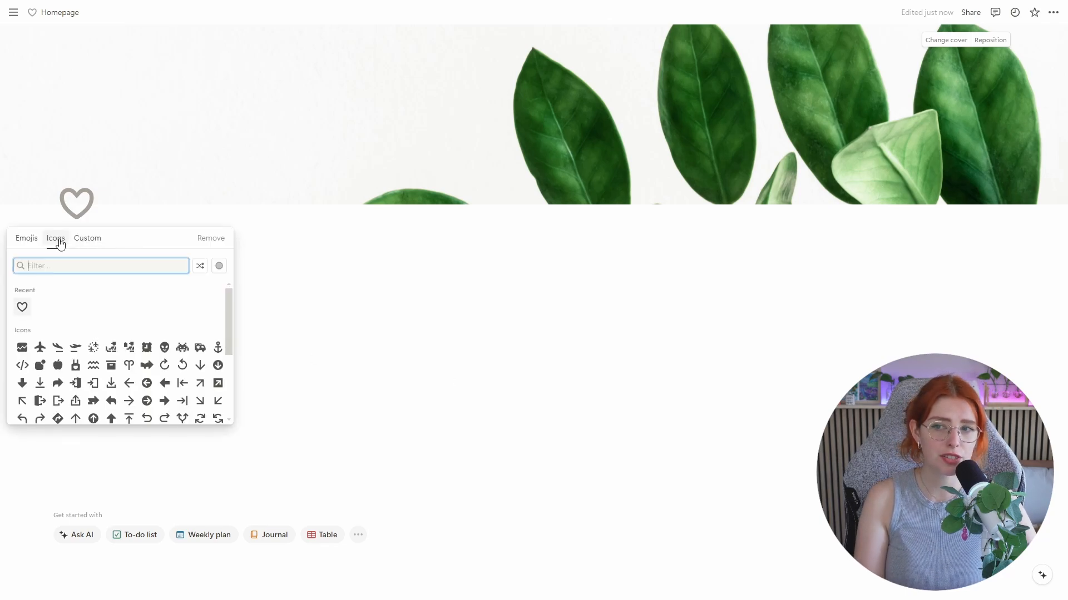
{"action": "left_click", "coordinate": [82, 242]}
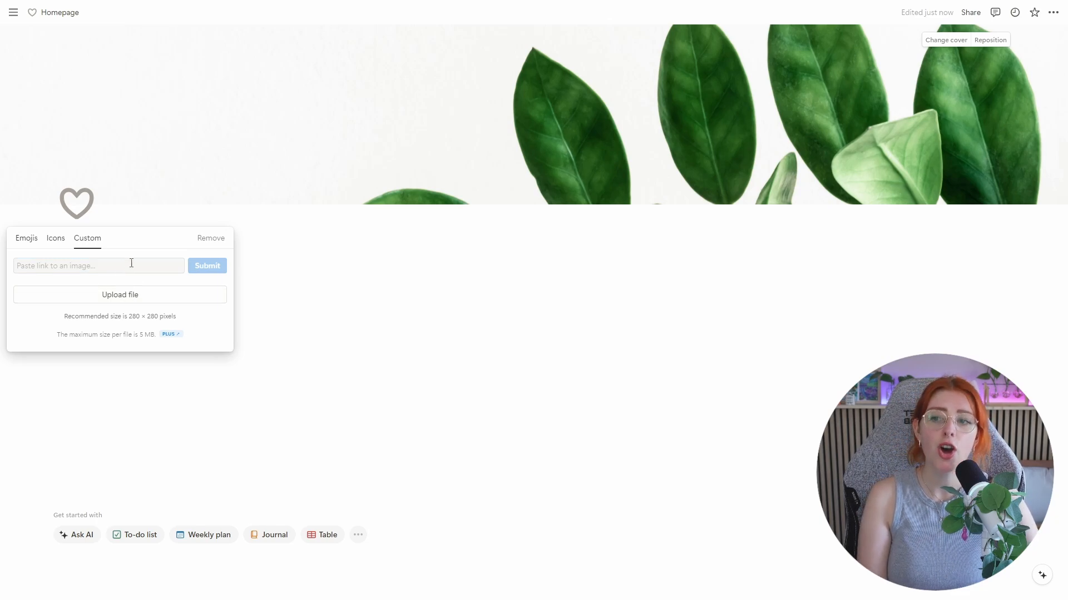
{"action": "left_click", "coordinate": [139, 264]}
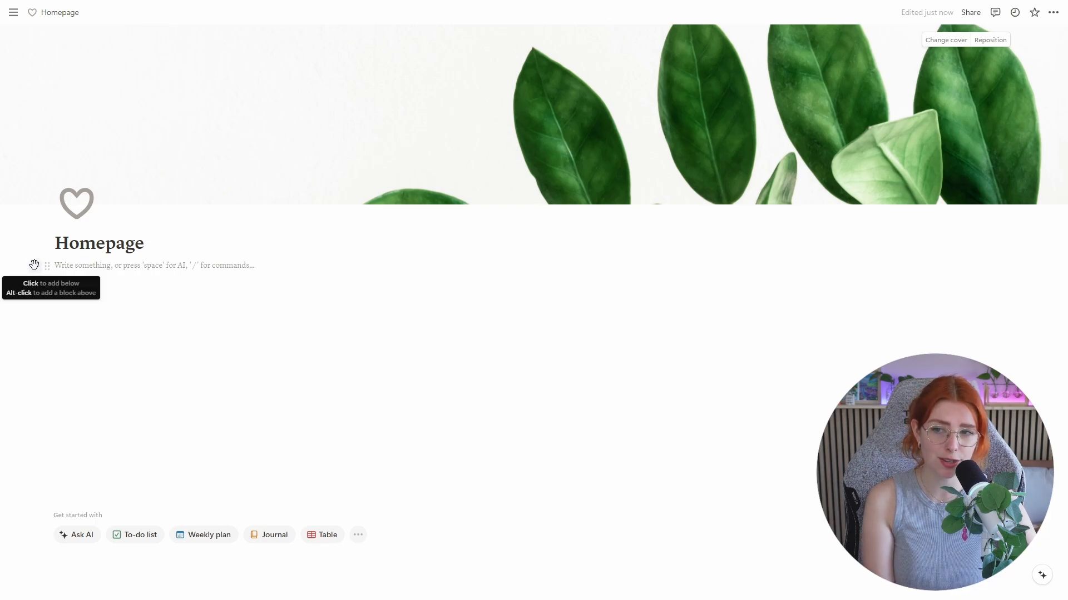
Insert a sub-page into the body of the Homepage and title it "Test".
{"action": "left_click", "coordinate": [34, 264]}
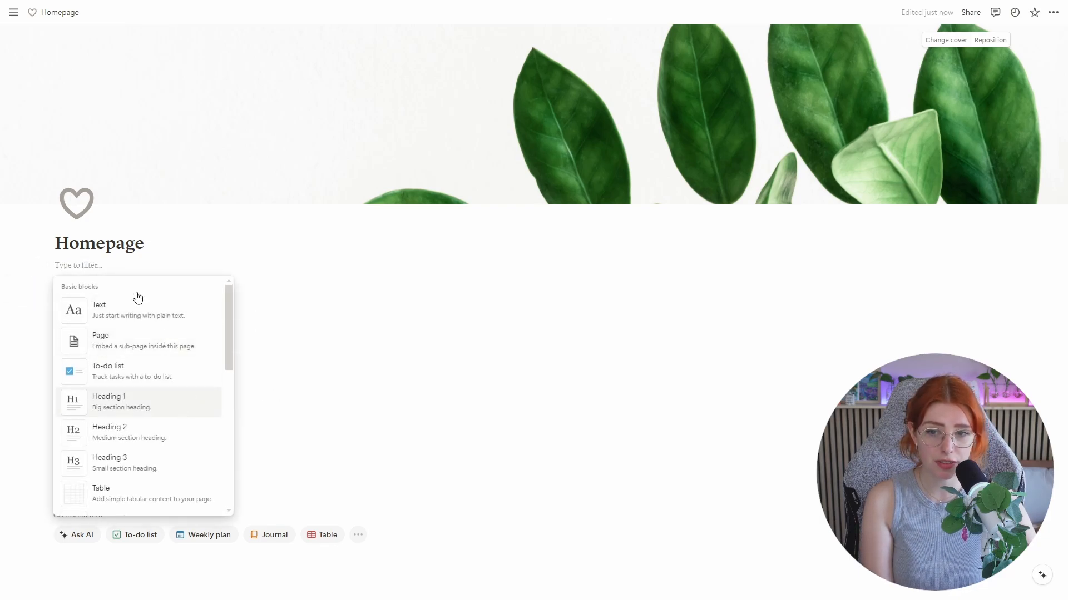
{"action": "left_click", "coordinate": [128, 310]}
{"action": "type", "text": "/"}
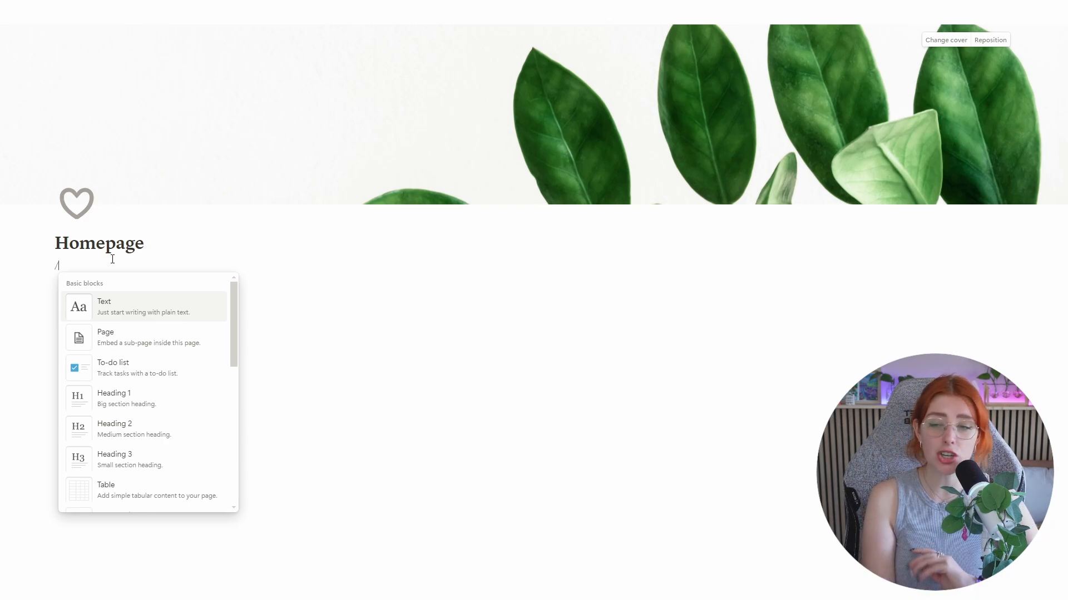
{"action": "left_click", "coordinate": [157, 344]}
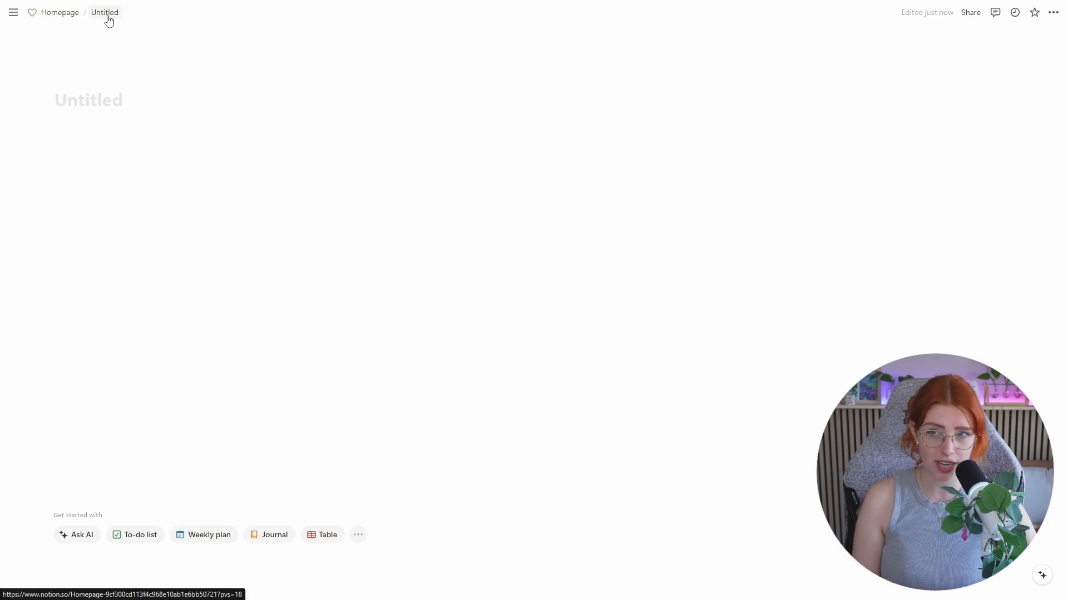
{"action": "left_click", "coordinate": [96, 94]}
{"action": "type", "text": "Test"}
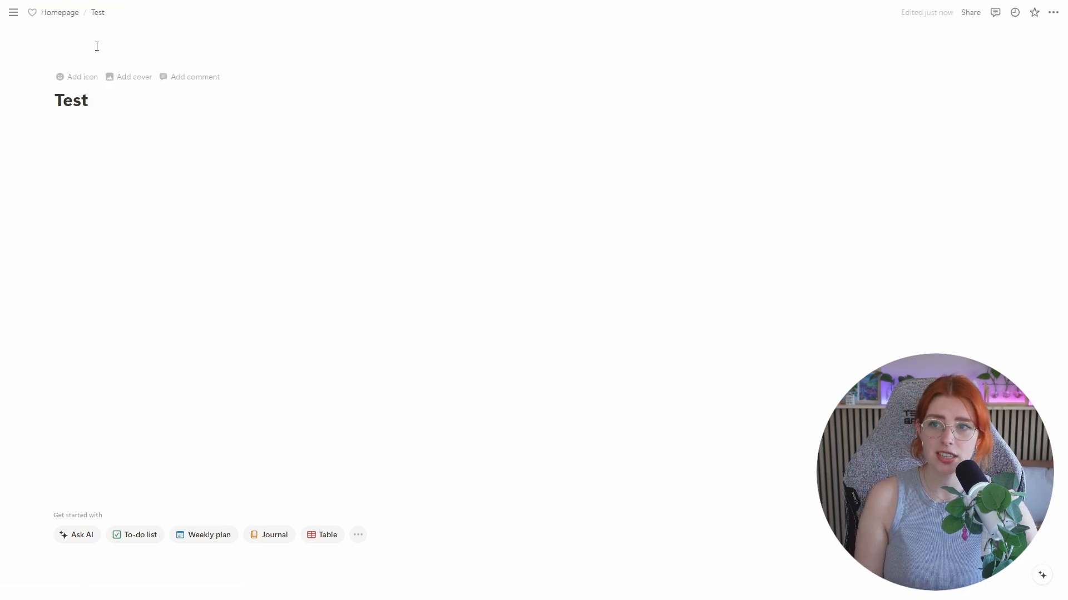
Return to the Homepage and delete the Test sub-page.
{"action": "left_click", "coordinate": [71, 13]}
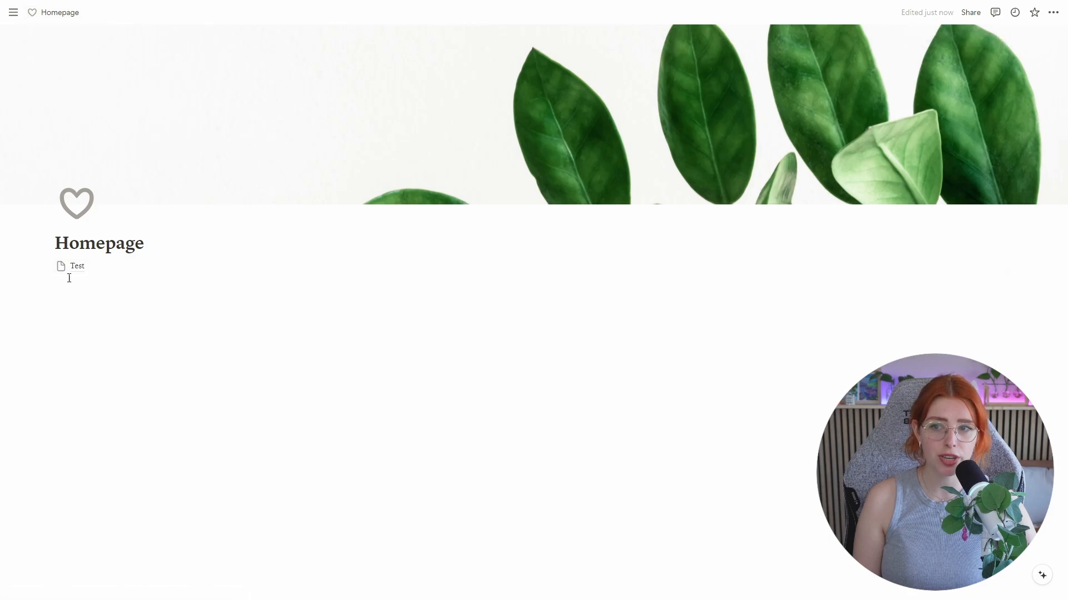
{"action": "left_click", "coordinate": [49, 269]}
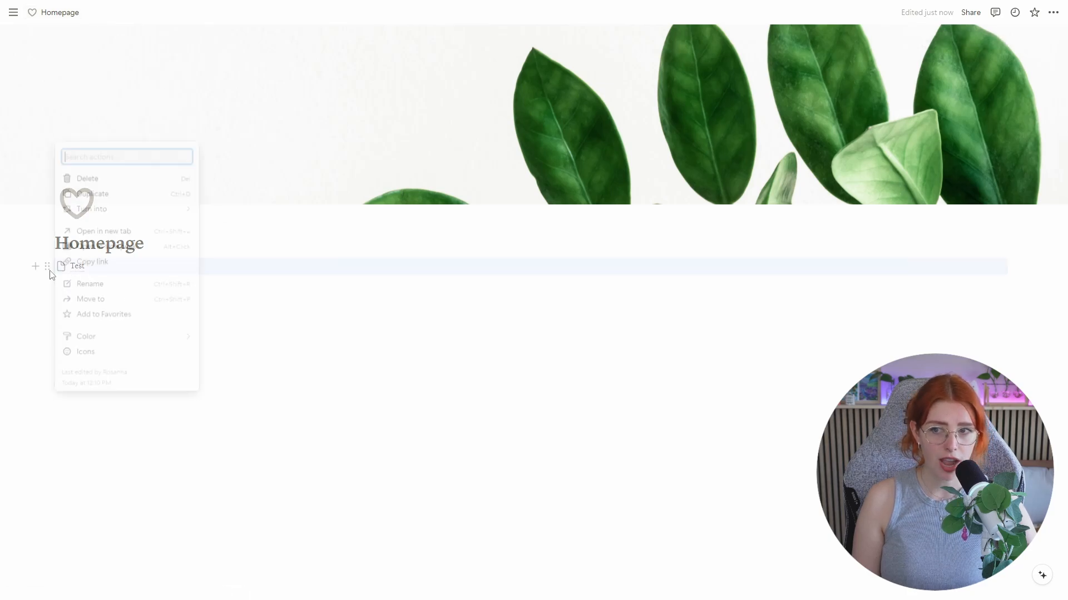
{"action": "left_click", "coordinate": [85, 179]}
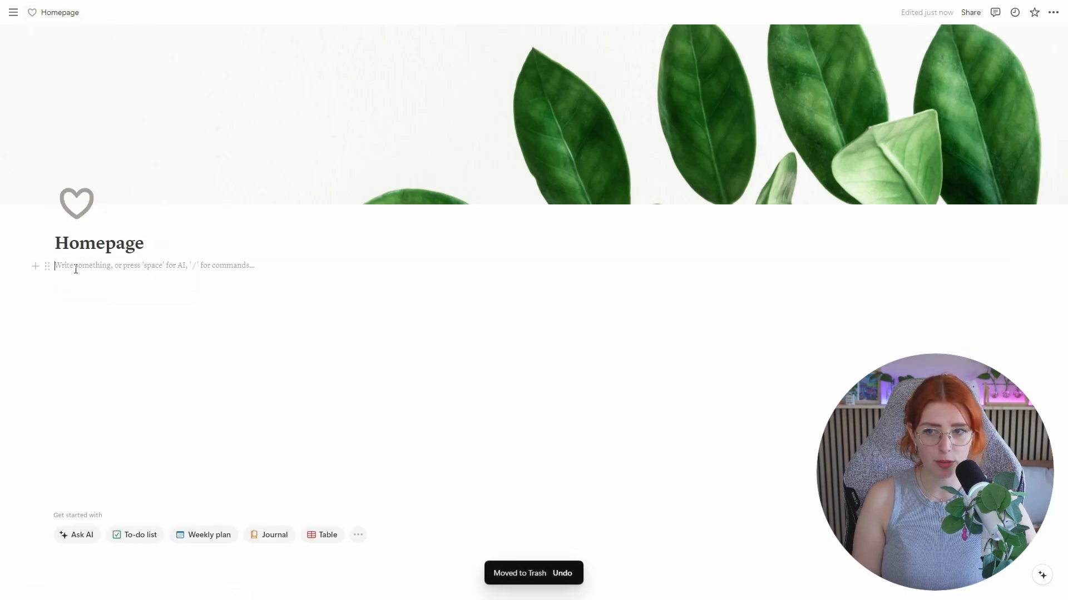
Review the basic block types, insert a sub-page titled "Test 1" into the Homepage, and return to the Homepage.
{"action": "type", "text": "/"}
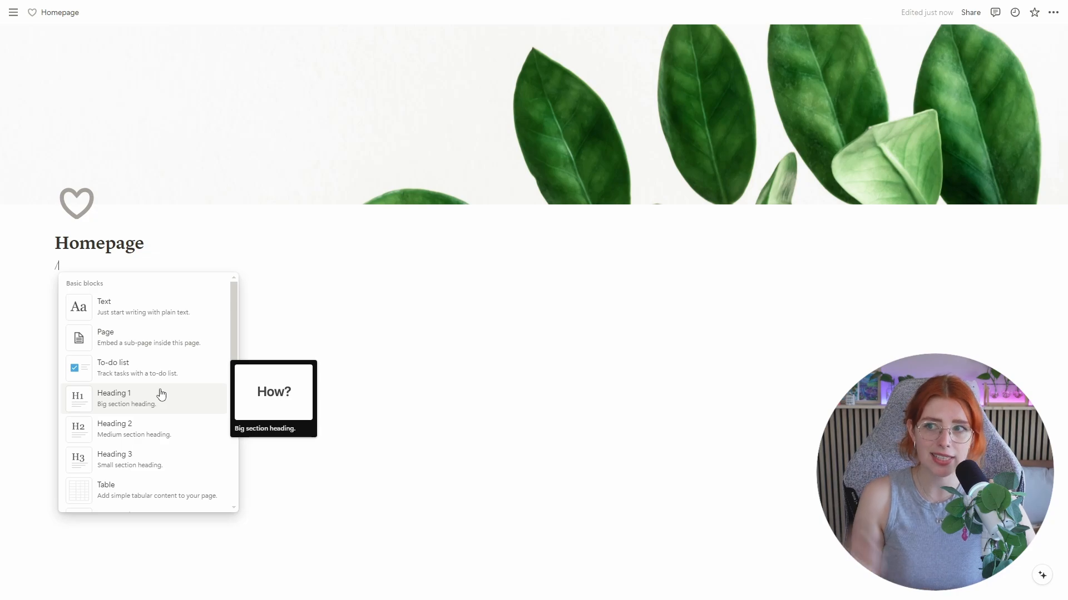
{"action": "scroll", "coordinate": [162, 395], "scroll_direction": "down", "scroll_amount": 2}
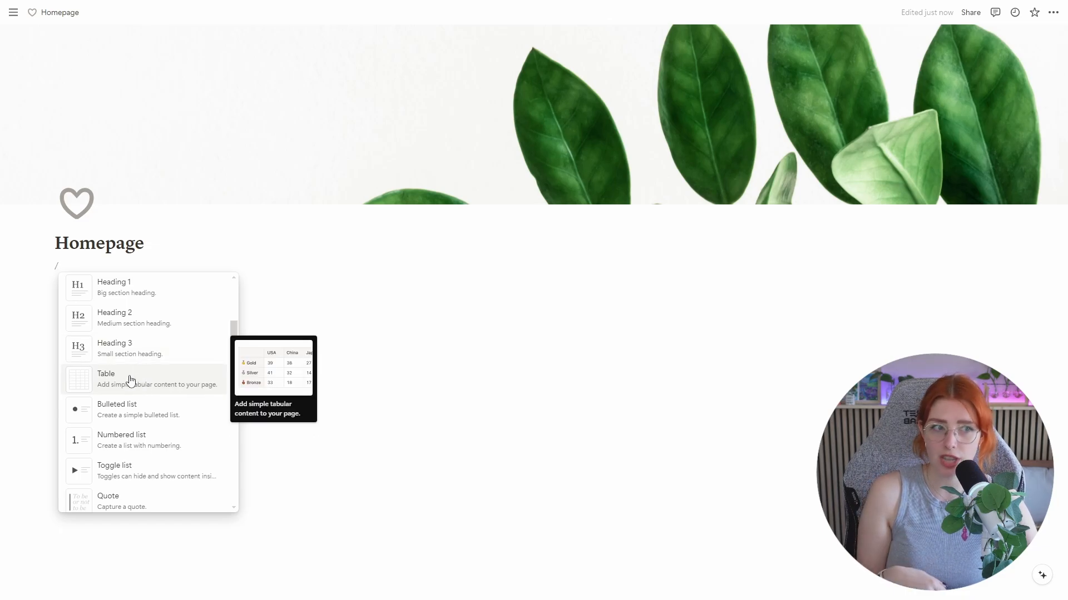
{"action": "scroll", "coordinate": [136, 370], "scroll_direction": "down", "scroll_amount": 1}
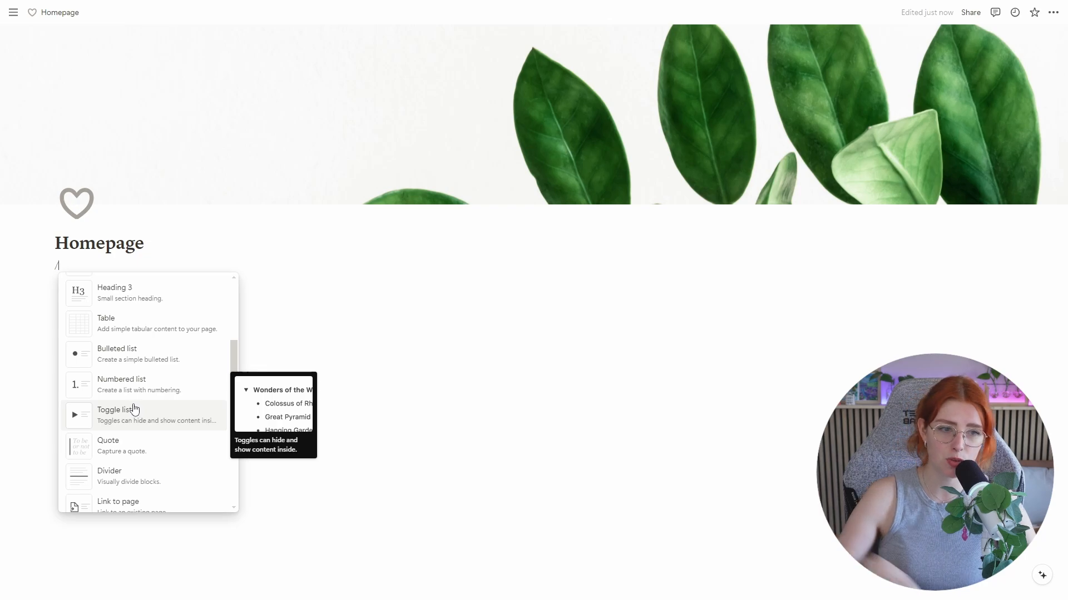
{"action": "scroll", "coordinate": [138, 403], "scroll_direction": "down", "scroll_amount": 1}
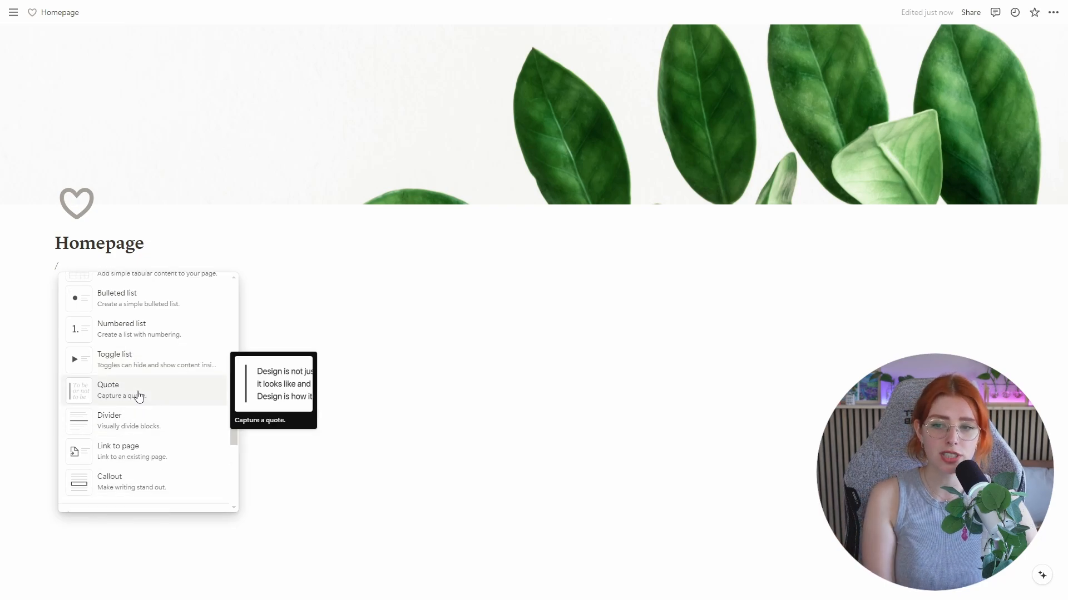
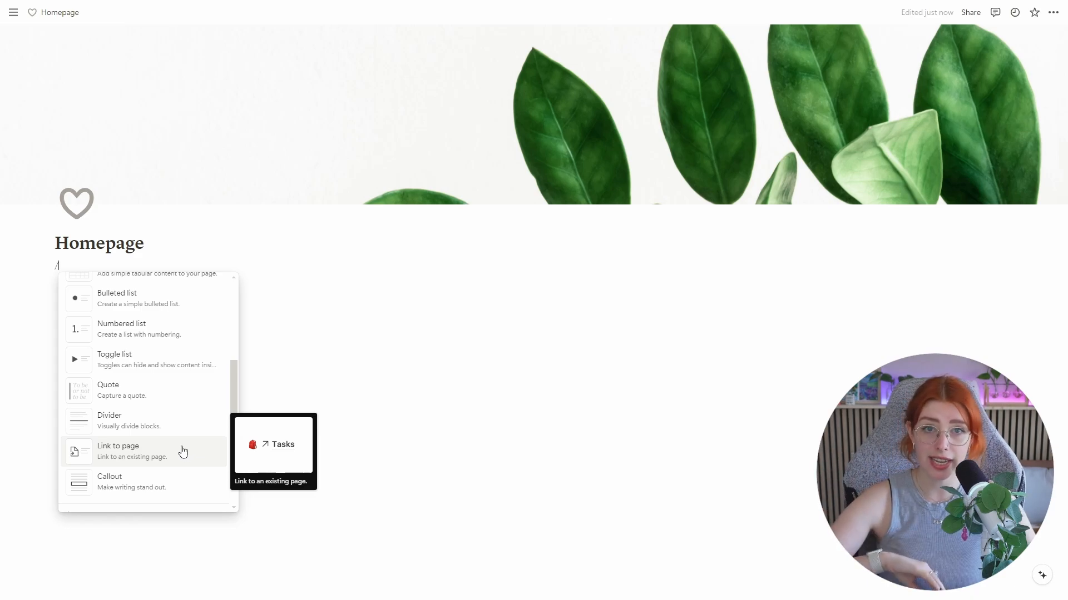
{"action": "scroll", "coordinate": [125, 311], "scroll_direction": "up", "scroll_amount": 4}
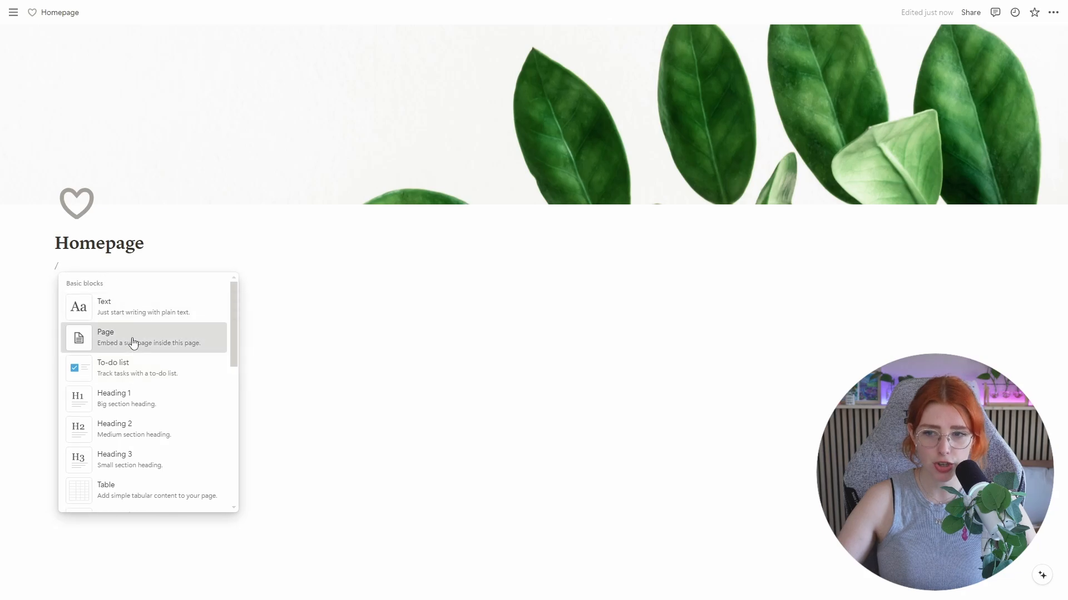
{"action": "left_click", "coordinate": [133, 343]}
{"action": "type", "text": "Test 2"}
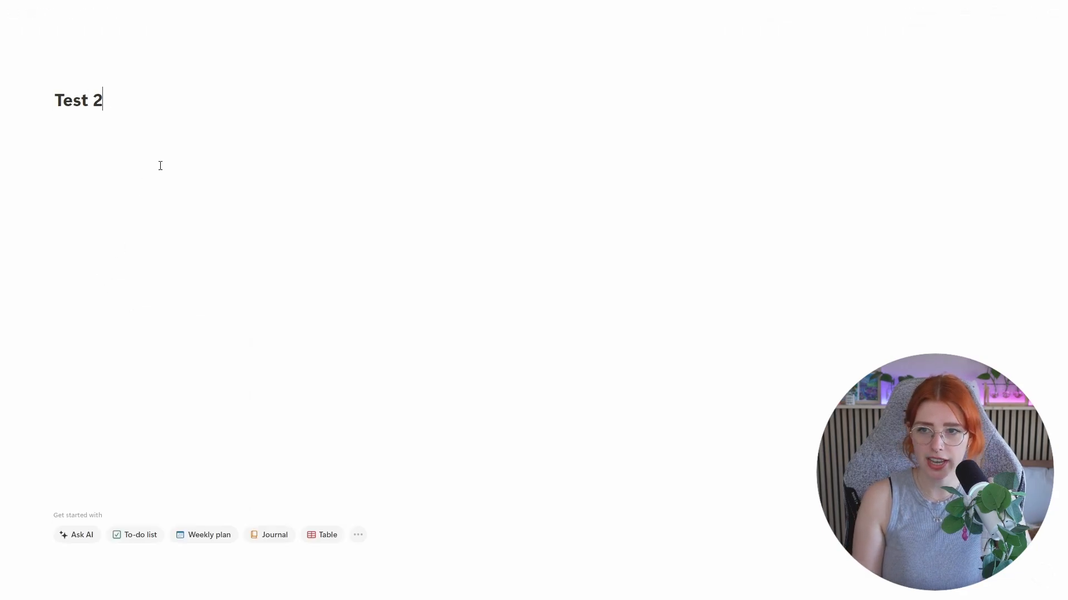
{"action": "key", "text": "BackSpace"}
{"action": "type", "text": "1"}
{"action": "left_click", "coordinate": [59, 12]}
Insert a second sub-page titled "test 2" below Test 1 and return to the Homepage.
{"action": "left_click", "coordinate": [65, 296]}
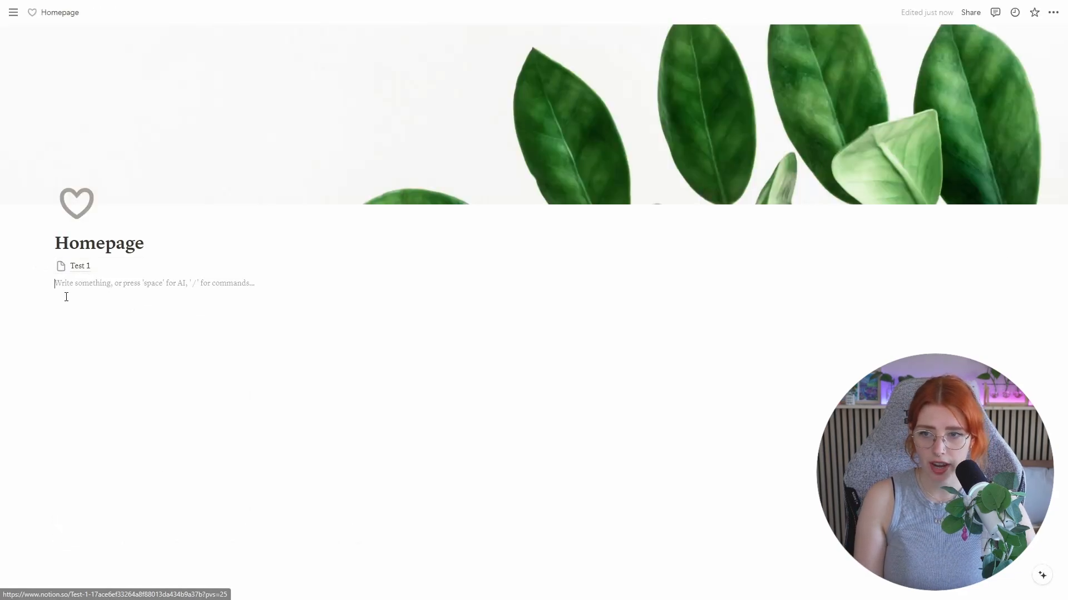
{"action": "type", "text": "/pa"}
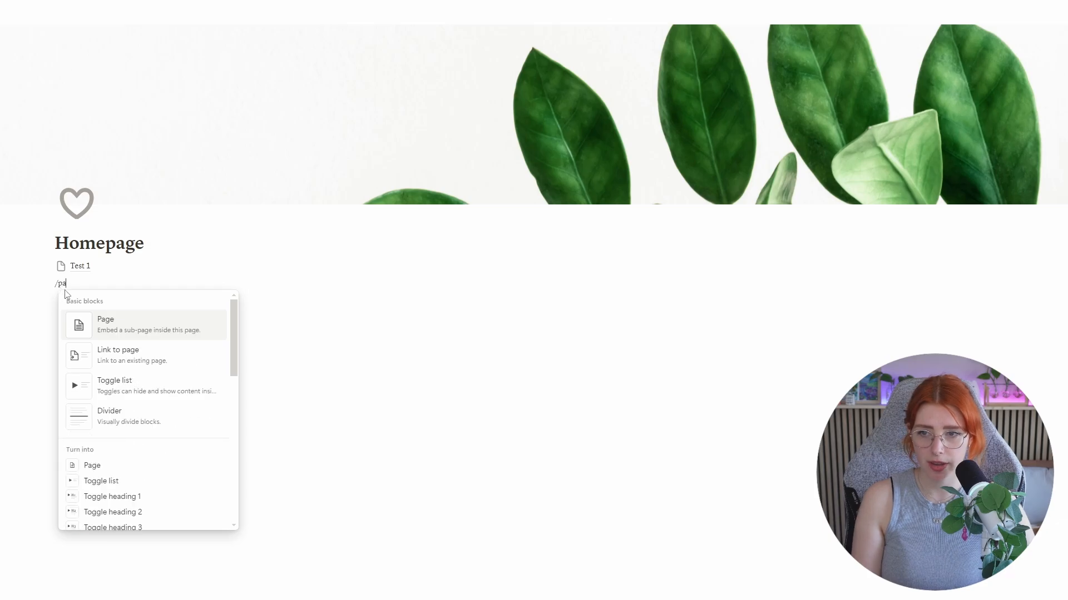
{"action": "left_click", "coordinate": [105, 317]}
{"action": "type", "text": "test 2"}
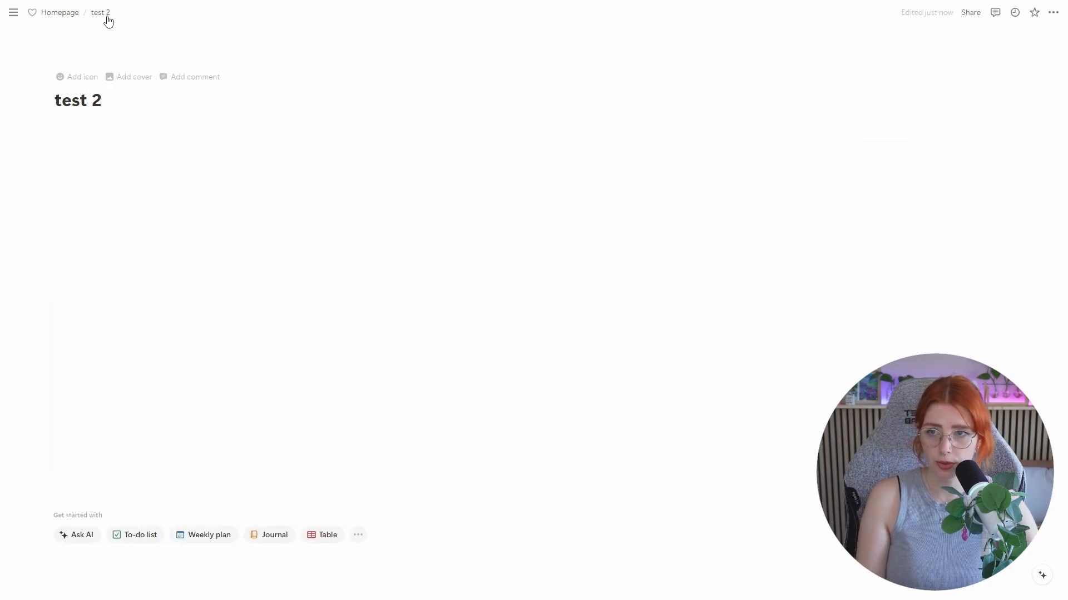
{"action": "left_click", "coordinate": [60, 13]}
Open the Test 1 sub-page and insert a link to the existing test 2 page in its body.
{"action": "left_click", "coordinate": [89, 274]}
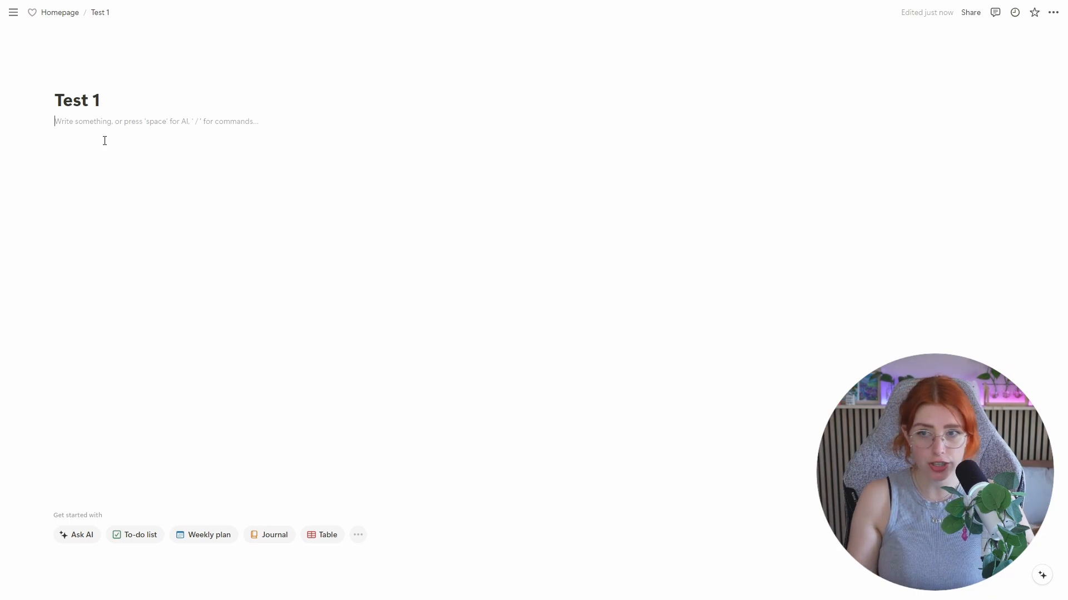
{"action": "type", "text": "/"}
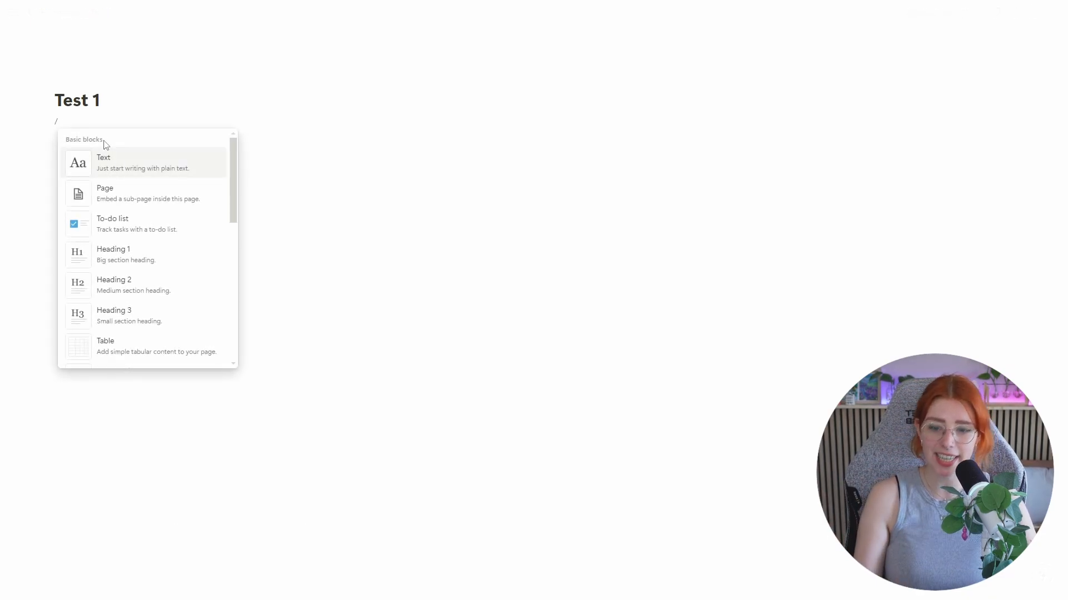
{"action": "scroll", "coordinate": [146, 323], "scroll_direction": "down", "scroll_amount": 3}
{"action": "scroll", "coordinate": [135, 274], "scroll_direction": "down", "scroll_amount": 3}
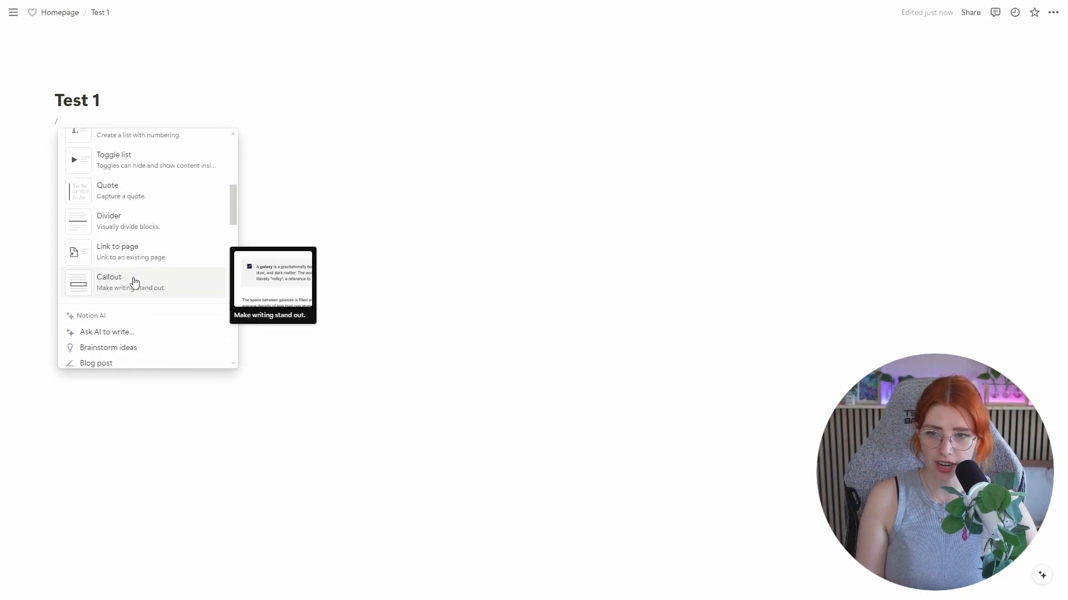
{"action": "left_click", "coordinate": [139, 245]}
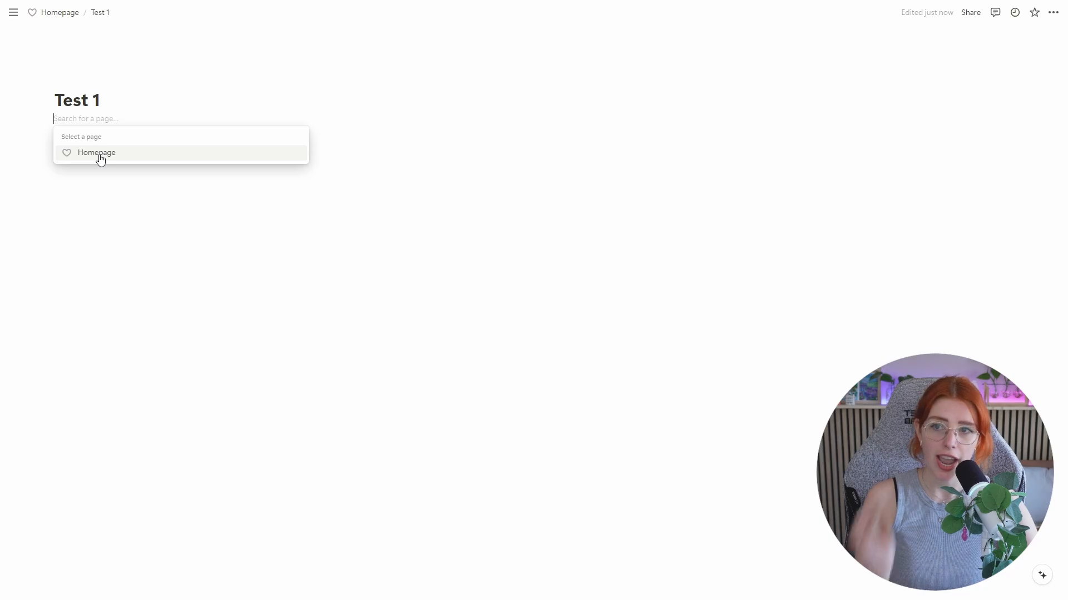
{"action": "type", "text": "test"}
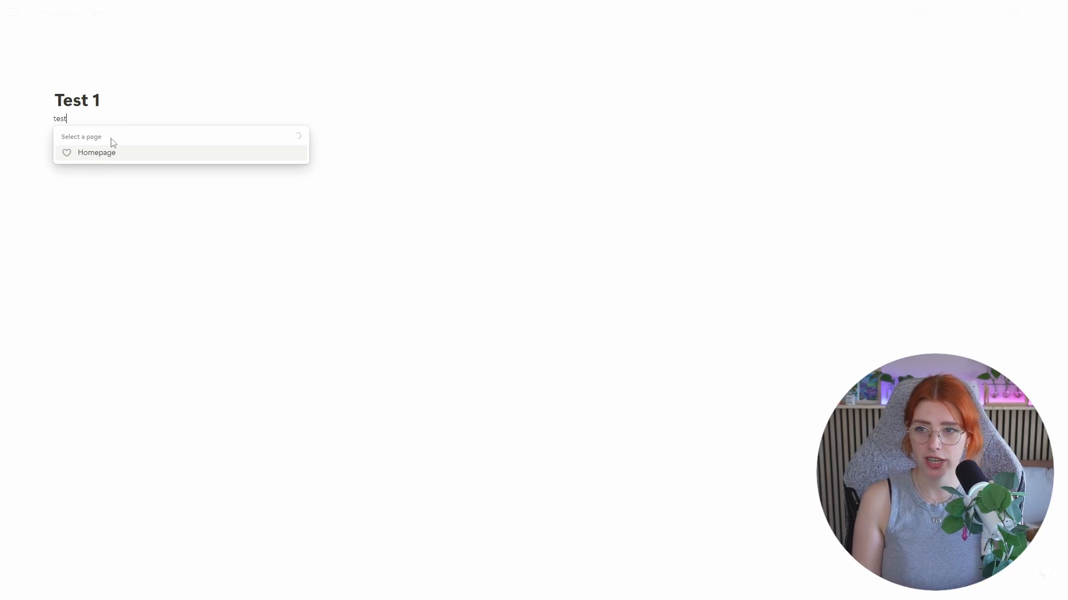
{"action": "left_click", "coordinate": [100, 182]}
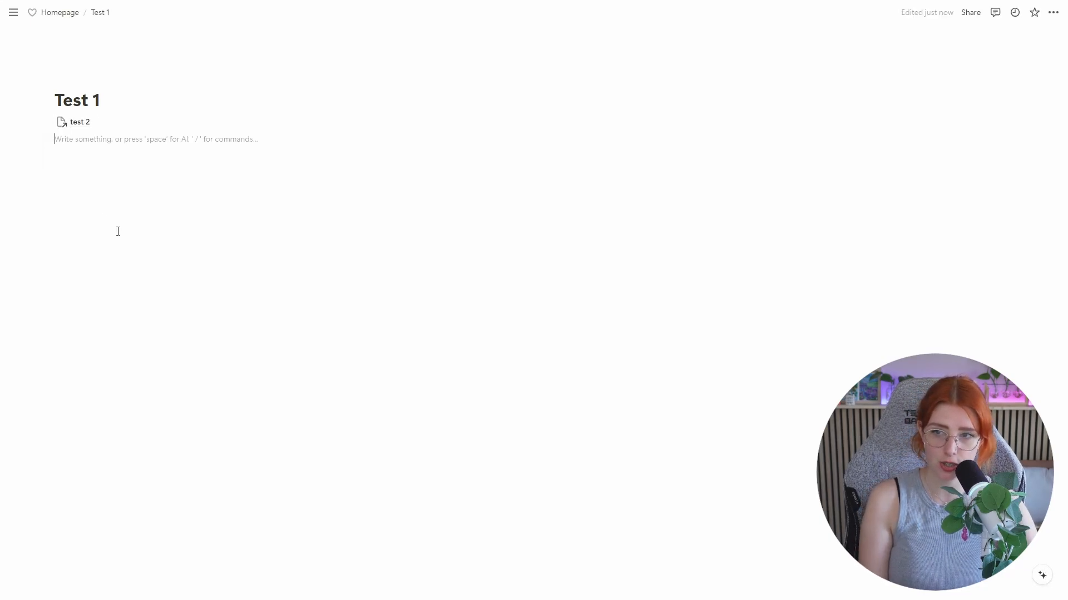
Follow the link to test 2, turn off its top-level page discussions, and change its backlinks display setting.
{"action": "left_click", "coordinate": [88, 121]}
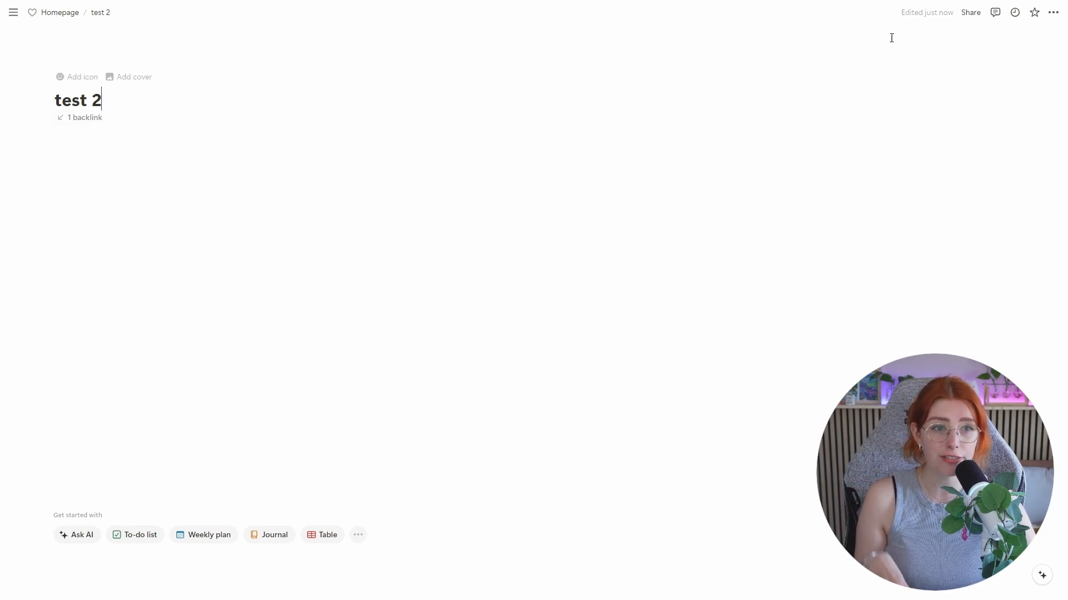
{"action": "left_click", "coordinate": [1053, 13]}
{"action": "left_click", "coordinate": [978, 160]}
{"action": "left_click", "coordinate": [1030, 71]}
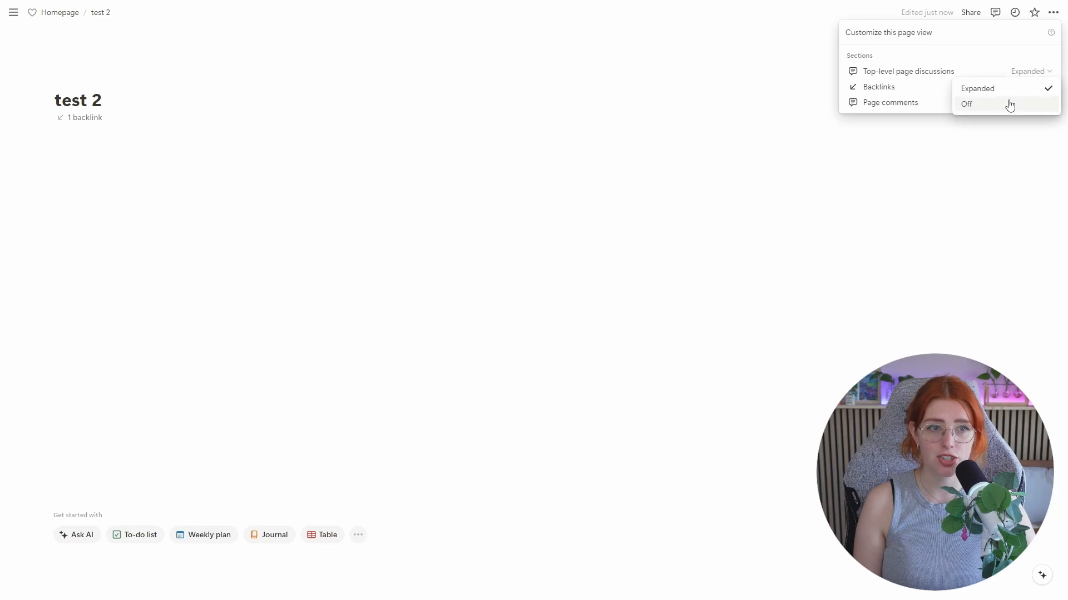
{"action": "left_click", "coordinate": [1009, 105]}
{"action": "left_click", "coordinate": [1012, 88]}
{"action": "left_click", "coordinate": [991, 119]}
{"action": "left_click", "coordinate": [70, 139]}
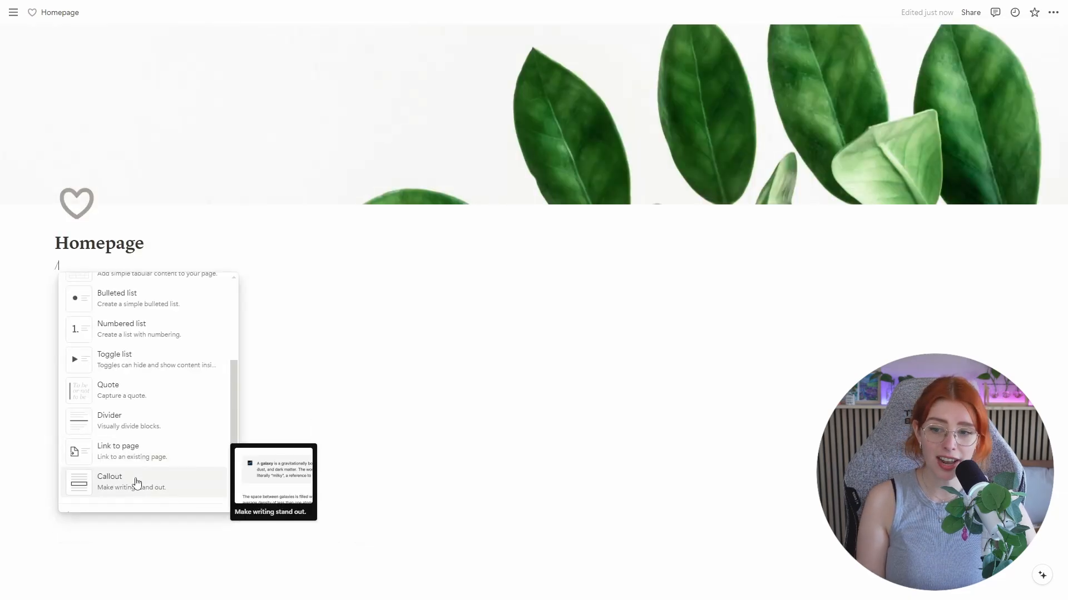
Insert a callout block into the Homepage body and look through the icons available for it.
{"action": "left_click", "coordinate": [136, 482]}
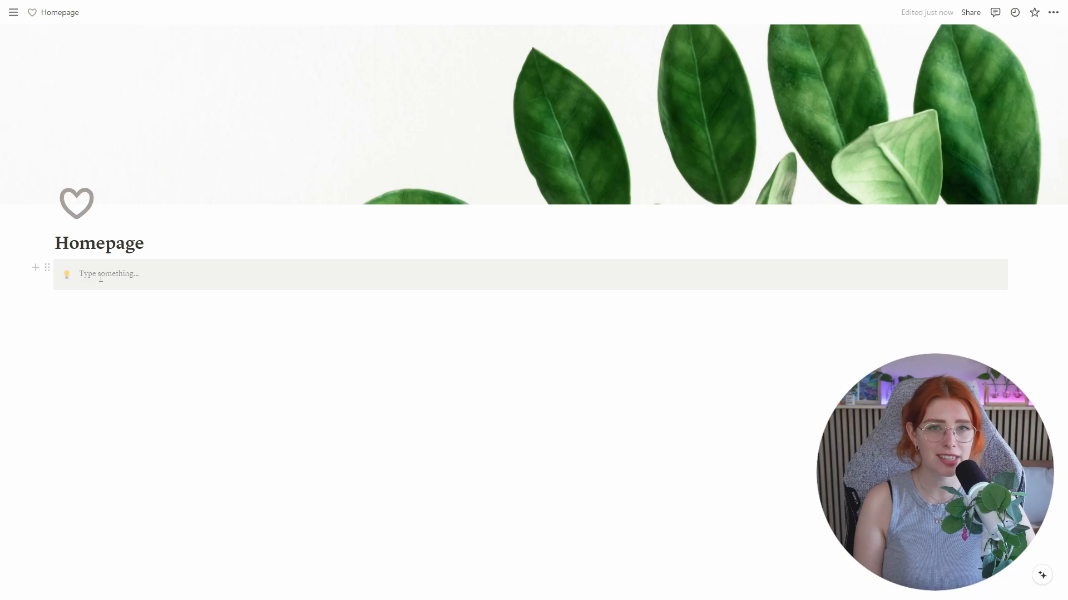
{"action": "left_click", "coordinate": [68, 276]}
{"action": "left_click", "coordinate": [56, 294]}
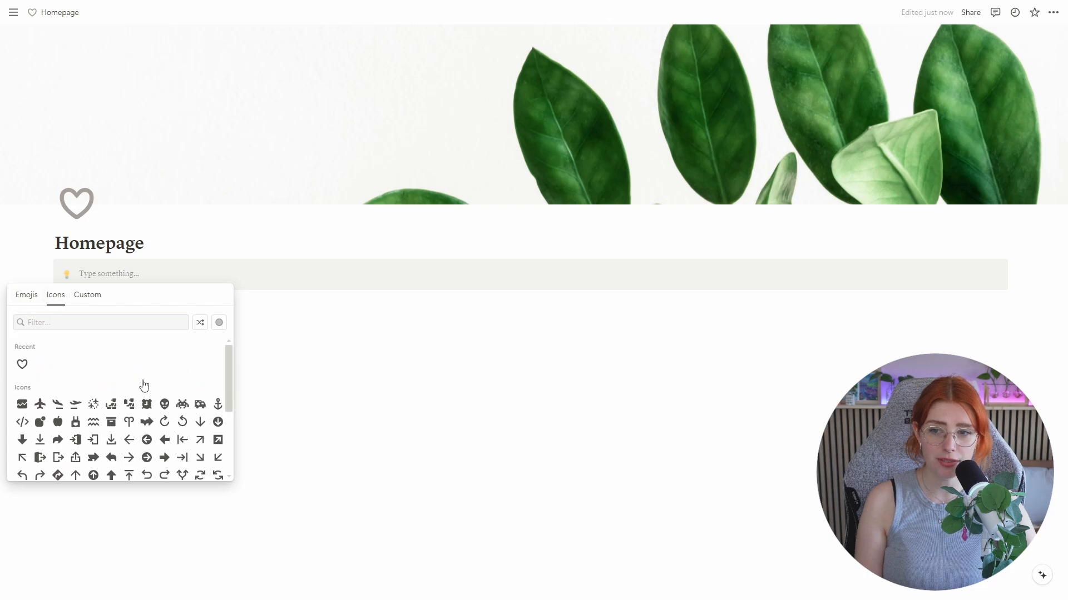
{"action": "left_click", "coordinate": [114, 269]}
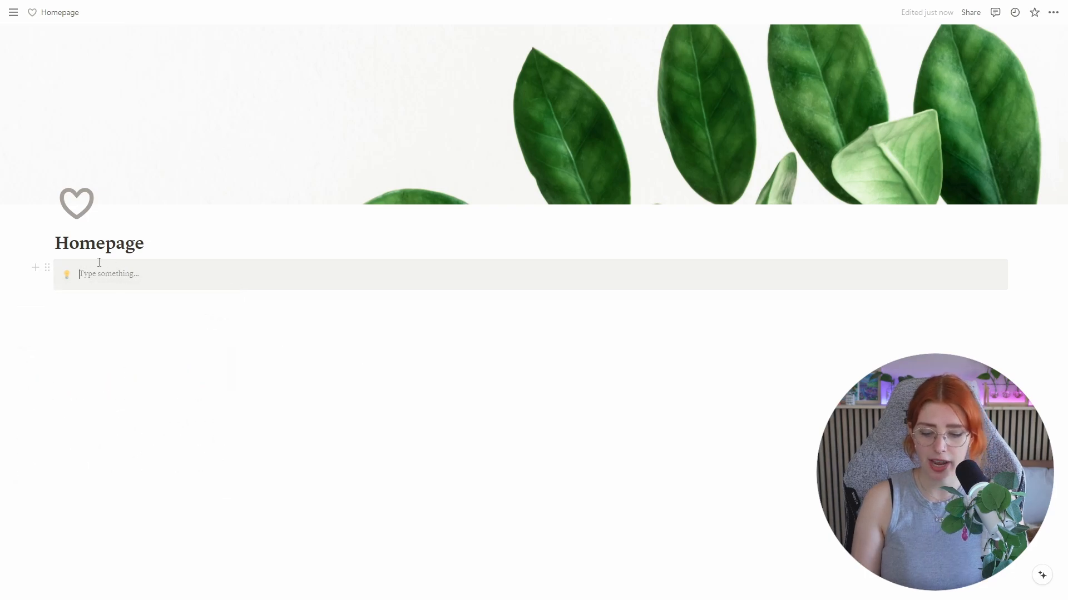
Enter "Hello" in the callout and format the text as bold and italic.
{"action": "type", "text": "Hello"}
{"action": "key", "text": "ctrl+a"}
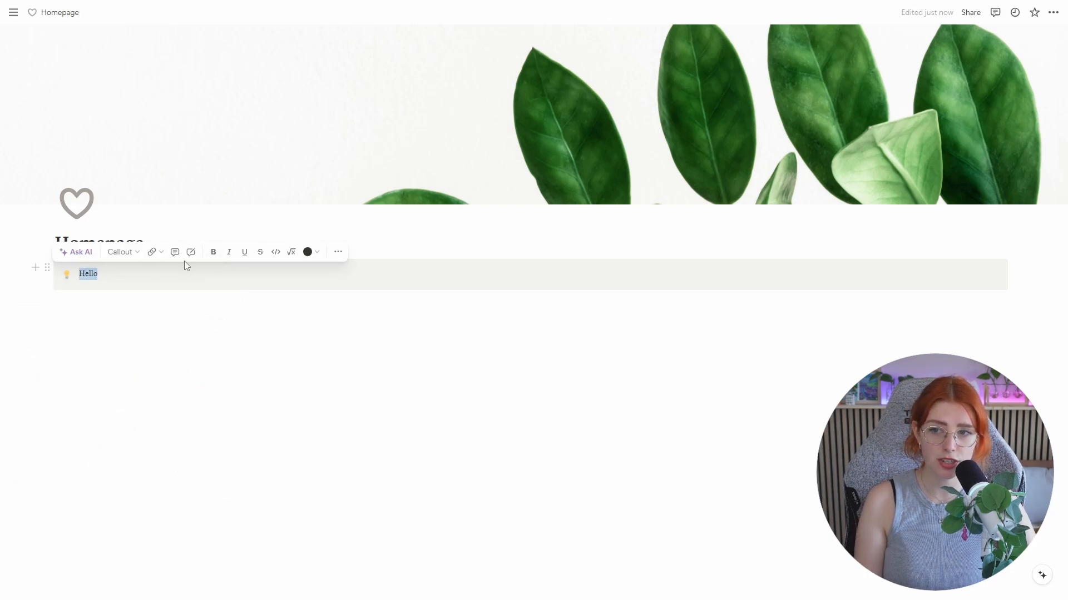
{"action": "left_click", "coordinate": [213, 253]}
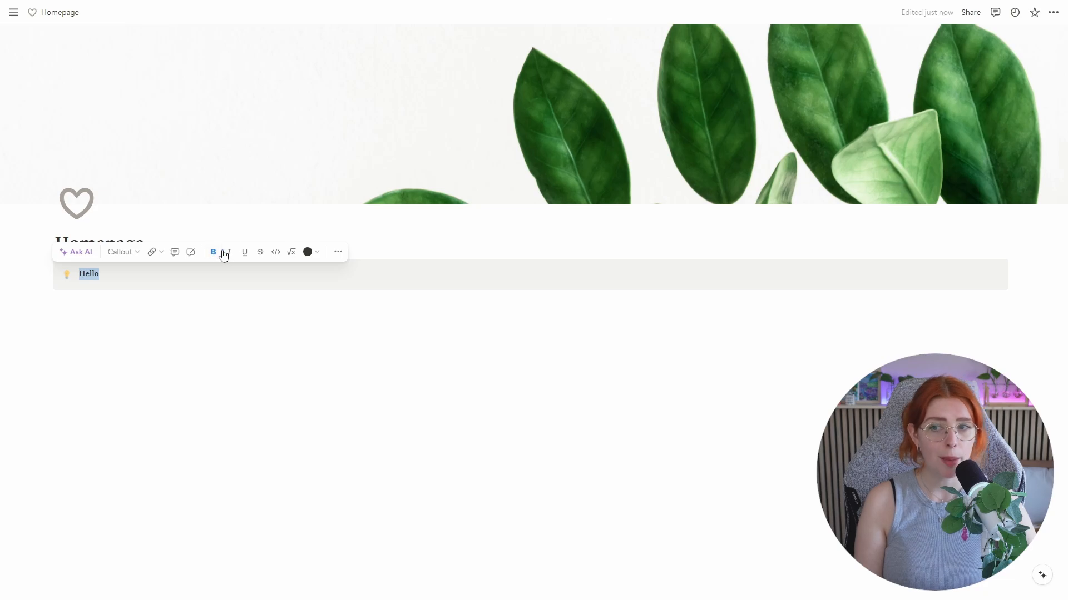
Give the Hello callout a green background.
{"action": "left_click", "coordinate": [47, 270]}
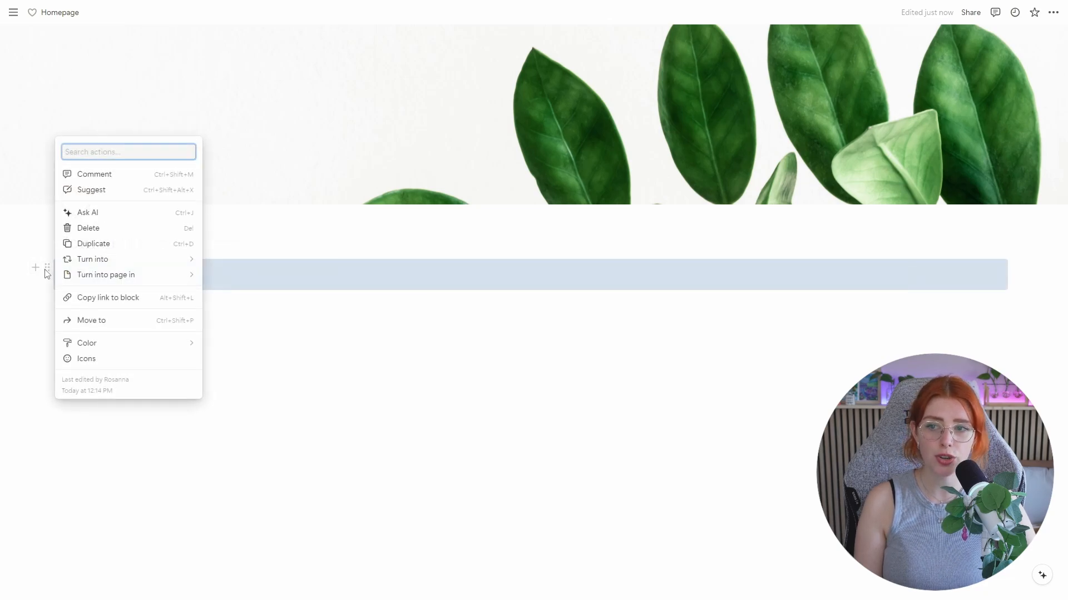
{"action": "mouse_move", "coordinate": [166, 341]}
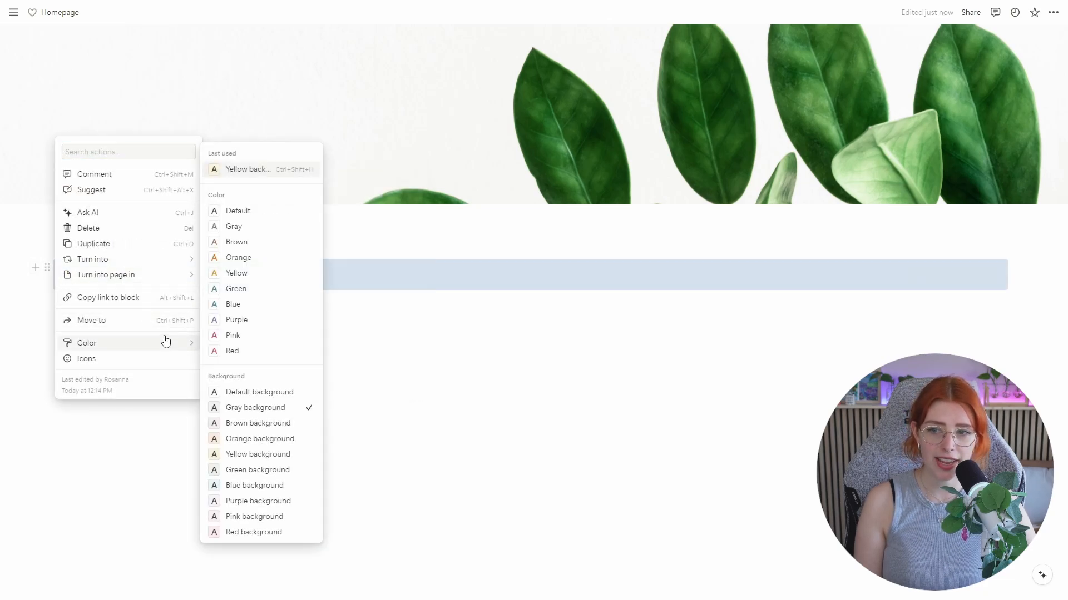
{"action": "left_click", "coordinate": [250, 470]}
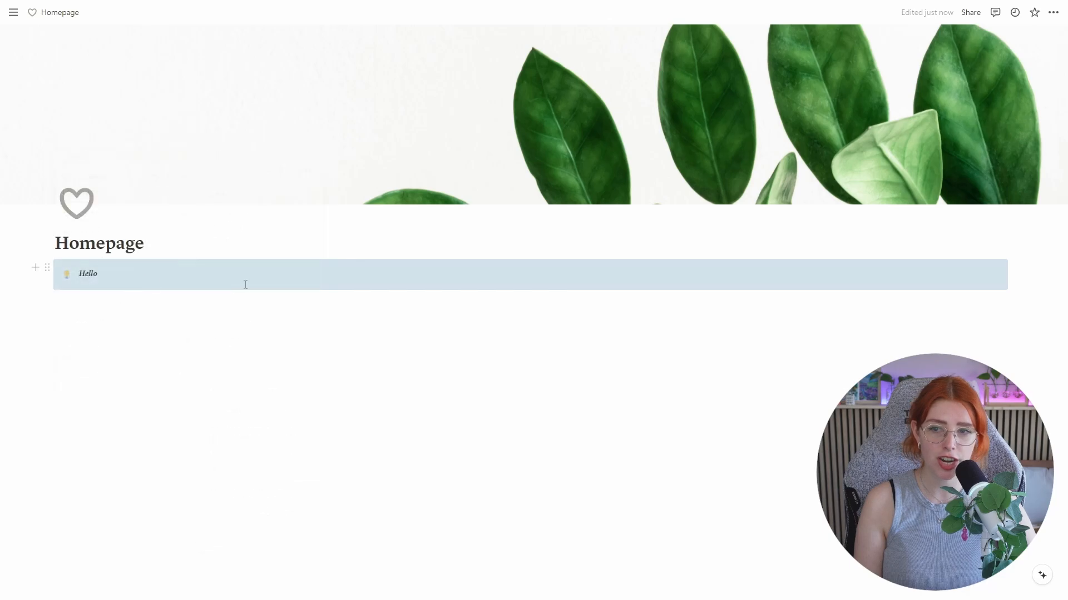
{"action": "left_click", "coordinate": [126, 381]}
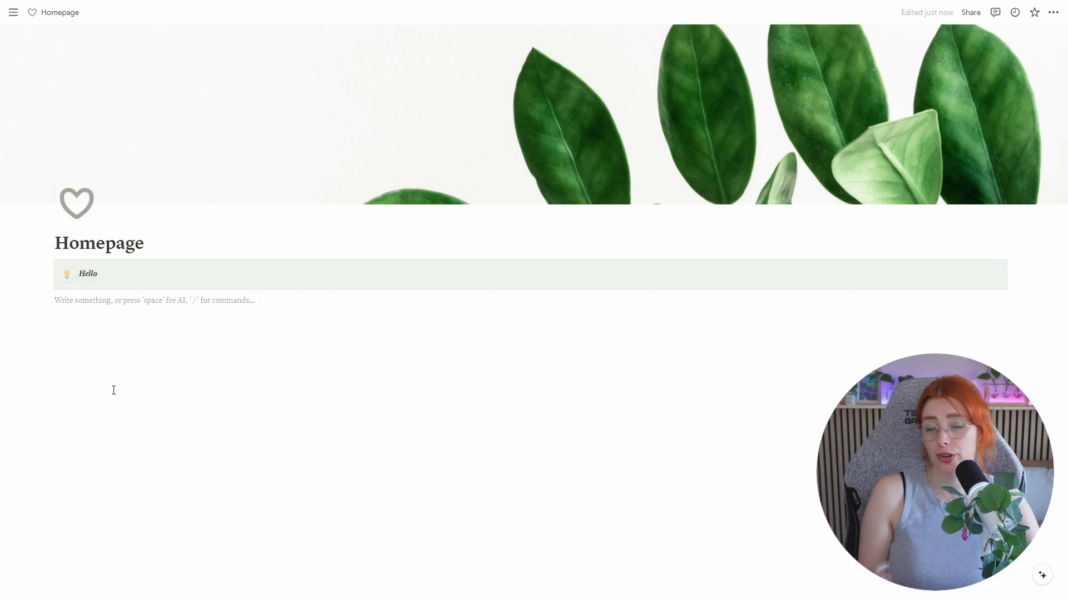
{"action": "left_click", "coordinate": [181, 272]}
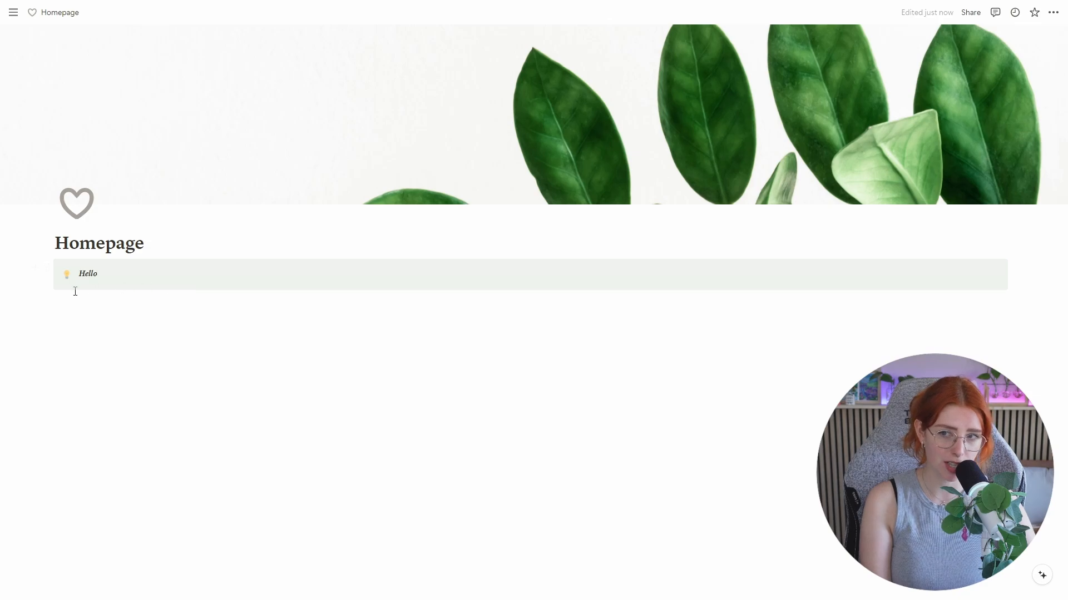
Browse the media, database, AI and advanced block types available for the Homepage, up to the column layouts and Mermaid code.
{"action": "type", "text": "/"}
{"action": "mouse_move", "coordinate": [118, 357]}
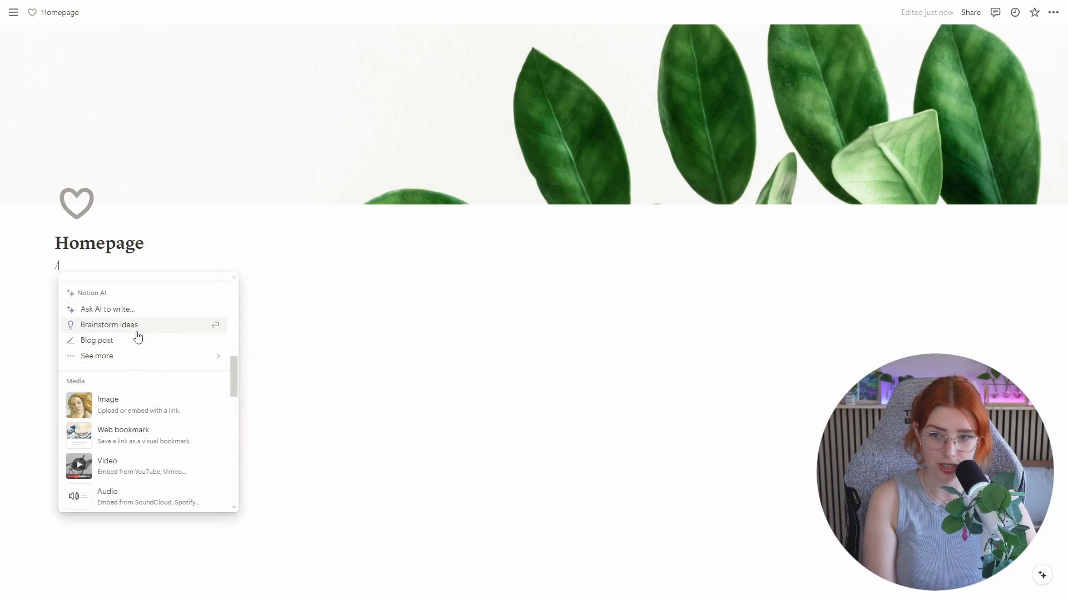
{"action": "scroll", "coordinate": [137, 328], "scroll_direction": "down", "scroll_amount": 1}
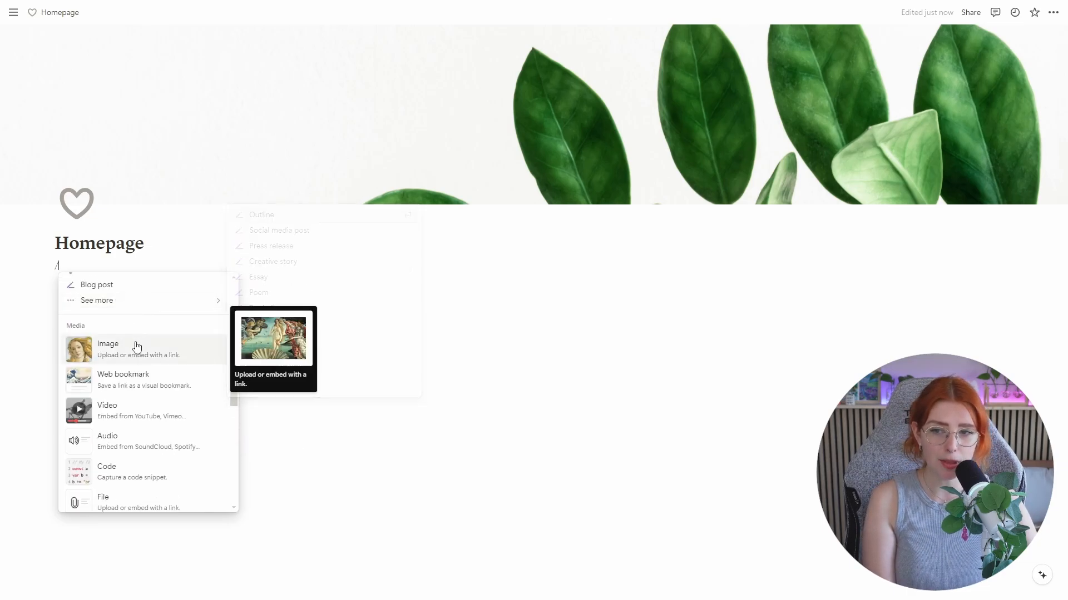
{"action": "scroll", "coordinate": [164, 346], "scroll_direction": "down", "scroll_amount": 1}
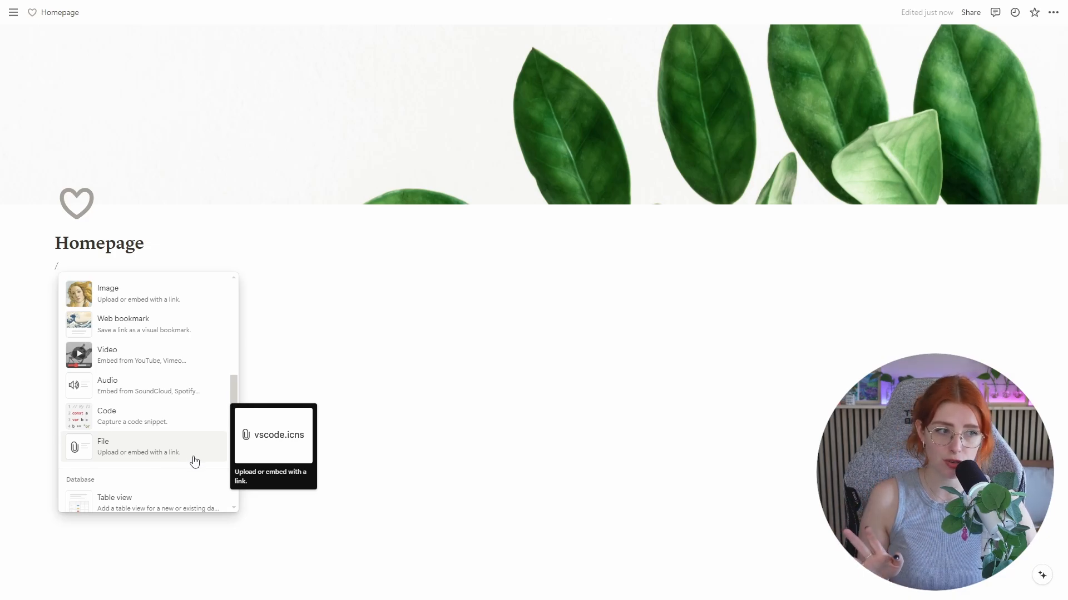
{"action": "scroll", "coordinate": [195, 389], "scroll_direction": "down", "scroll_amount": 8}
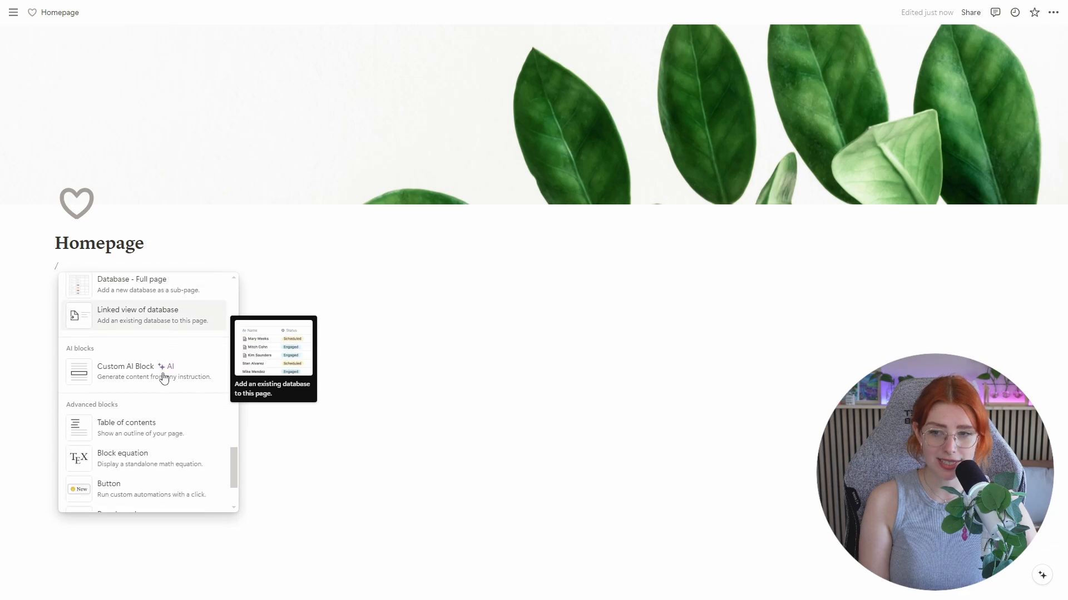
{"action": "scroll", "coordinate": [165, 381], "scroll_direction": "down", "scroll_amount": 3}
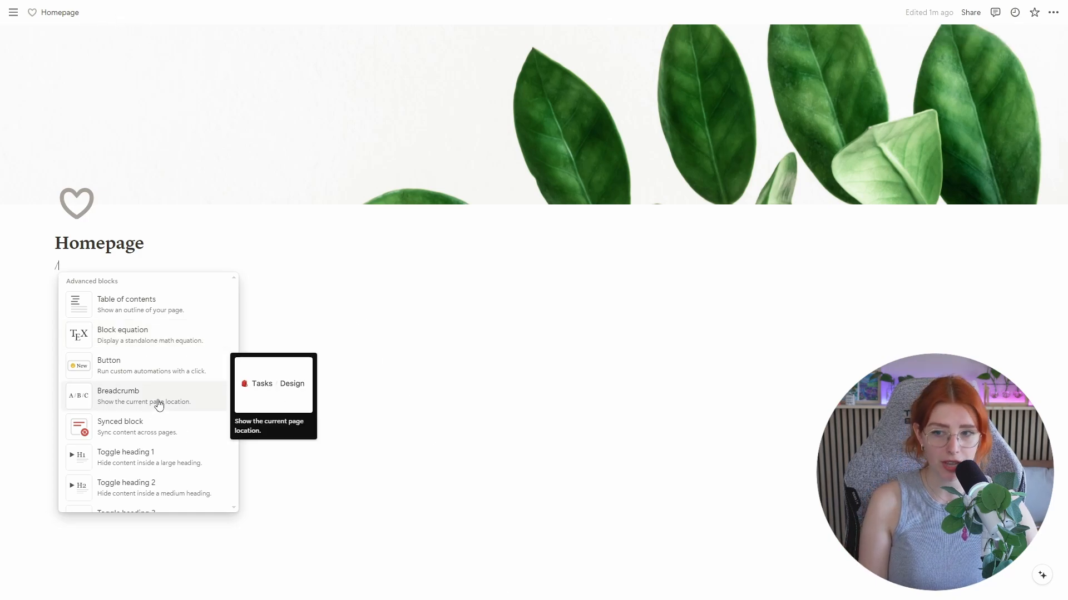
{"action": "scroll", "coordinate": [157, 409], "scroll_direction": "down", "scroll_amount": 1}
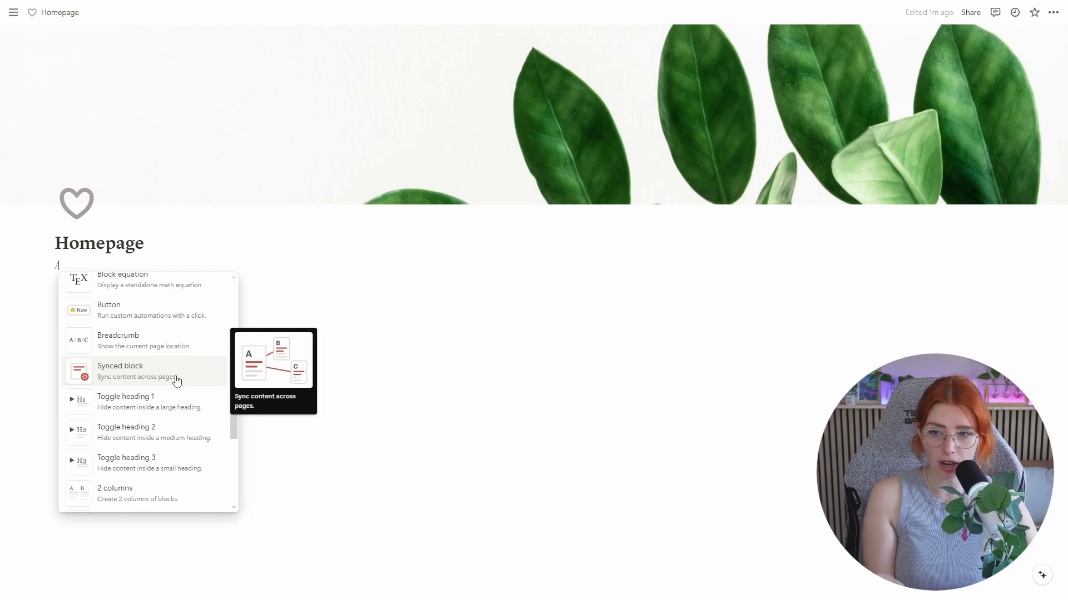
{"action": "scroll", "coordinate": [184, 373], "scroll_direction": "down", "scroll_amount": 1}
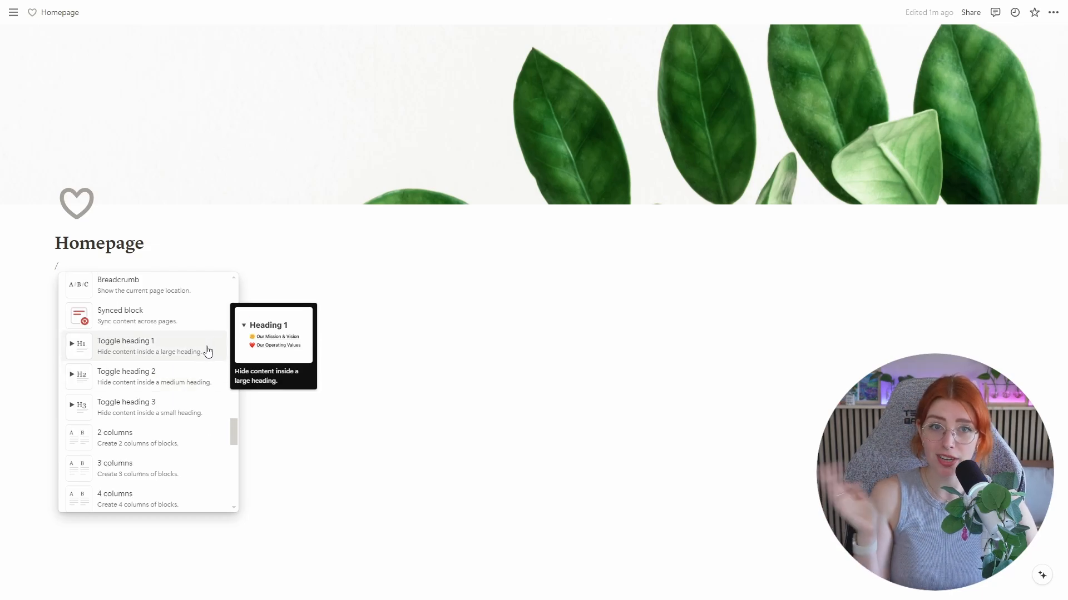
{"action": "scroll", "coordinate": [210, 353], "scroll_direction": "down", "scroll_amount": 2}
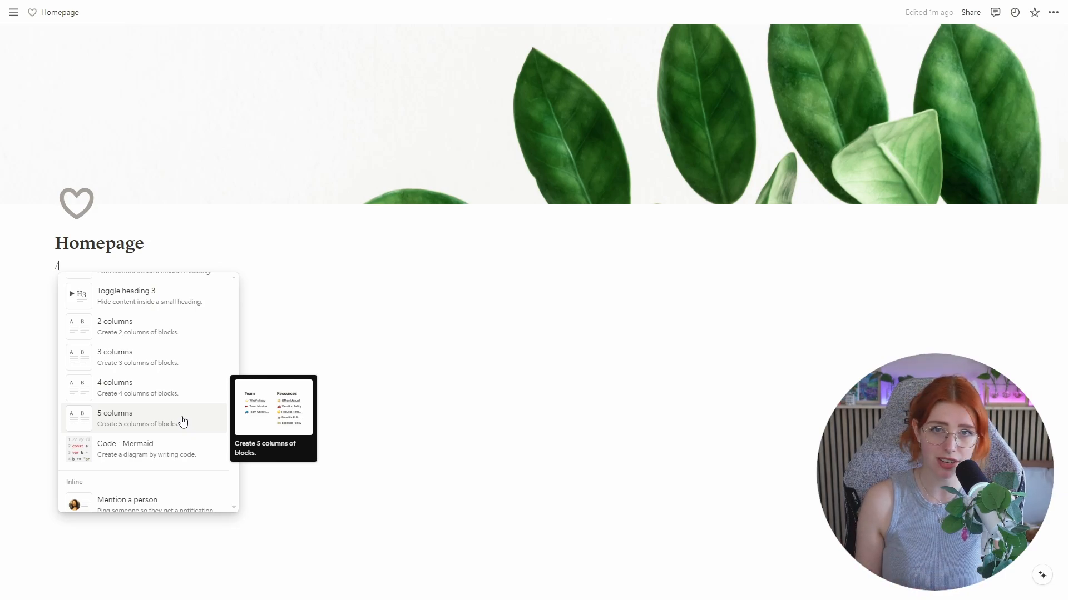
{"action": "scroll", "coordinate": [184, 421], "scroll_direction": "down", "scroll_amount": 1}
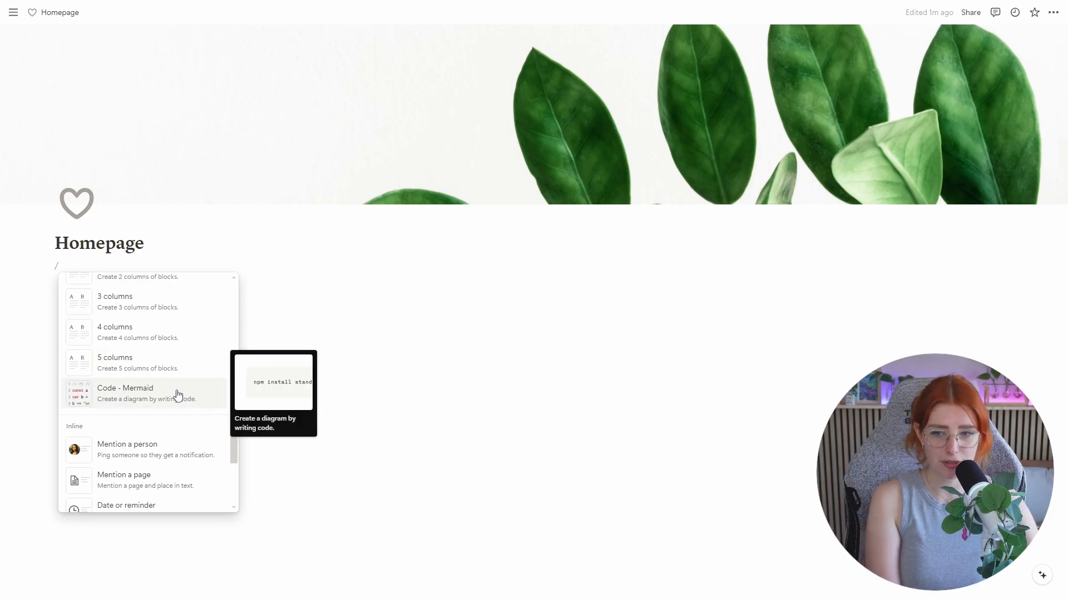
Examine the inline and embed block types, such as mentions, reminders, Google Drive and PDF, and close the block list.
{"action": "scroll", "coordinate": [193, 391], "scroll_direction": "down", "scroll_amount": 2}
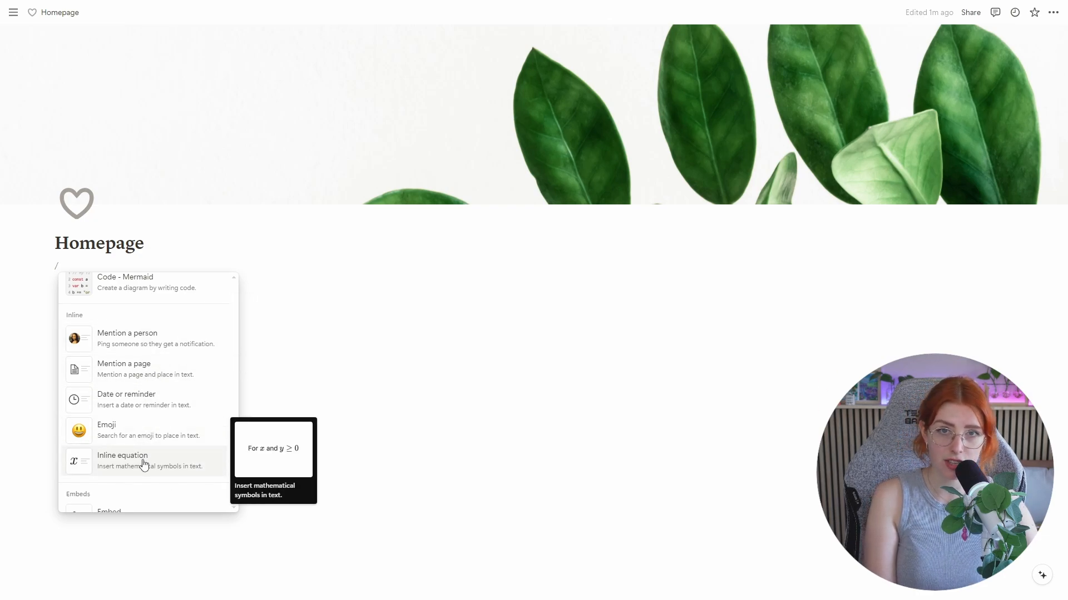
{"action": "scroll", "coordinate": [150, 399], "scroll_direction": "down", "scroll_amount": 3}
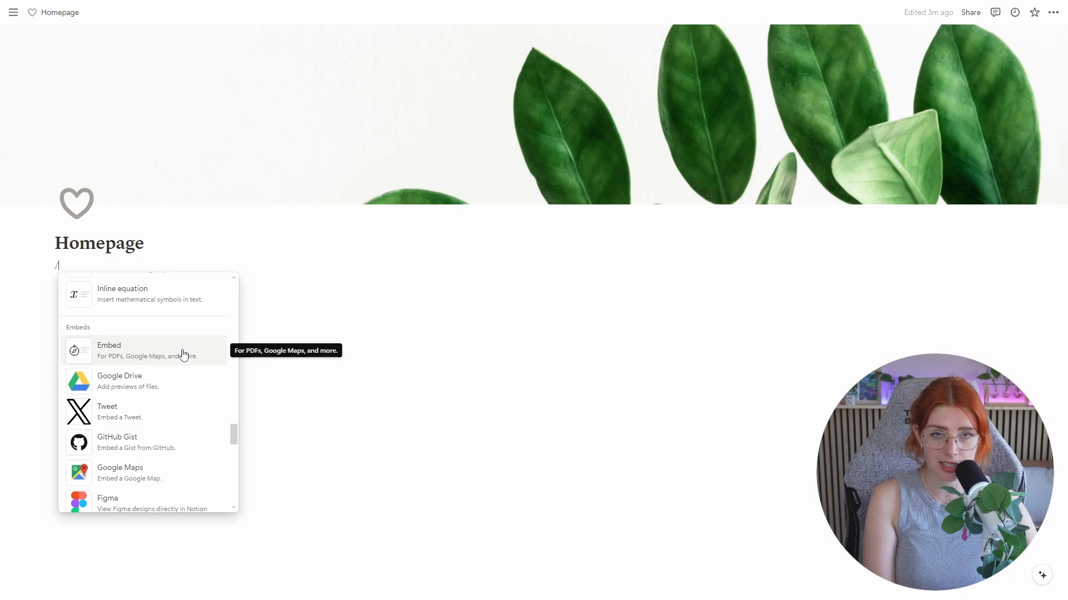
{"action": "scroll", "coordinate": [184, 354], "scroll_direction": "down", "scroll_amount": 1}
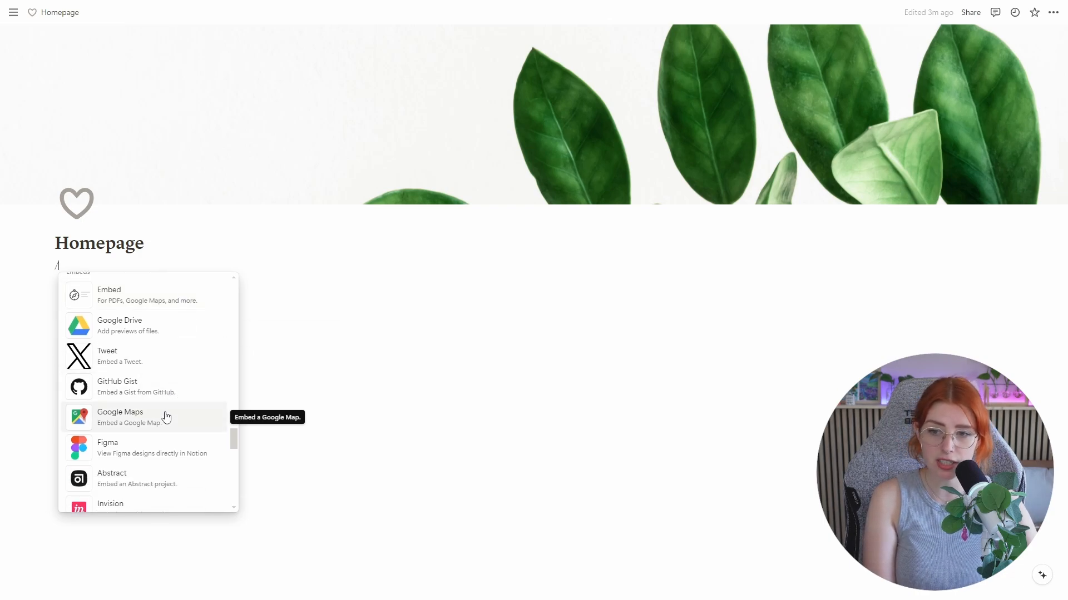
{"action": "scroll", "coordinate": [164, 426], "scroll_direction": "down", "scroll_amount": 4}
{"action": "scroll", "coordinate": [159, 389], "scroll_direction": "down", "scroll_amount": 5}
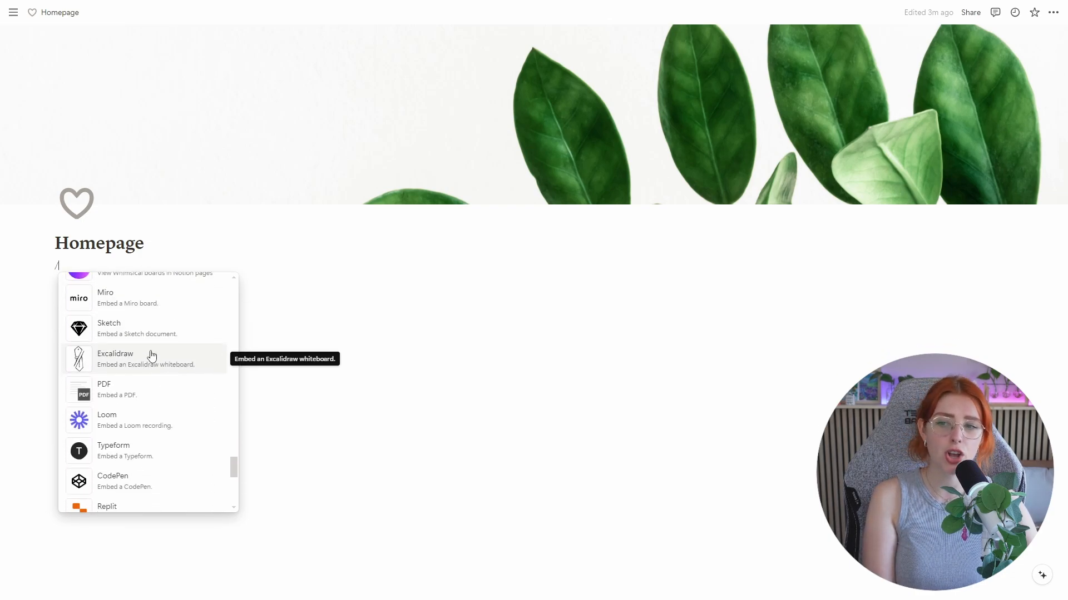
{"action": "scroll", "coordinate": [148, 435], "scroll_direction": "up", "scroll_amount": 10}
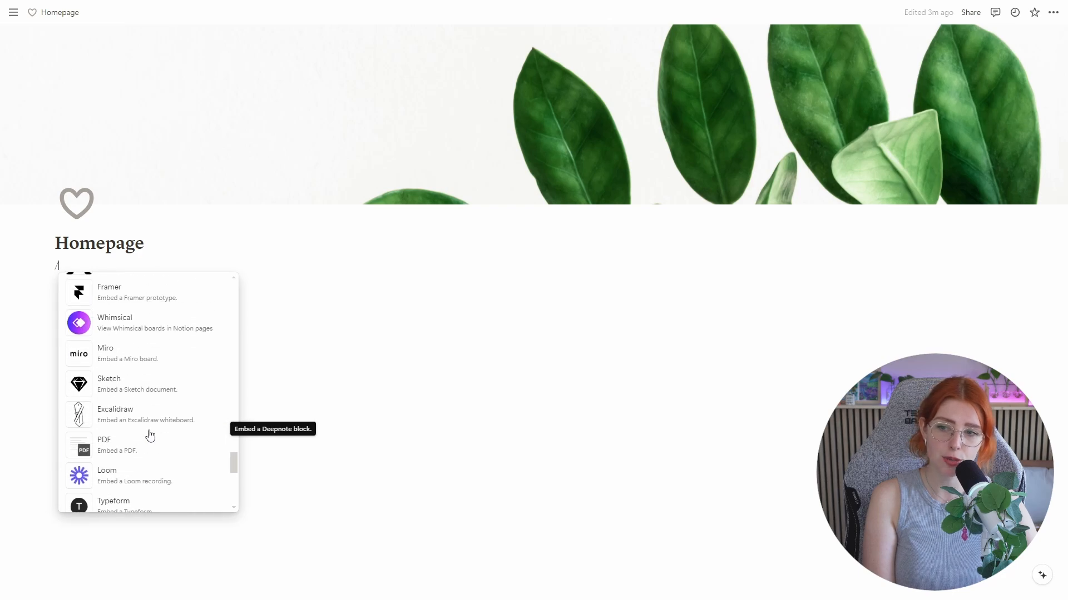
{"action": "scroll", "coordinate": [150, 435], "scroll_direction": "up", "scroll_amount": 2}
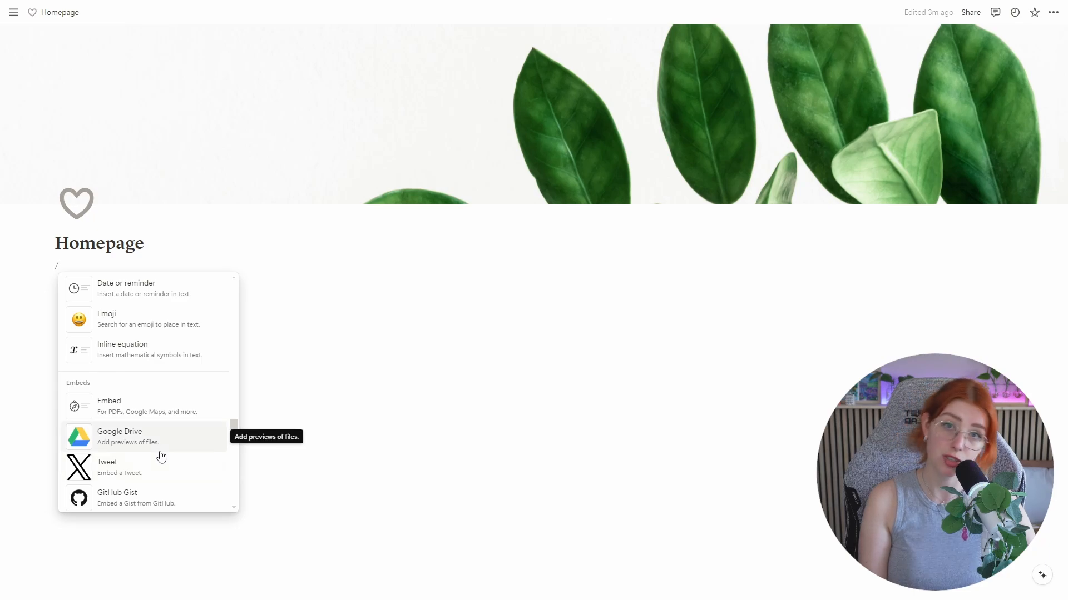
{"action": "scroll", "coordinate": [166, 461], "scroll_direction": "up", "scroll_amount": 4}
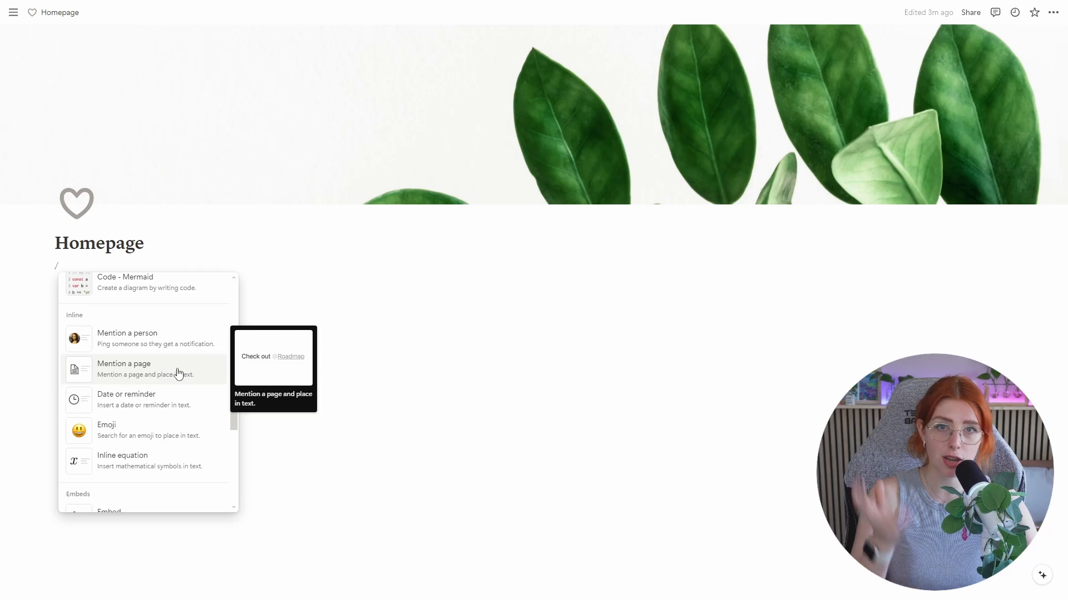
{"action": "scroll", "coordinate": [178, 370], "scroll_direction": "up", "scroll_amount": 2}
{"action": "scroll", "coordinate": [178, 369], "scroll_direction": "up", "scroll_amount": 20}
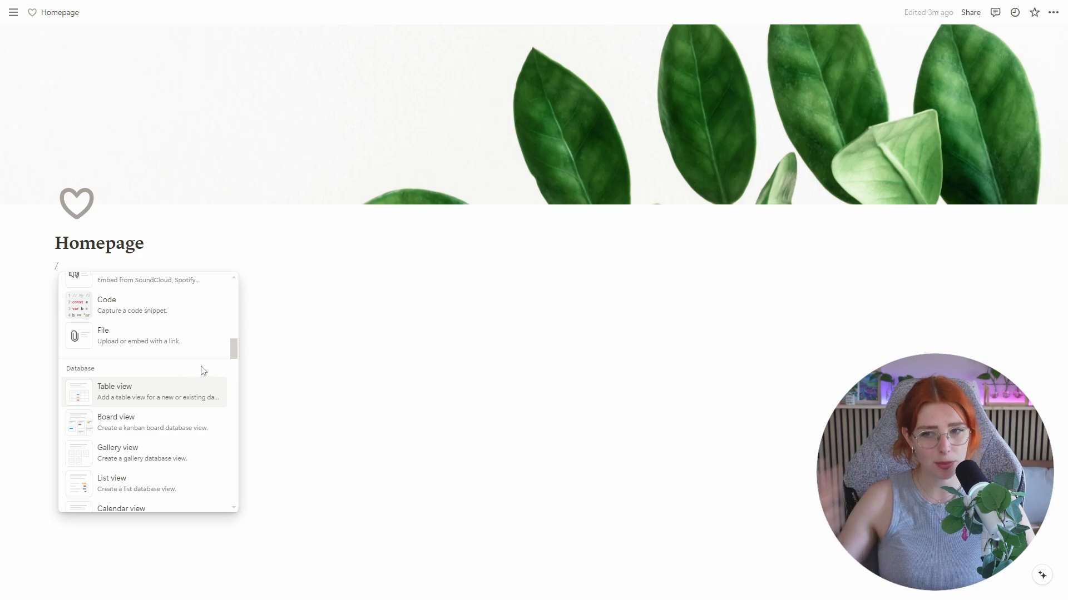
{"action": "left_click", "coordinate": [344, 405]}
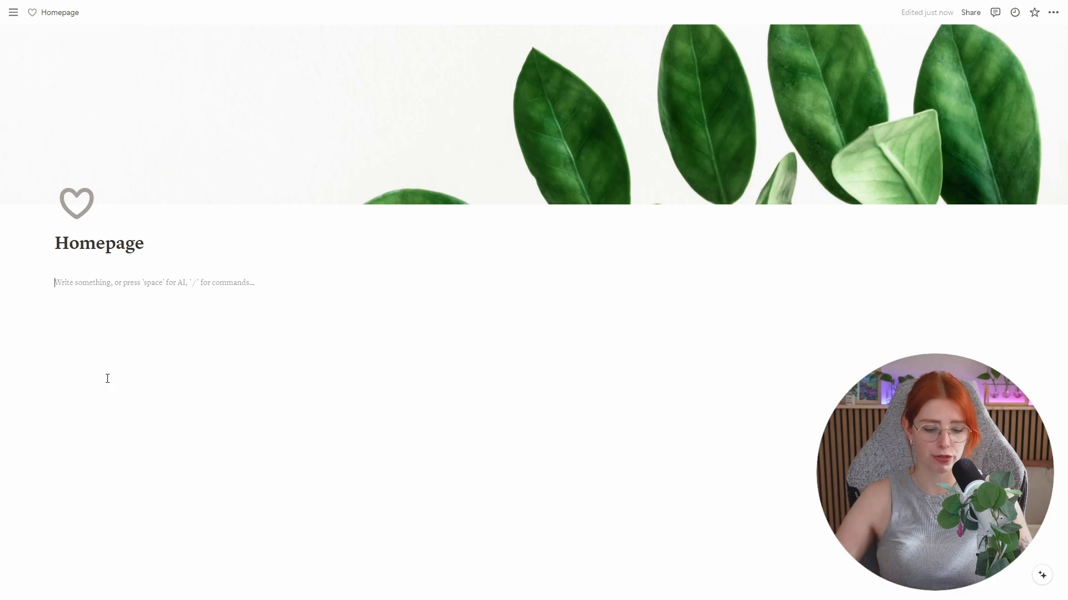
Review the available database views and insert an inline database into the Homepage body.
{"action": "type", "text": "/"}
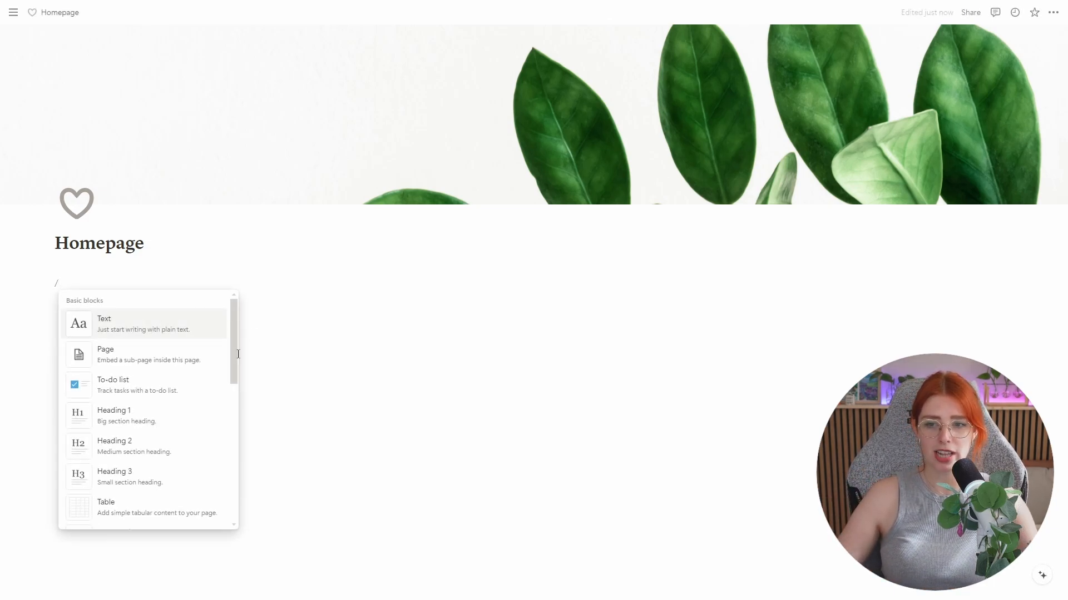
{"action": "scroll", "coordinate": [167, 381], "scroll_direction": "down", "scroll_amount": 1}
{"action": "scroll", "coordinate": [166, 383], "scroll_direction": "down", "scroll_amount": 10}
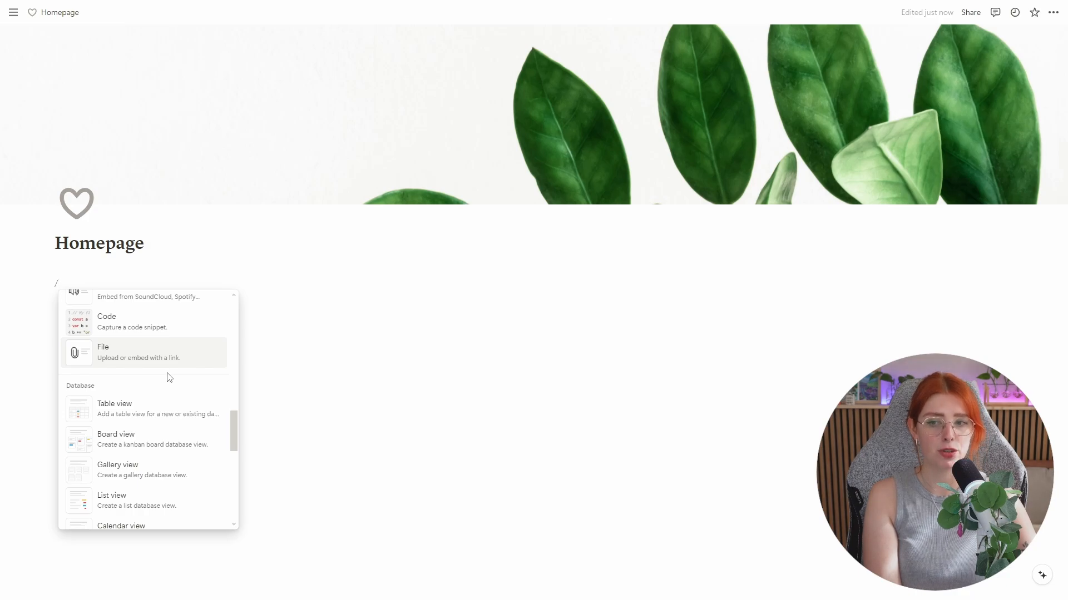
{"action": "scroll", "coordinate": [168, 377], "scroll_direction": "down", "scroll_amount": 1}
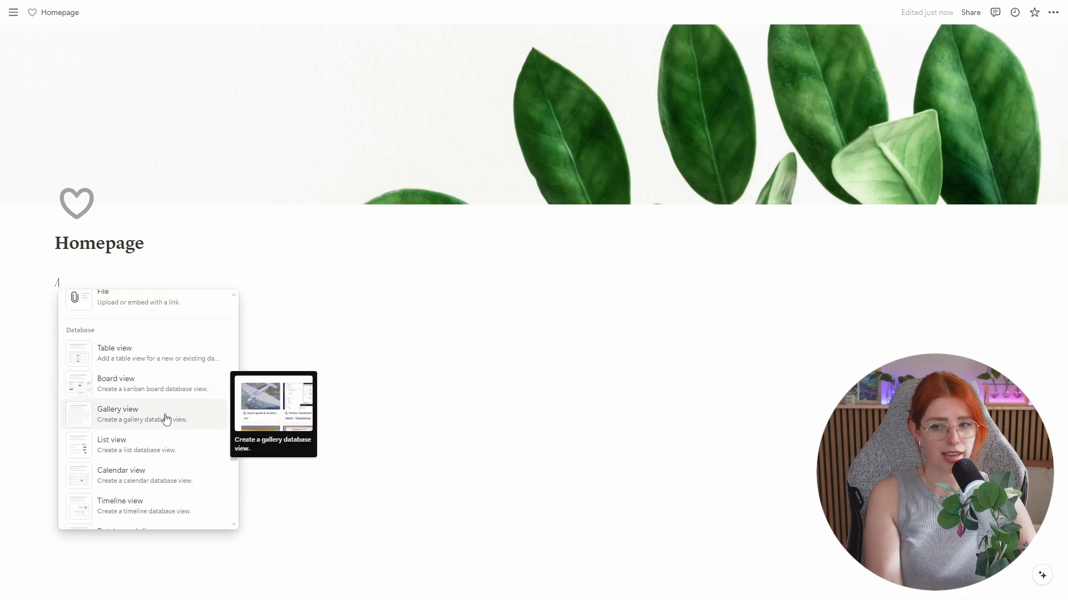
{"action": "scroll", "coordinate": [164, 414], "scroll_direction": "down", "scroll_amount": 1}
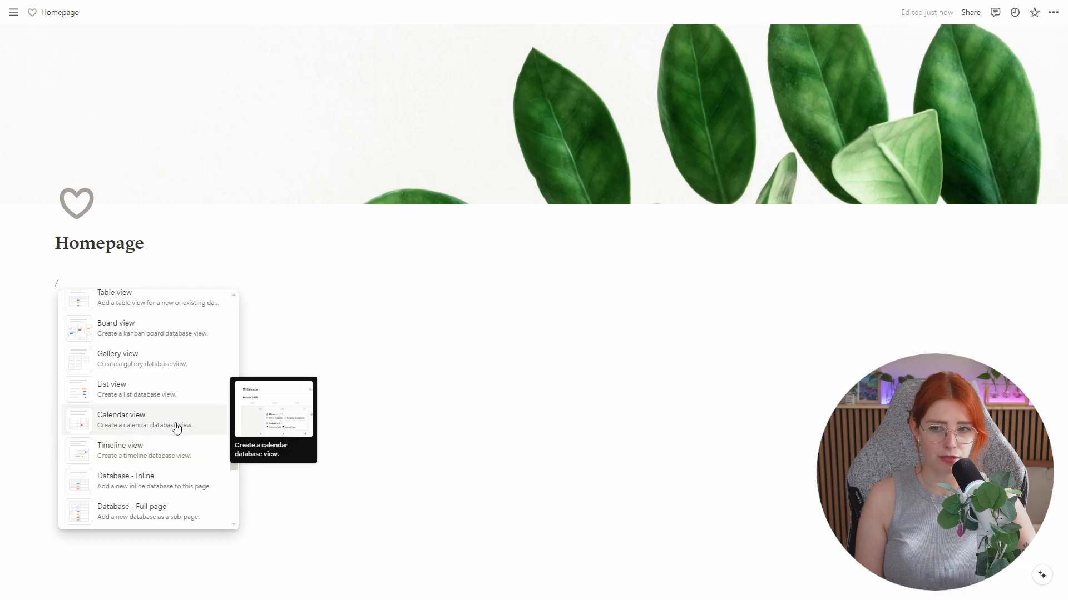
{"action": "scroll", "coordinate": [149, 417], "scroll_direction": "up", "scroll_amount": 2}
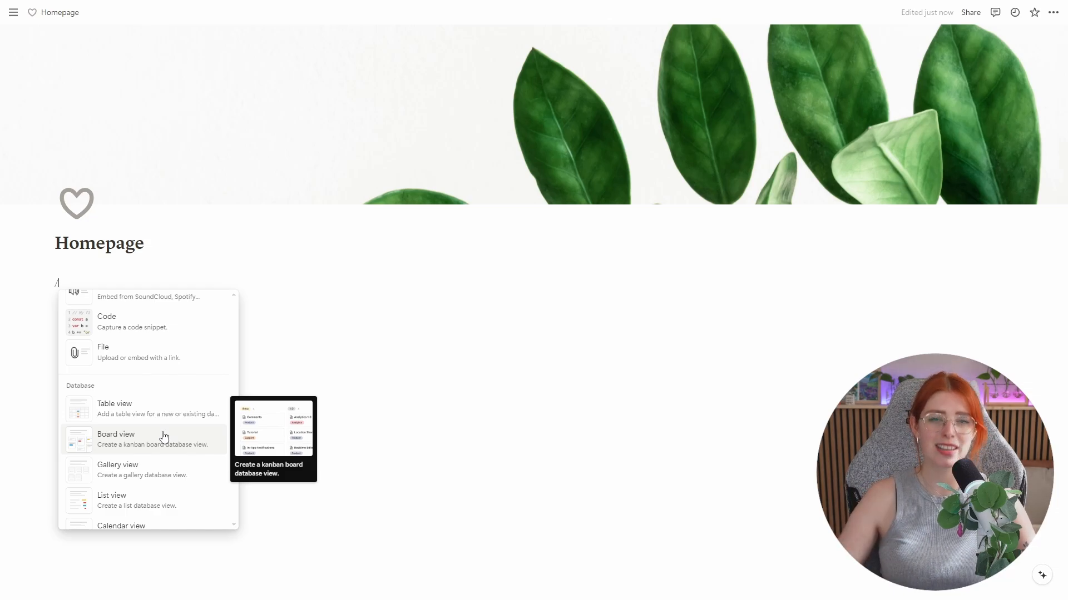
{"action": "scroll", "coordinate": [130, 454], "scroll_direction": "down", "scroll_amount": 2}
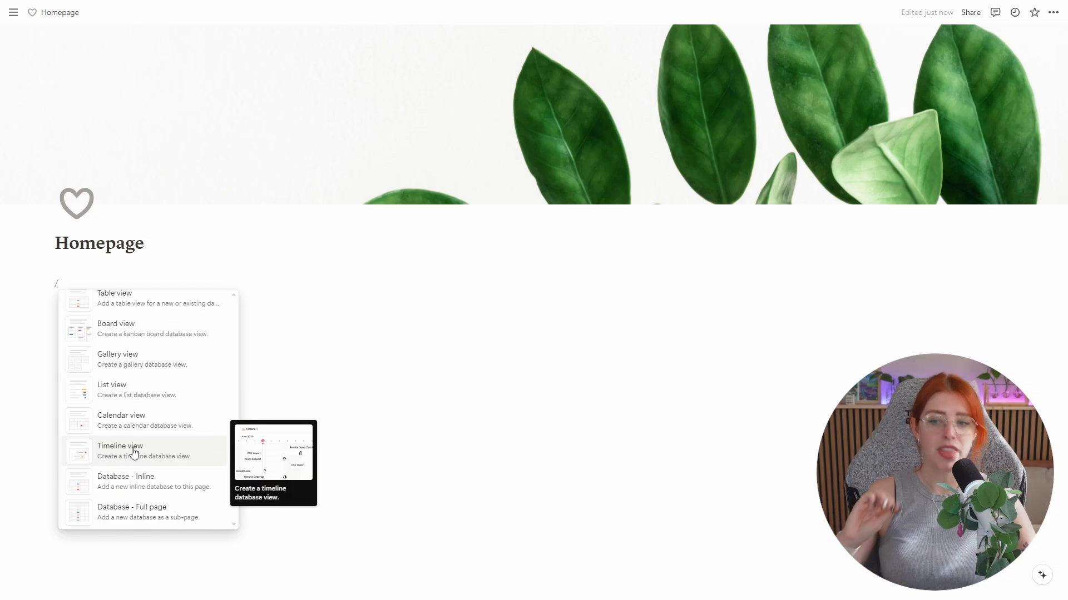
{"action": "scroll", "coordinate": [133, 452], "scroll_direction": "down", "scroll_amount": 1}
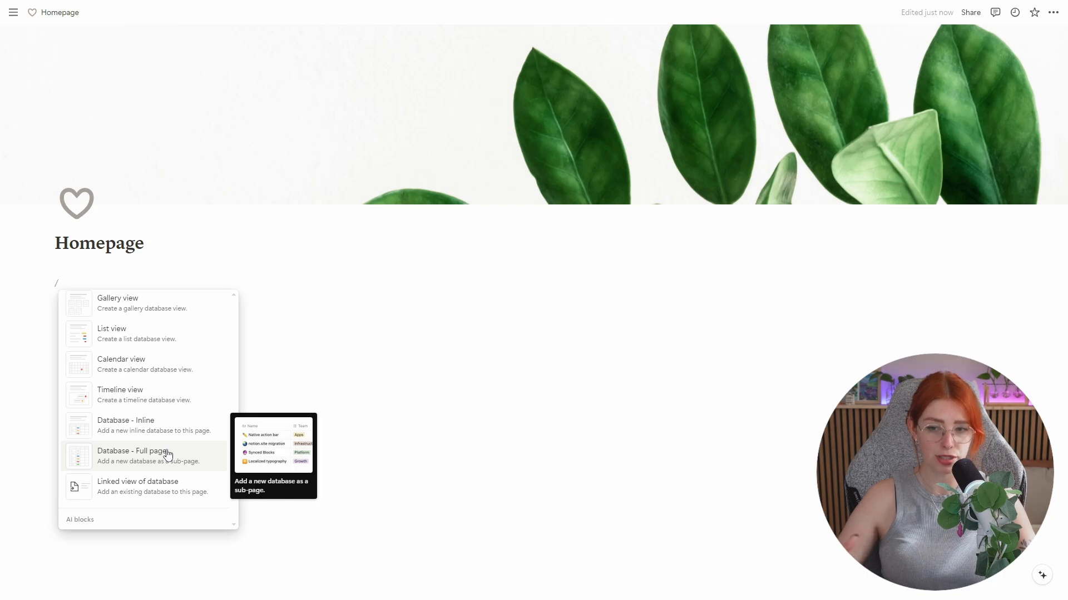
{"action": "left_click", "coordinate": [173, 433]}
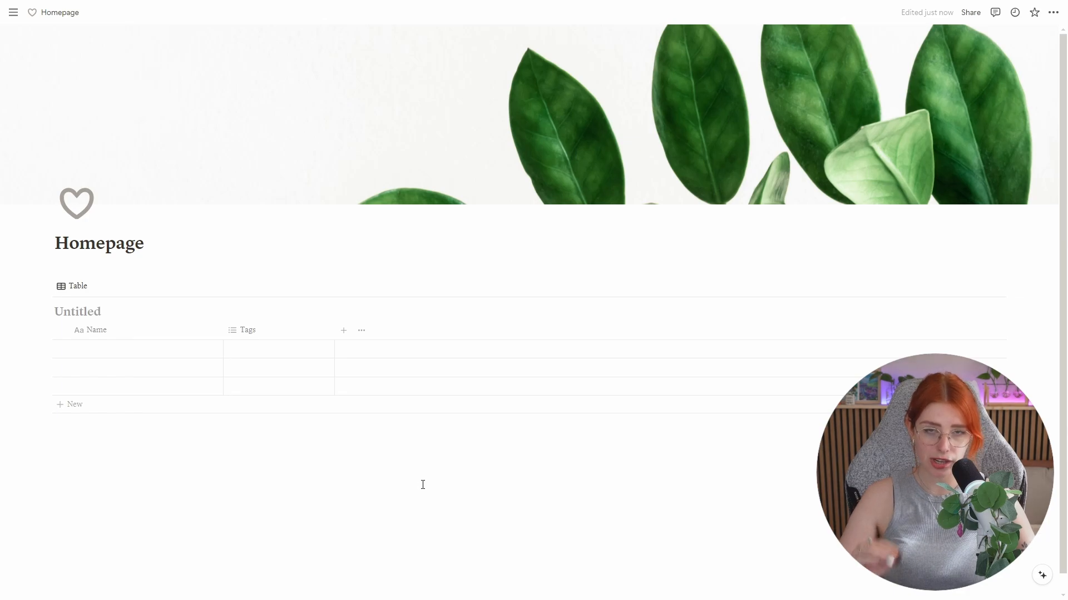
Add a full-page database below the inline database and return to the Homepage.
{"action": "left_click", "coordinate": [215, 461]}
{"action": "type", "text": "/"}
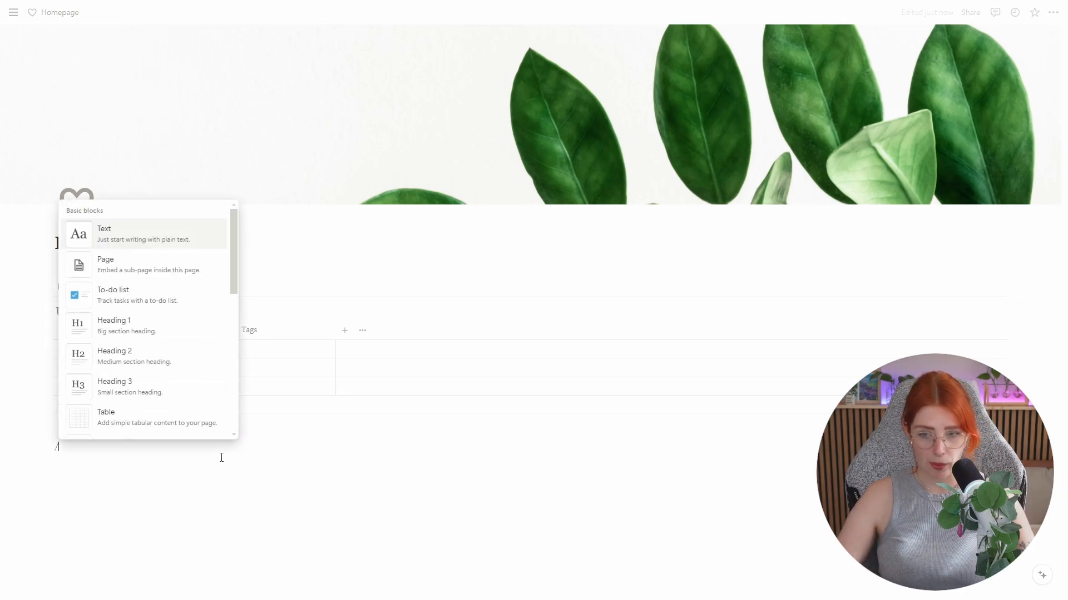
{"action": "type", "text": "data"}
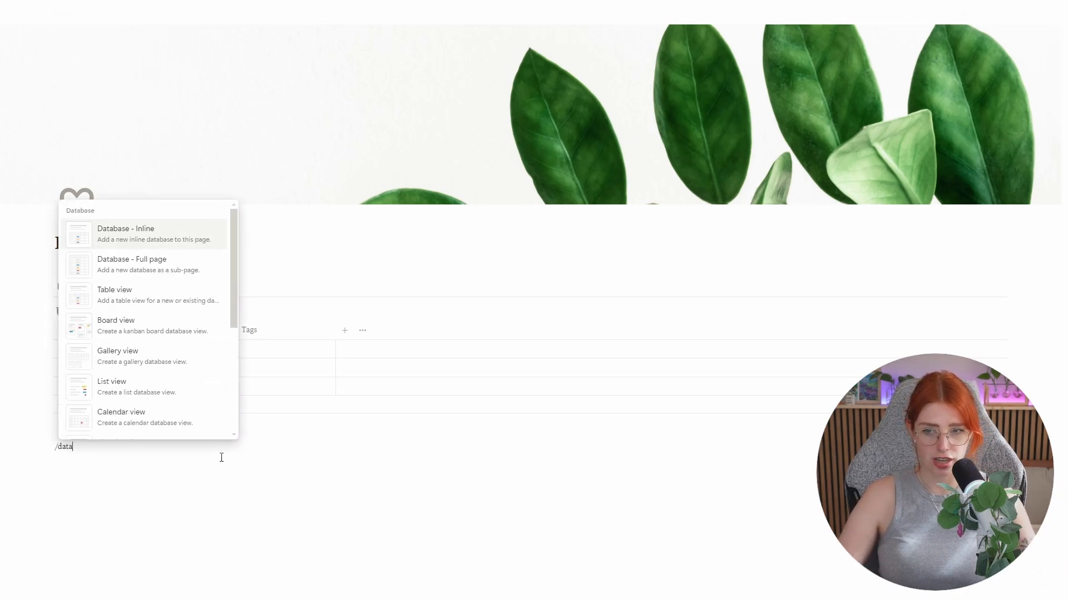
{"action": "left_click", "coordinate": [146, 270]}
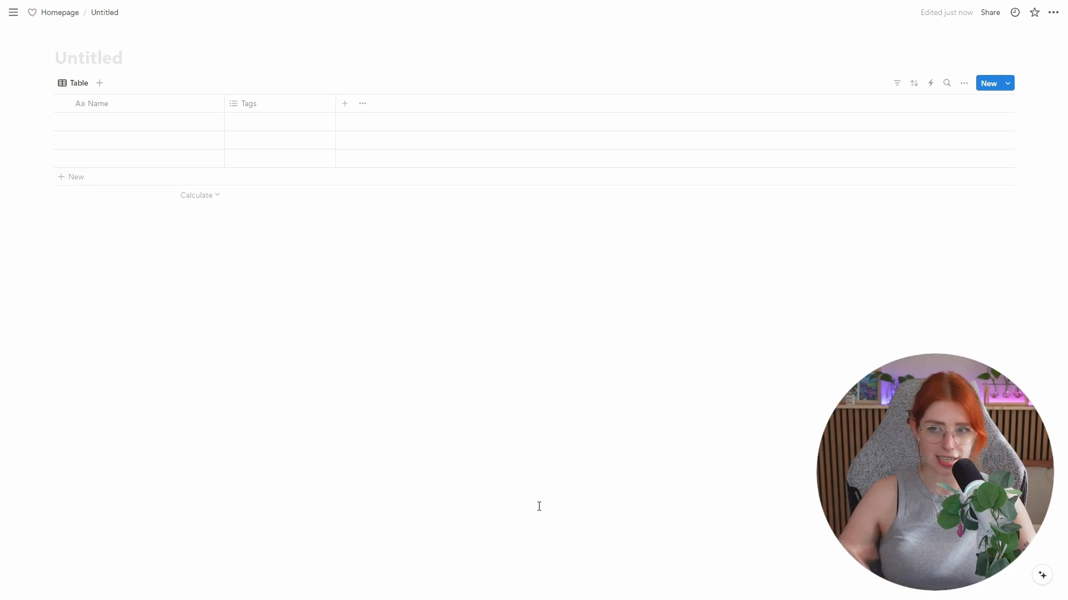
{"action": "left_click", "coordinate": [61, 13]}
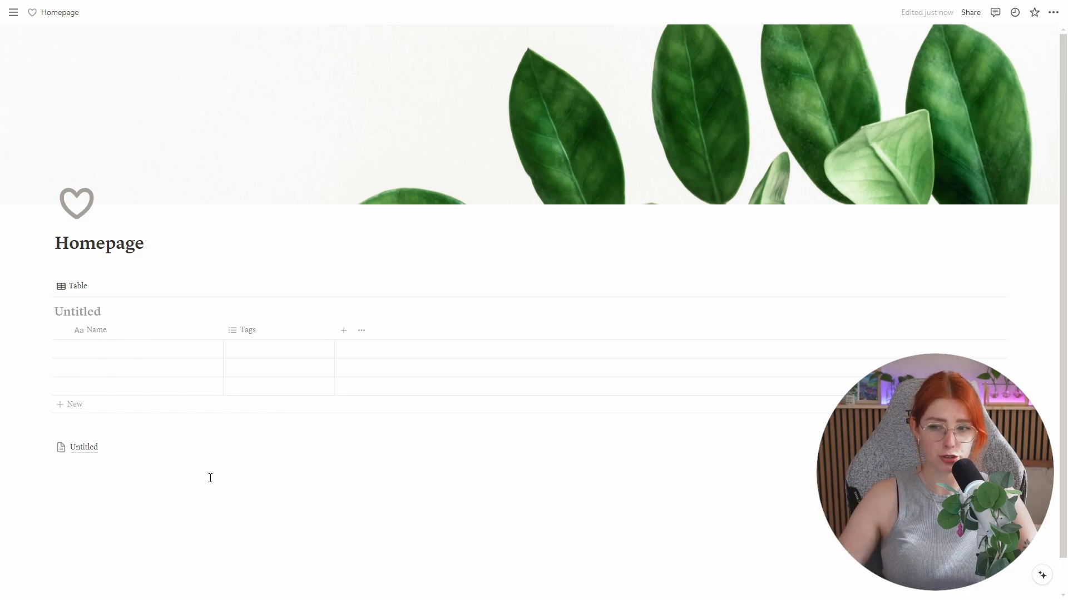
View the full-page database through its Homepage link and go back to compare it with the inline database.
{"action": "left_click", "coordinate": [84, 450]}
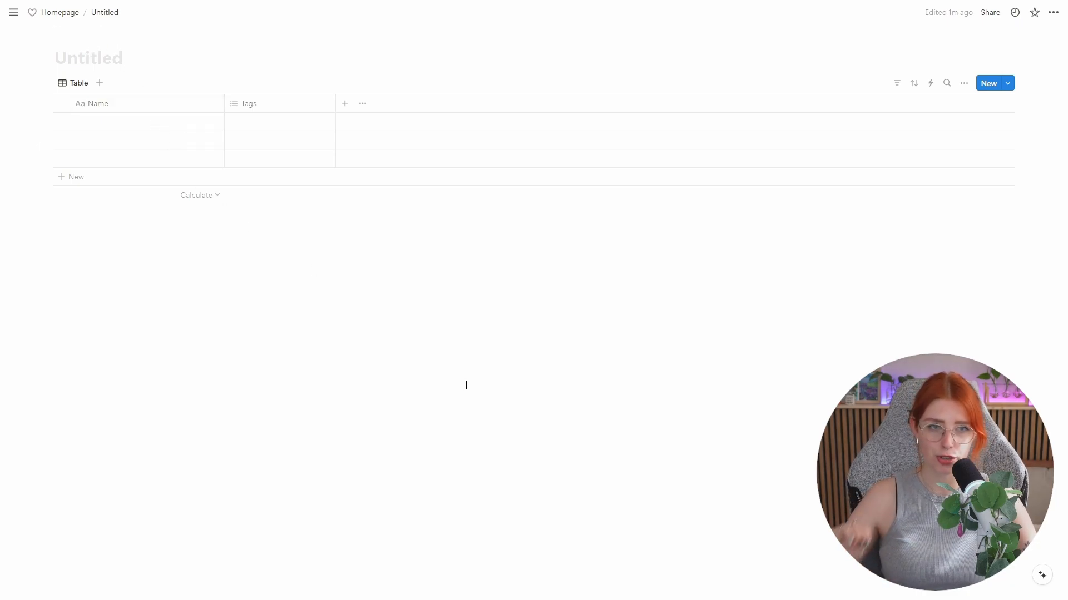
{"action": "left_click", "coordinate": [60, 12]}
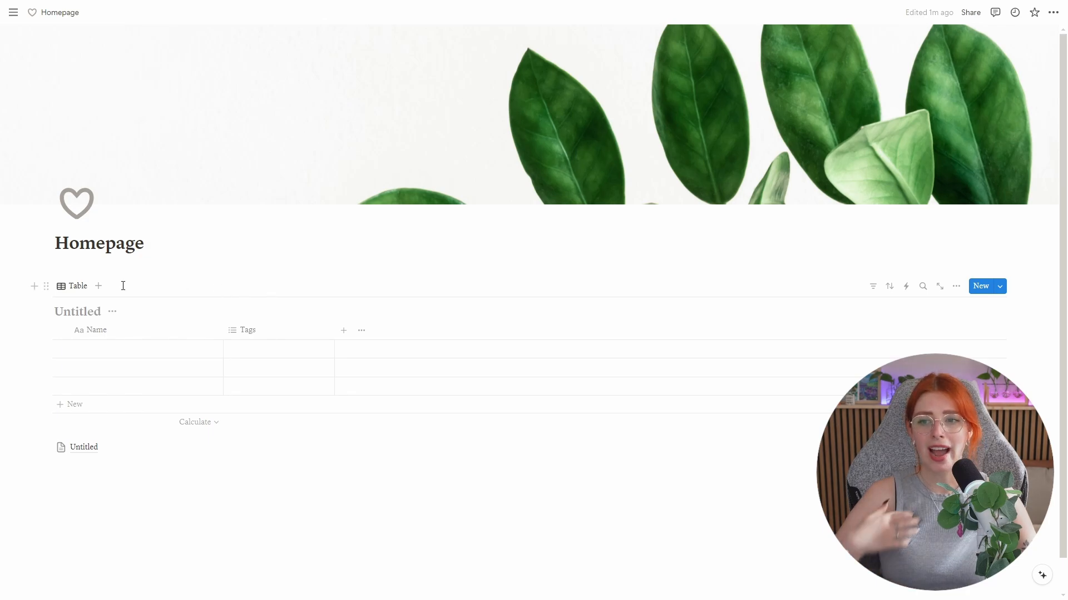
{"action": "mouse_move", "coordinate": [93, 456]}
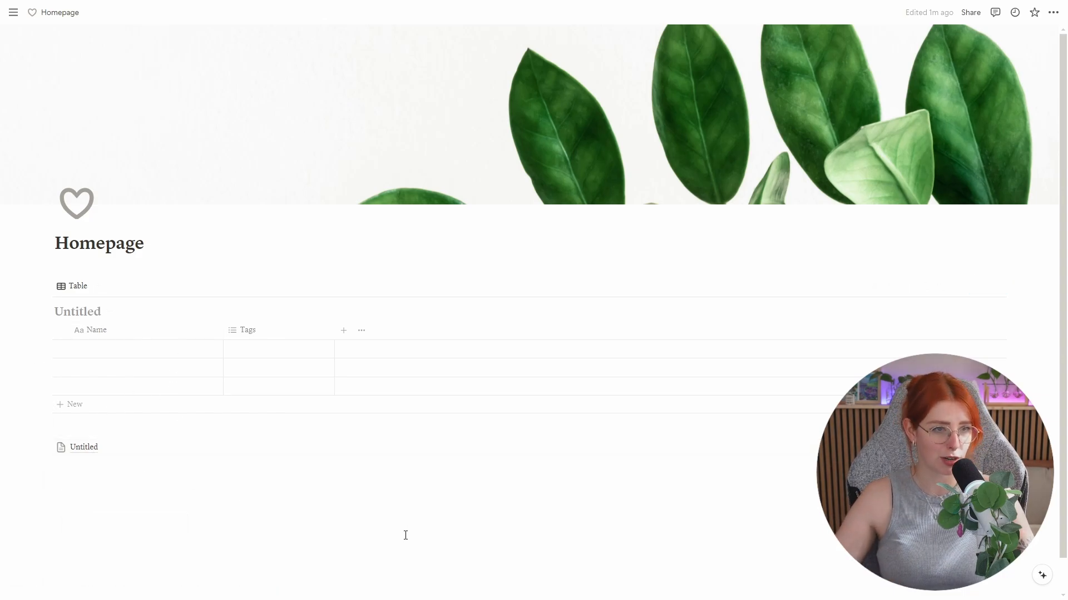
Open the untitled full-page database from the Homepage and title it "Tasks 2024".
{"action": "left_click", "coordinate": [83, 282]}
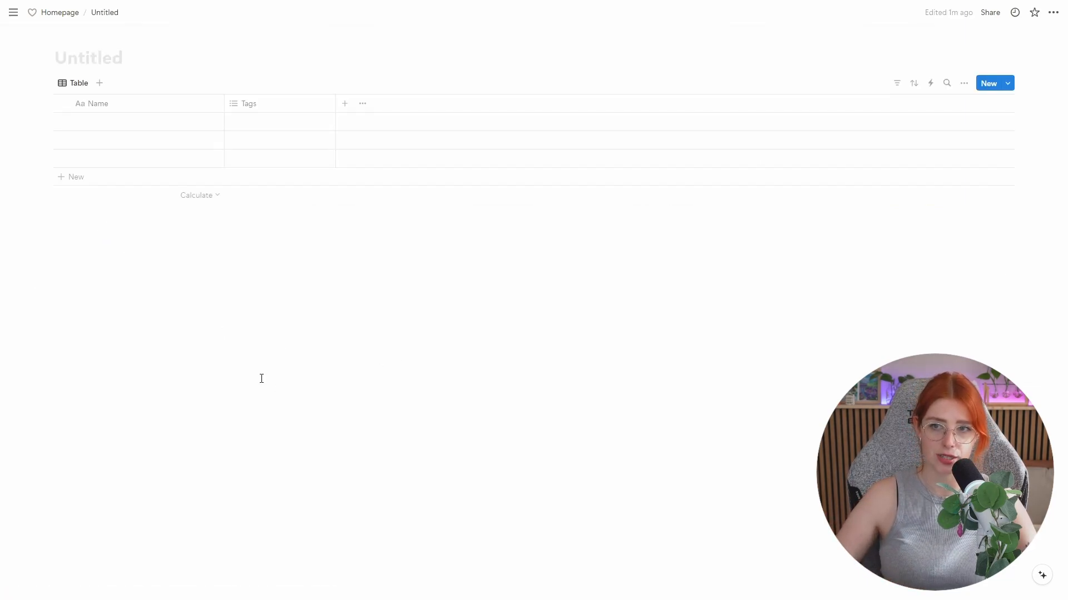
{"action": "left_click", "coordinate": [109, 61]}
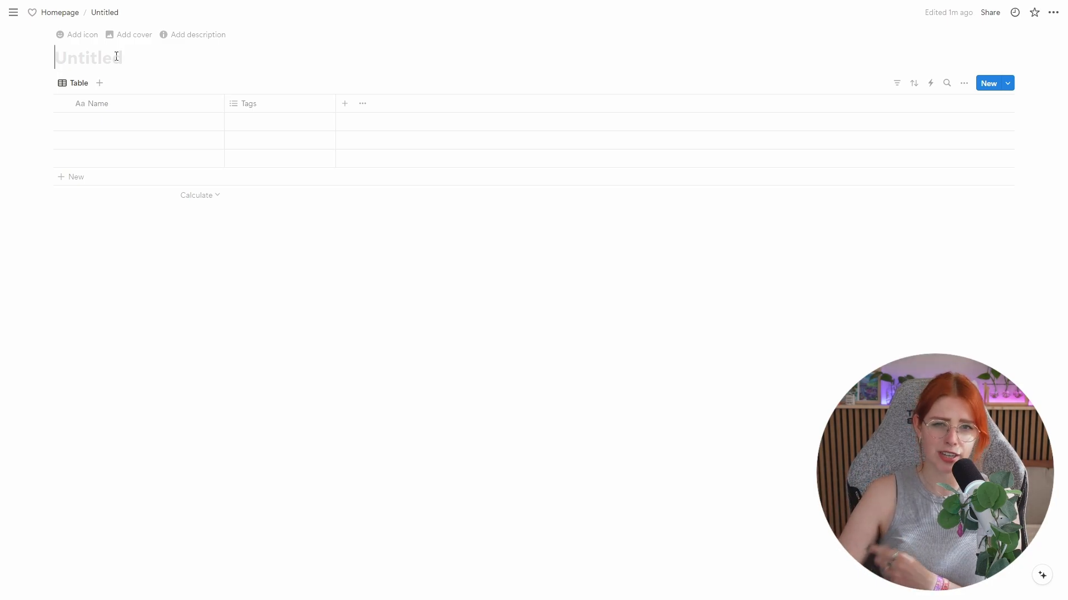
{"action": "type", "text": "Ta"}
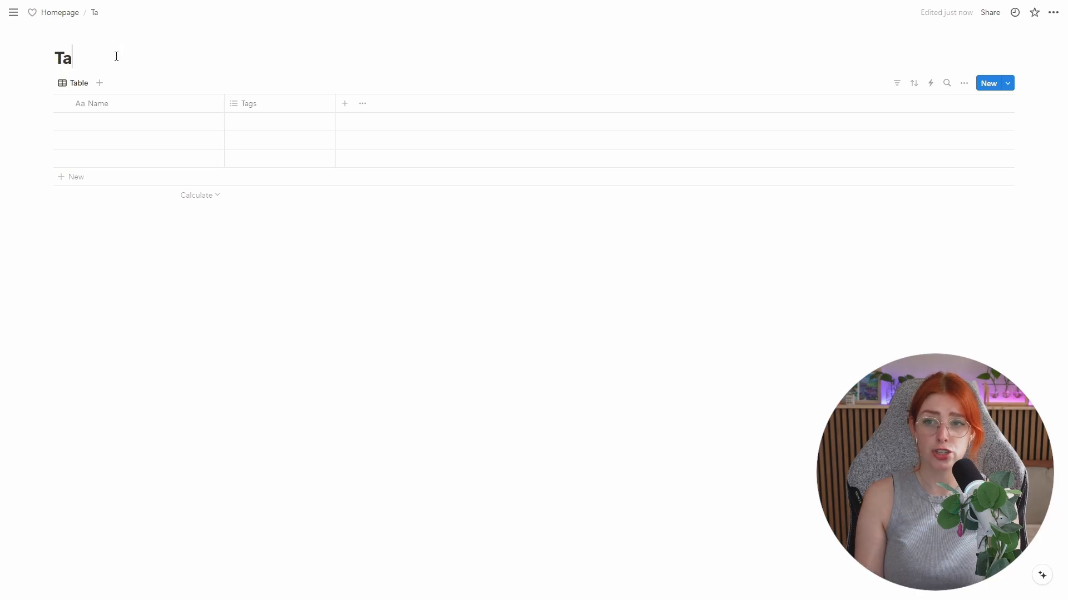
{"action": "type", "text": "sks 2024"}
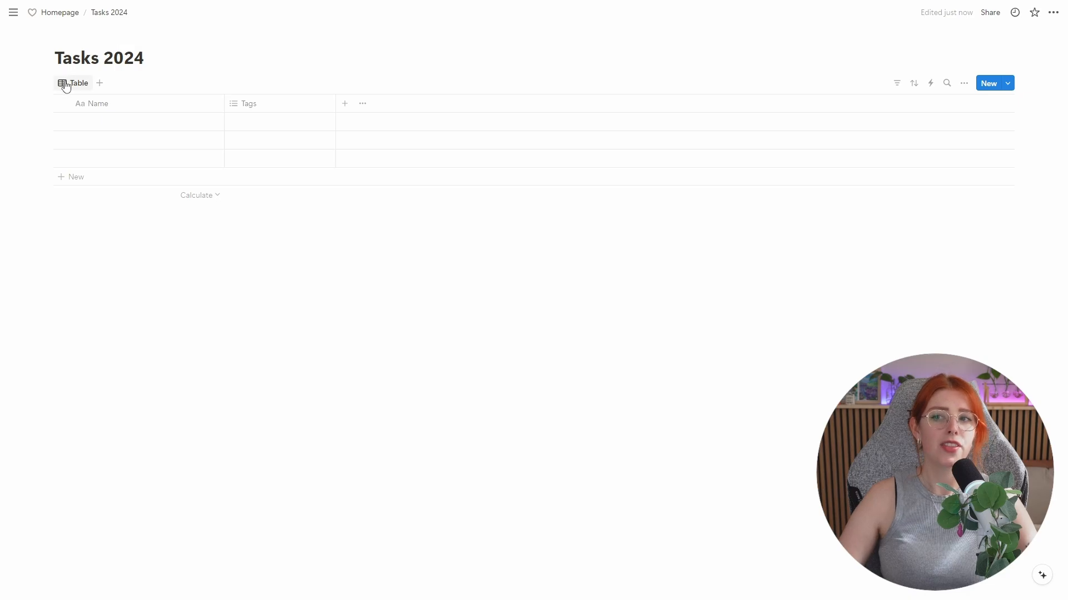
Add a Board view to the Tasks 2024 database and compare it with the Table view.
{"action": "left_click", "coordinate": [100, 83]}
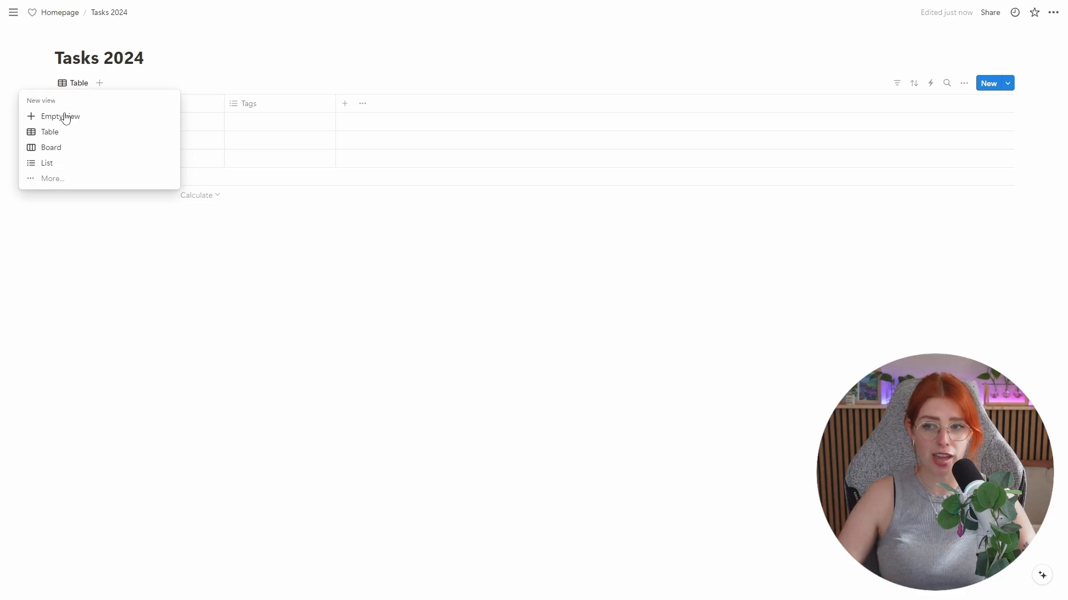
{"action": "left_click", "coordinate": [52, 147]}
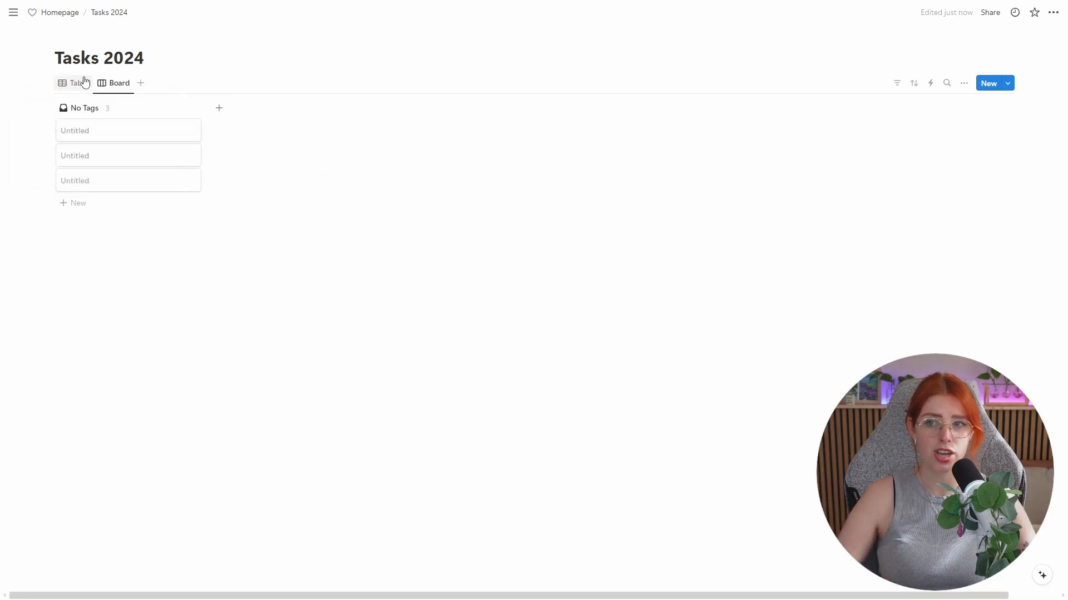
{"action": "left_click", "coordinate": [88, 85]}
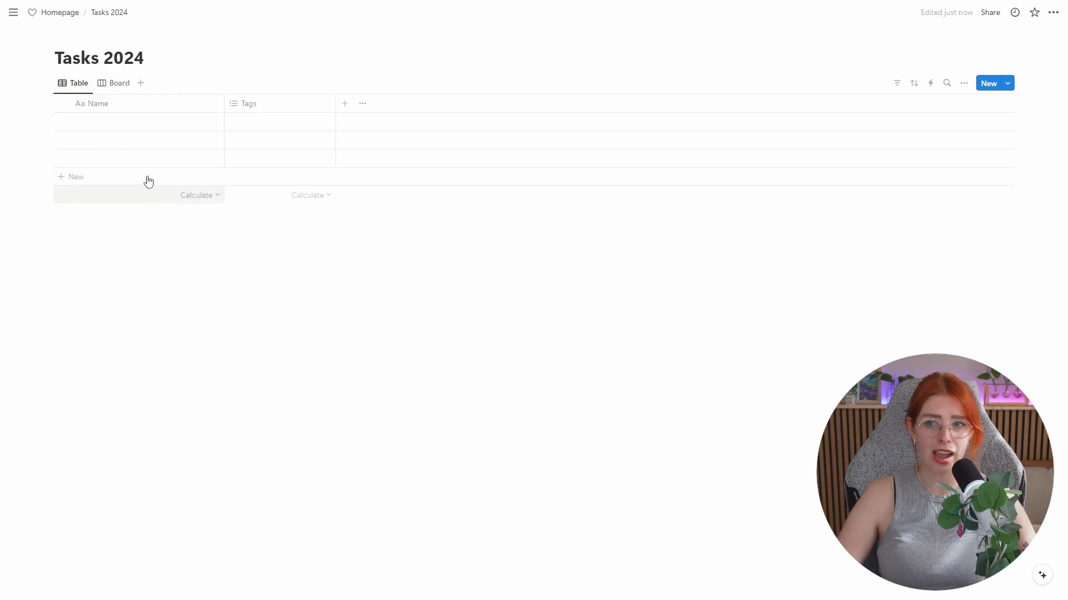
{"action": "left_click", "coordinate": [118, 88]}
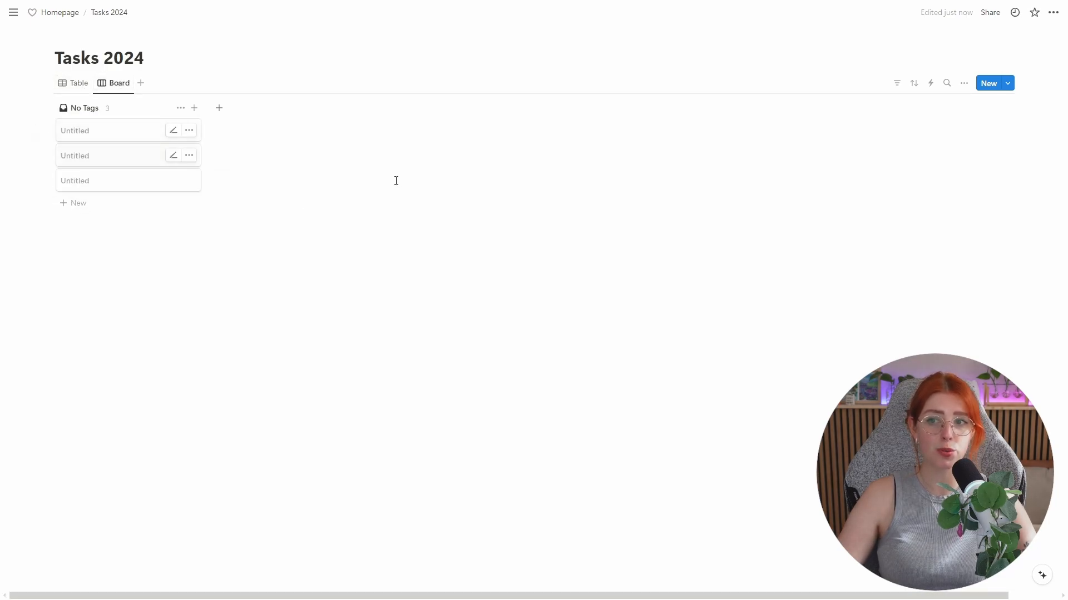
Add a List view to the Tasks 2024 database, compare the views, and return to the Table view.
{"action": "left_click", "coordinate": [141, 85]}
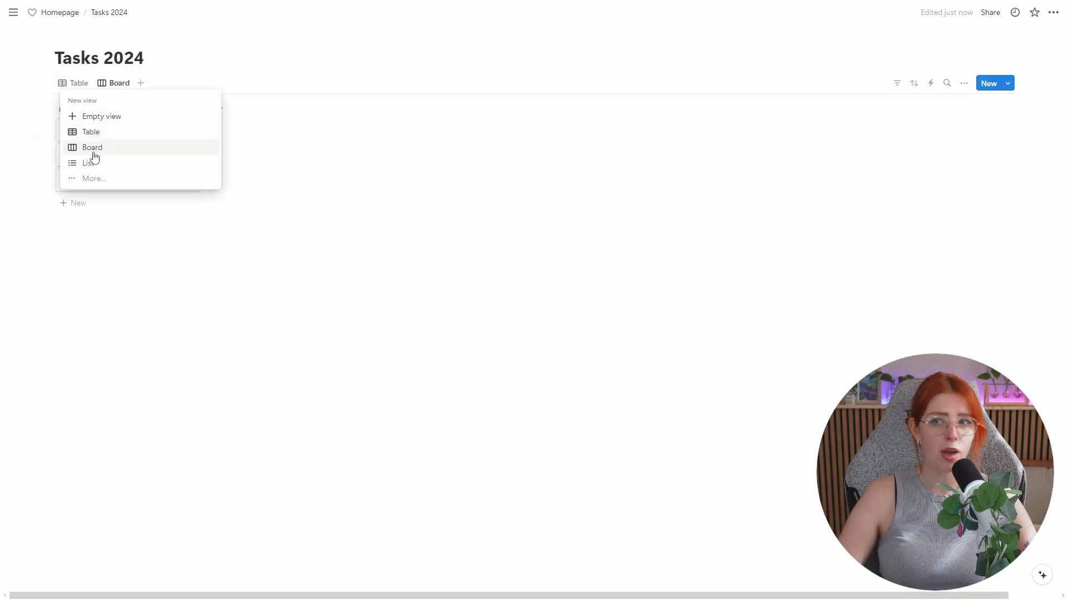
{"action": "left_click", "coordinate": [90, 162]}
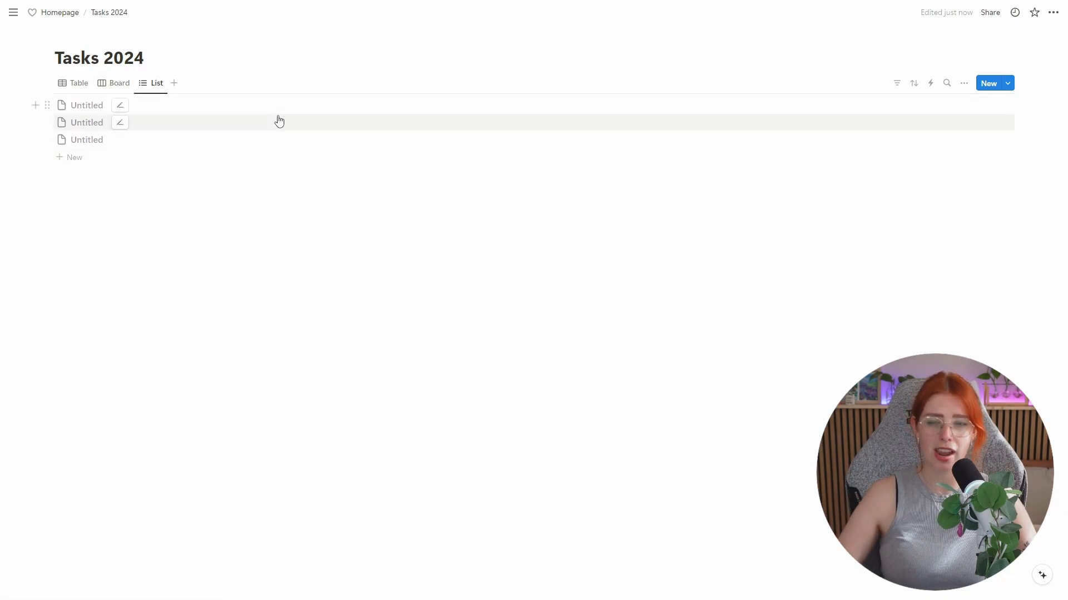
{"action": "left_click", "coordinate": [75, 83]}
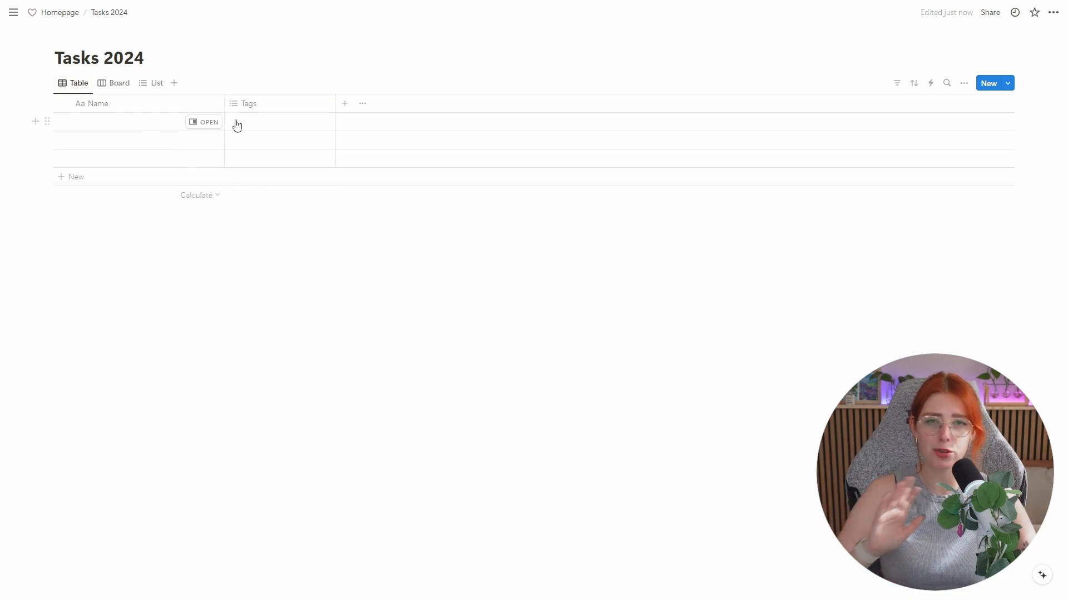
{"action": "left_click", "coordinate": [118, 84]}
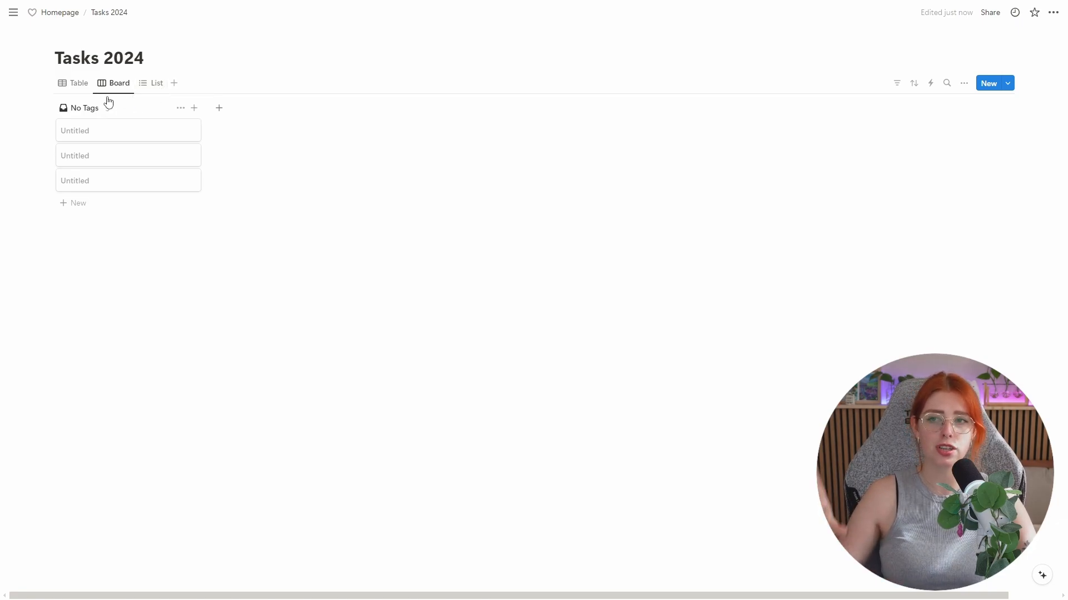
{"action": "left_click", "coordinate": [77, 84]}
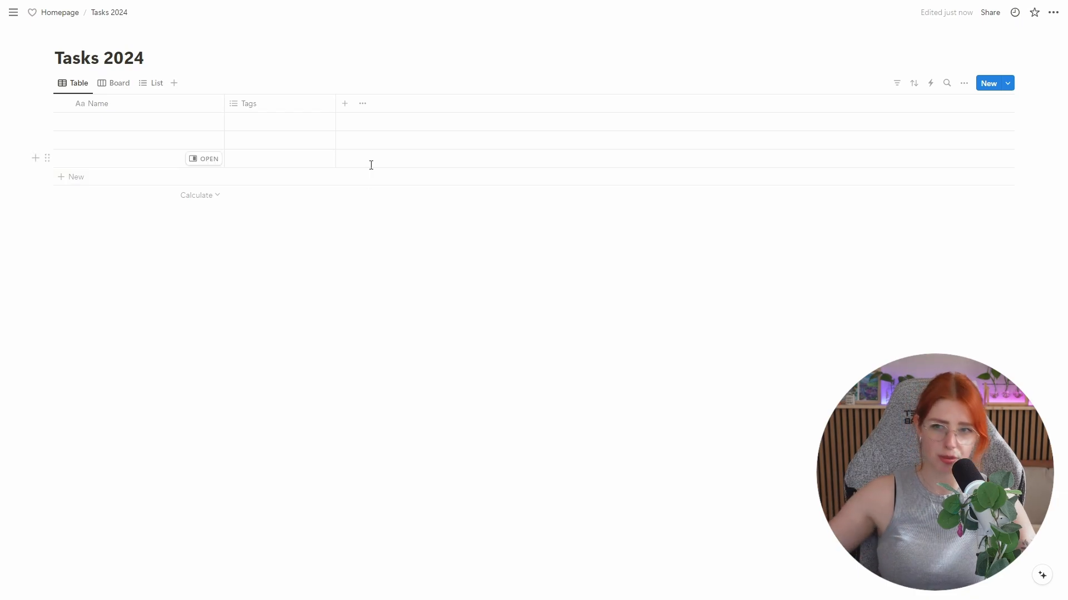
Rename the Table view of the Tasks 2024 database to "All tasks".
{"action": "left_click", "coordinate": [76, 84]}
{"action": "left_click", "coordinate": [70, 111]}
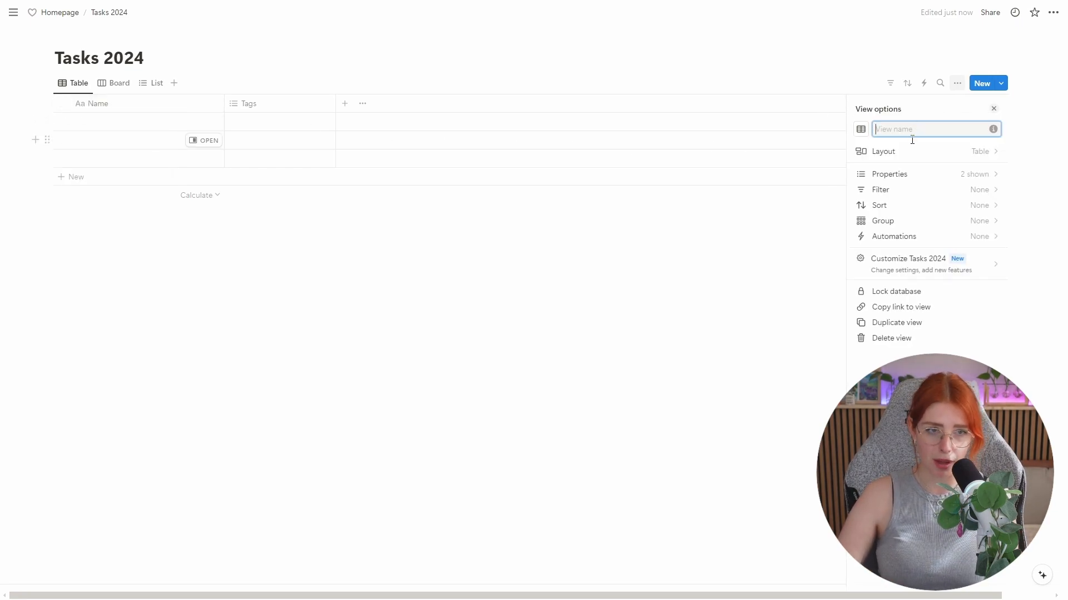
{"action": "type", "text": "All t"}
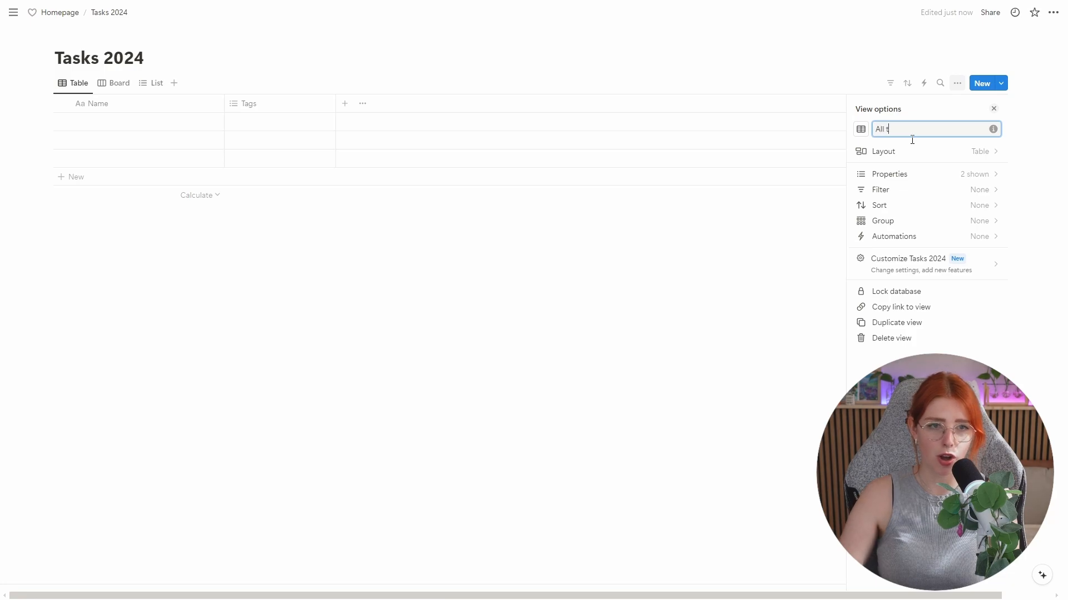
{"action": "type", "text": "as"}
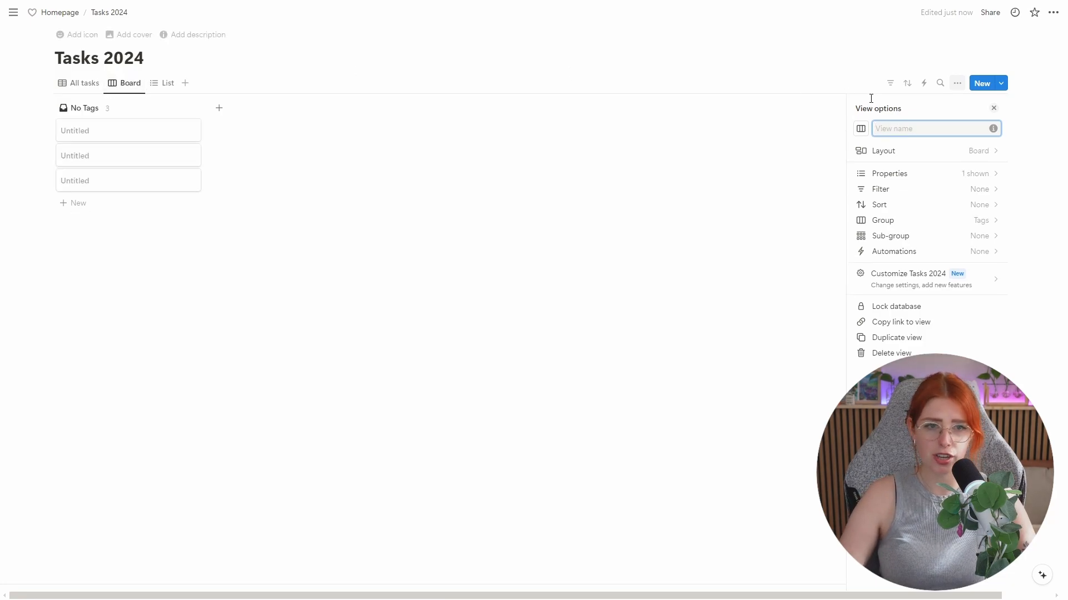
Rename the Board view to "Coming month" and give it a calendar icon.
{"action": "type", "text": "Coming month"}
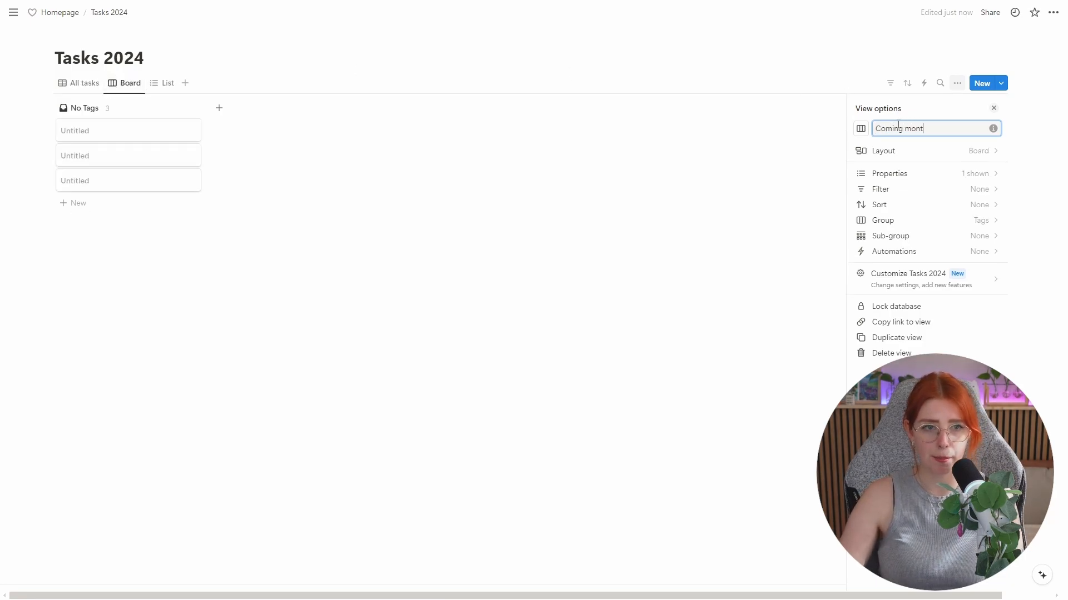
{"action": "left_click", "coordinate": [862, 129]}
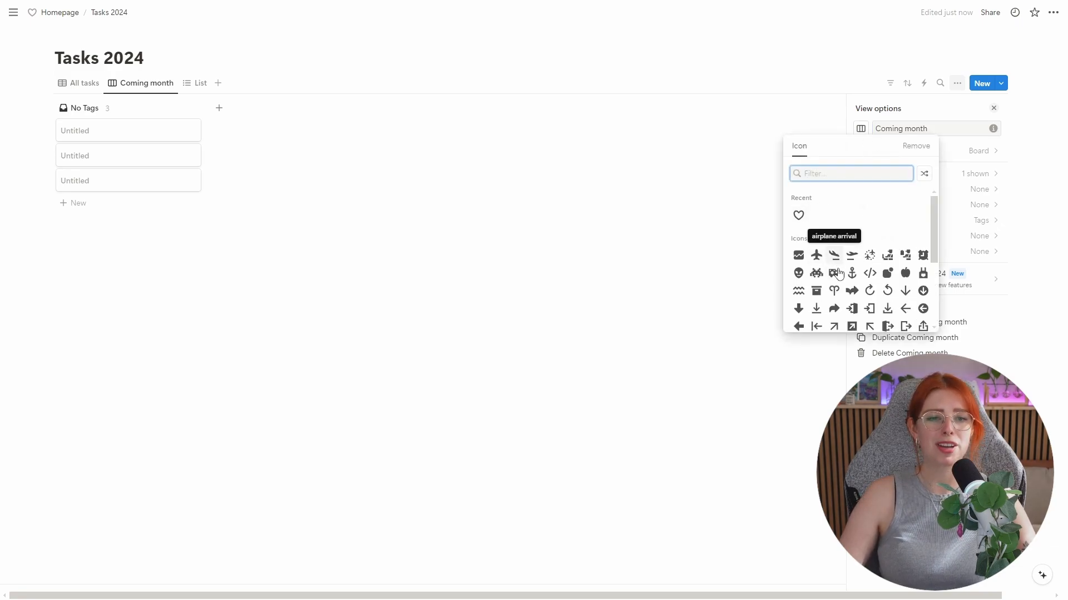
{"action": "type", "text": "cal"}
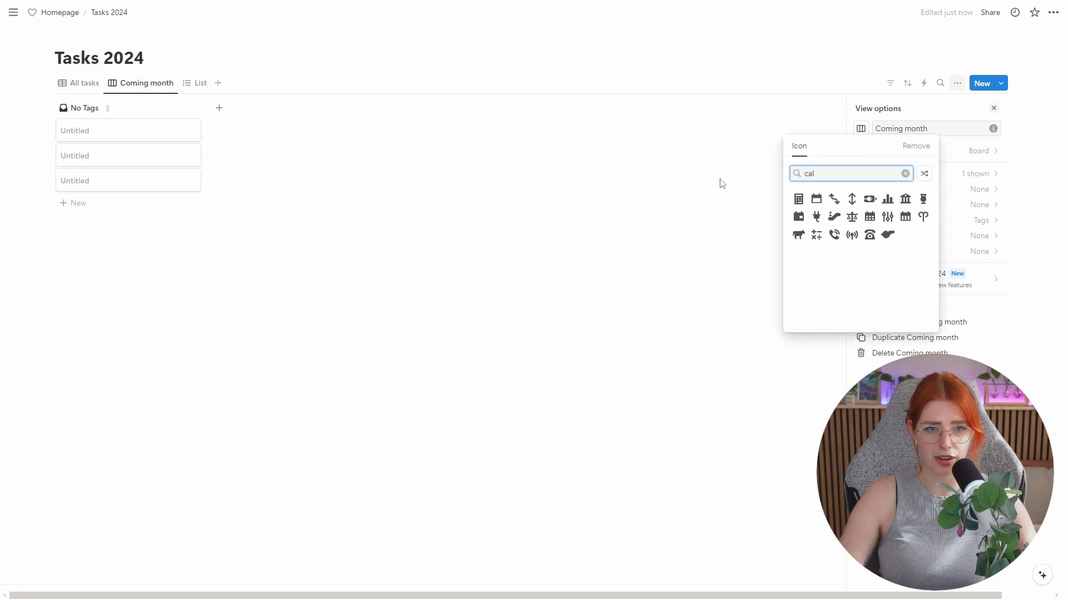
{"action": "left_click", "coordinate": [813, 202]}
Change the icon of the All tasks view to a checklist and close the view options.
{"action": "left_click", "coordinate": [78, 84]}
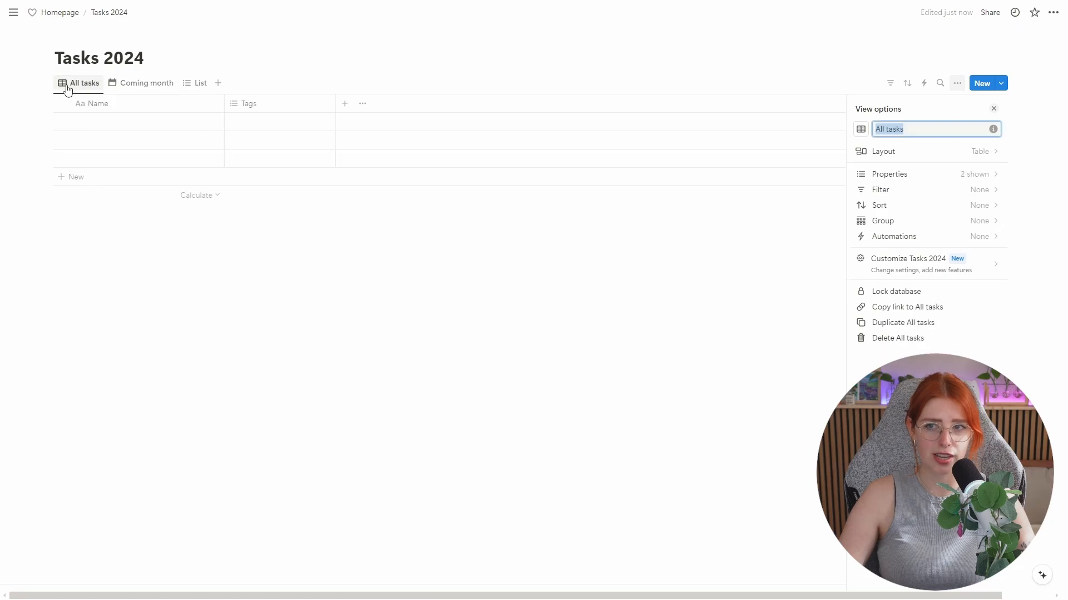
{"action": "left_click", "coordinate": [62, 86]}
{"action": "left_click", "coordinate": [66, 105]}
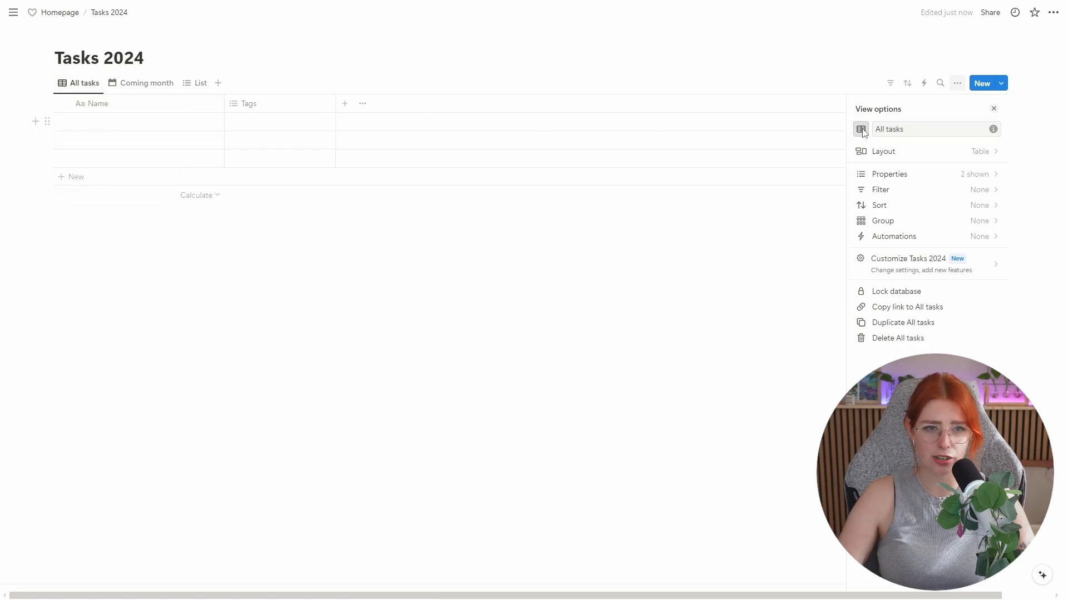
{"action": "left_click", "coordinate": [861, 129]}
{"action": "type", "text": "check"}
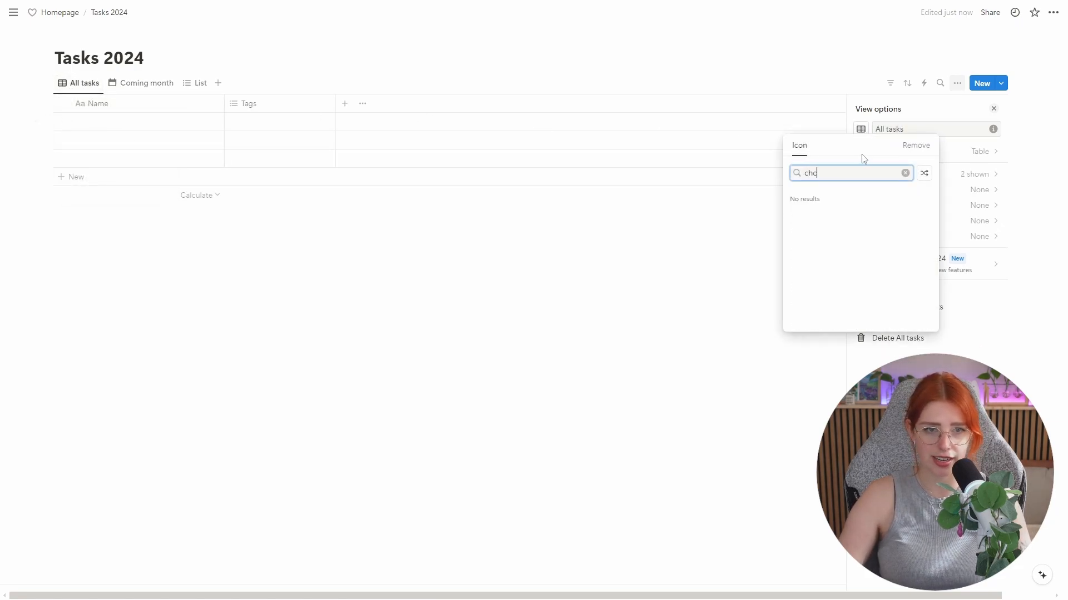
{"action": "left_click", "coordinate": [815, 198]}
{"action": "key", "text": "Escape"}
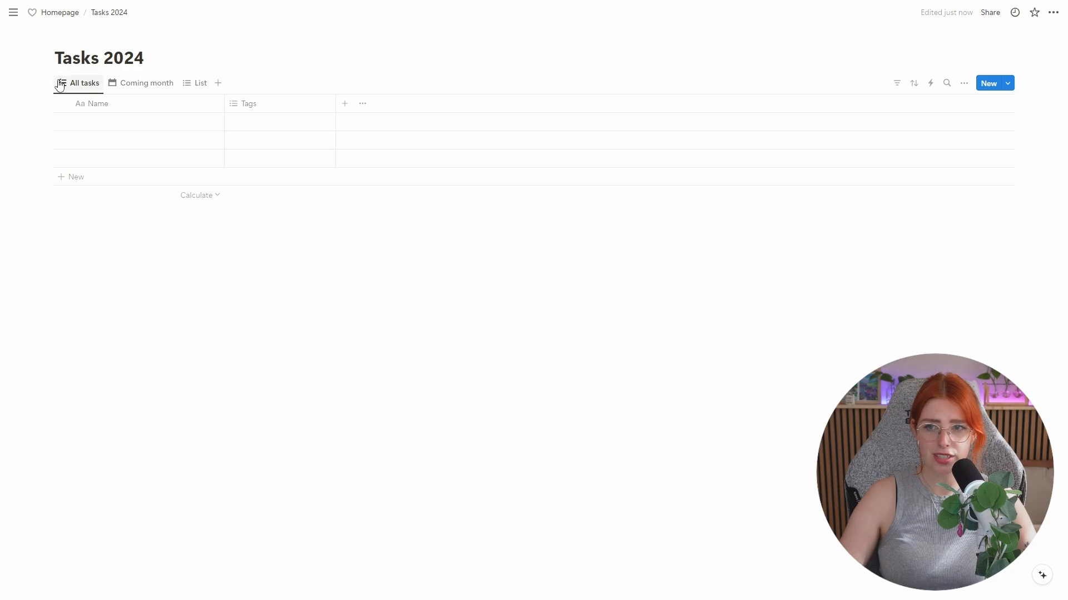
Delete the List view from the Tasks 2024 database.
{"action": "left_click", "coordinate": [186, 87]}
{"action": "left_click", "coordinate": [186, 87]}
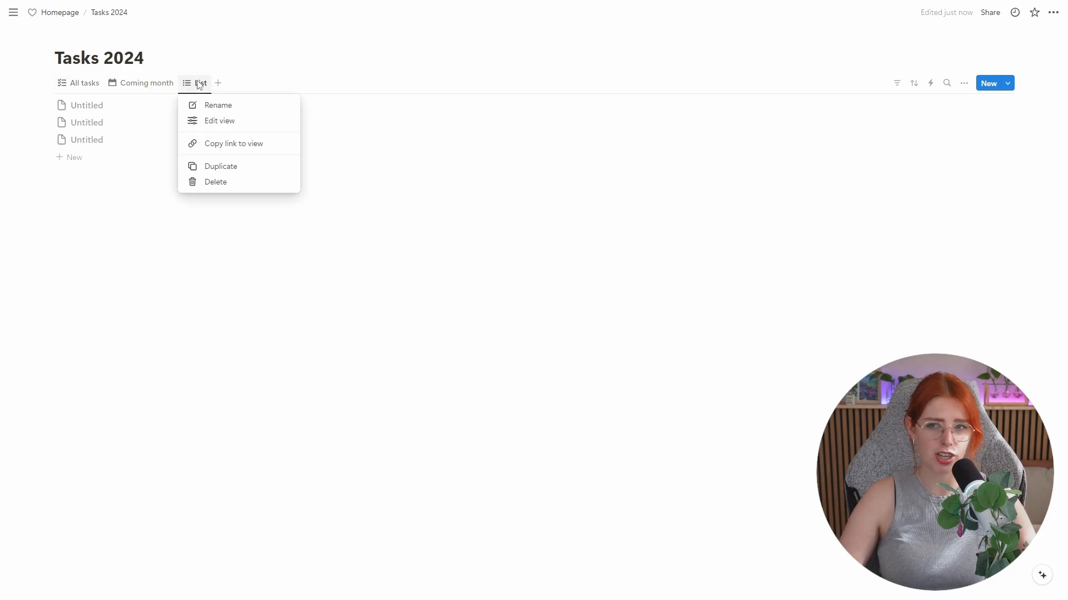
{"action": "left_click", "coordinate": [186, 183]}
{"action": "left_click", "coordinate": [510, 306]}
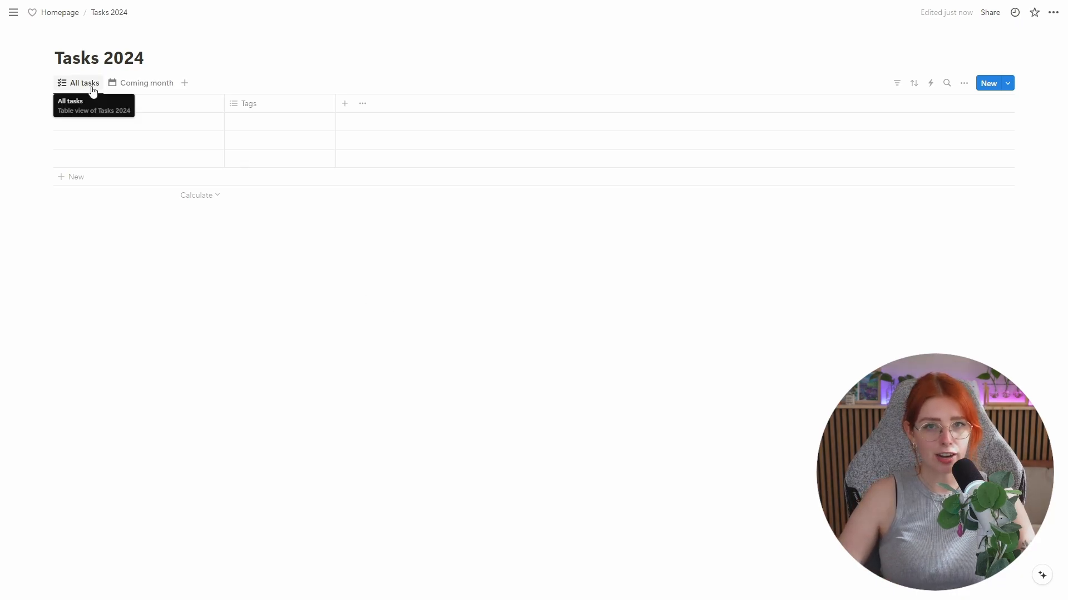
Examine the filter, sort, automation and search tools of the All tasks view.
{"action": "left_click", "coordinate": [897, 86]}
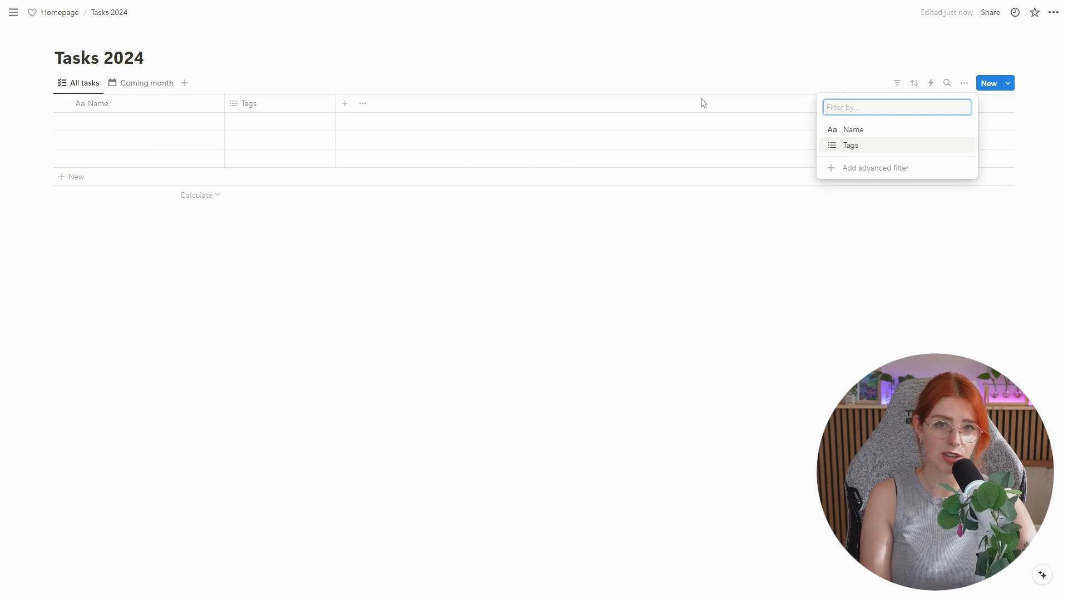
{"action": "left_click", "coordinate": [913, 83]}
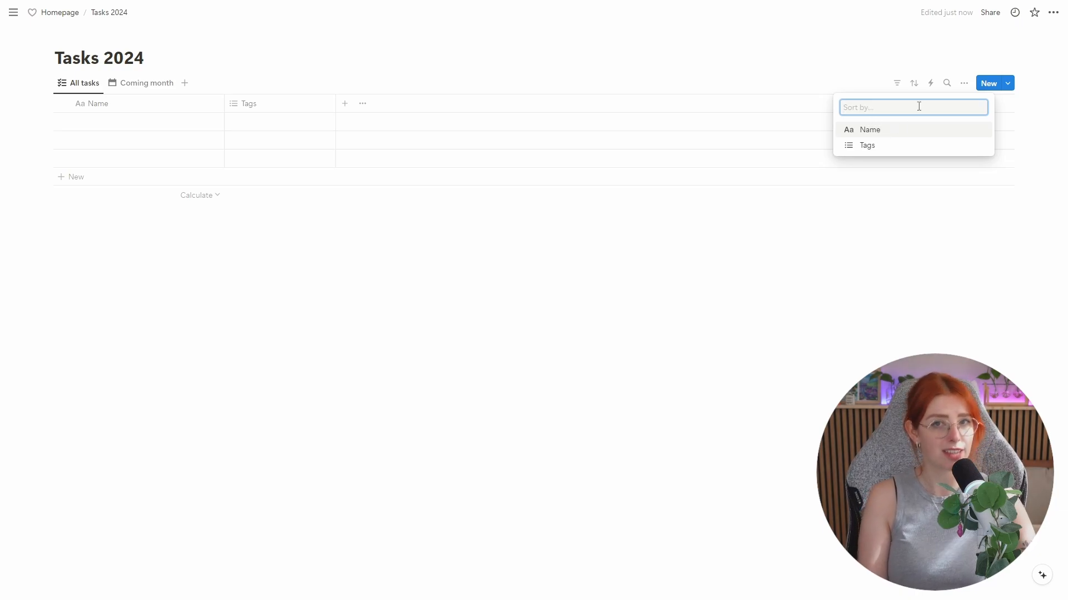
{"action": "left_click", "coordinate": [932, 84]}
{"action": "left_click", "coordinate": [931, 83]}
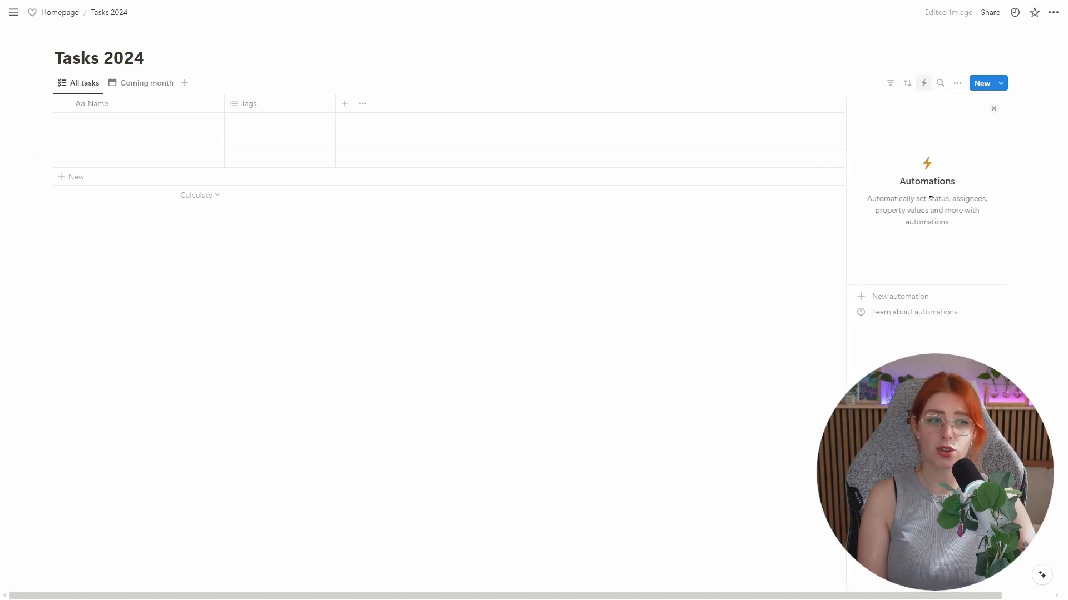
{"action": "left_click", "coordinate": [993, 109]}
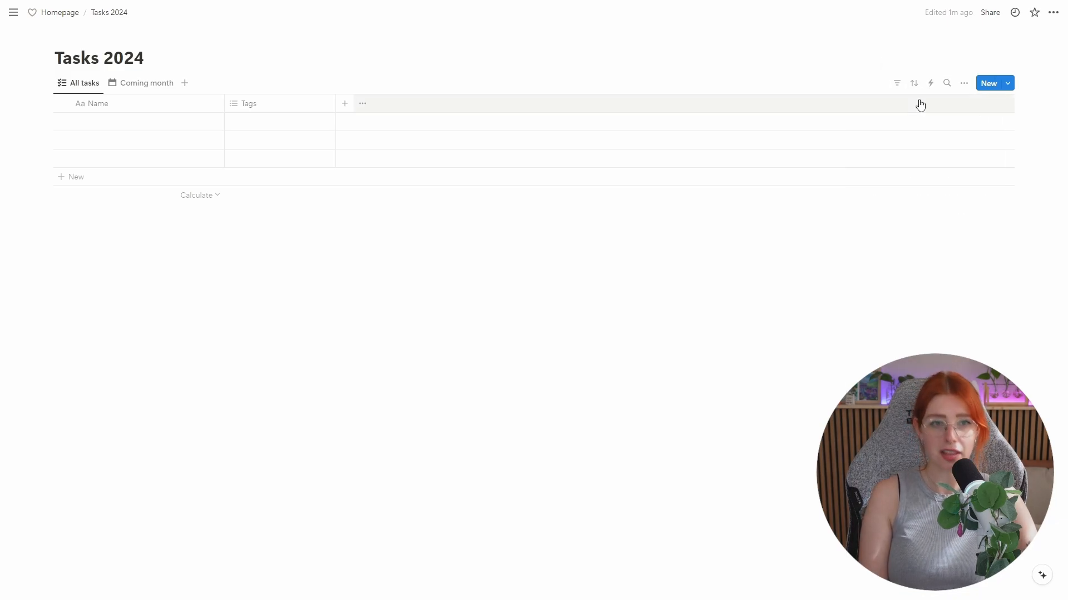
{"action": "left_click", "coordinate": [947, 83]}
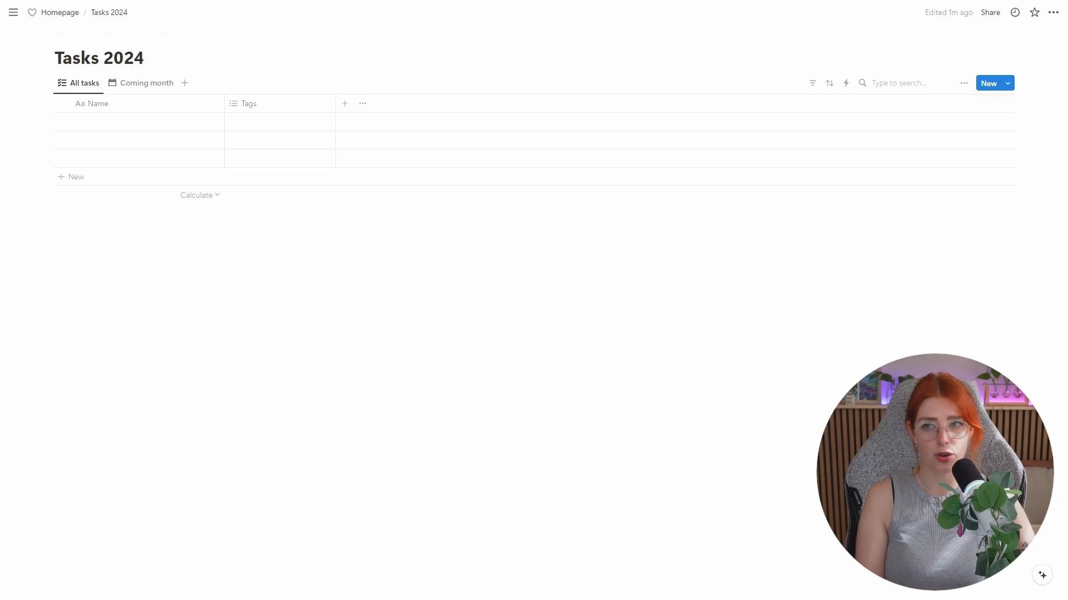
{"action": "mouse_move", "coordinate": [14, 12]}
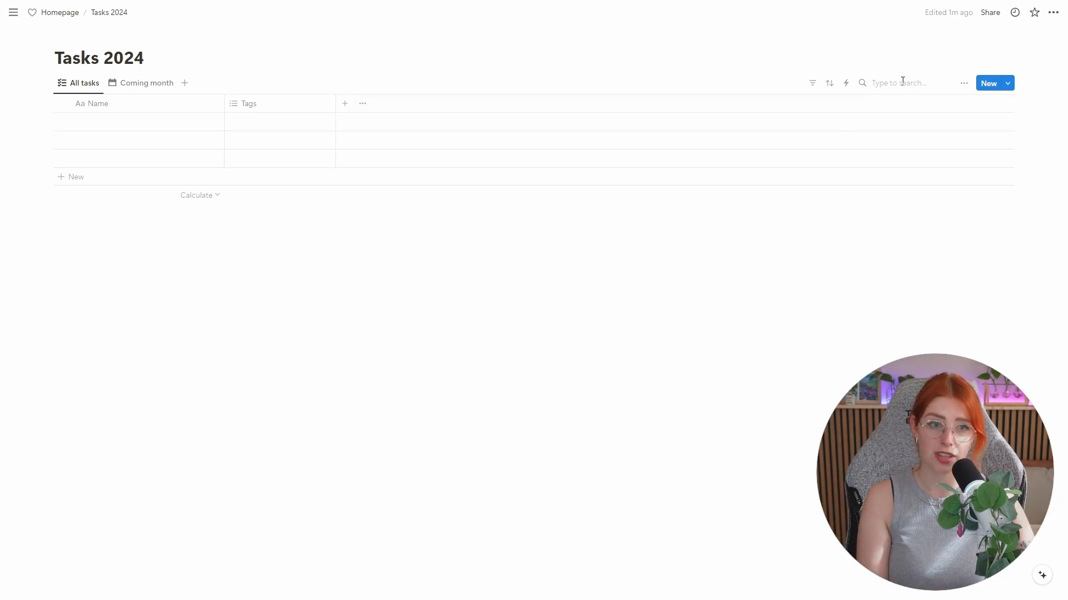
Examine the layout and property settings in the view options of the All tasks view.
{"action": "left_click", "coordinate": [964, 87]}
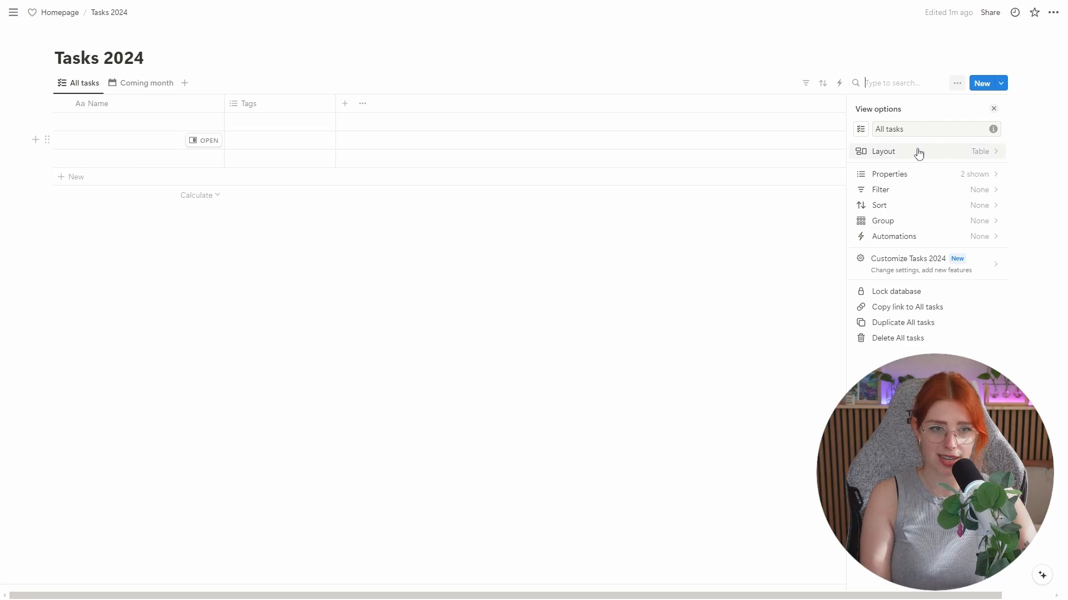
{"action": "left_click", "coordinate": [984, 155]}
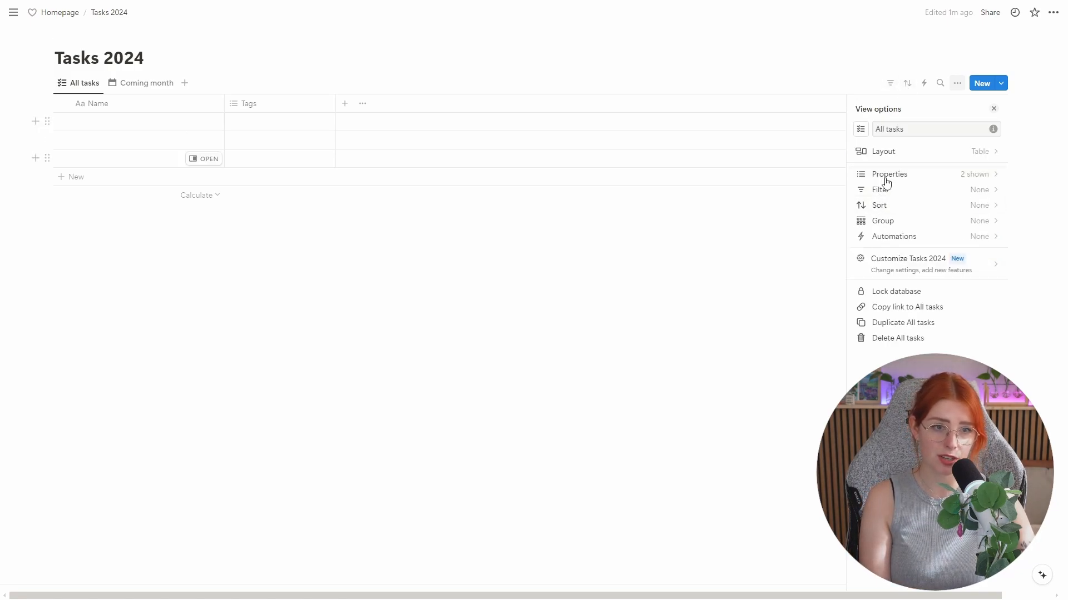
{"action": "left_click", "coordinate": [945, 174]}
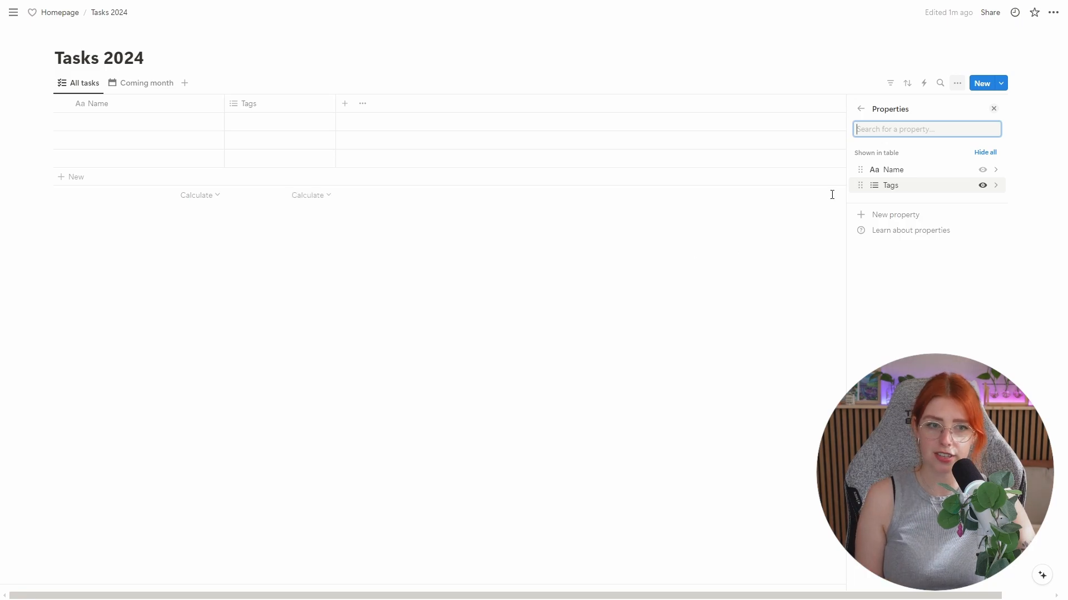
{"action": "left_click", "coordinate": [861, 109]}
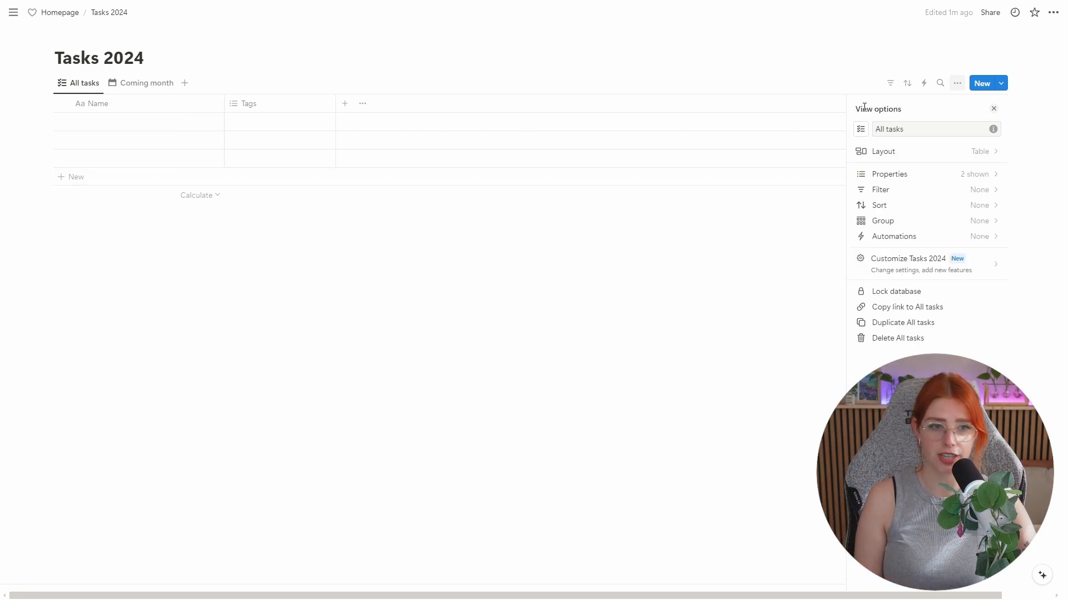
Examine the grouping and deletion options of the All tasks view, then close the view options without deleting the view.
{"action": "left_click", "coordinate": [905, 221]}
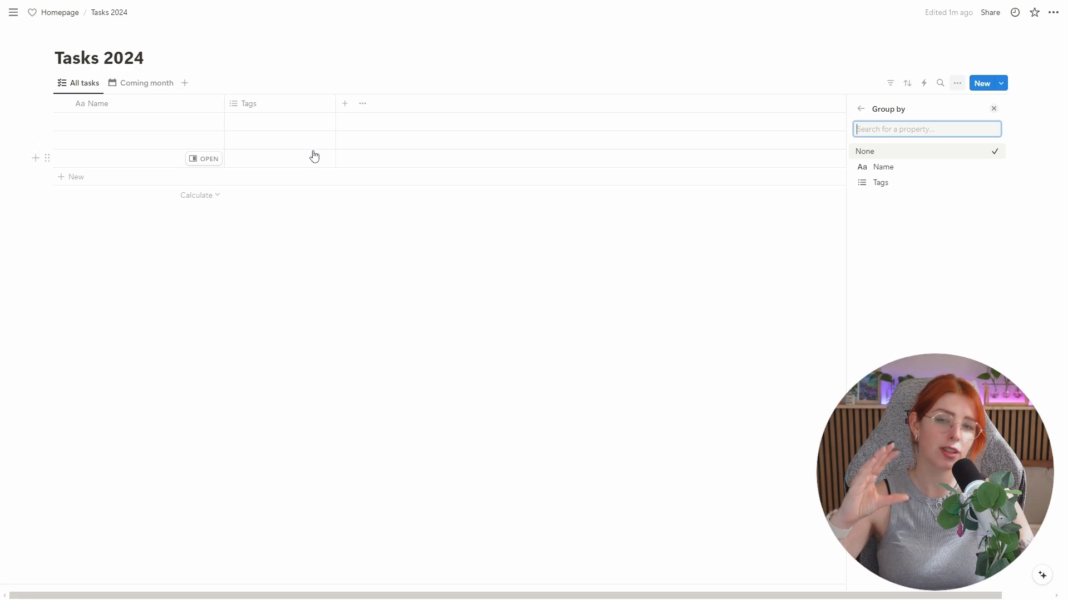
{"action": "left_click", "coordinate": [860, 109]}
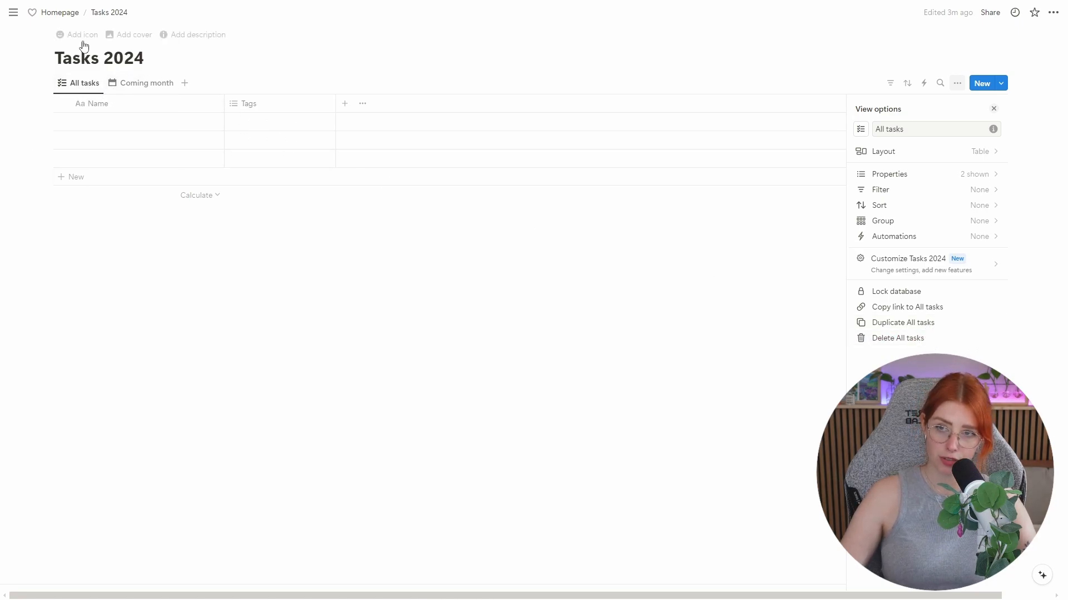
{"action": "left_click", "coordinate": [907, 338]}
{"action": "left_click", "coordinate": [577, 325]}
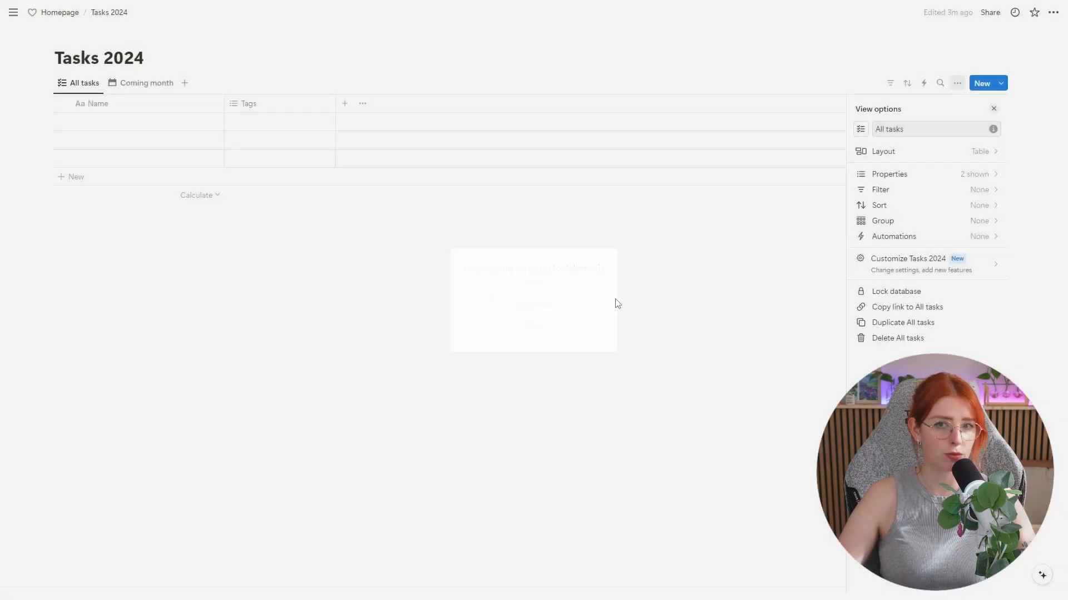
{"action": "left_click", "coordinate": [1005, 117]}
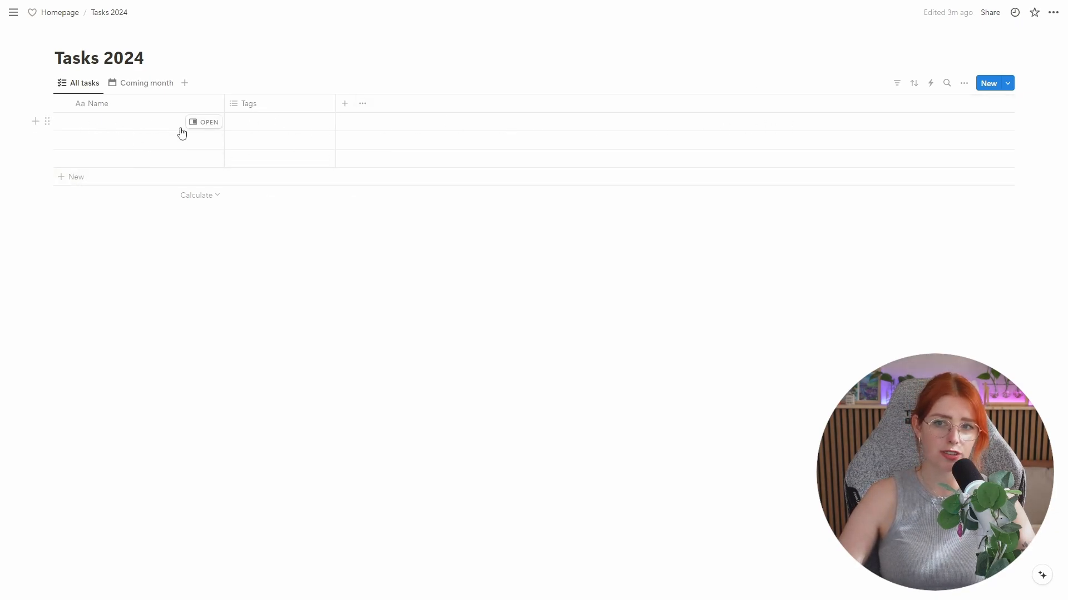
Examine the template options and the available property types for the Tasks 2024 database.
{"action": "left_click", "coordinate": [1007, 84]}
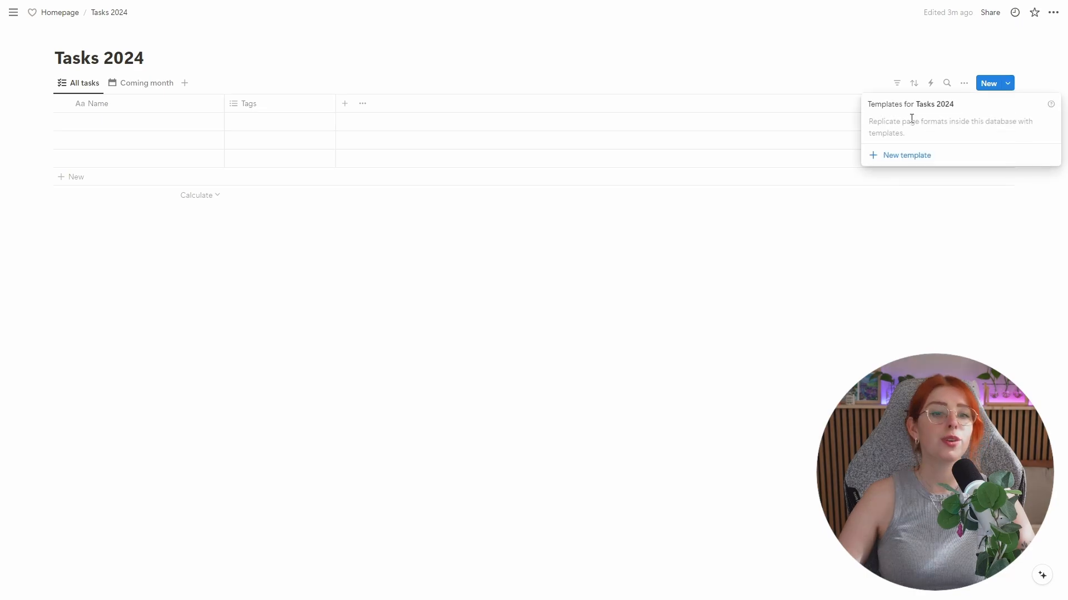
{"action": "left_click", "coordinate": [872, 259]}
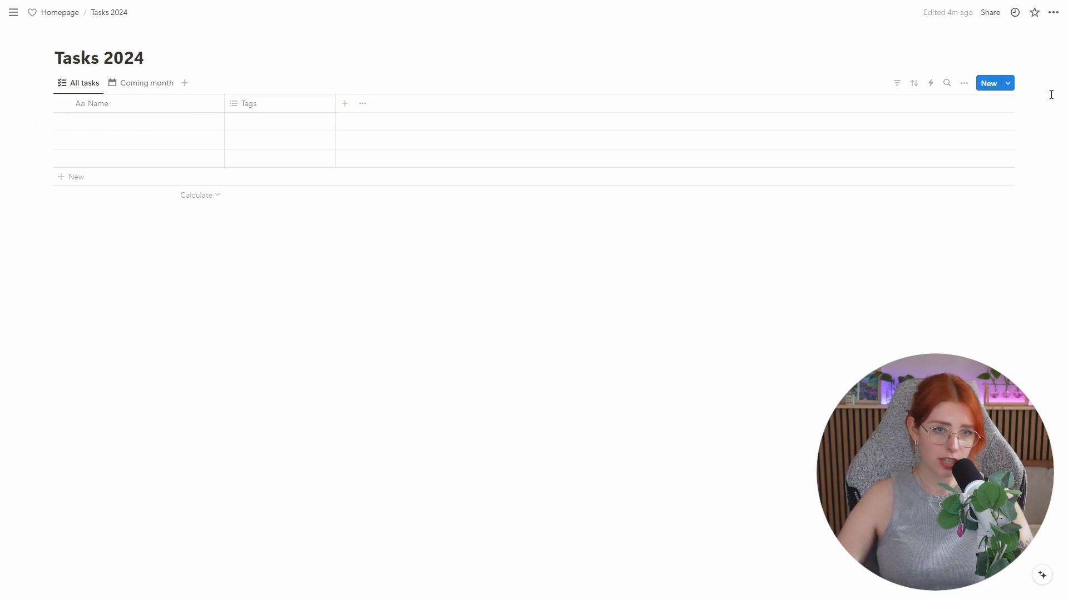
{"action": "left_click", "coordinate": [349, 106]}
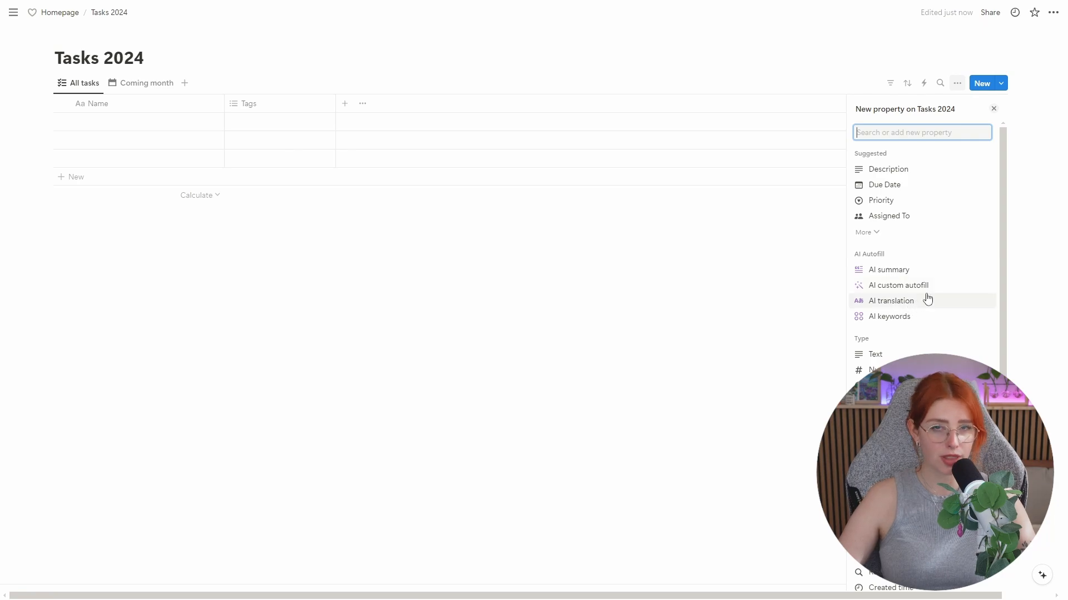
{"action": "scroll", "coordinate": [951, 290], "scroll_direction": "down", "scroll_amount": 3}
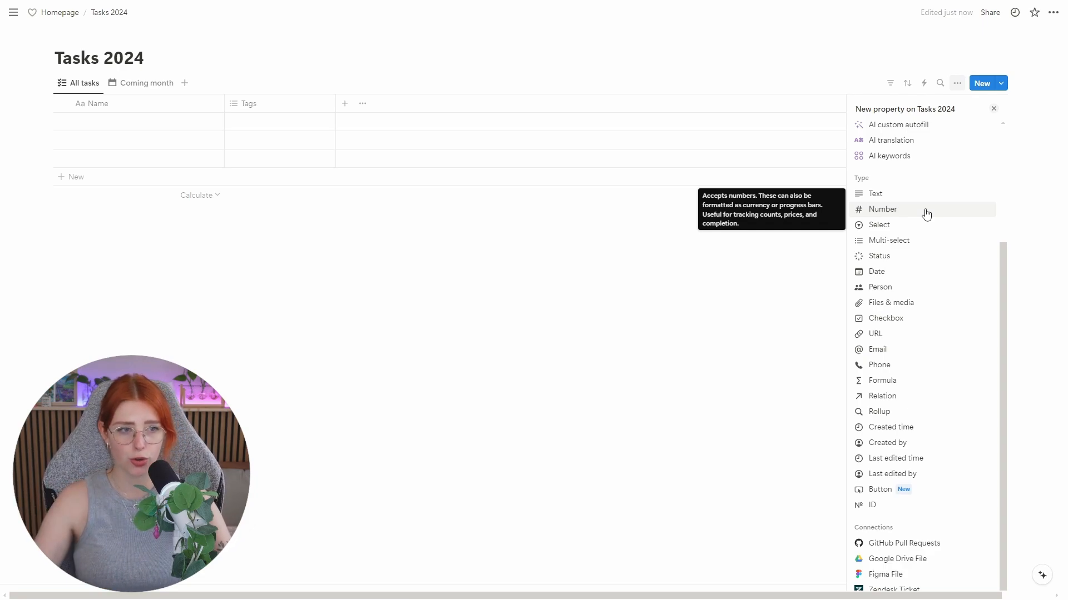
{"action": "scroll", "coordinate": [951, 161], "scroll_direction": "up", "scroll_amount": 3}
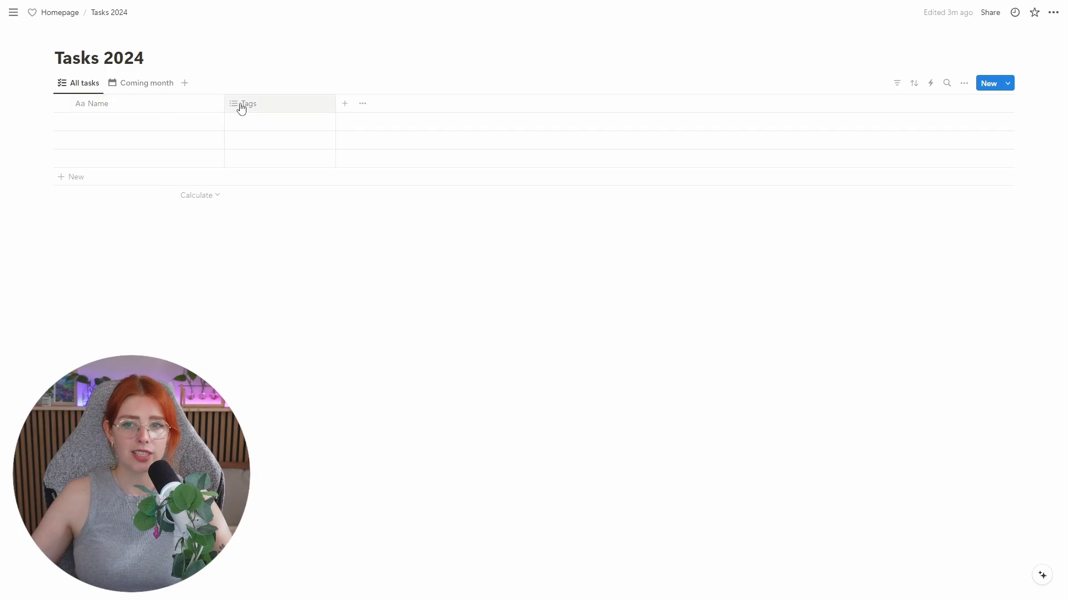
Delete the Tags property from the Tasks 2024 database and check the options of the Name property.
{"action": "left_click", "coordinate": [241, 108]}
{"action": "left_click", "coordinate": [248, 286]}
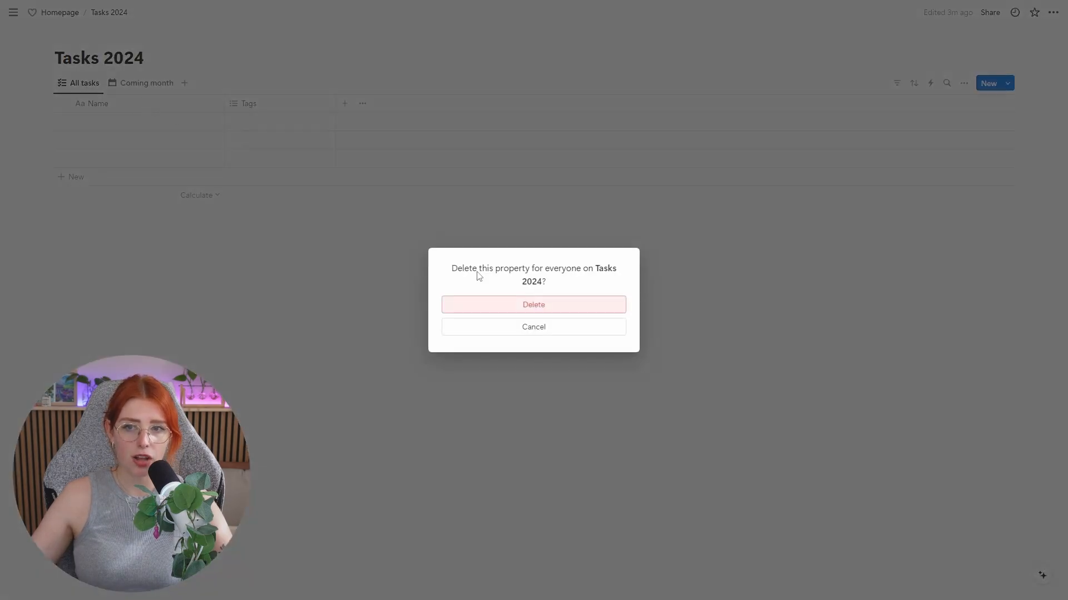
{"action": "left_click", "coordinate": [552, 309]}
{"action": "left_click", "coordinate": [111, 105]}
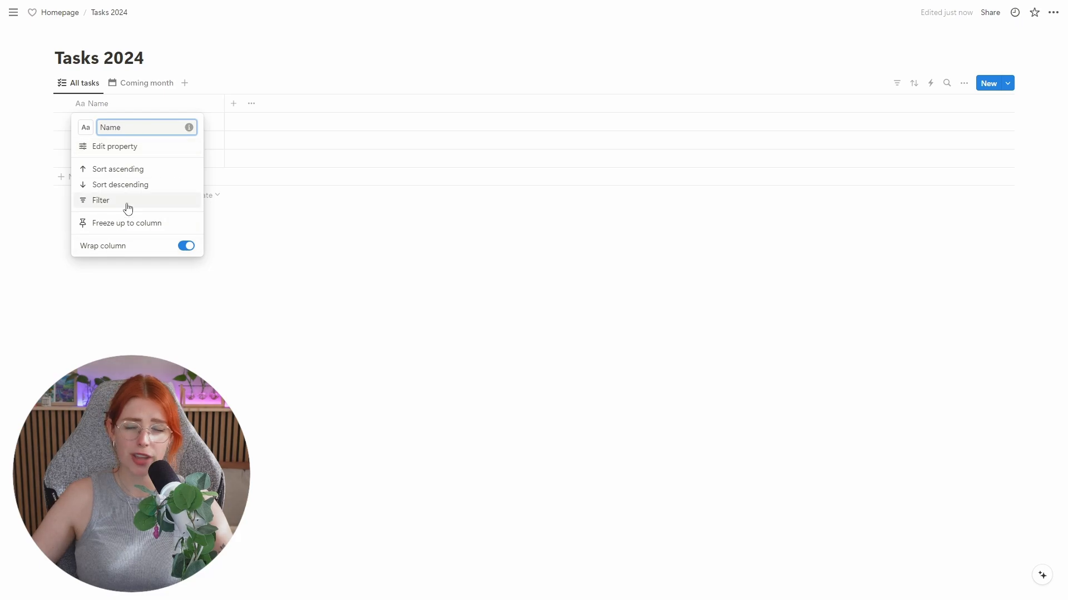
{"action": "left_click", "coordinate": [315, 246]}
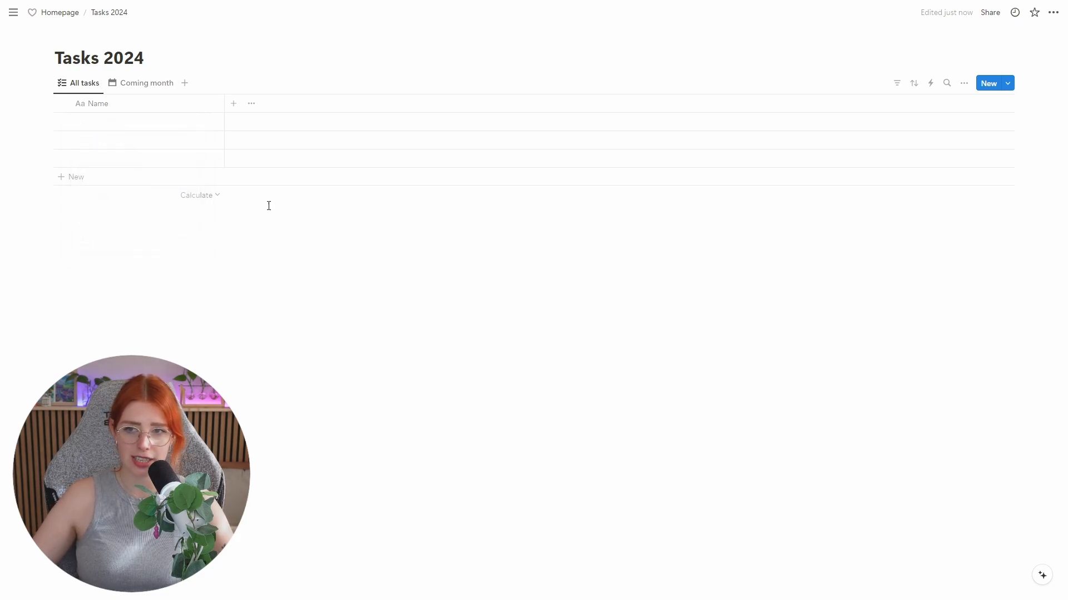
Name the first two entries of the table "Test 1" and "Test 2".
{"action": "left_click", "coordinate": [162, 122]}
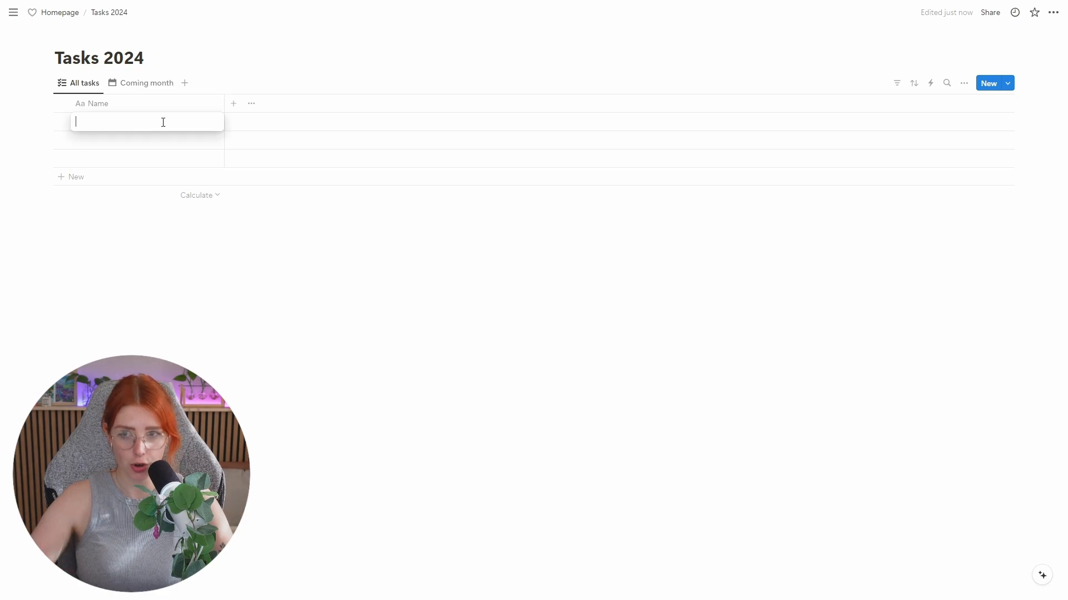
{"action": "type", "text": "Test 1"}
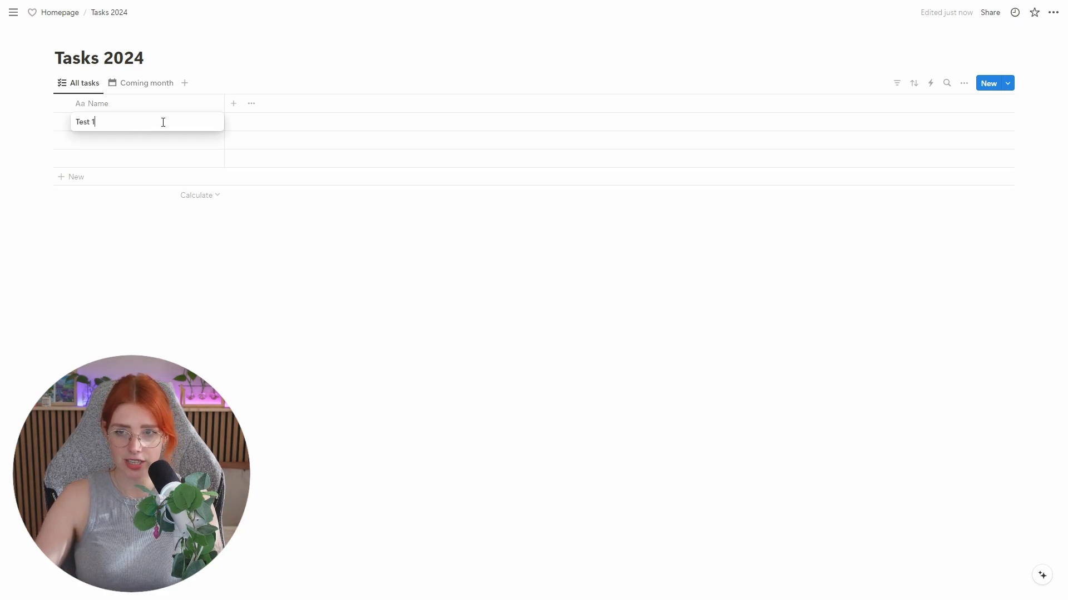
{"action": "left_click", "coordinate": [176, 139]}
{"action": "type", "text": "Test 2"}
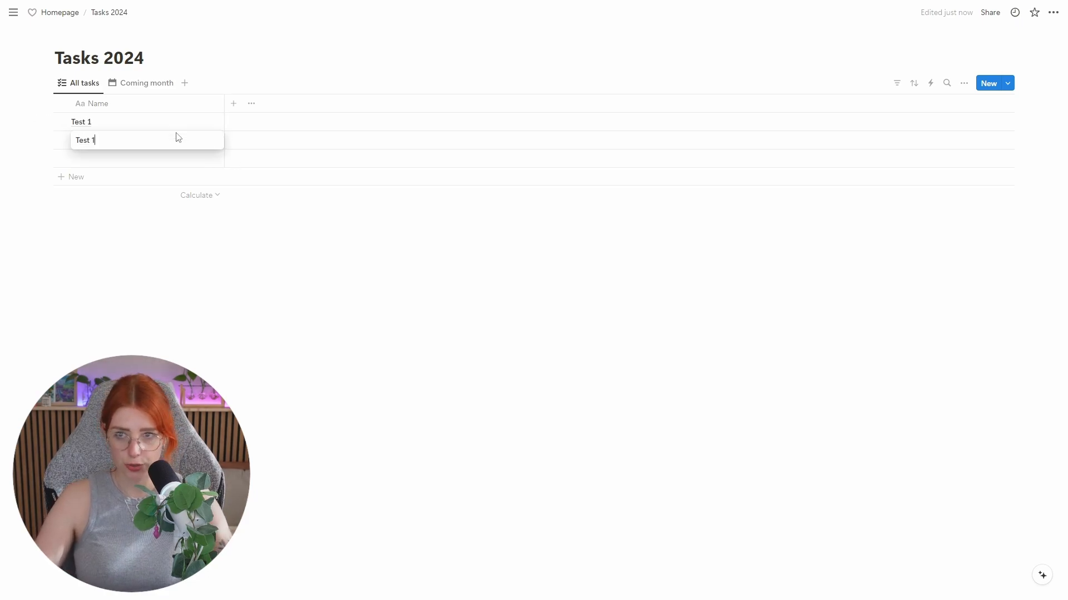
{"action": "key", "text": "Return"}
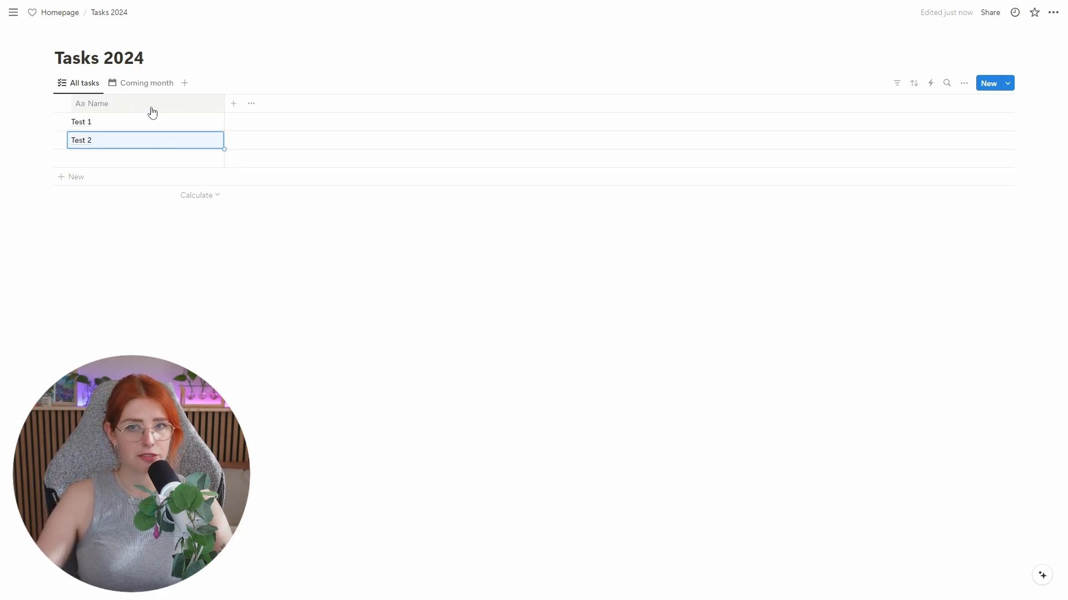
Add a Date property and set it to July 19, 2024 for Test 1 and July 20, 2024 for Test 2.
{"action": "left_click", "coordinate": [234, 103]}
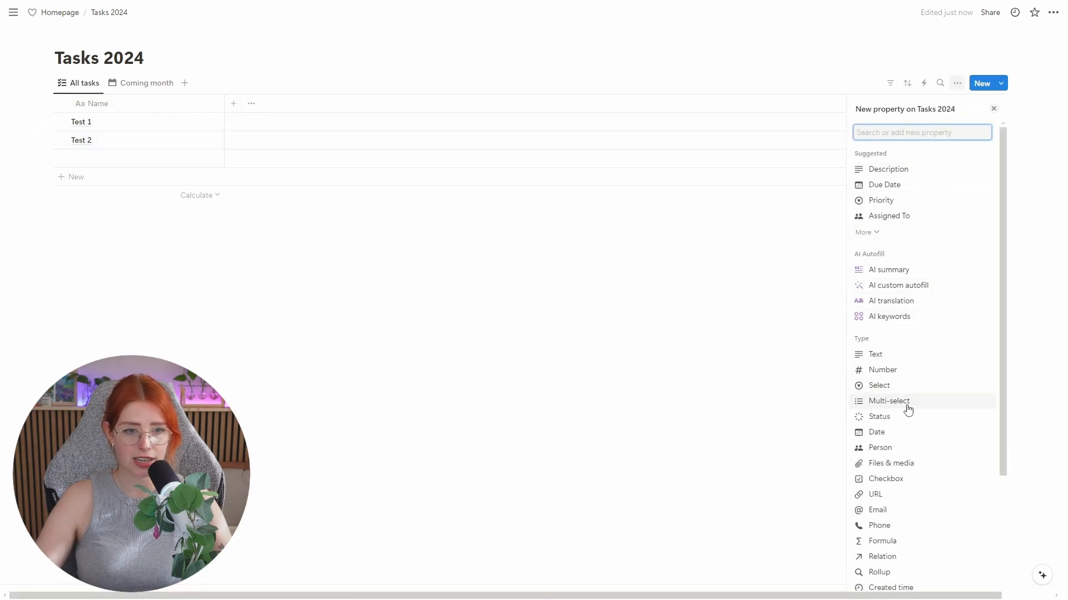
{"action": "left_click", "coordinate": [890, 432]}
{"action": "left_click", "coordinate": [271, 125]}
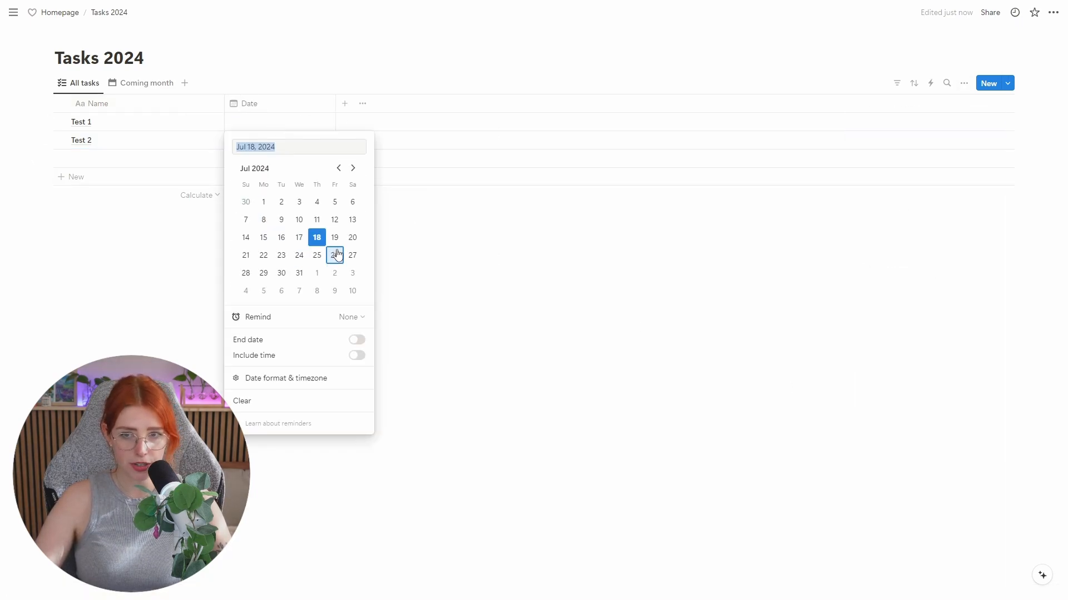
{"action": "left_click", "coordinate": [334, 237]}
{"action": "left_click", "coordinate": [272, 140]}
{"action": "left_click", "coordinate": [352, 256]}
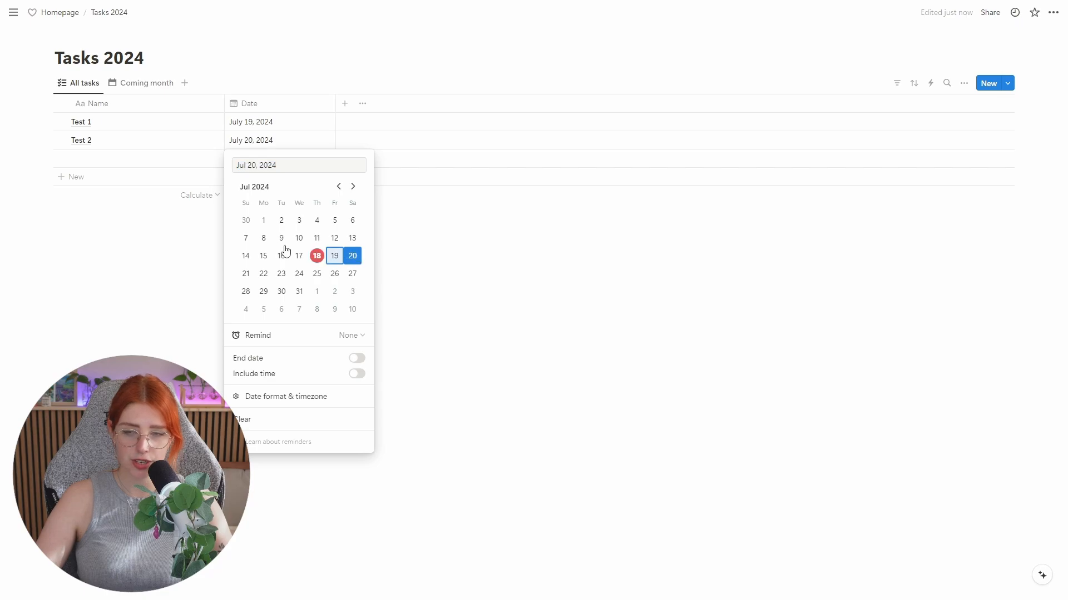
{"action": "left_click", "coordinate": [159, 234]}
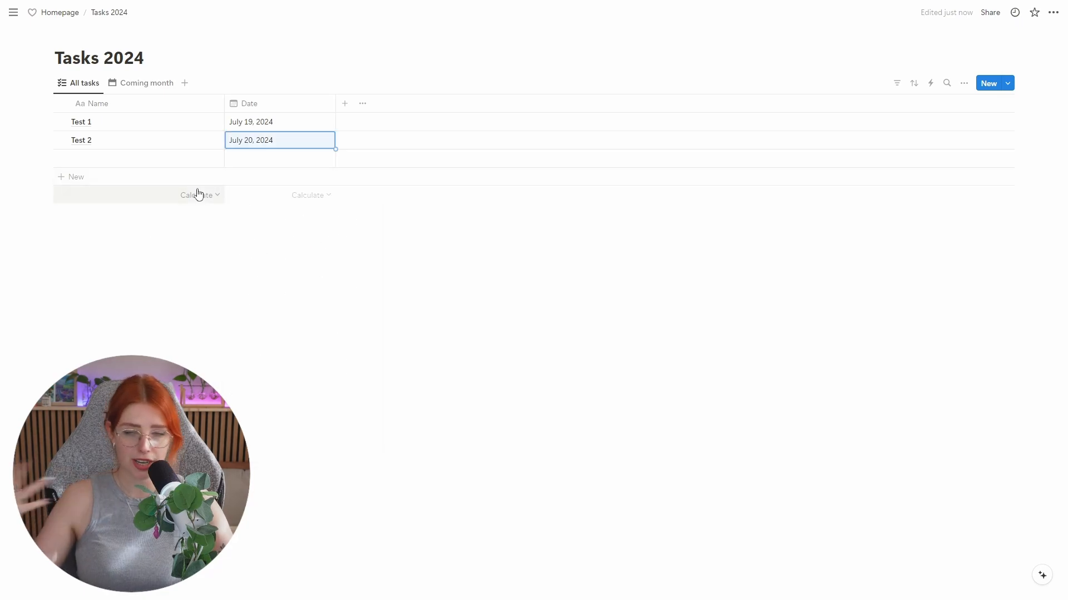
{"action": "left_click", "coordinate": [272, 123]}
{"action": "left_click", "coordinate": [335, 238]}
{"action": "left_click", "coordinate": [274, 139]}
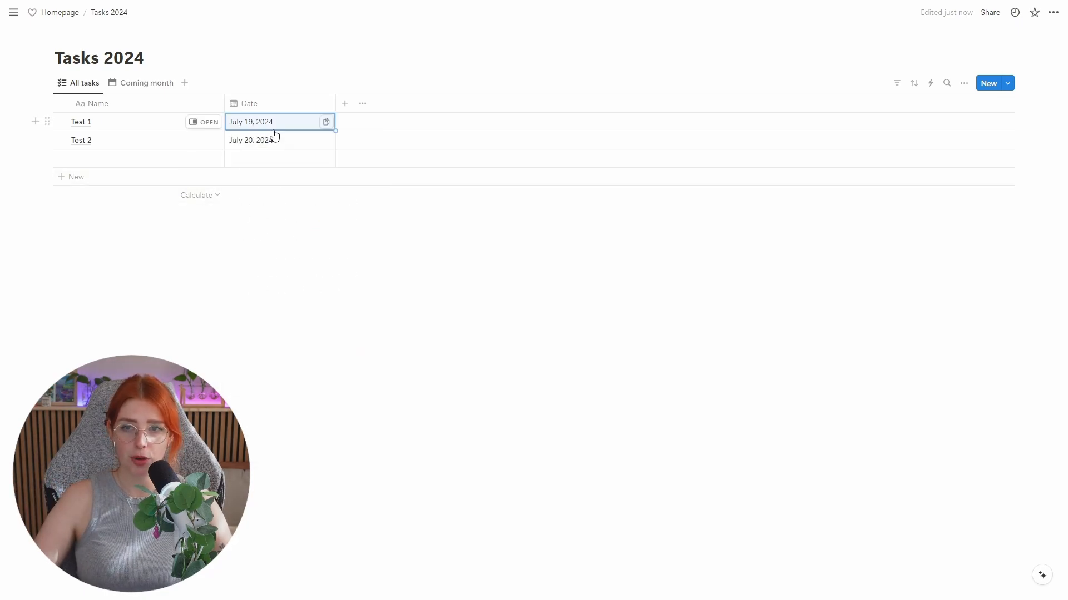
{"action": "left_click", "coordinate": [274, 140]}
{"action": "left_click", "coordinate": [352, 255]}
{"action": "key", "text": "Escape"}
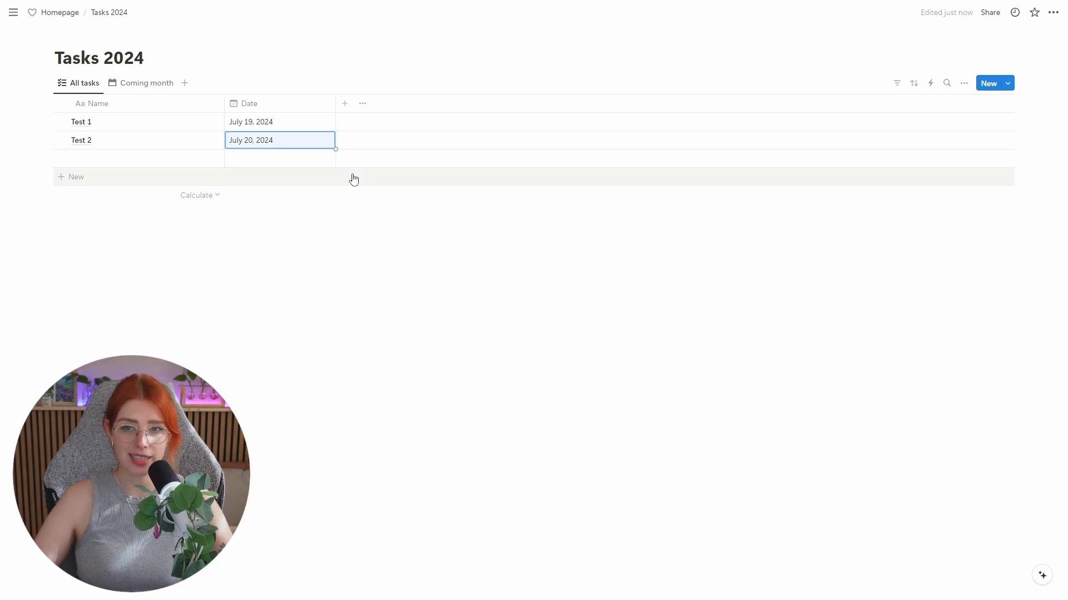
Add a Text property to the table and enter "This test is for Notion" for Test 1.
{"action": "left_click", "coordinate": [345, 105]}
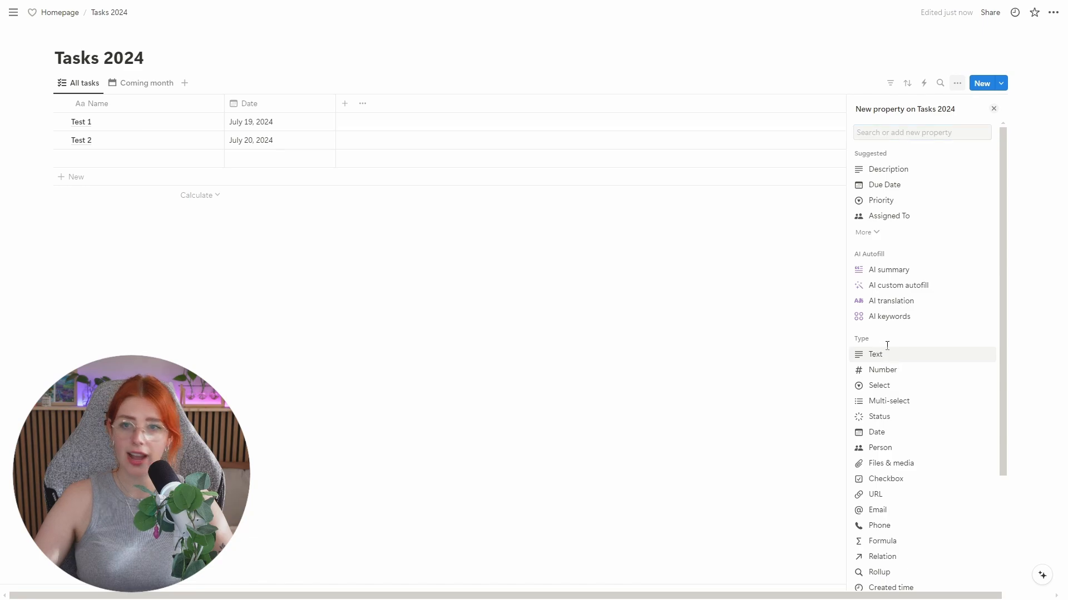
{"action": "left_click", "coordinate": [859, 355]}
{"action": "left_click", "coordinate": [397, 123]}
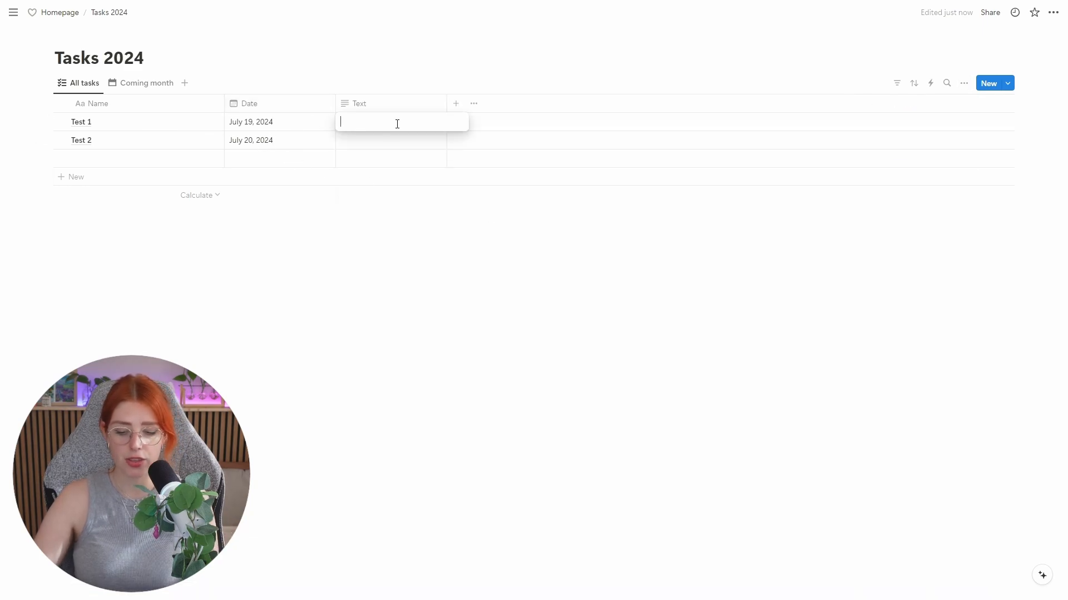
{"action": "type", "text": "This test "}
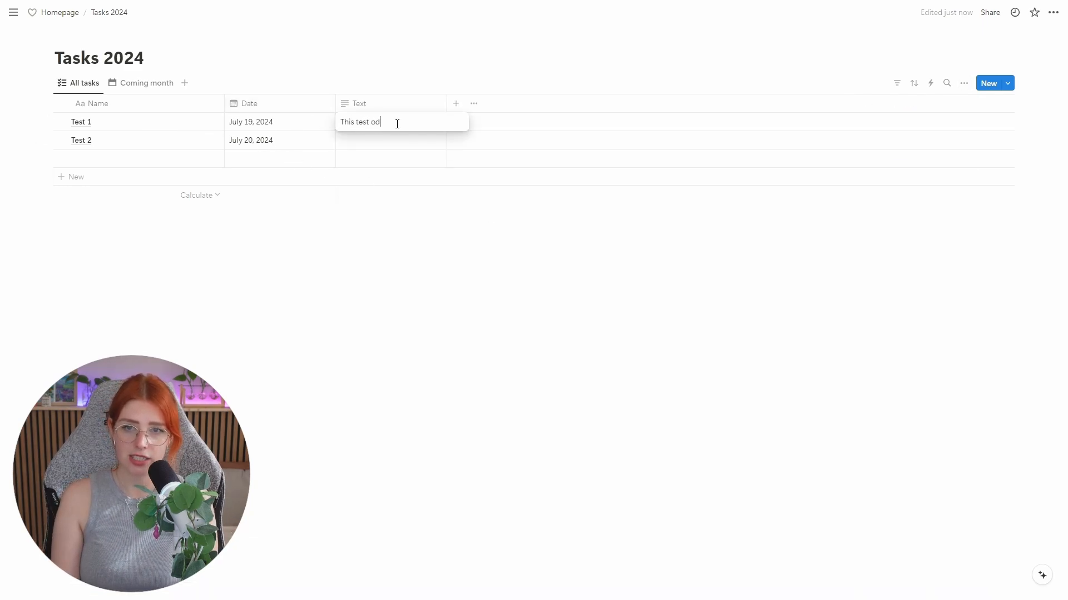
{"action": "type", "text": "is for Notion"}
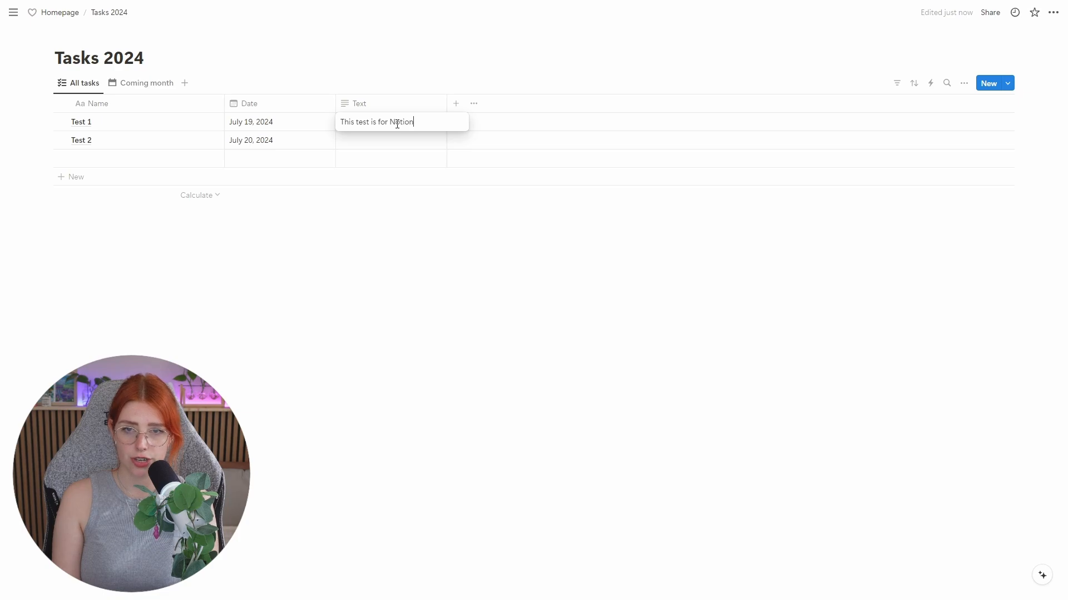
{"action": "key", "text": "Return"}
Enter "This test is for Notion AI" in the Text property of Test 2.
{"action": "key", "text": "Down"}
{"action": "type", "text": "This test is for"}
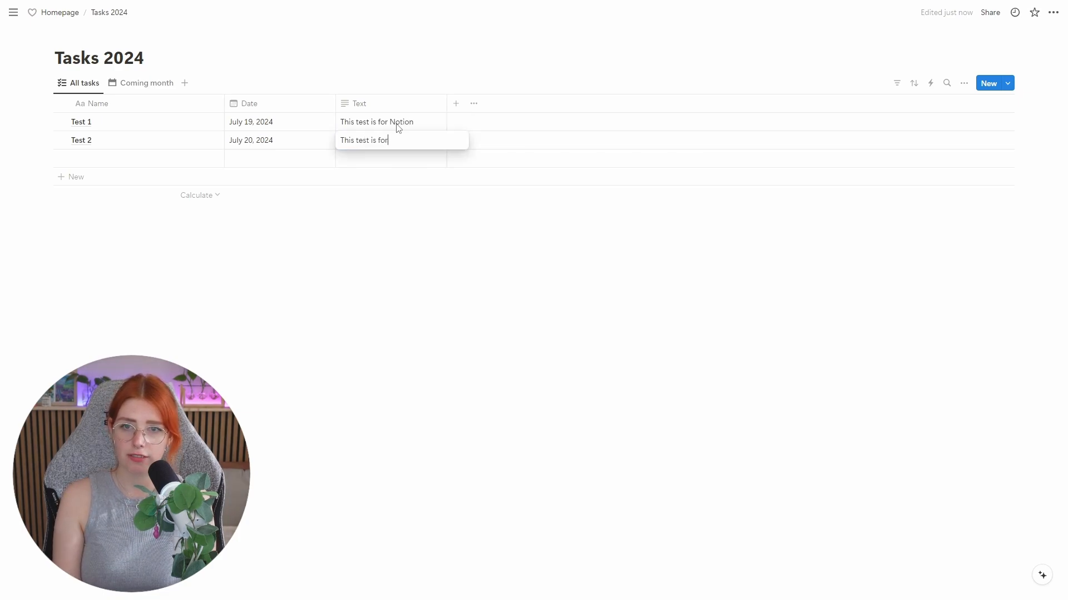
{"action": "type", "text": " Notion AI"}
{"action": "key", "text": "Return"}
{"action": "key", "text": "Down"}
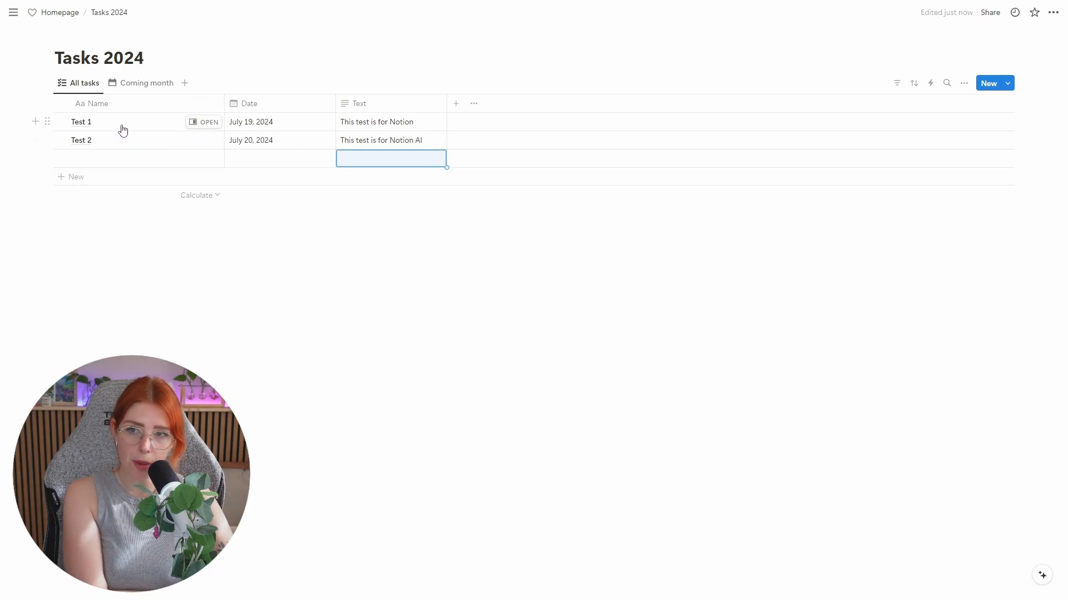
Open the page of the Test 1 entry beside the table and view its properties and empty body.
{"action": "left_click", "coordinate": [207, 124]}
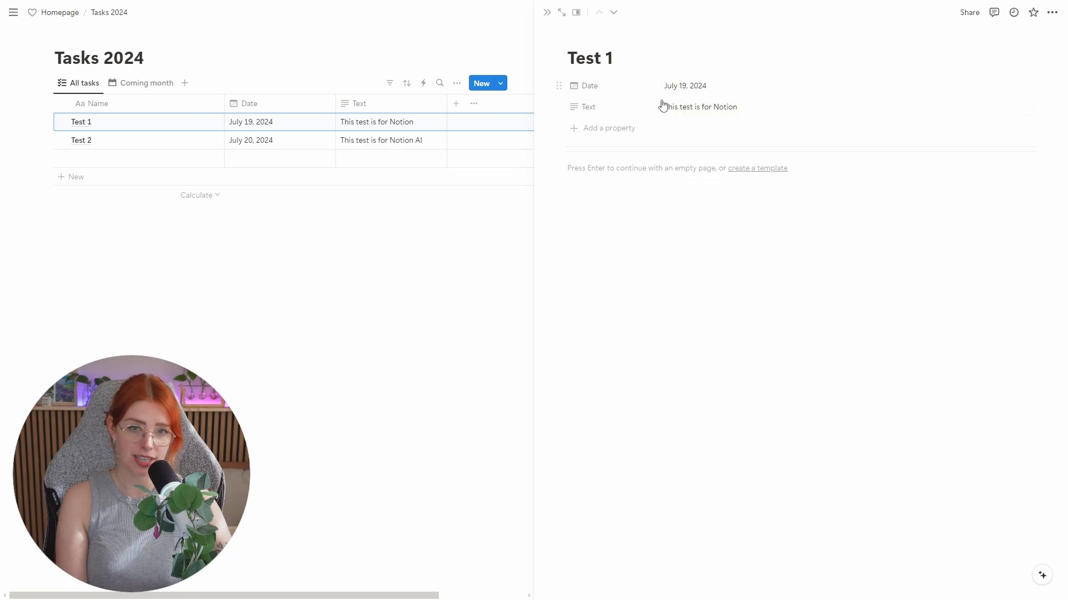
{"action": "left_click", "coordinate": [650, 175]}
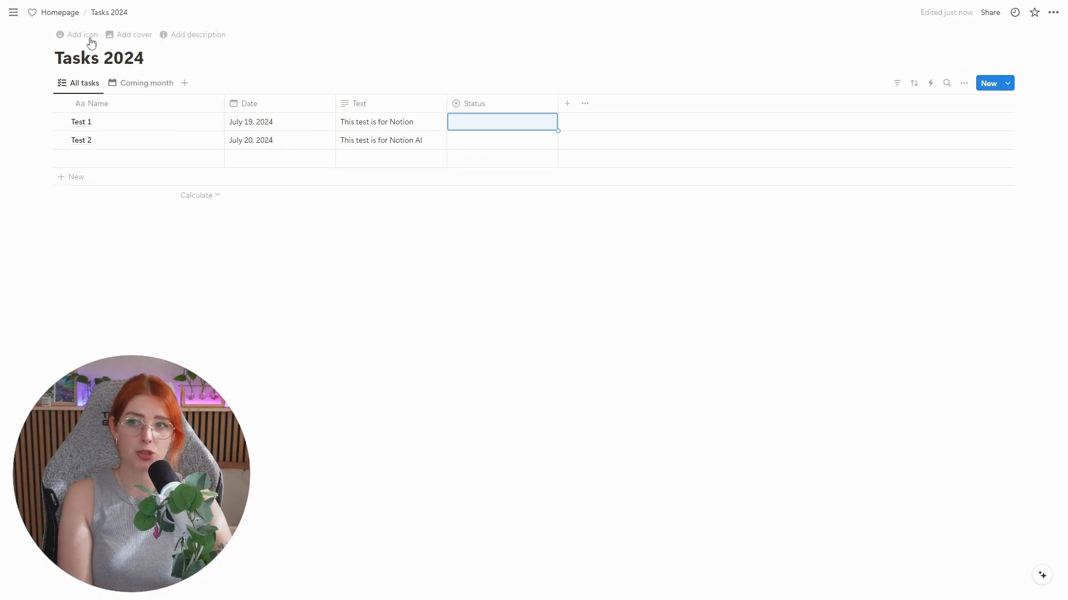
Return to the Homepage and insert empty lines between its title and the Tasks 2024 link.
{"action": "left_click", "coordinate": [63, 14]}
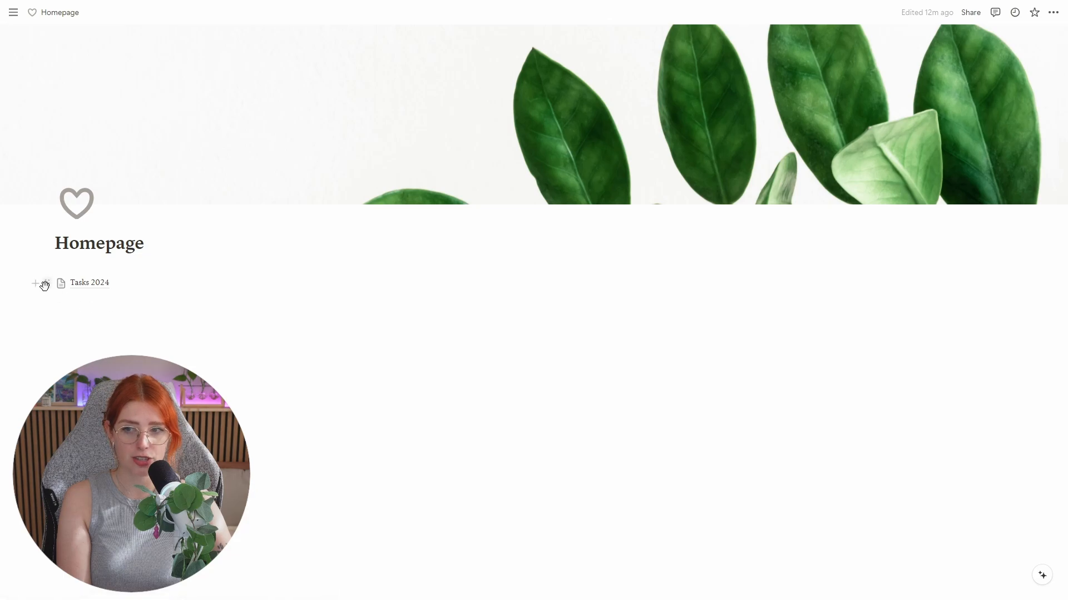
{"action": "left_click_drag", "start_coordinate": [47, 283], "coordinate": [61, 286]}
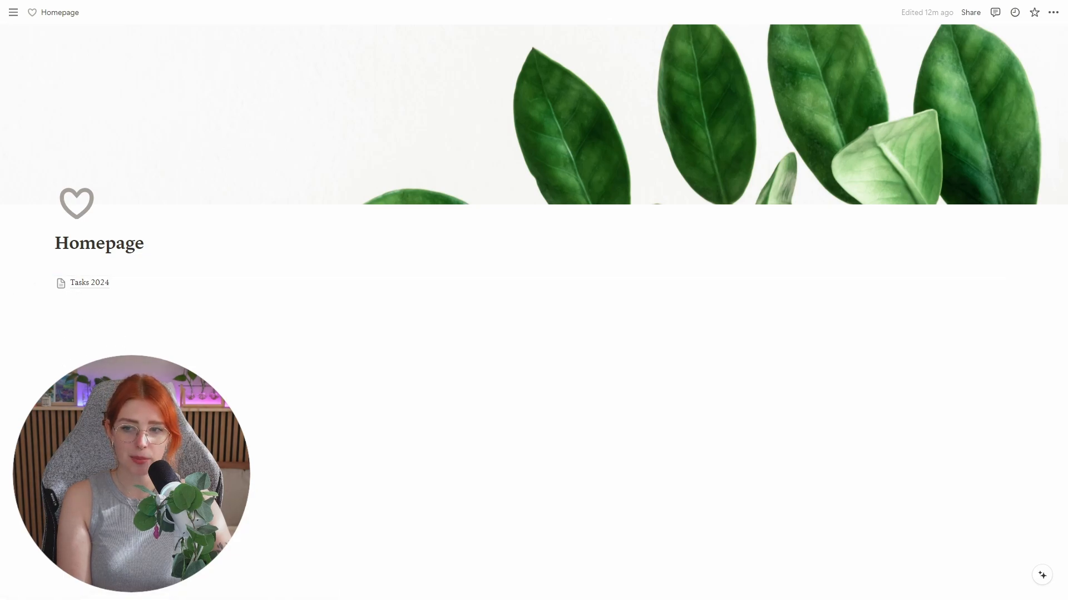
{"action": "left_click", "coordinate": [105, 304]}
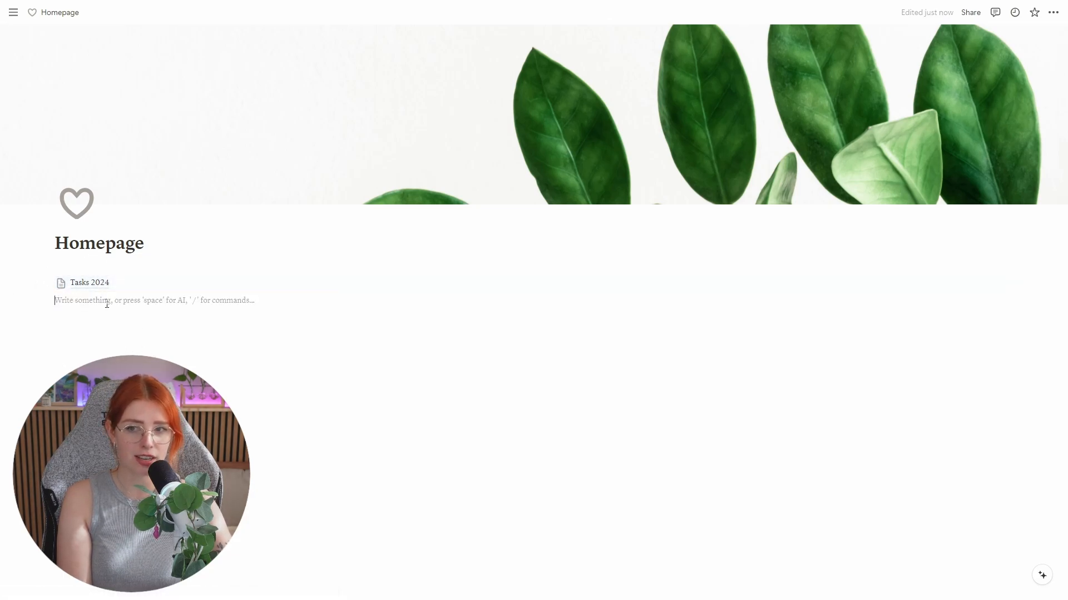
{"action": "left_click", "coordinate": [83, 266]}
{"action": "key", "text": "Return"}
{"action": "key", "text": "Return"}
{"action": "key", "text": "Up"}
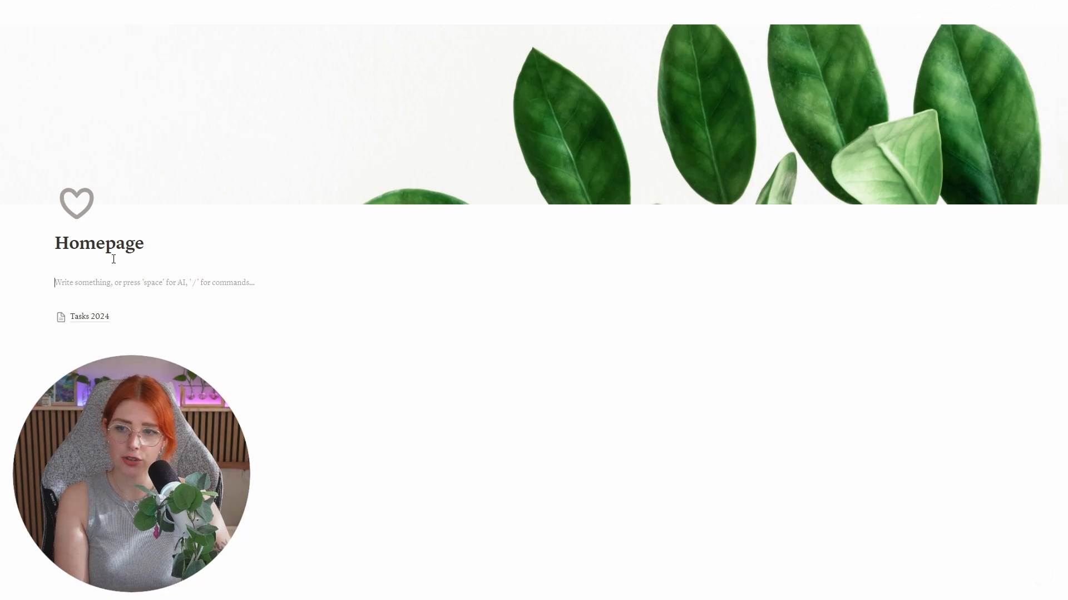
{"action": "key", "text": "Return"}
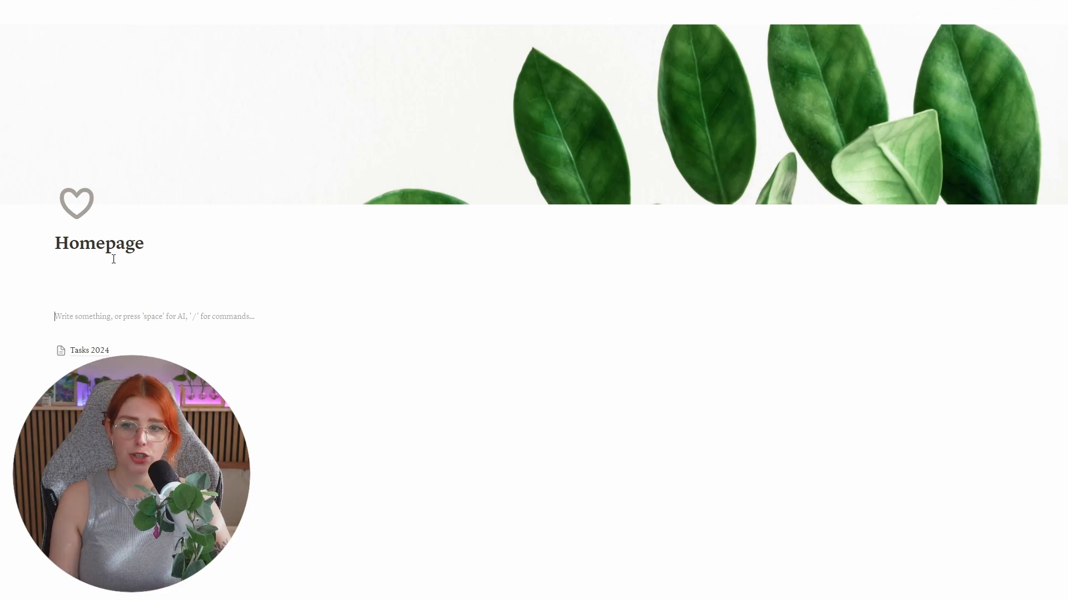
Insert a linked view of the Tasks 2024 database below the Homepage title using its Coming month view, and hide the database title.
{"action": "key", "text": "Up"}
{"action": "key", "text": "Up"}
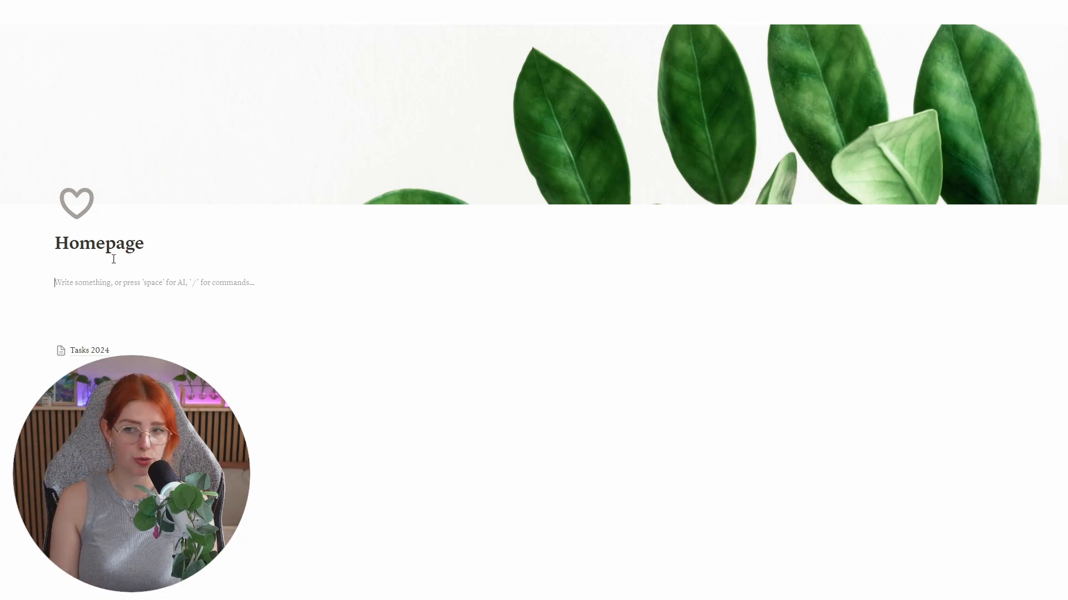
{"action": "type", "text": "/linked"}
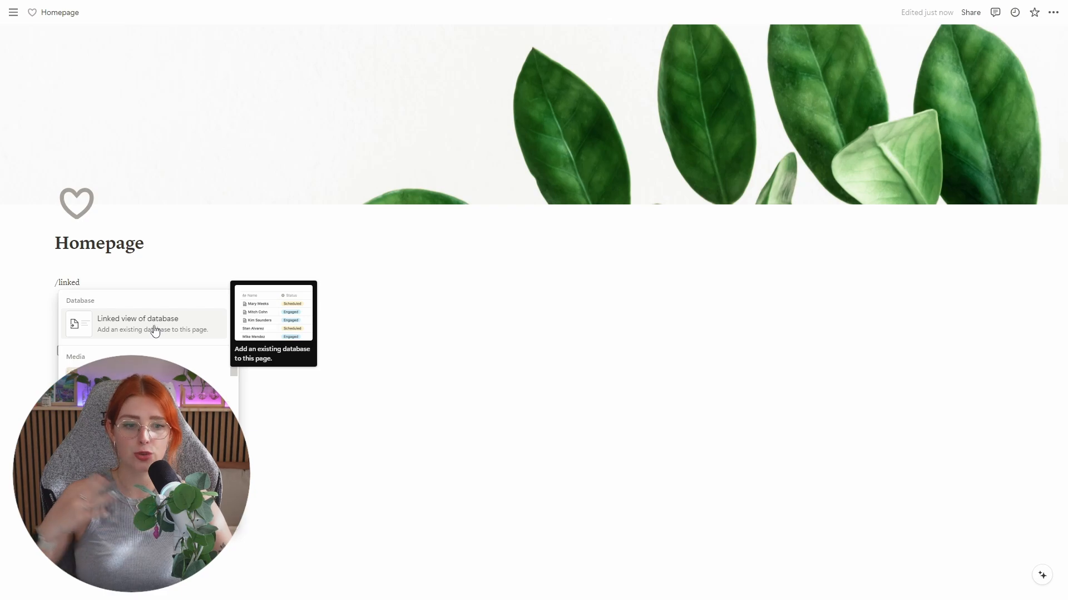
{"action": "left_click", "coordinate": [184, 329]}
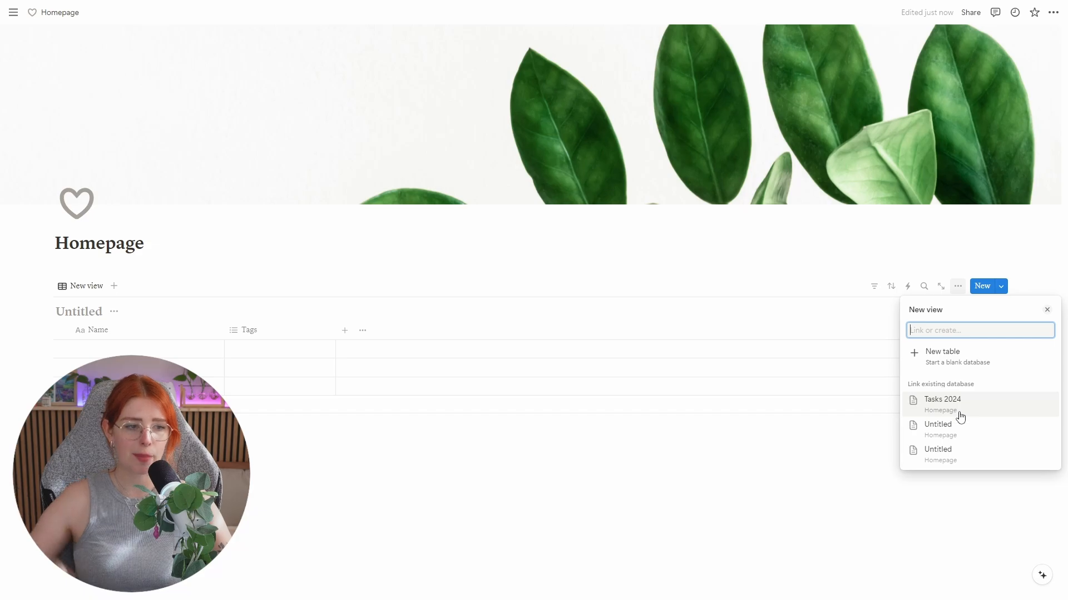
{"action": "left_click", "coordinate": [946, 405]}
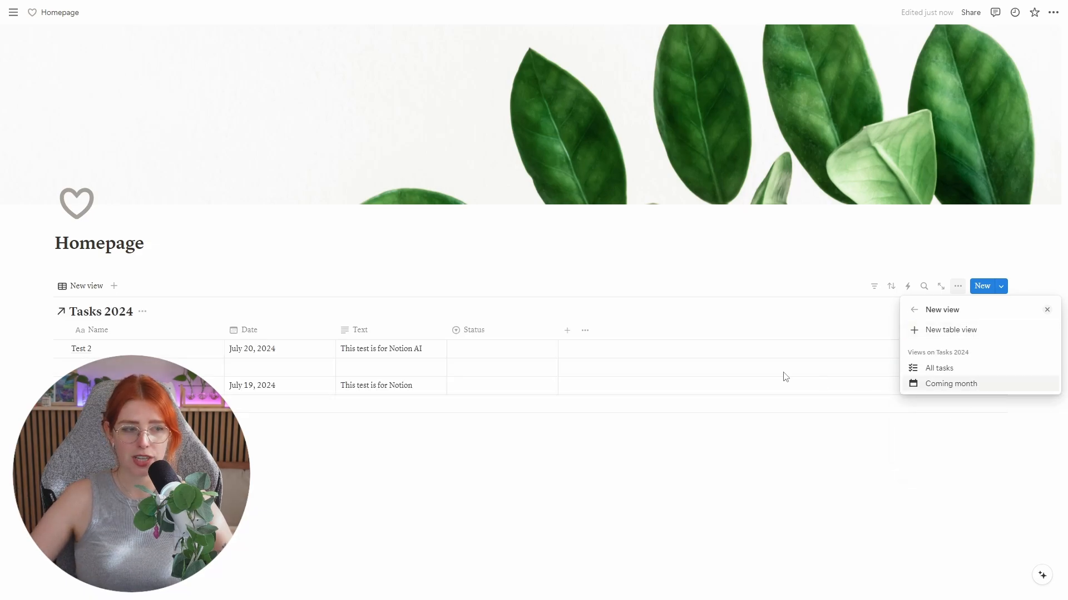
{"action": "left_click", "coordinate": [951, 384]}
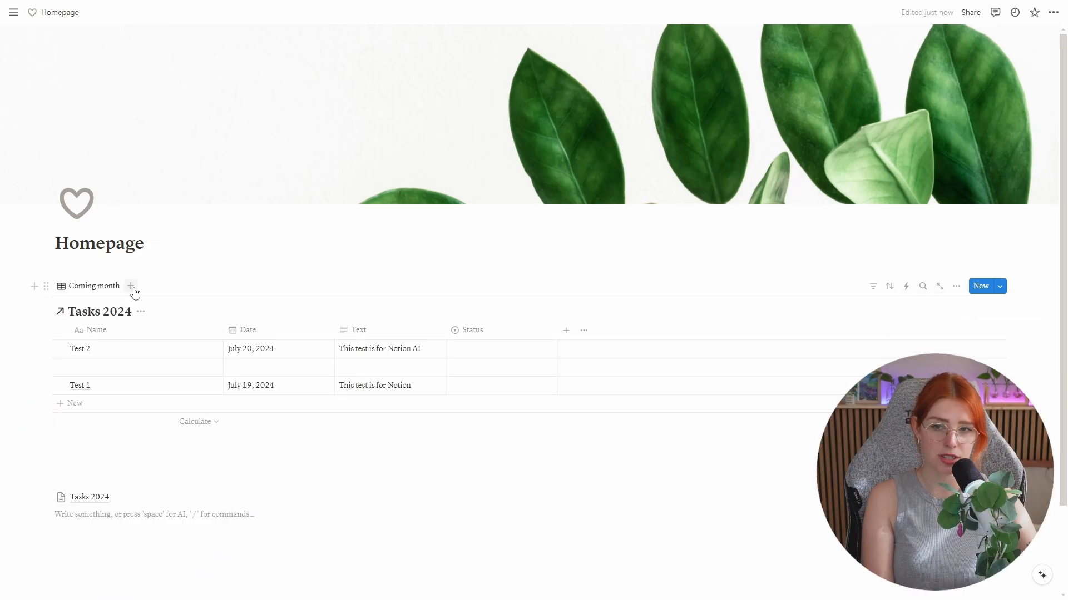
{"action": "left_click", "coordinate": [140, 312]}
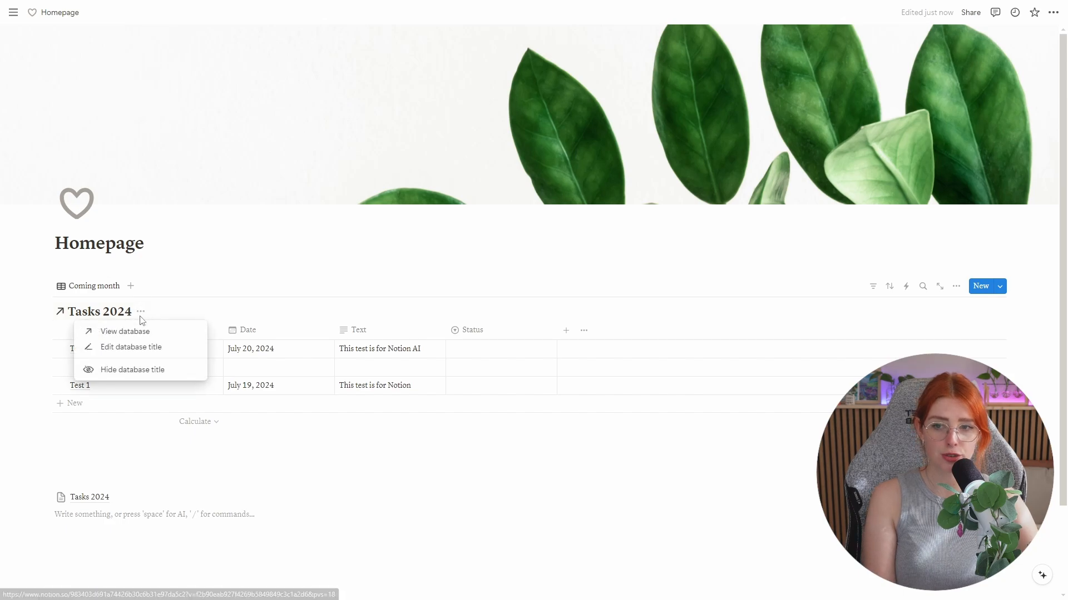
{"action": "left_click", "coordinate": [109, 369]}
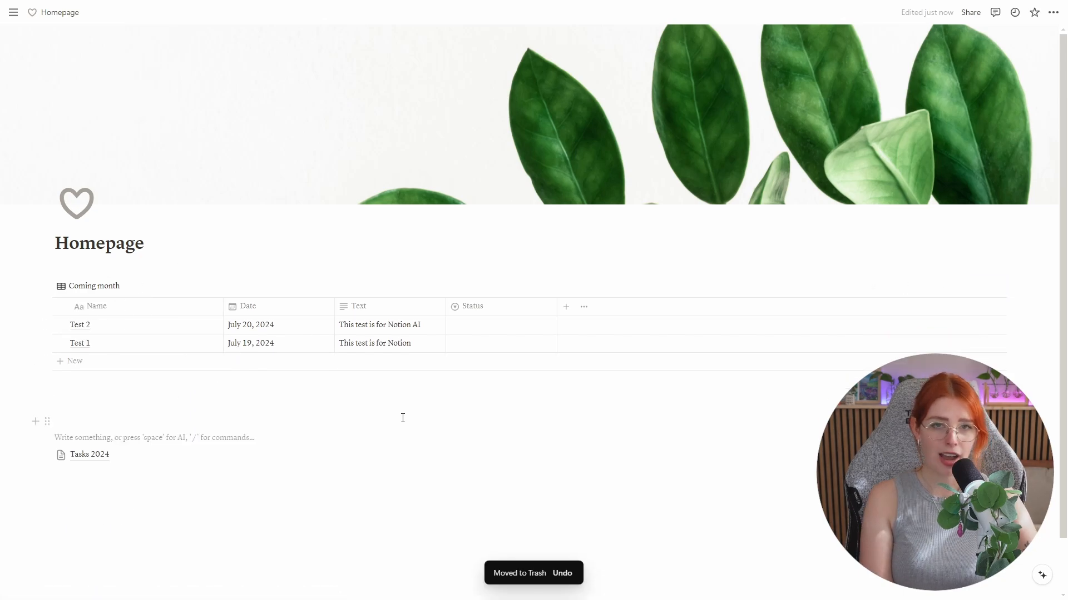
Move an empty line above the Coming month view and turn it into a Heading 1 reading "Test Planner".
{"action": "left_click_drag", "start_coordinate": [47, 422], "coordinate": [115, 274]}
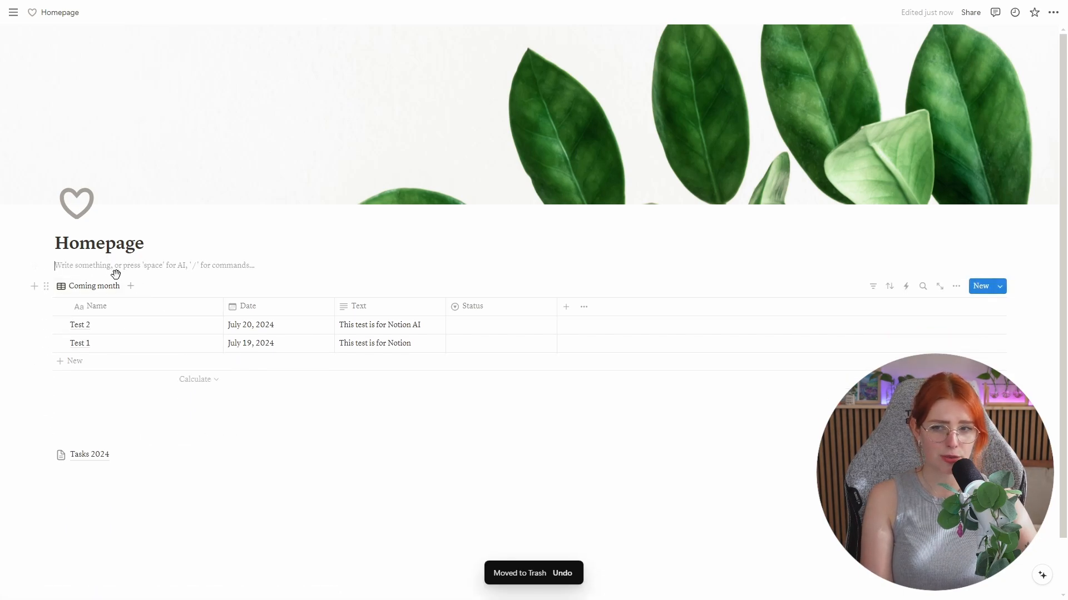
{"action": "type", "text": "/hea"}
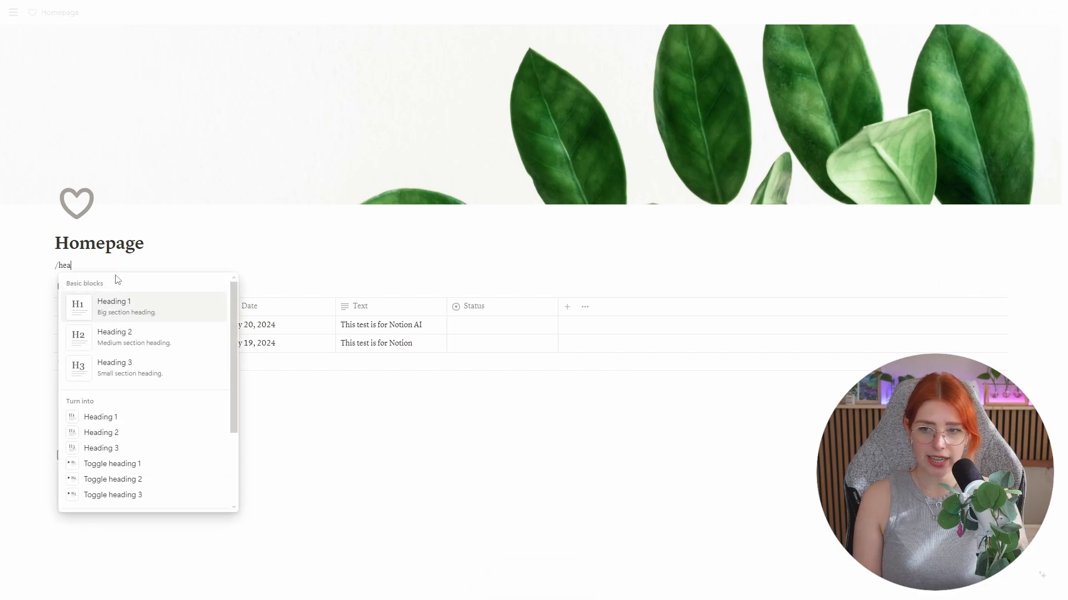
{"action": "left_click", "coordinate": [170, 307]}
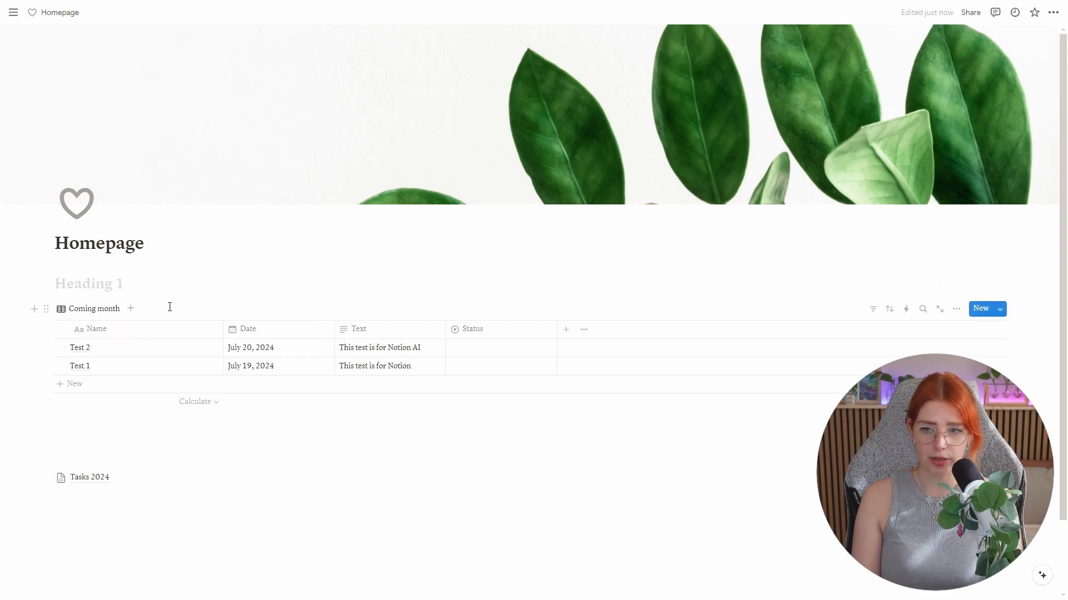
{"action": "type", "text": "Test Planner"}
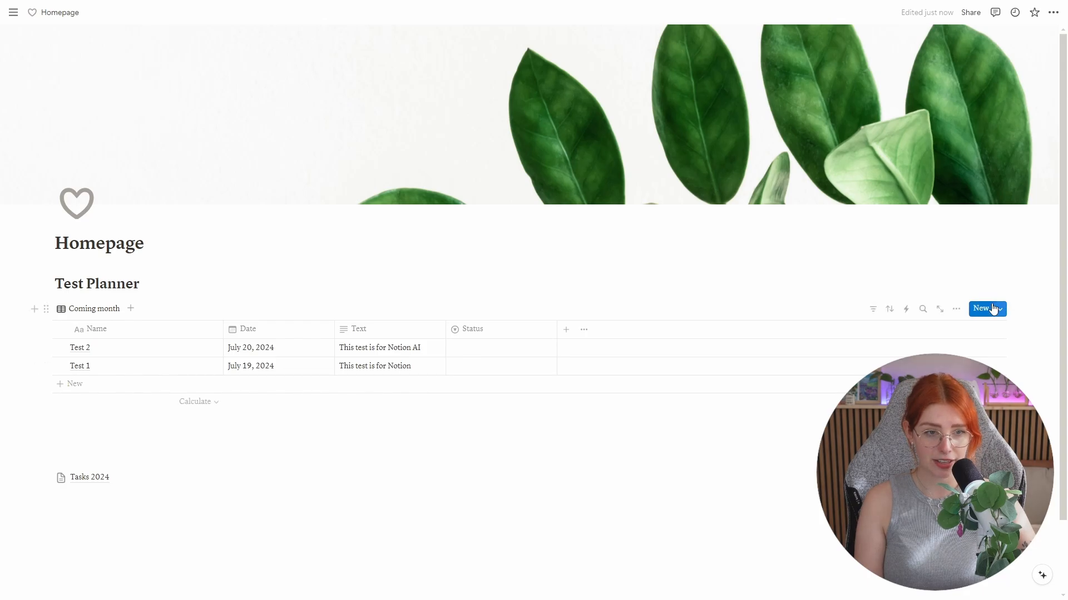
Change the layout of the Coming month view under Test Planner to Calendar.
{"action": "scroll", "coordinate": [981, 310], "scroll_direction": "down", "scroll_amount": 2}
{"action": "left_click", "coordinate": [958, 226]}
{"action": "left_click", "coordinate": [1018, 307]}
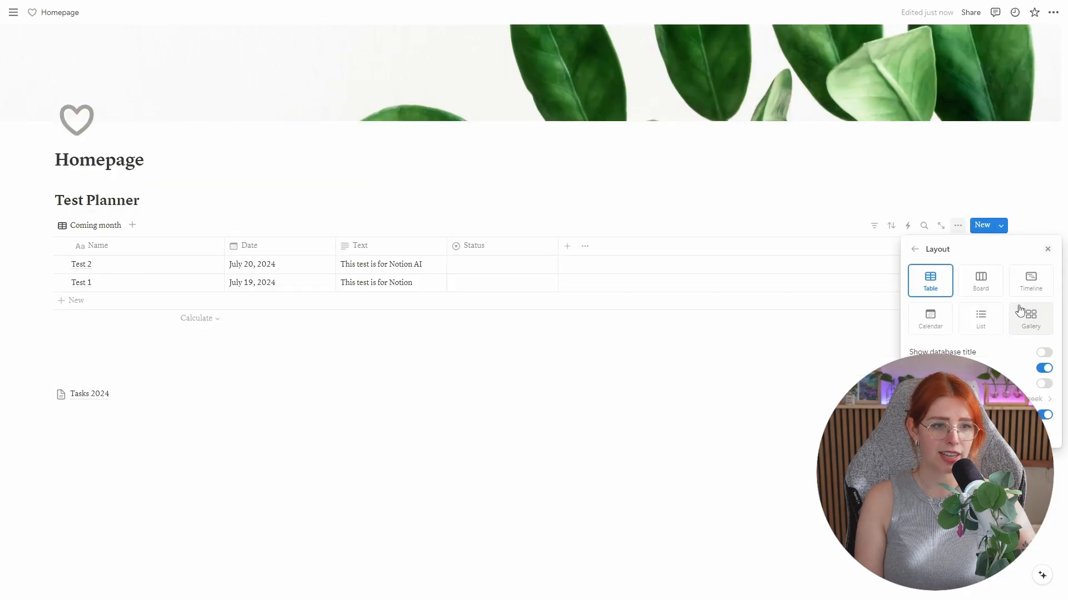
{"action": "left_click", "coordinate": [929, 319]}
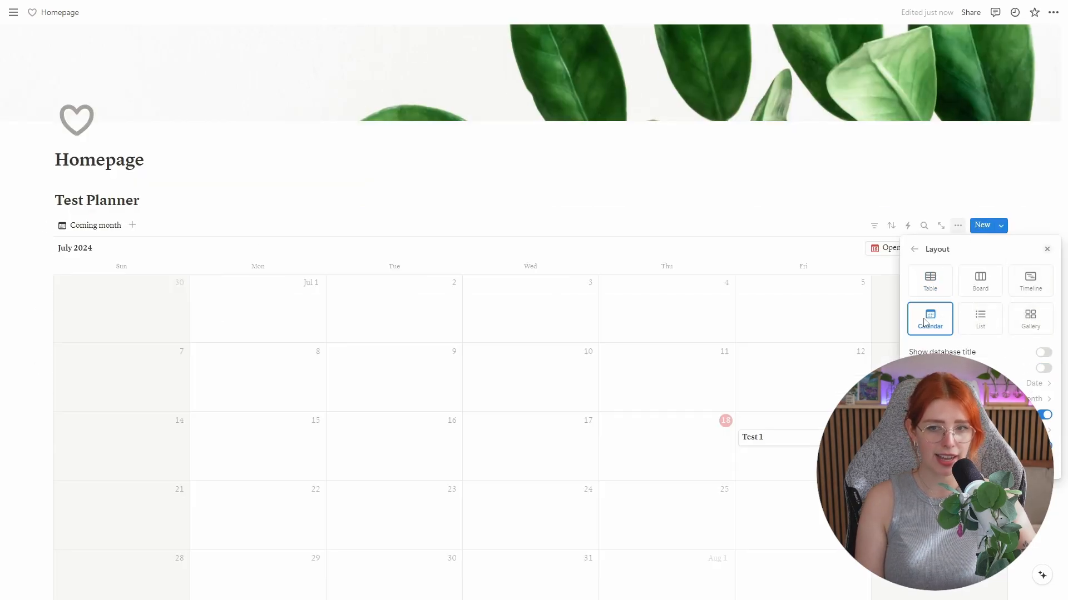
{"action": "left_click", "coordinate": [159, 187]}
Open the Tasks 2024 database and add an entry named "Test 3" dated July 30, 2024.
{"action": "scroll", "coordinate": [152, 213], "scroll_direction": "down", "scroll_amount": 1}
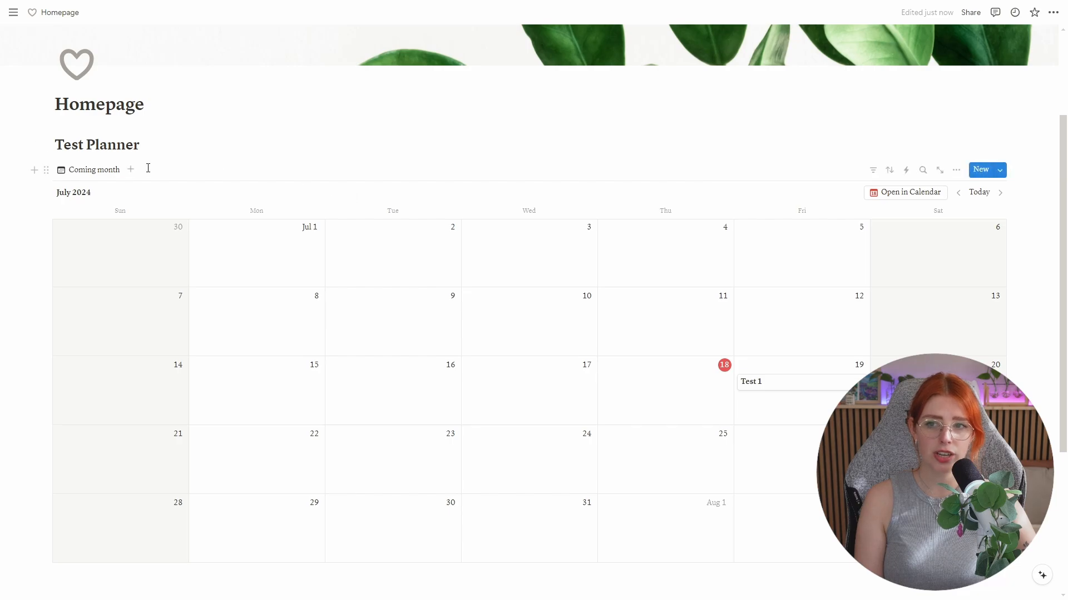
{"action": "scroll", "coordinate": [608, 301], "scroll_direction": "down", "scroll_amount": 2}
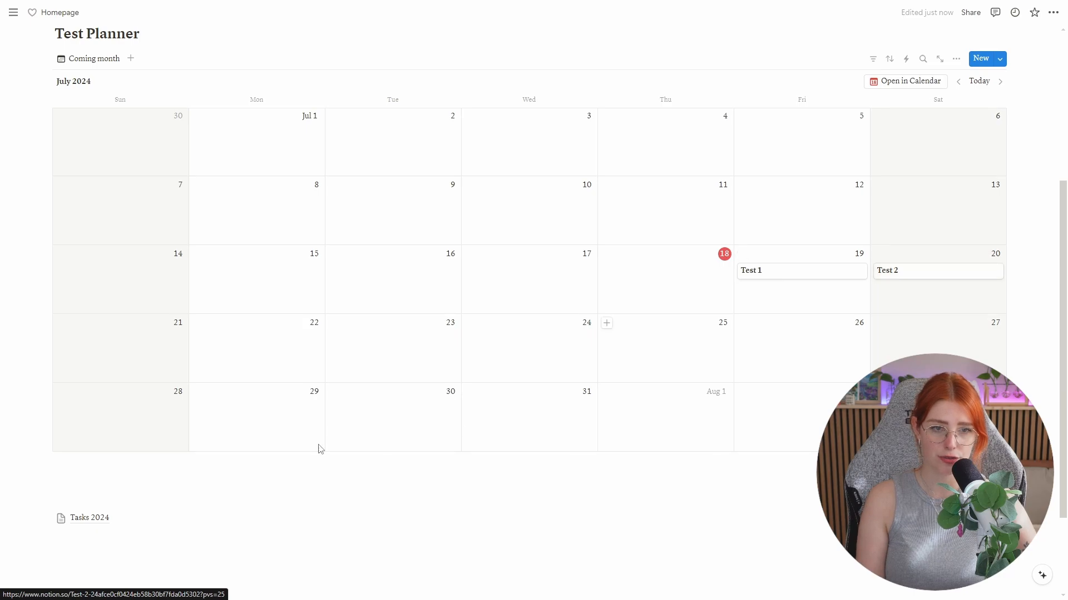
{"action": "left_click", "coordinate": [88, 517]}
{"action": "left_click", "coordinate": [96, 159]}
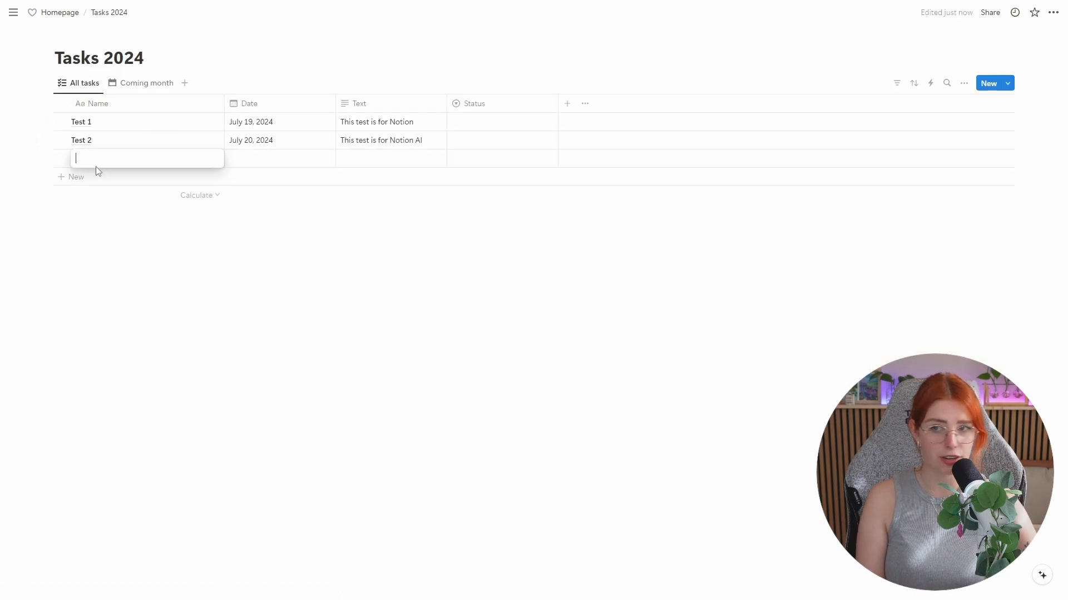
{"action": "type", "text": "Test 3"}
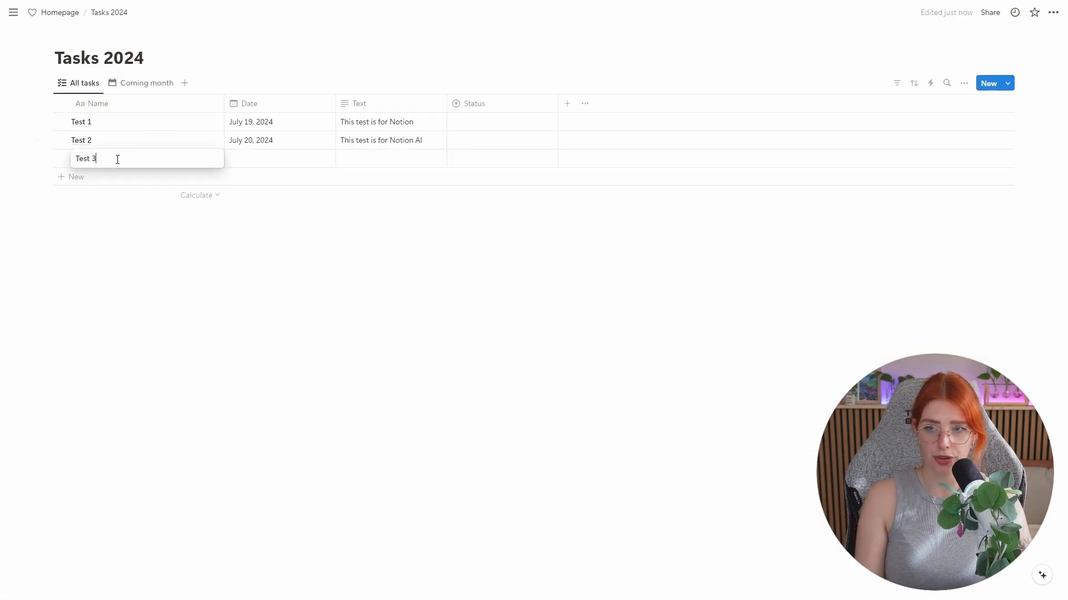
{"action": "left_click", "coordinate": [260, 161]}
{"action": "left_click", "coordinate": [283, 311]}
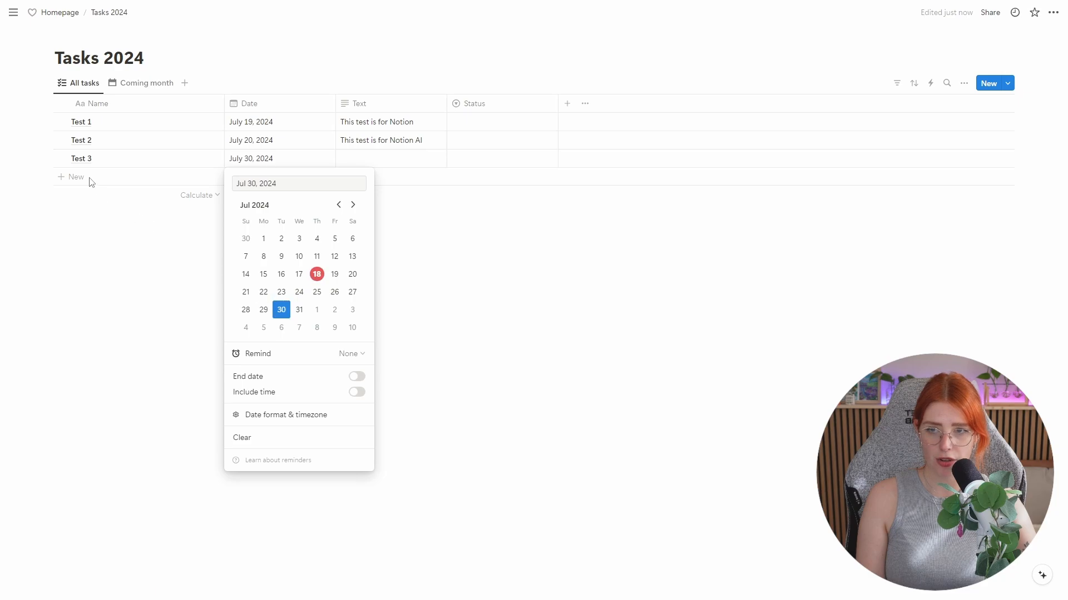
Add an entry named "Test 4" with a date range from July 31, 2024 to August 3, 2024.
{"action": "left_click", "coordinate": [89, 178]}
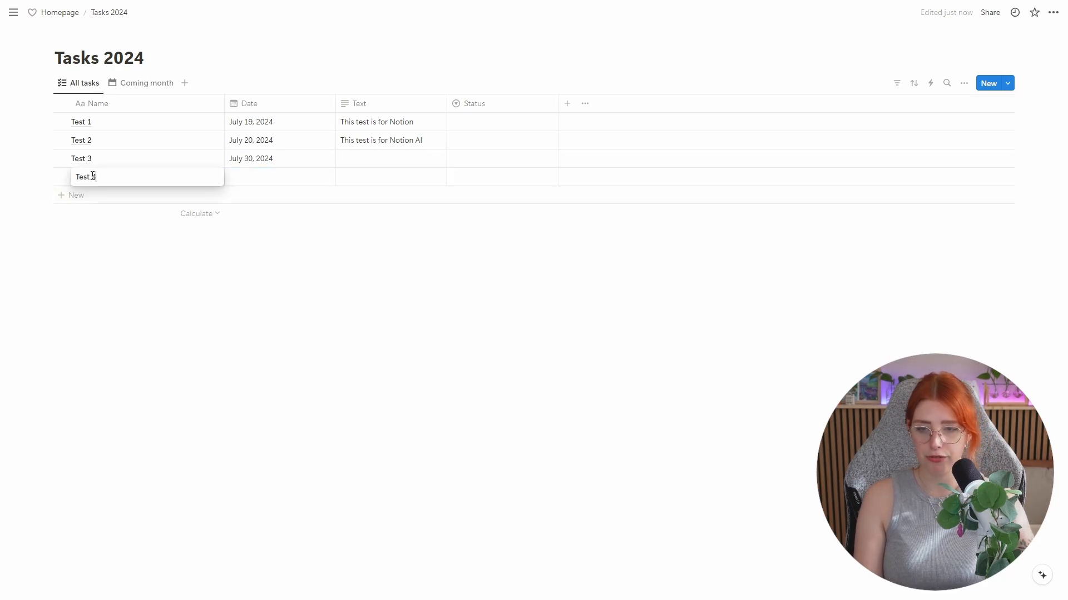
{"action": "left_click", "coordinate": [234, 177]}
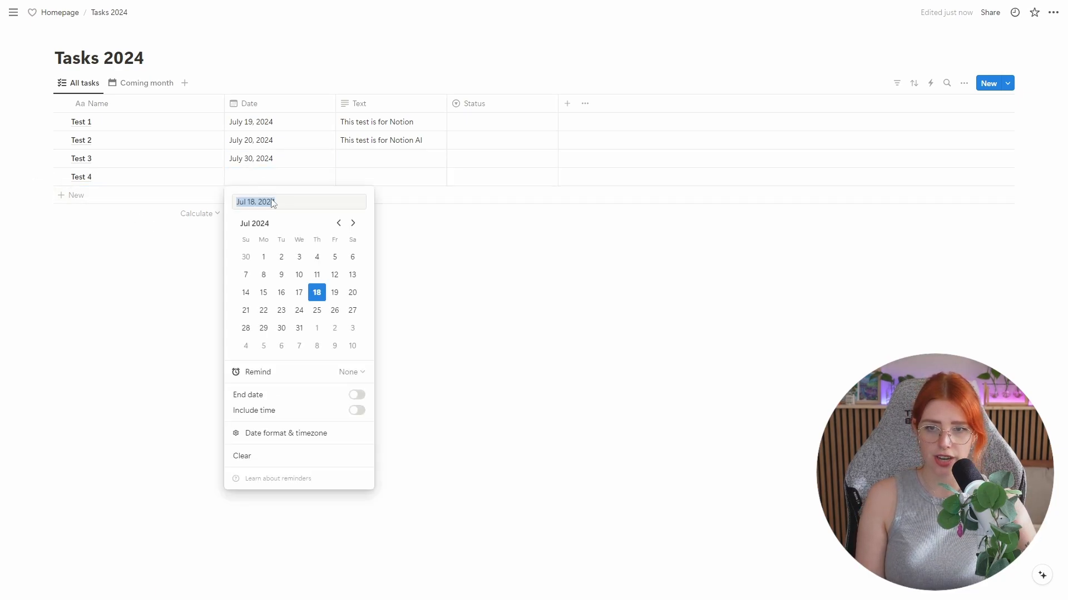
{"action": "left_click", "coordinate": [300, 328]}
{"action": "left_click", "coordinate": [358, 395]}
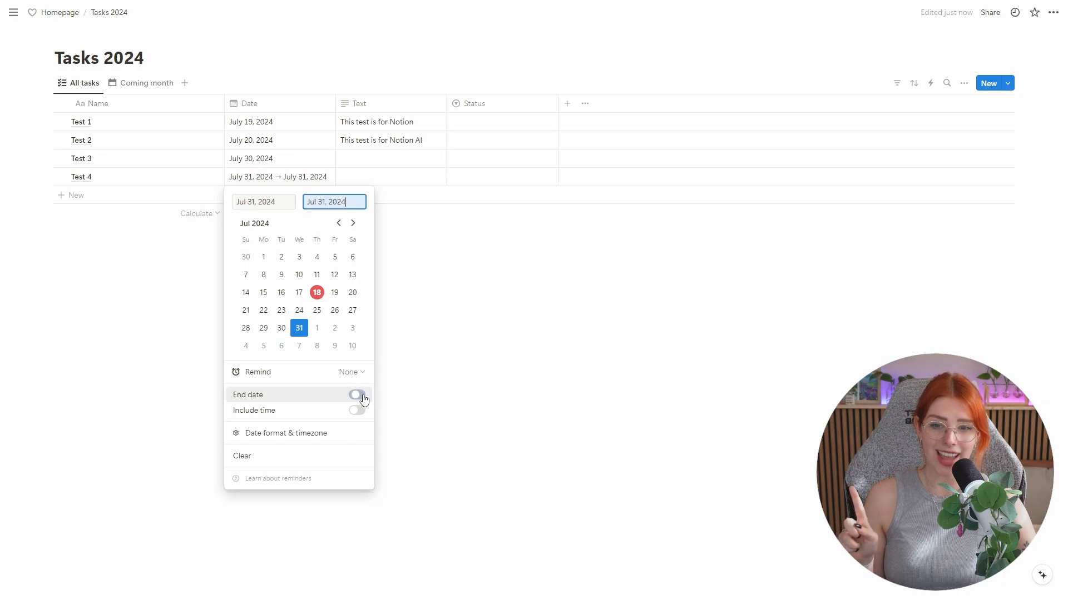
{"action": "left_click", "coordinate": [352, 328]}
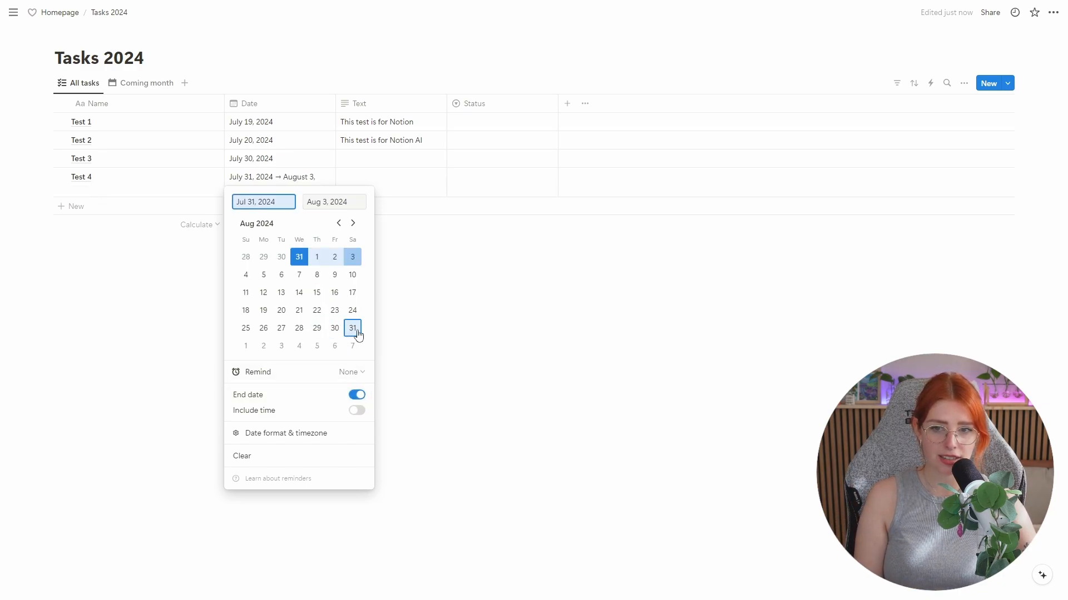
{"action": "left_click", "coordinate": [527, 324]}
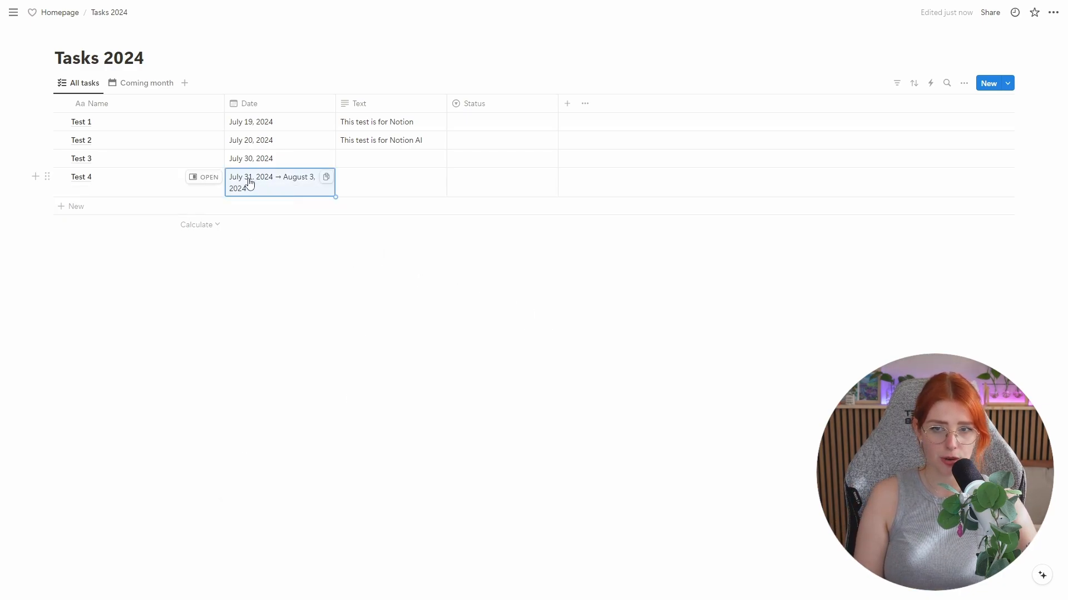
Return to the Homepage and examine how the Test 3 and Test 4 entries show in the Test Planner calendar.
{"action": "left_click", "coordinate": [61, 12]}
{"action": "scroll", "coordinate": [617, 314], "scroll_direction": "down", "scroll_amount": 3}
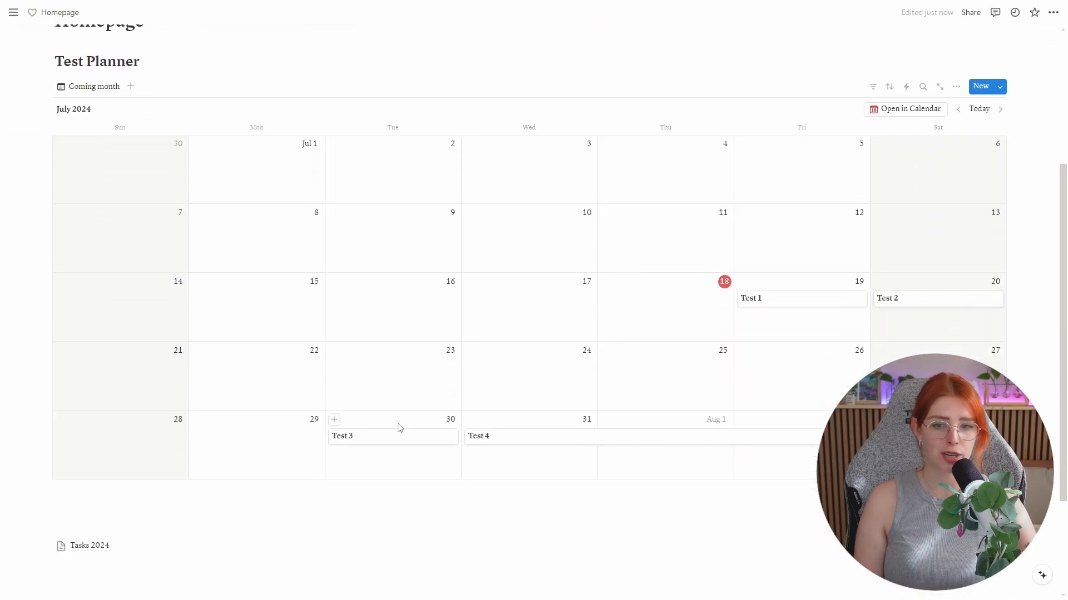
{"action": "scroll", "coordinate": [585, 449], "scroll_direction": "down", "scroll_amount": 2}
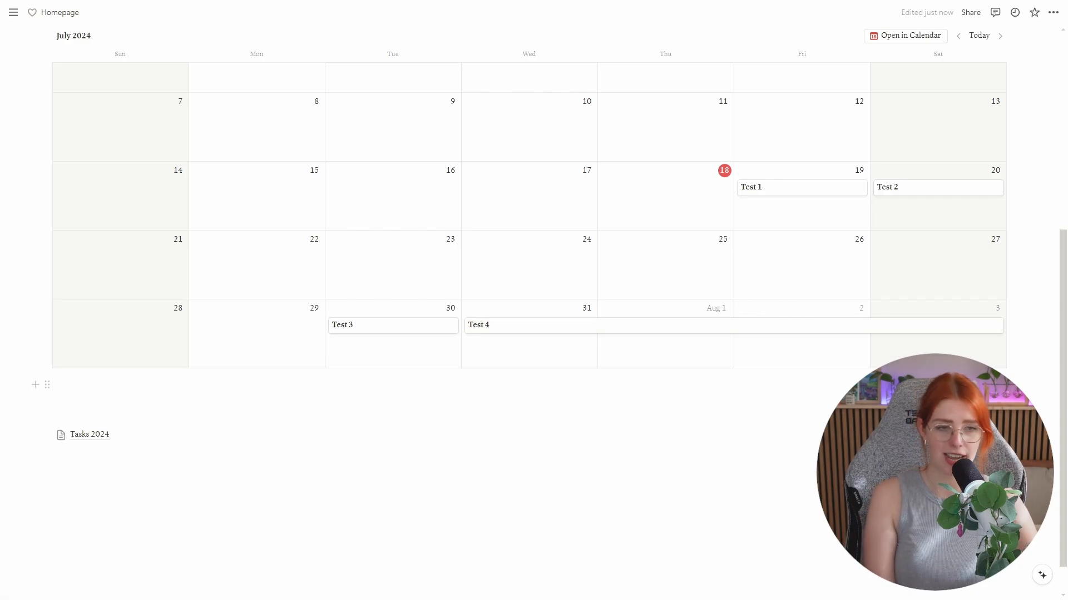
{"action": "scroll", "coordinate": [564, 336], "scroll_direction": "up", "scroll_amount": 3}
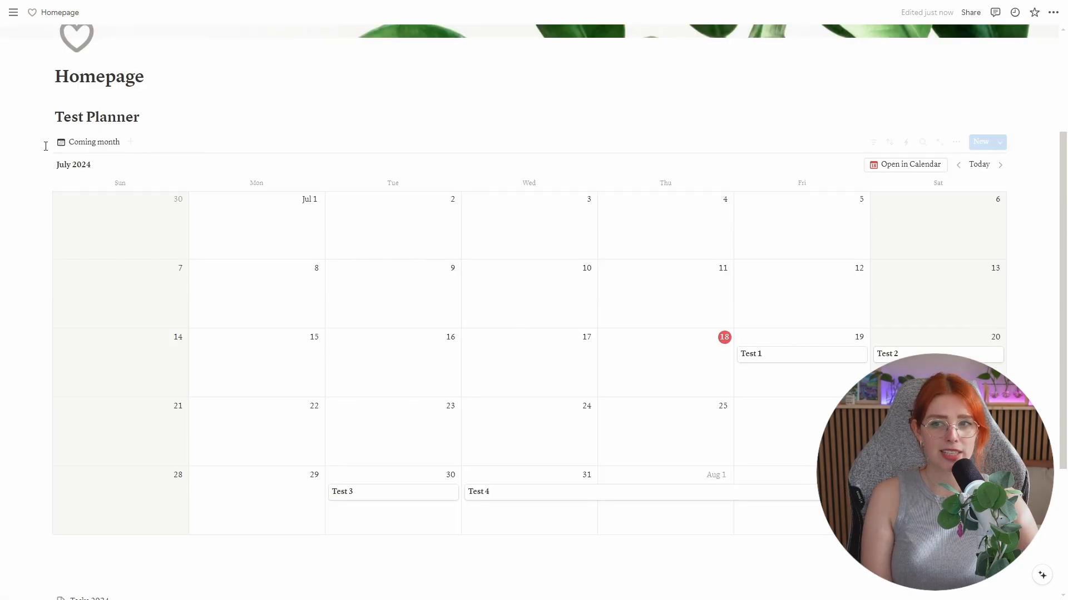
{"action": "scroll", "coordinate": [110, 399], "scroll_direction": "down", "scroll_amount": 4}
{"action": "scroll", "coordinate": [143, 385], "scroll_direction": "up", "scroll_amount": 1}
{"action": "scroll", "coordinate": [539, 377], "scroll_direction": "up", "scroll_amount": 4}
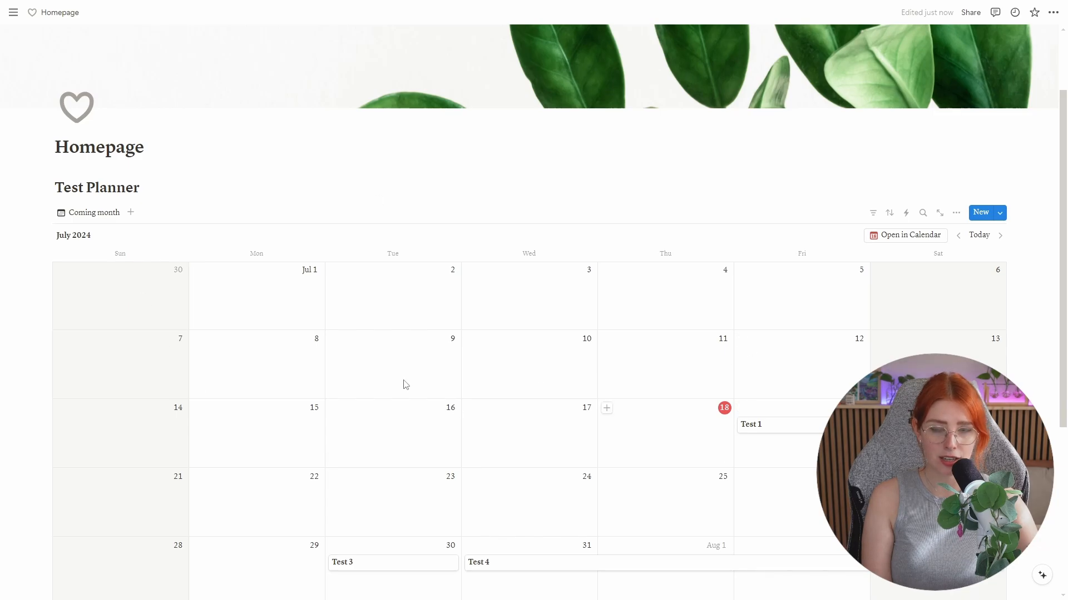
Create the calendar entry "Test 0" on July 3, 2024 without the Status property, and enter "This is the ground 0 test" as its Text.
{"action": "left_click", "coordinate": [471, 270]}
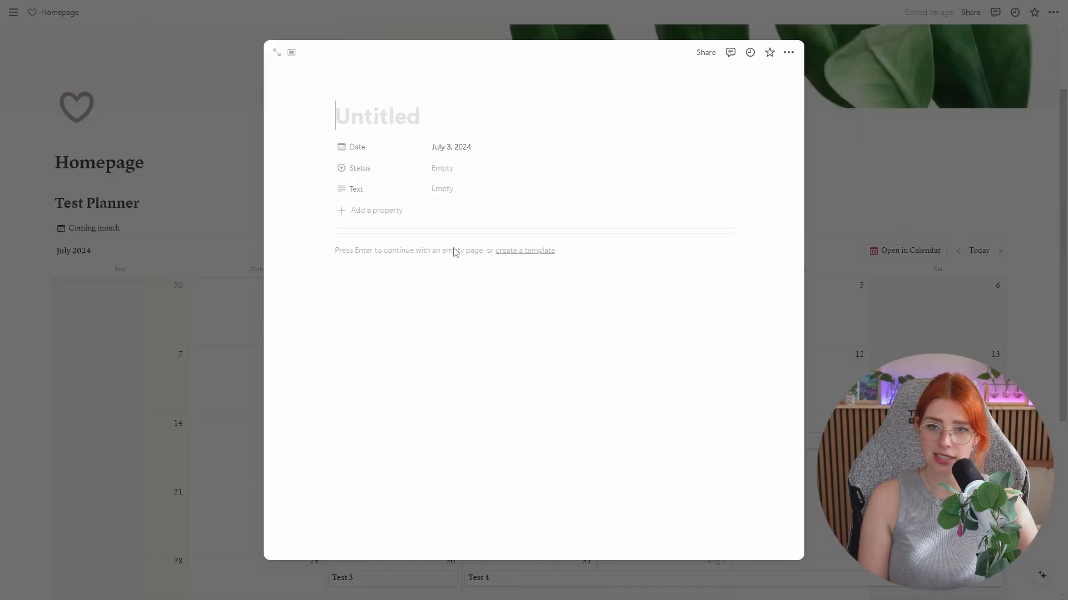
{"action": "type", "text": "Test 0"}
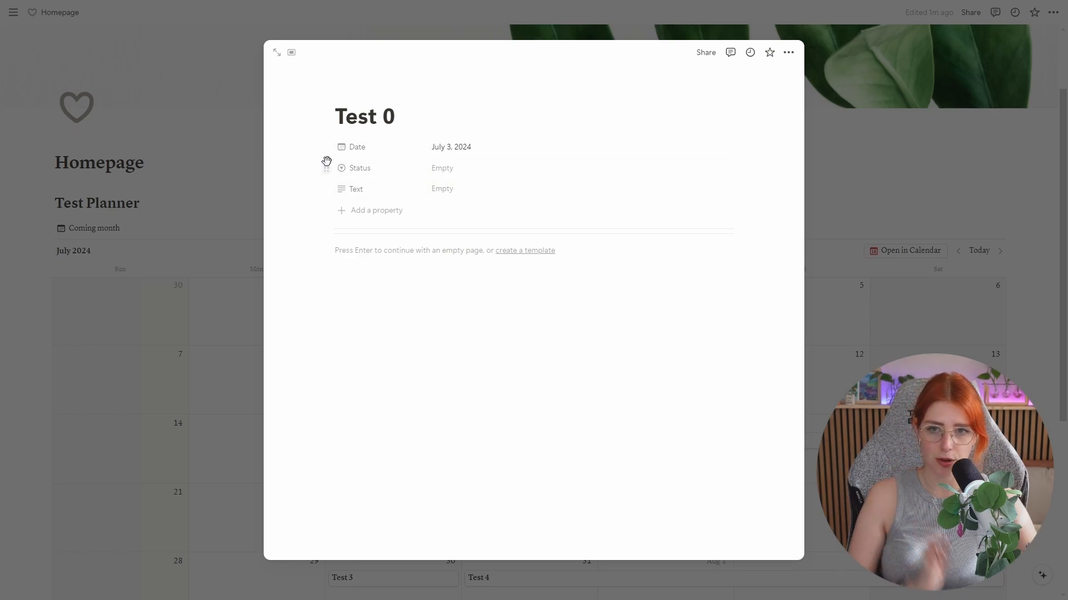
{"action": "left_click", "coordinate": [465, 168]}
{"action": "type", "text": "This"}
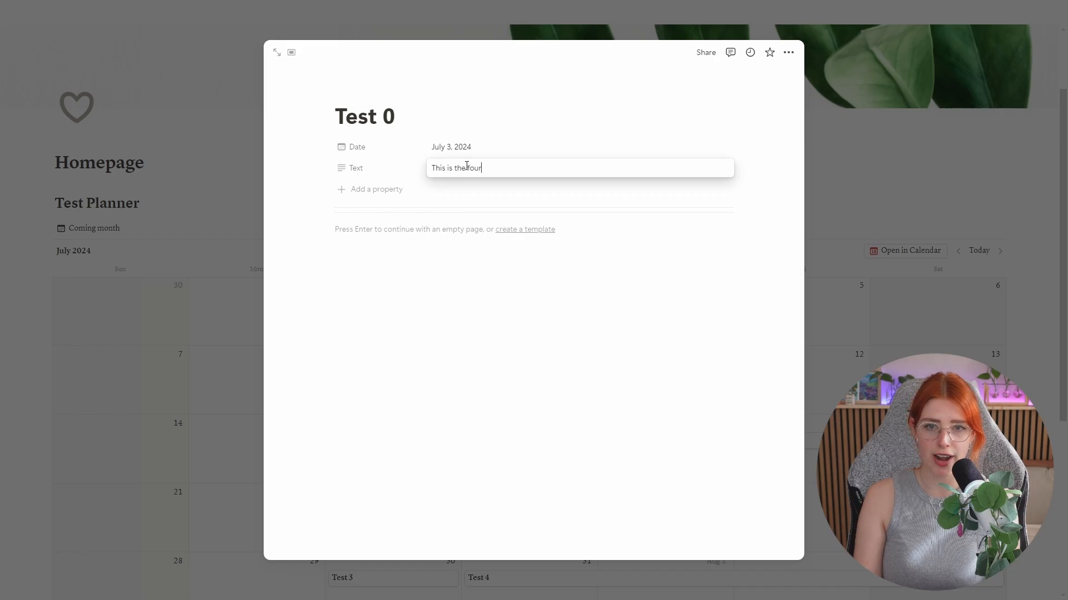
{"action": "type", "text": " is the ground 0 test"}
{"action": "left_click", "coordinate": [895, 181]}
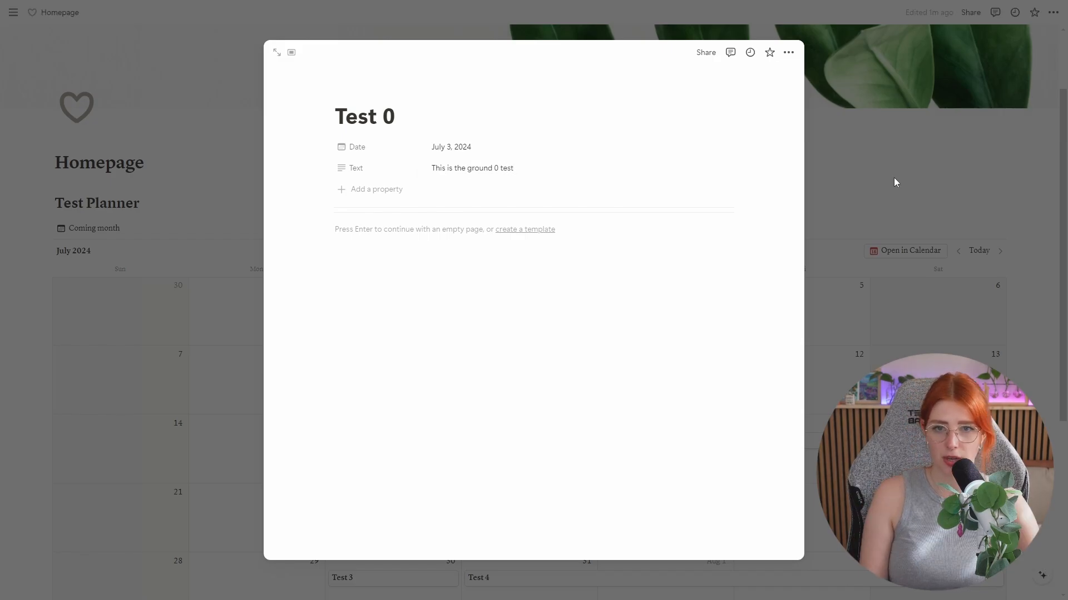
{"action": "left_click", "coordinate": [896, 182]}
Check the Test 0 entry in the Tasks 2024 database, and go back to the Homepage calendar.
{"action": "scroll", "coordinate": [551, 269], "scroll_direction": "down", "scroll_amount": 3}
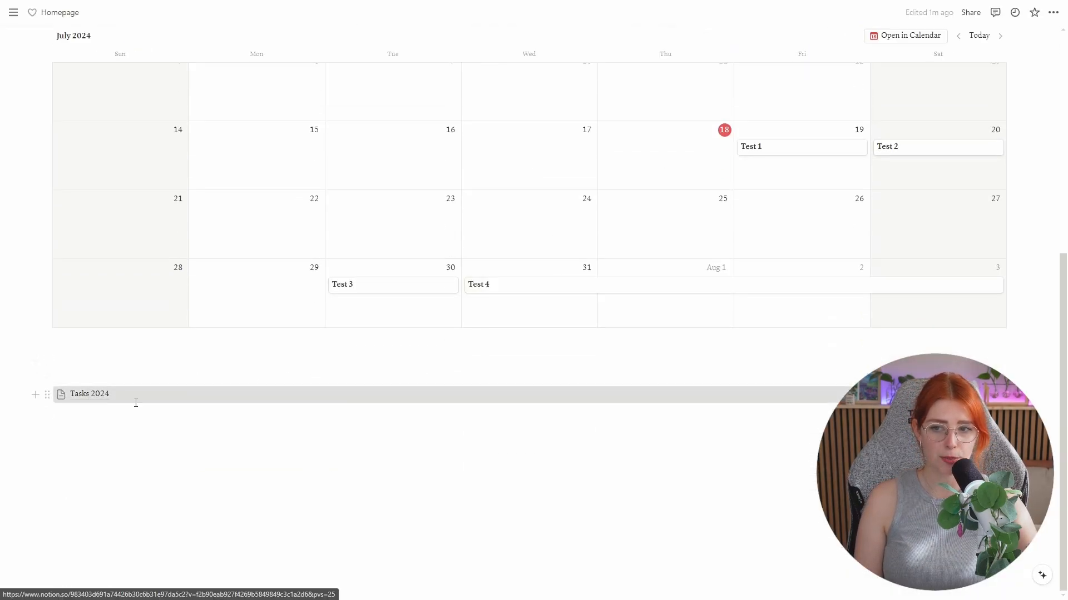
{"action": "left_click", "coordinate": [134, 403]}
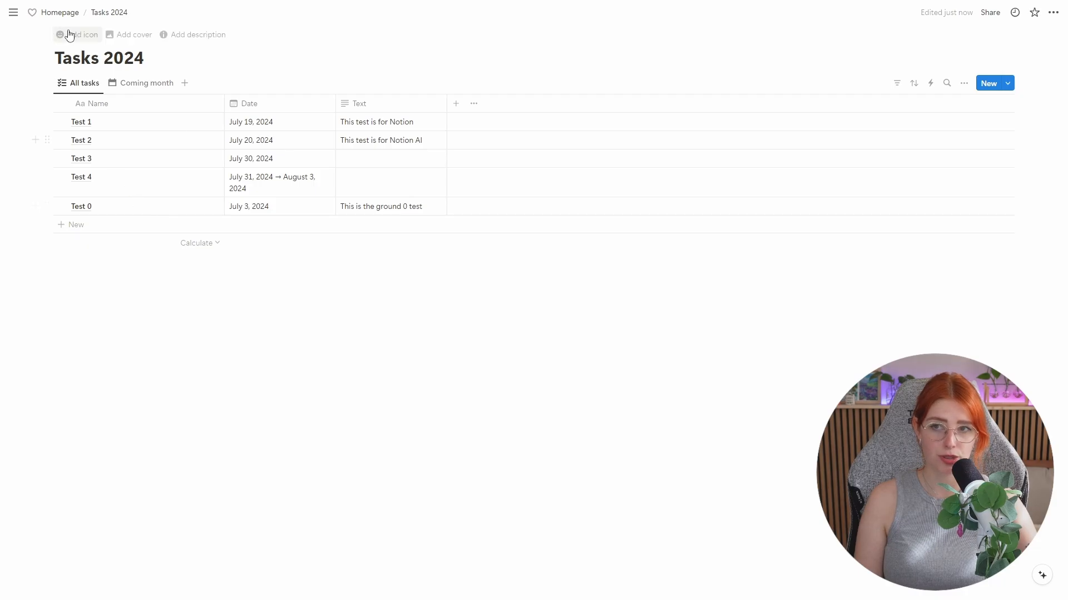
{"action": "left_click", "coordinate": [62, 12]}
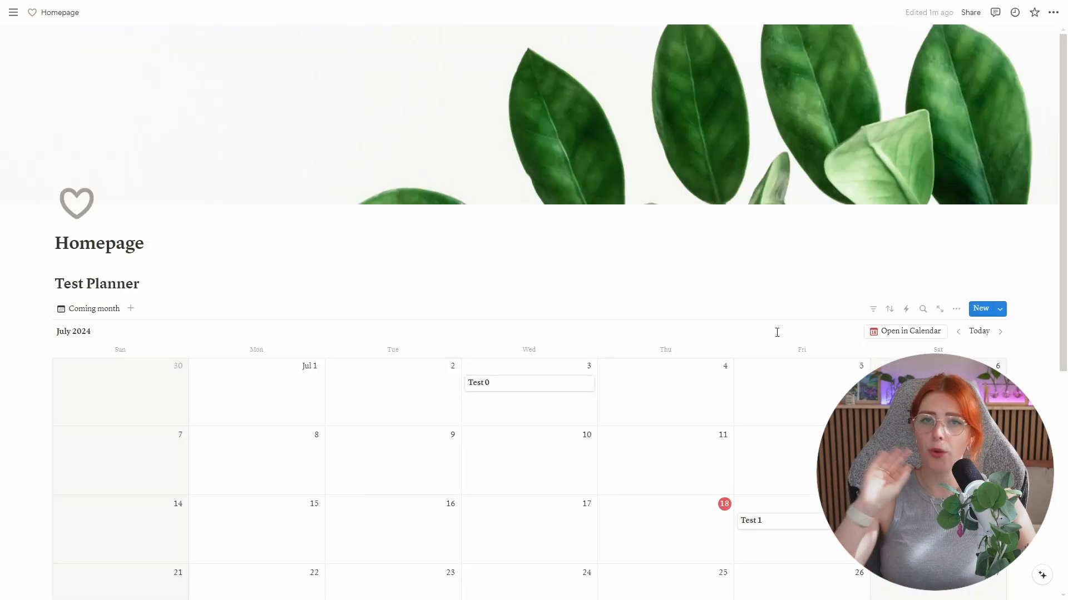
{"action": "scroll", "coordinate": [752, 303], "scroll_direction": "down", "scroll_amount": 6}
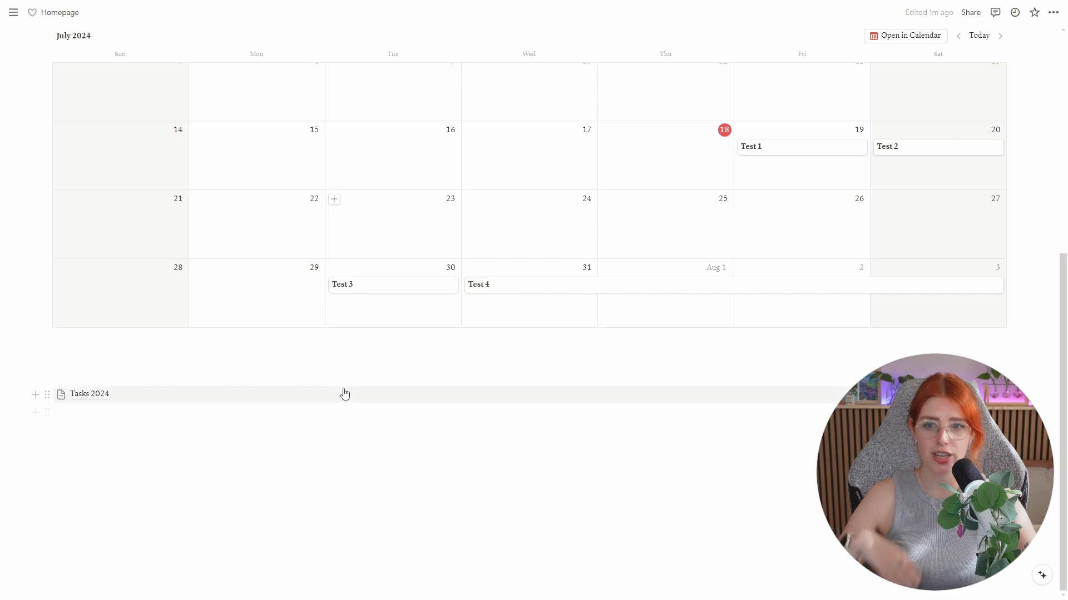
Filter the Test Planner calendar by Date so that only entries starting this week show.
{"action": "scroll", "coordinate": [356, 383], "scroll_direction": "up", "scroll_amount": 4}
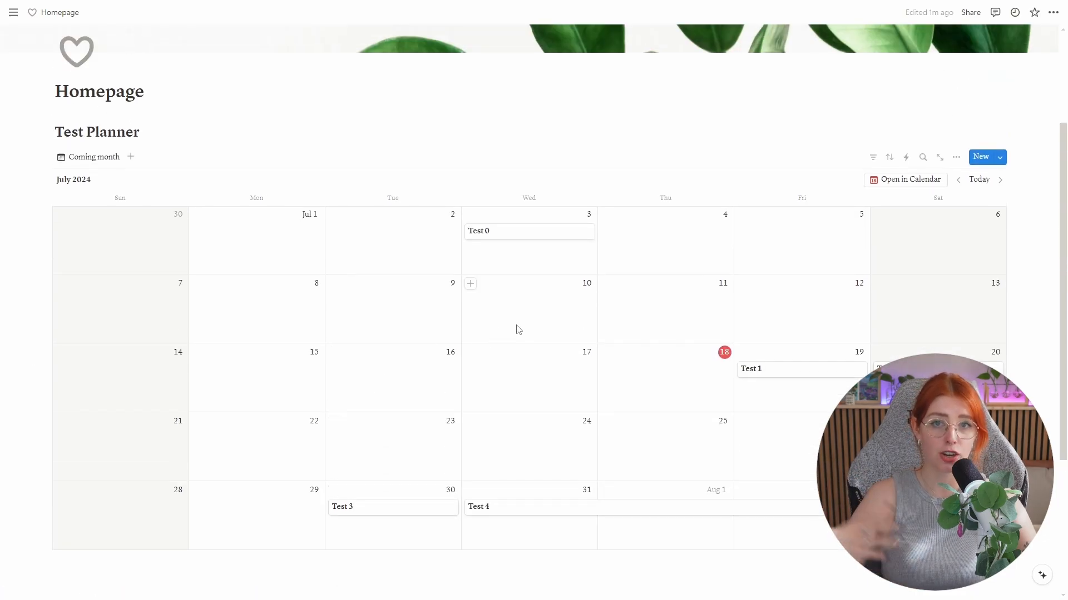
{"action": "left_click", "coordinate": [871, 158]}
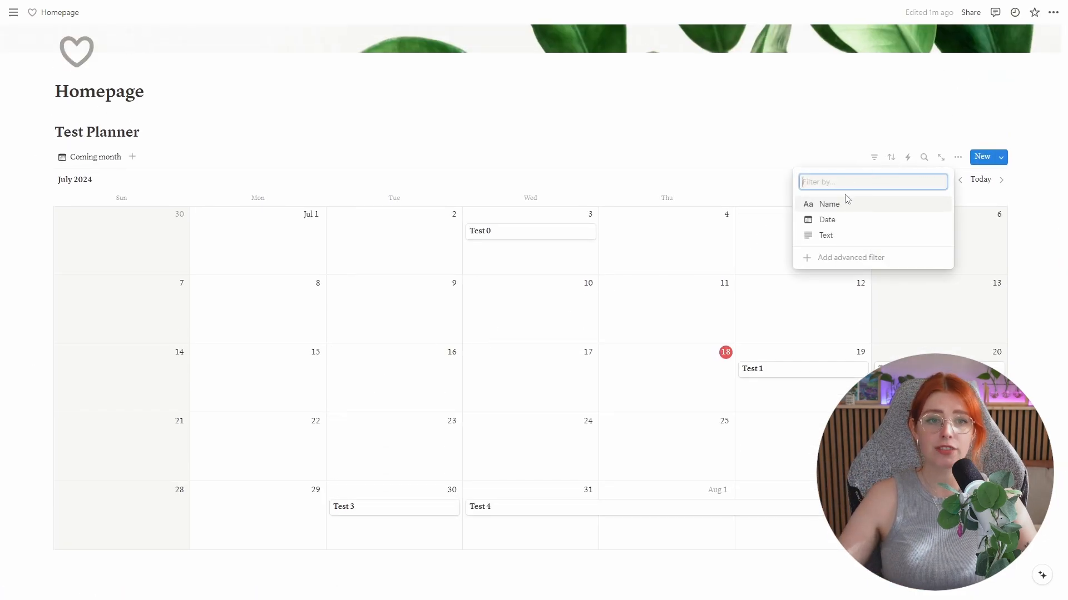
{"action": "left_click", "coordinate": [827, 218]}
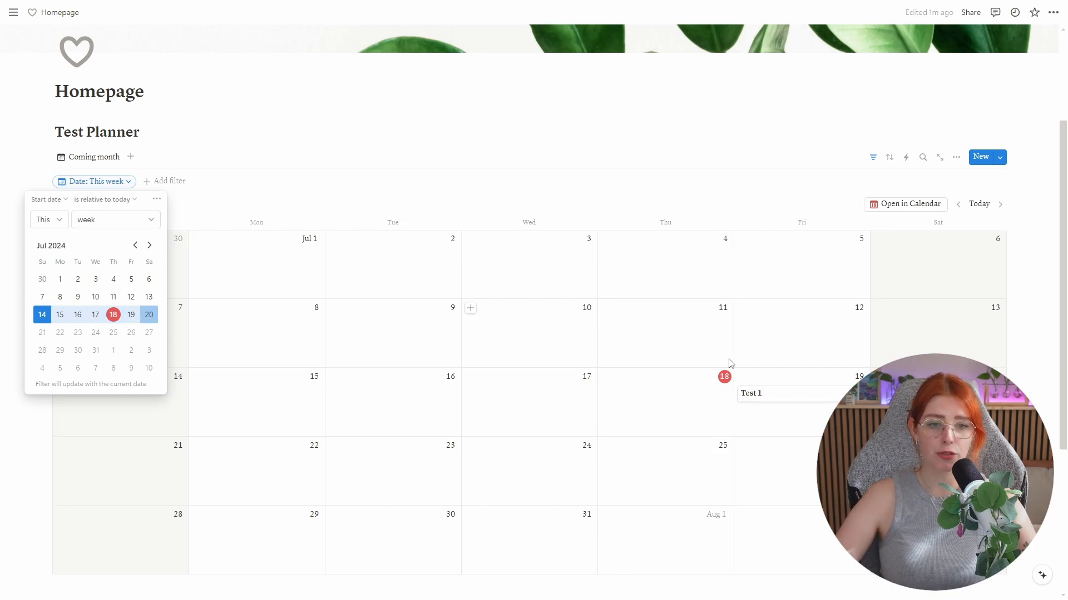
Change the Test Planner calendar layout to show the calendar as a week instead of a month.
{"action": "left_click", "coordinate": [956, 158]}
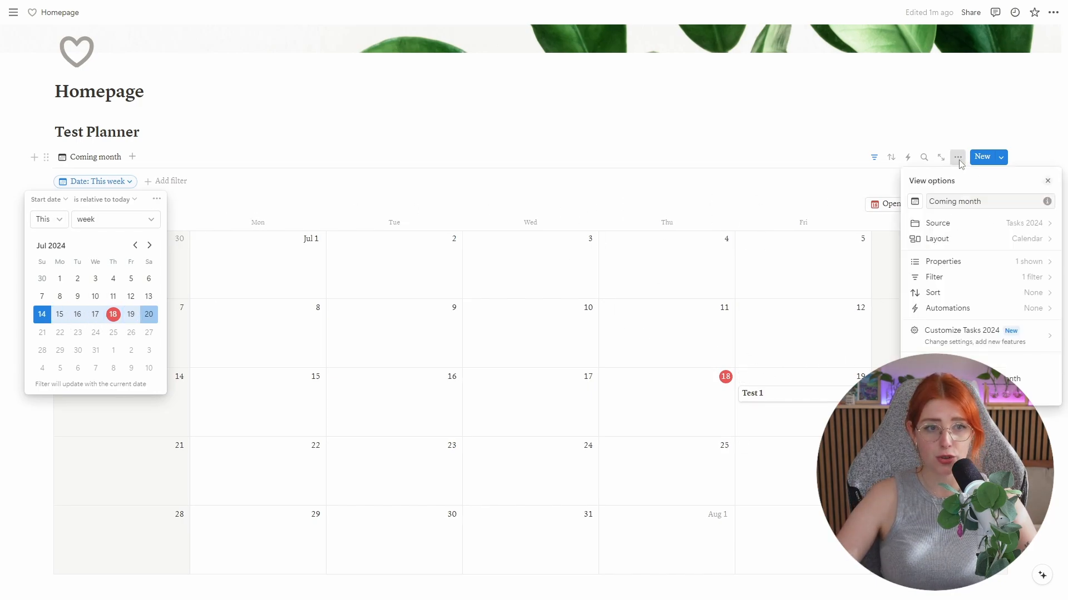
{"action": "left_click", "coordinate": [1017, 247]}
{"action": "left_click", "coordinate": [974, 331]}
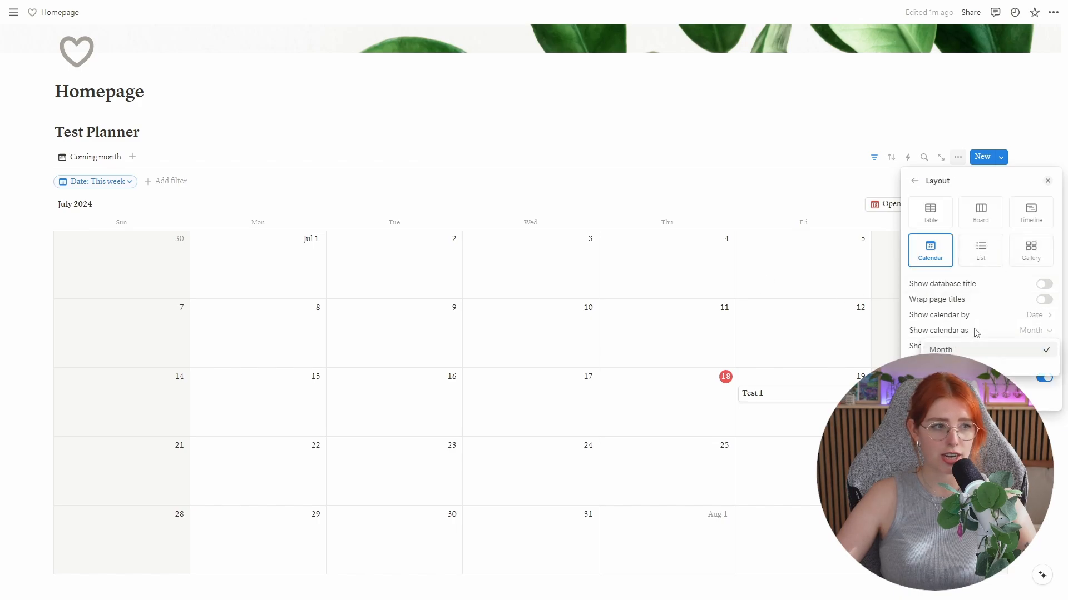
{"action": "left_click", "coordinate": [999, 363]}
{"action": "left_click", "coordinate": [727, 171]}
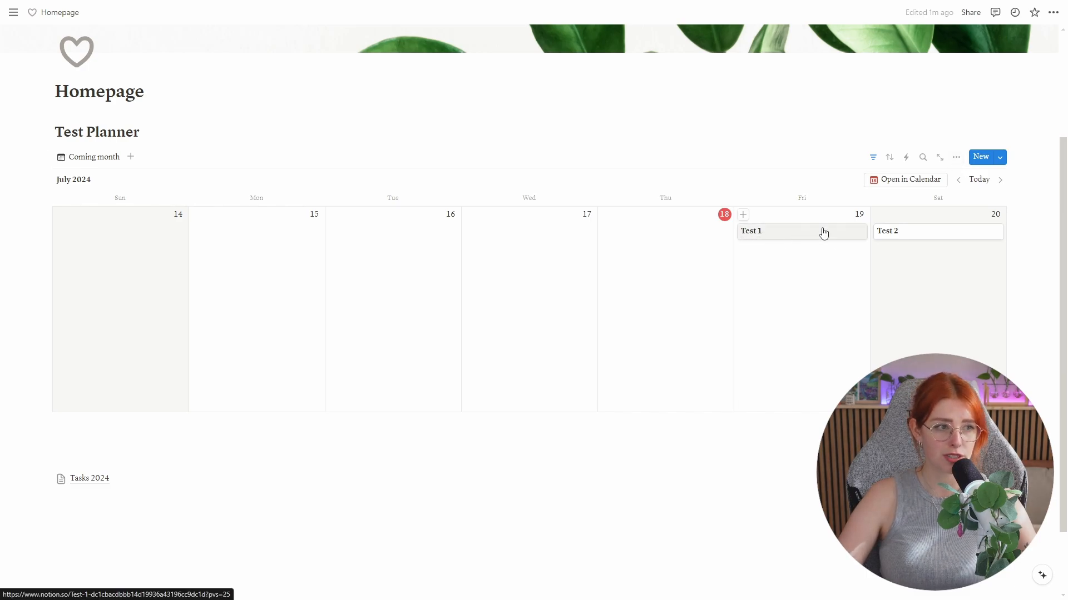
Show the Text property on the entries in the Test Planner calendar.
{"action": "left_click", "coordinate": [957, 158]}
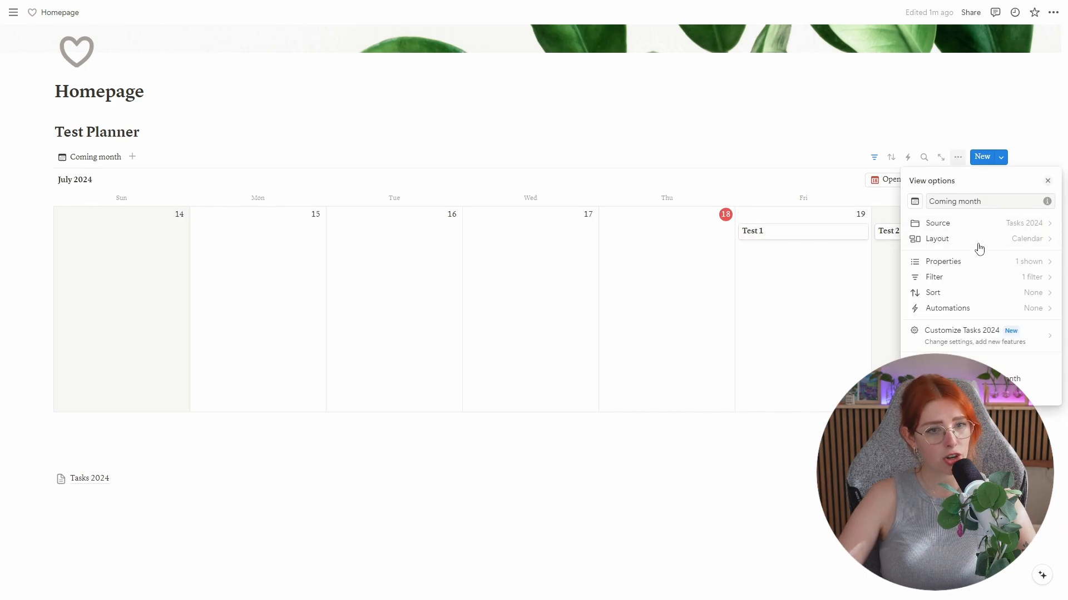
{"action": "left_click", "coordinate": [972, 262]}
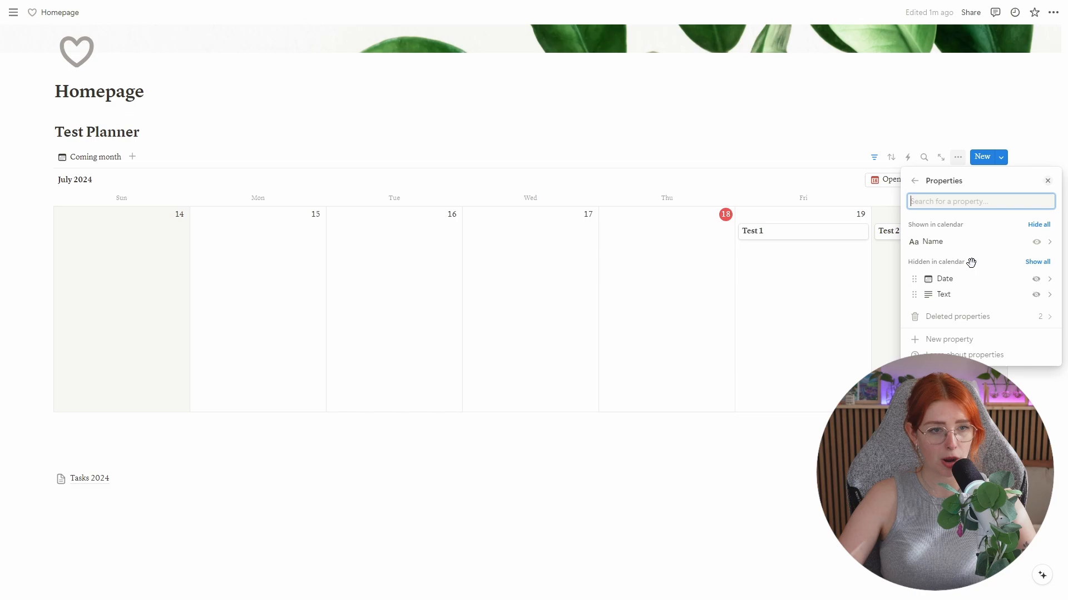
{"action": "left_click", "coordinate": [1036, 294]}
{"action": "left_click", "coordinate": [782, 267]}
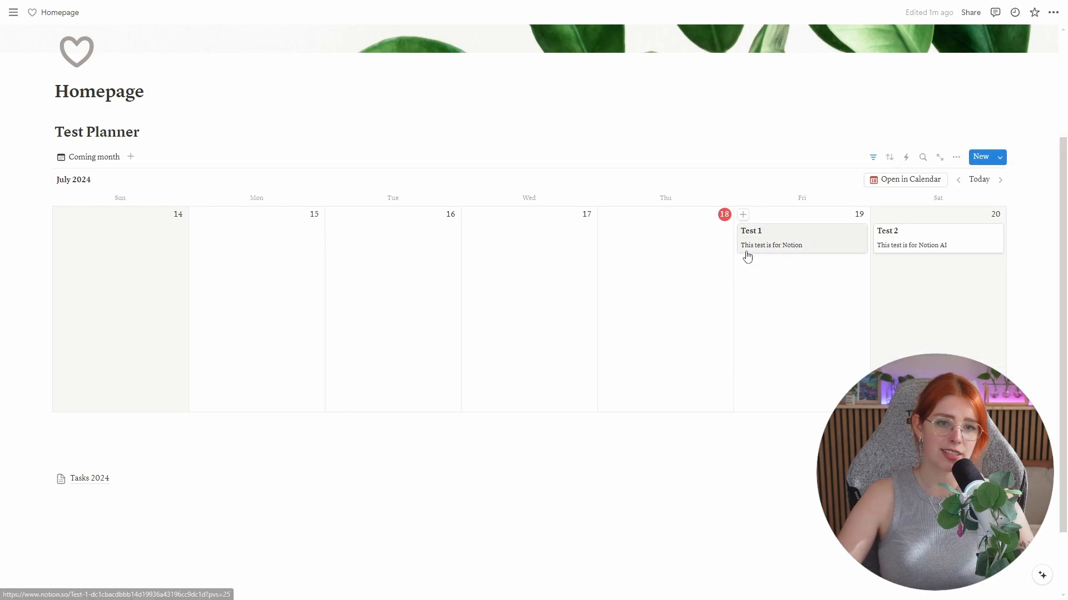